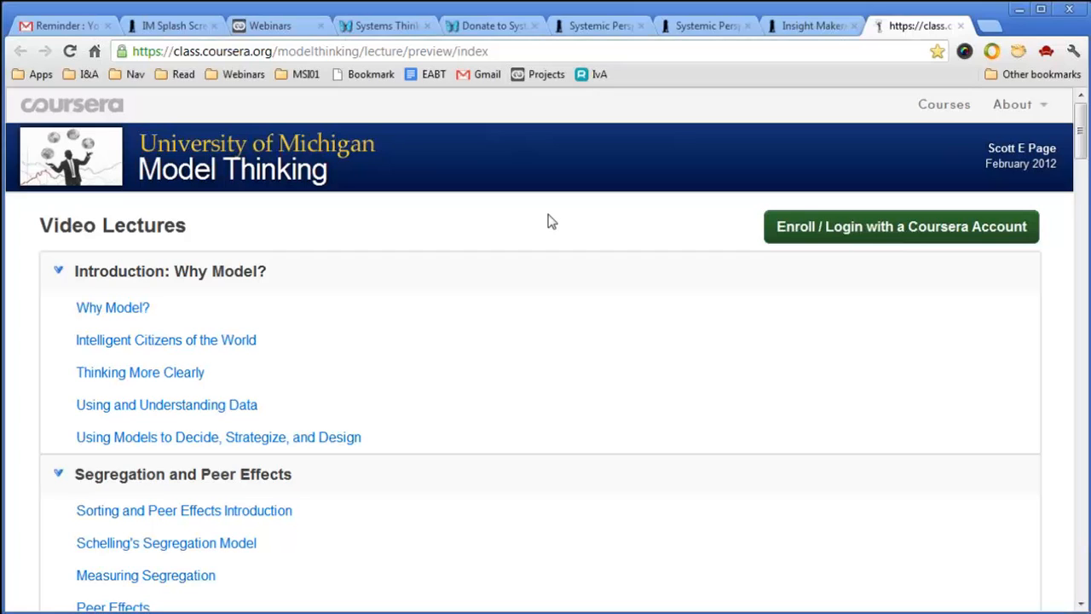
Close all the old Chrome tabs and leave the unsaved IM Splash and Types of Models insights.
{"action": "scroll", "coordinate": [550, 220], "scroll_direction": "down", "scroll_amount": 15}
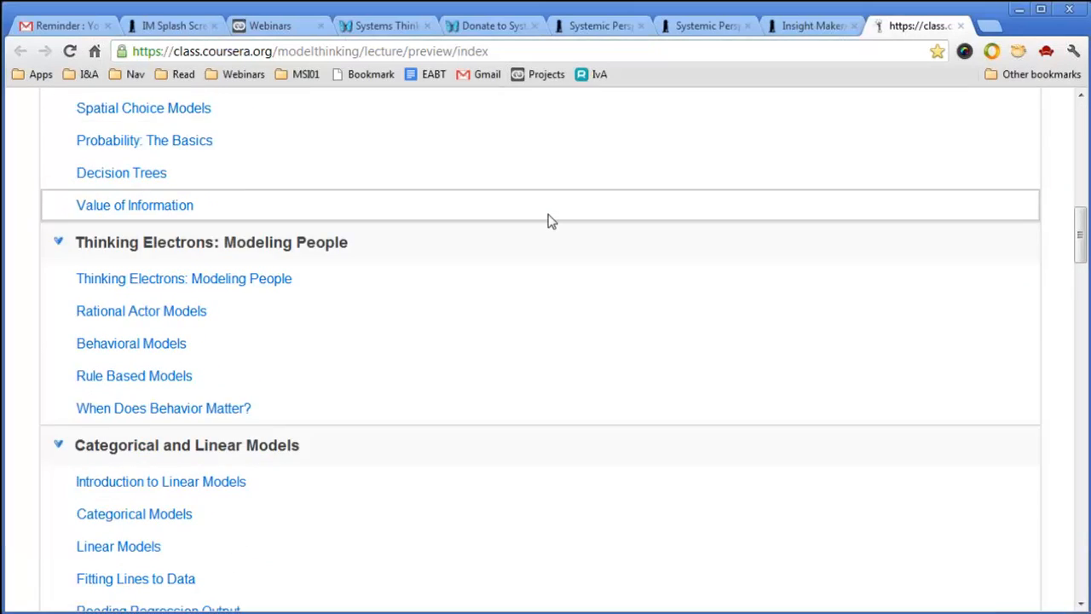
{"action": "scroll", "coordinate": [550, 220], "scroll_direction": "down", "scroll_amount": 5}
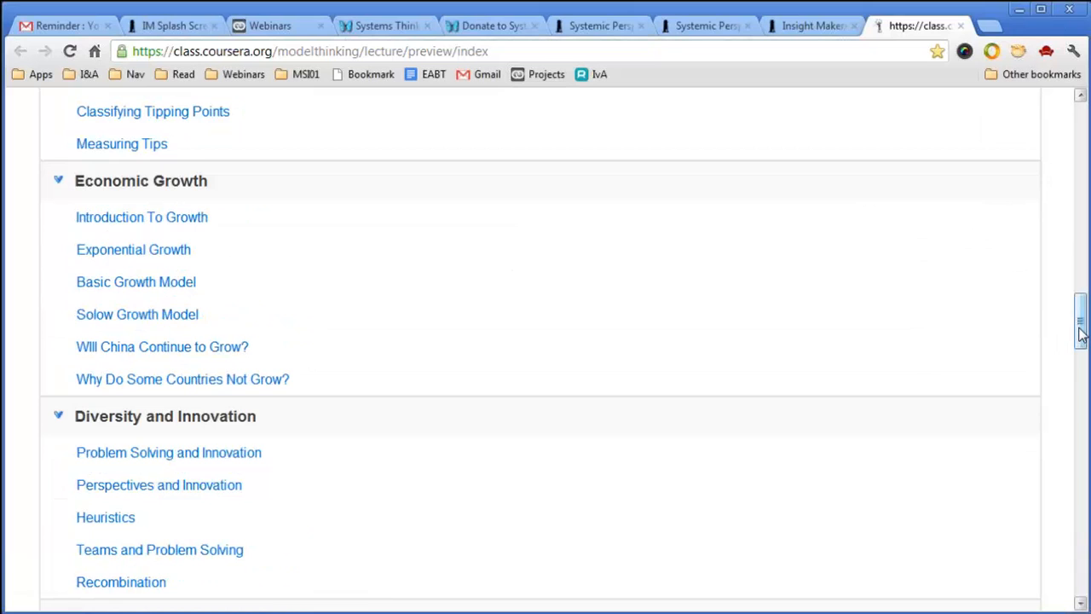
{"action": "left_click_drag", "start_coordinate": [1081, 334], "coordinate": [1077, 128]}
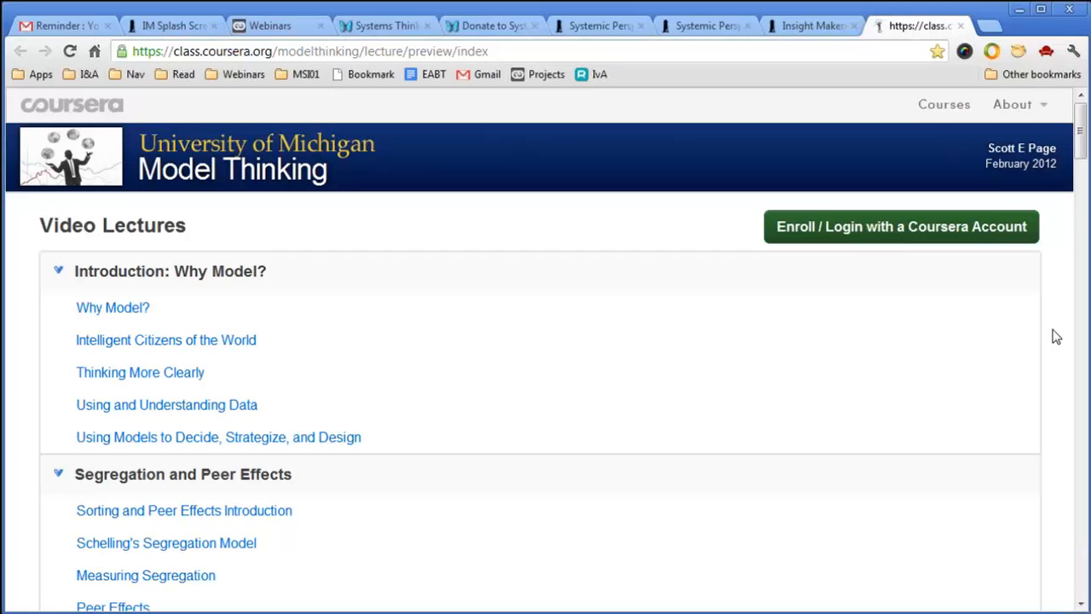
{"action": "left_click", "coordinate": [215, 28]}
{"action": "left_click", "coordinate": [560, 356]}
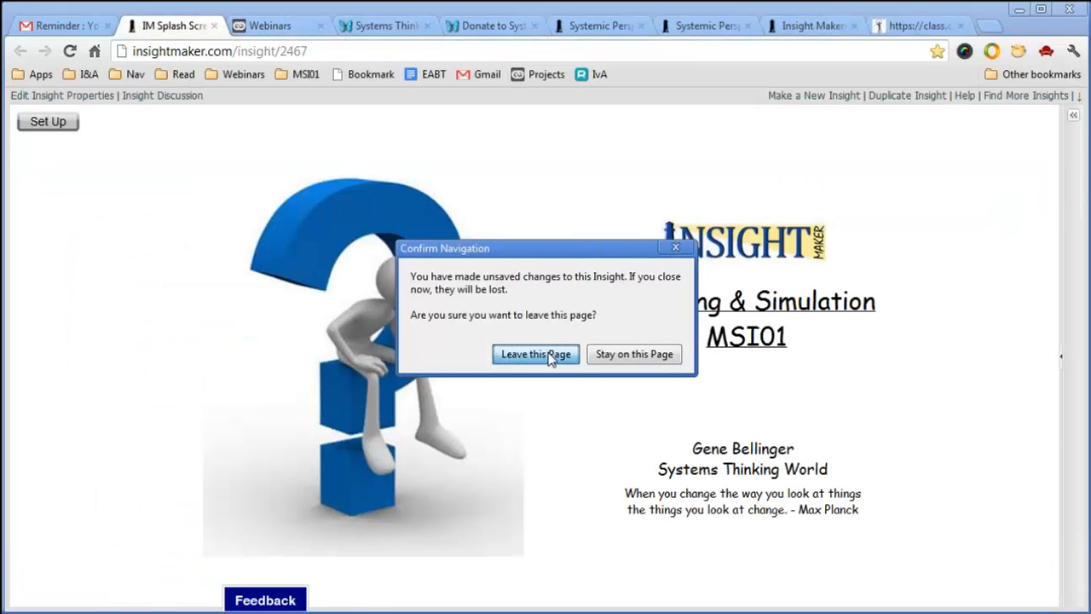
{"action": "left_click", "coordinate": [241, 26]}
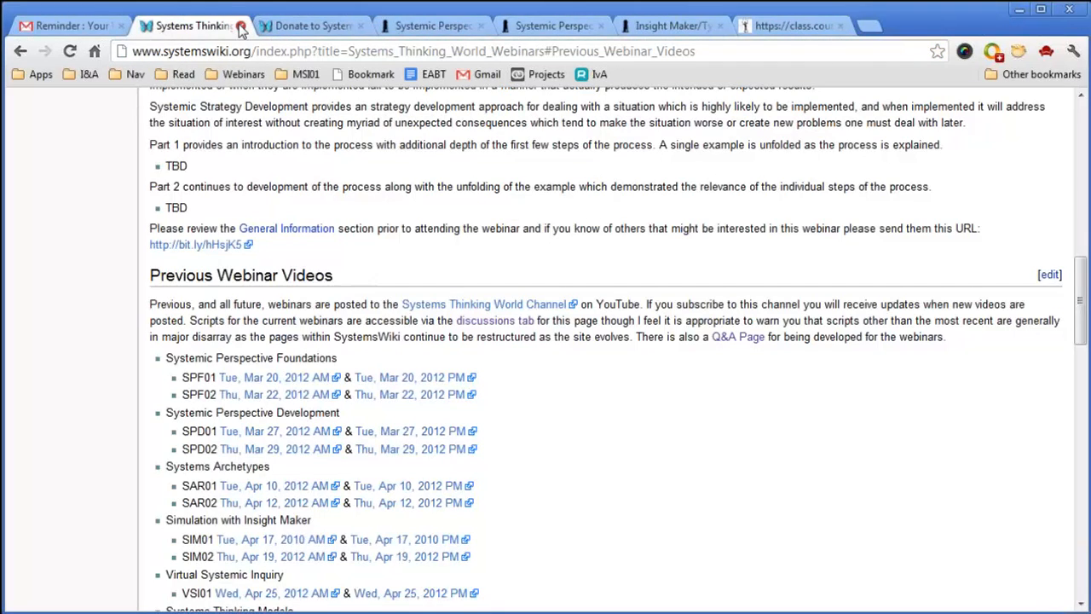
{"action": "left_click", "coordinate": [241, 26]}
{"action": "left_click", "coordinate": [241, 26]}
{"action": "left_click", "coordinate": [241, 25]}
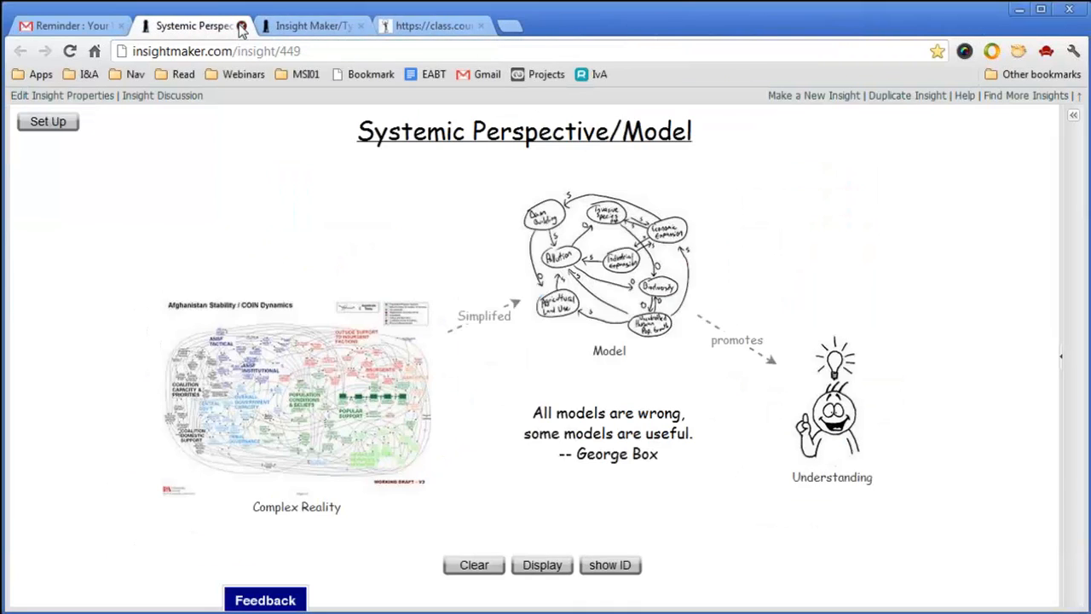
{"action": "left_click", "coordinate": [241, 26]}
{"action": "left_click", "coordinate": [242, 26]}
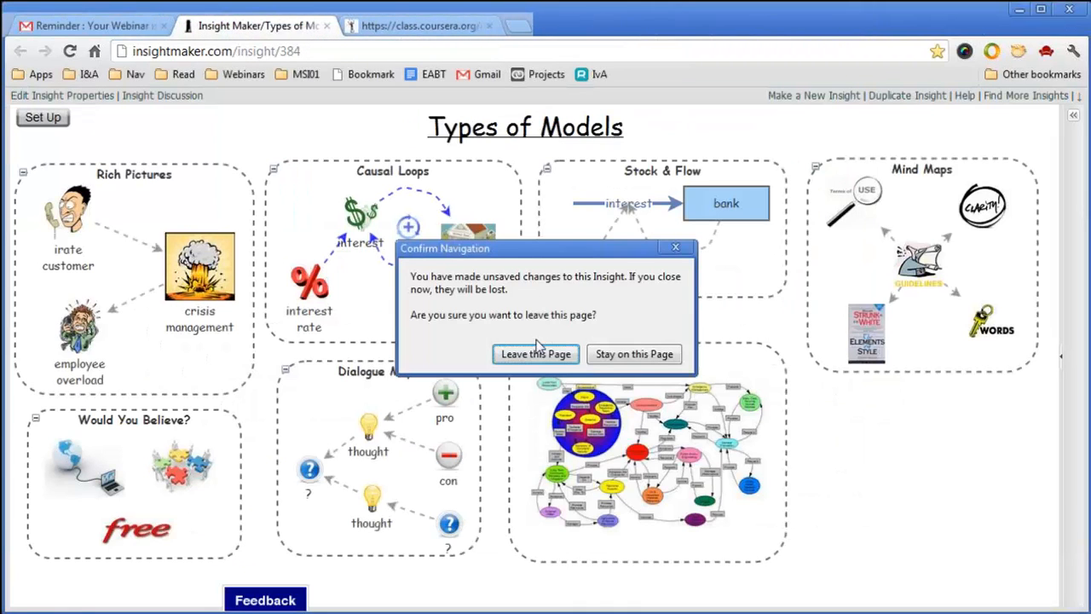
{"action": "left_click", "coordinate": [537, 354]}
{"action": "left_click", "coordinate": [328, 26]}
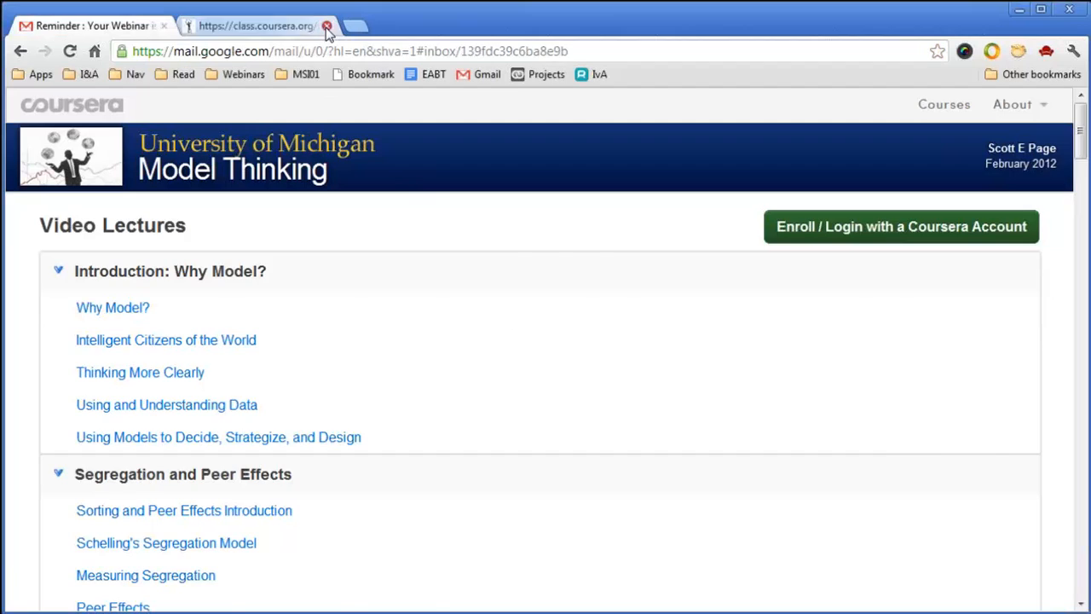
Open all the Creating Models bookmarks from the MSI01 folder and show the Modeling & Simulation page.
{"action": "left_click", "coordinate": [305, 75]}
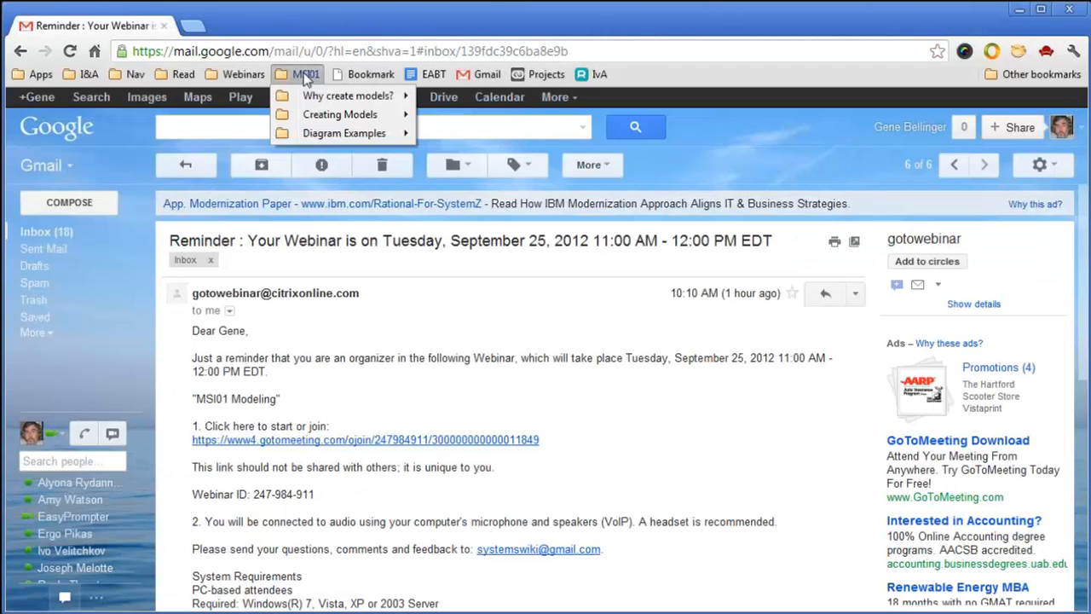
{"action": "right_click", "coordinate": [328, 119]}
{"action": "left_click", "coordinate": [358, 130]}
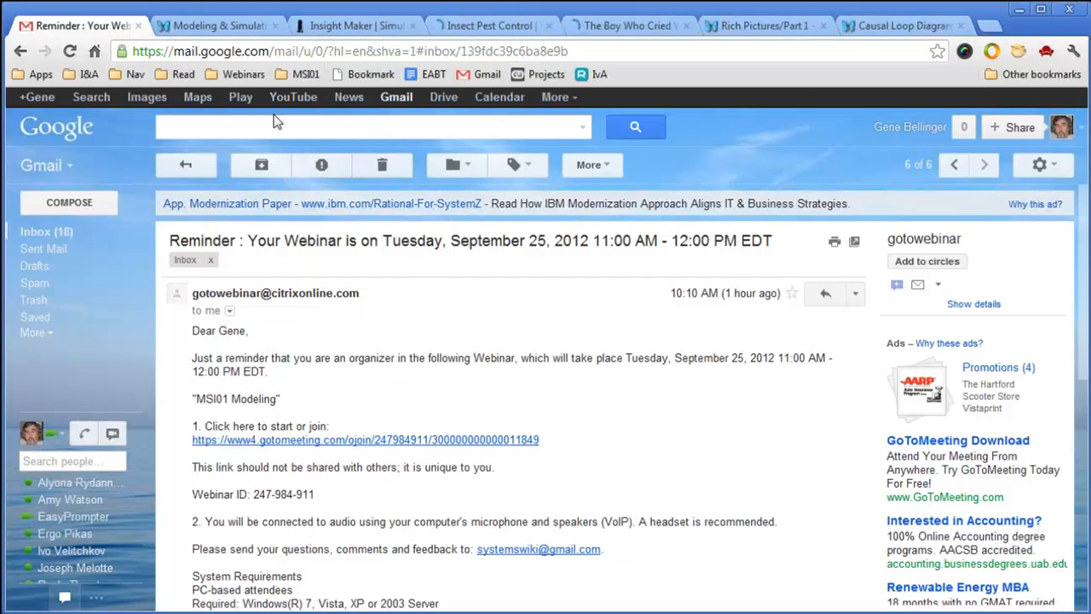
{"action": "left_click", "coordinate": [220, 26]}
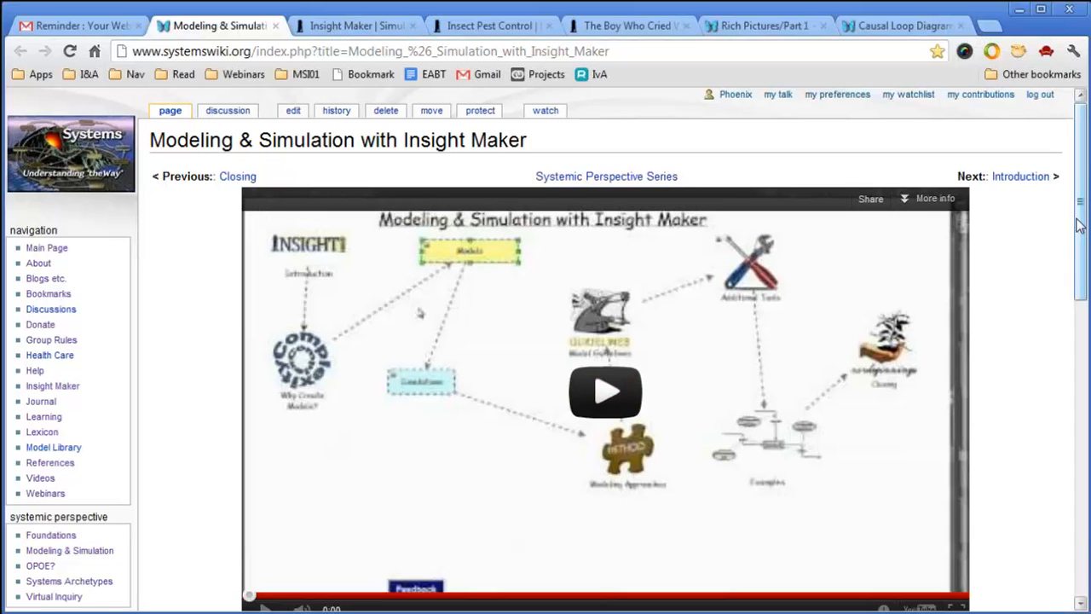
Read through the Rich Pictures/Part 1 module, go back to the module list, then switch to Insight Maker.
{"action": "left_click_drag", "start_coordinate": [1079, 218], "coordinate": [1083, 484]}
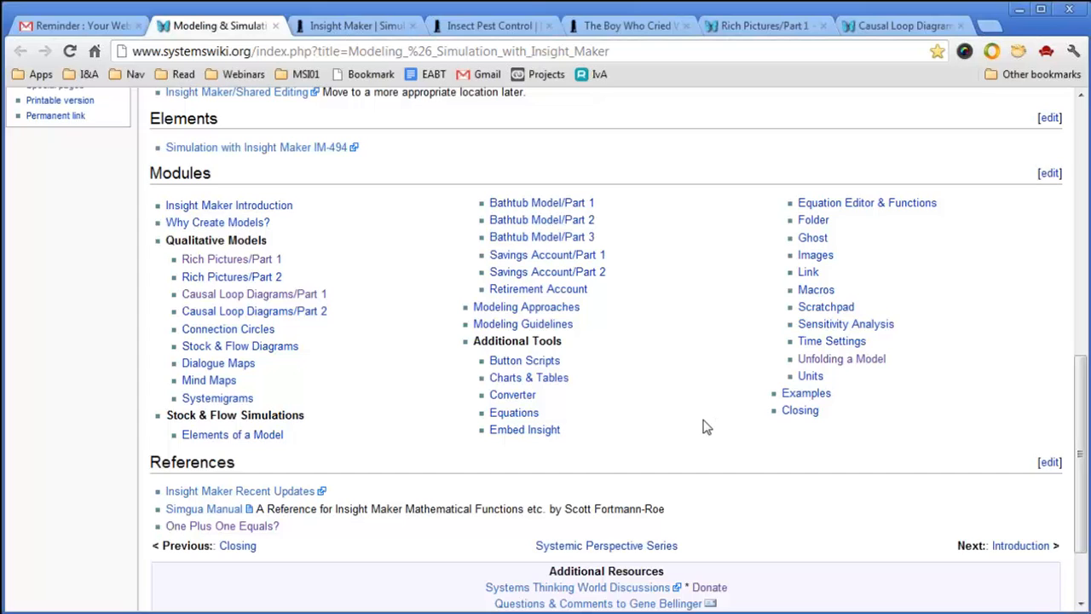
{"action": "left_click", "coordinate": [228, 260]}
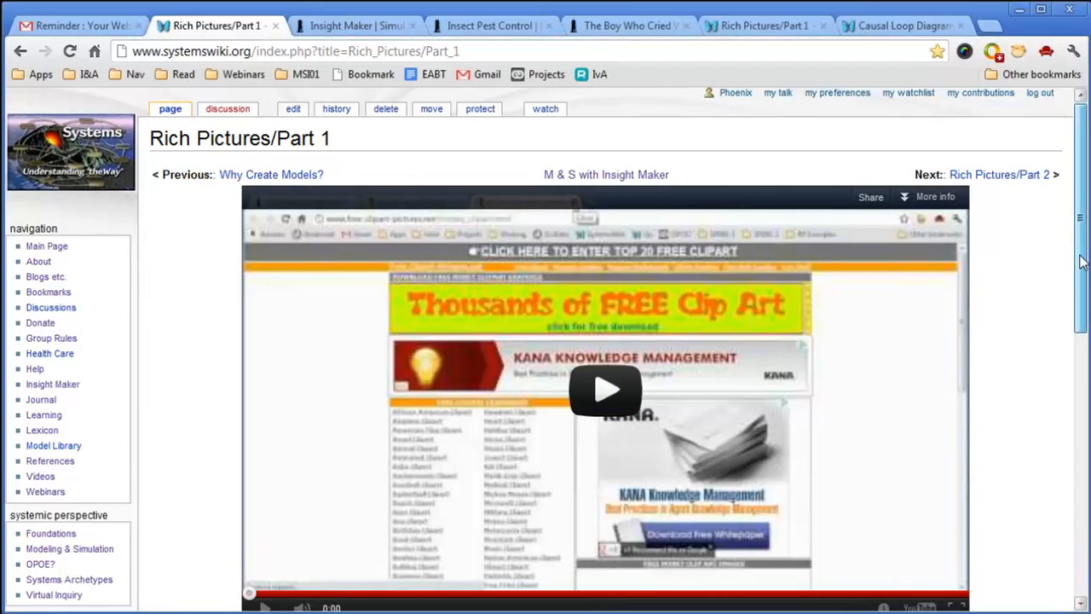
{"action": "left_click_drag", "start_coordinate": [1081, 262], "coordinate": [1080, 450]}
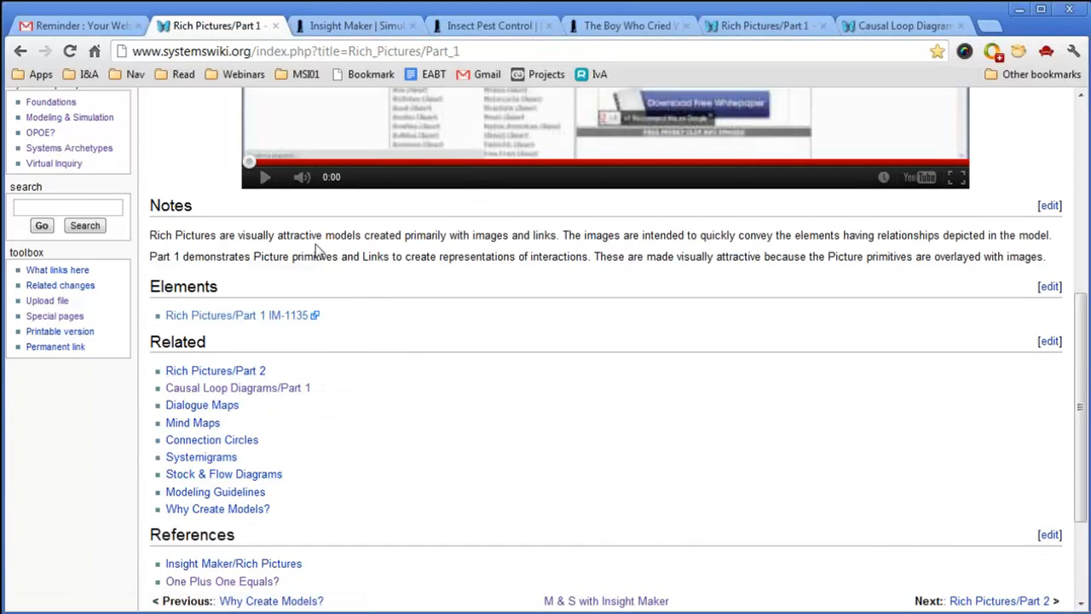
{"action": "key", "text": "alt+Left"}
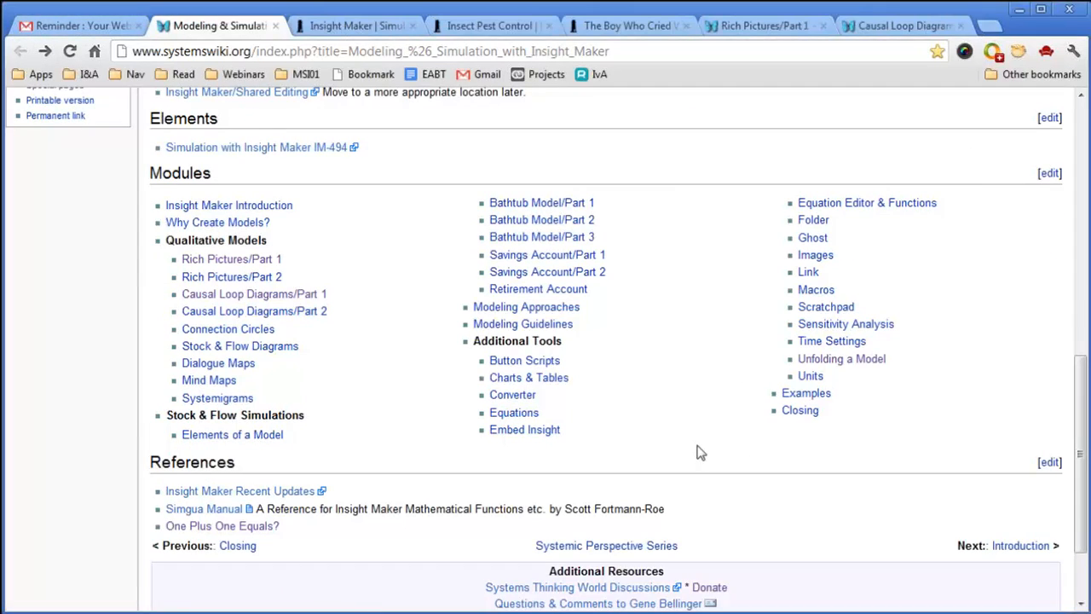
{"action": "scroll", "coordinate": [110, 333], "scroll_direction": "up", "scroll_amount": 1}
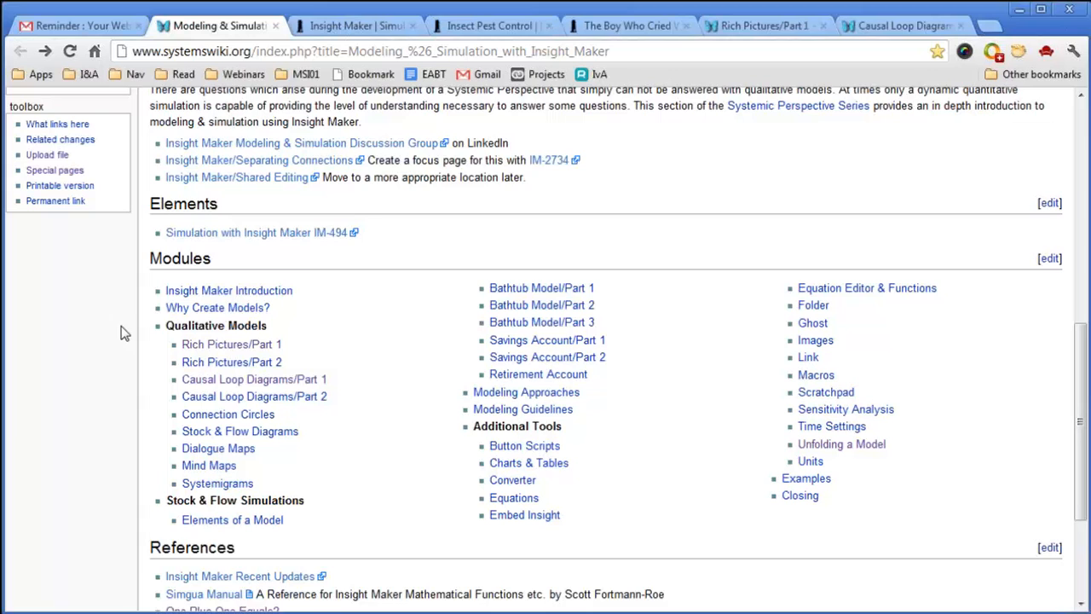
{"action": "left_click", "coordinate": [363, 25]}
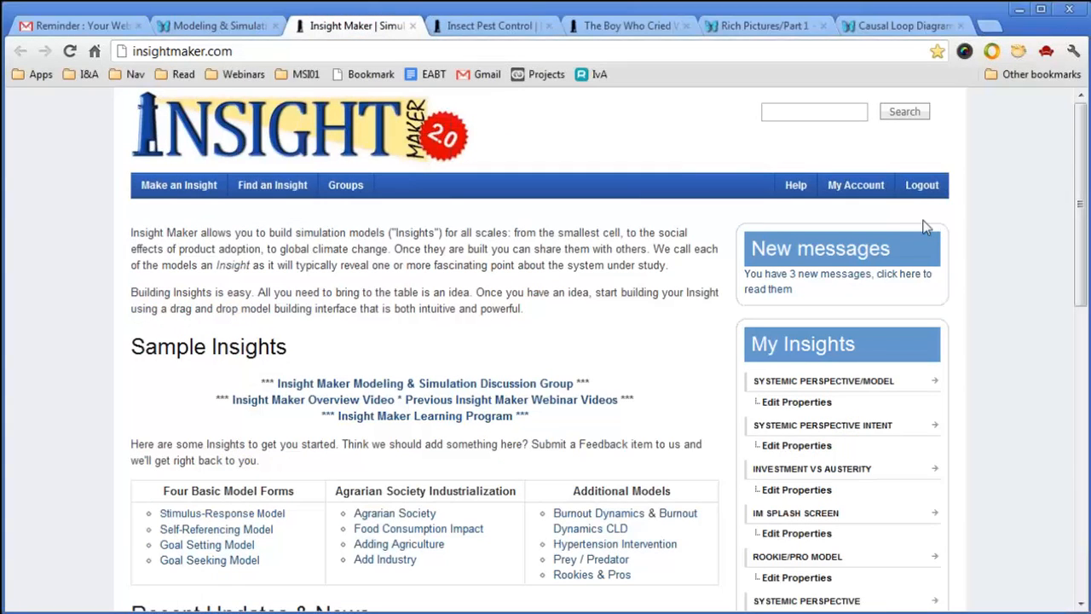
Log out of the Insight Maker account.
{"action": "left_click", "coordinate": [931, 188]}
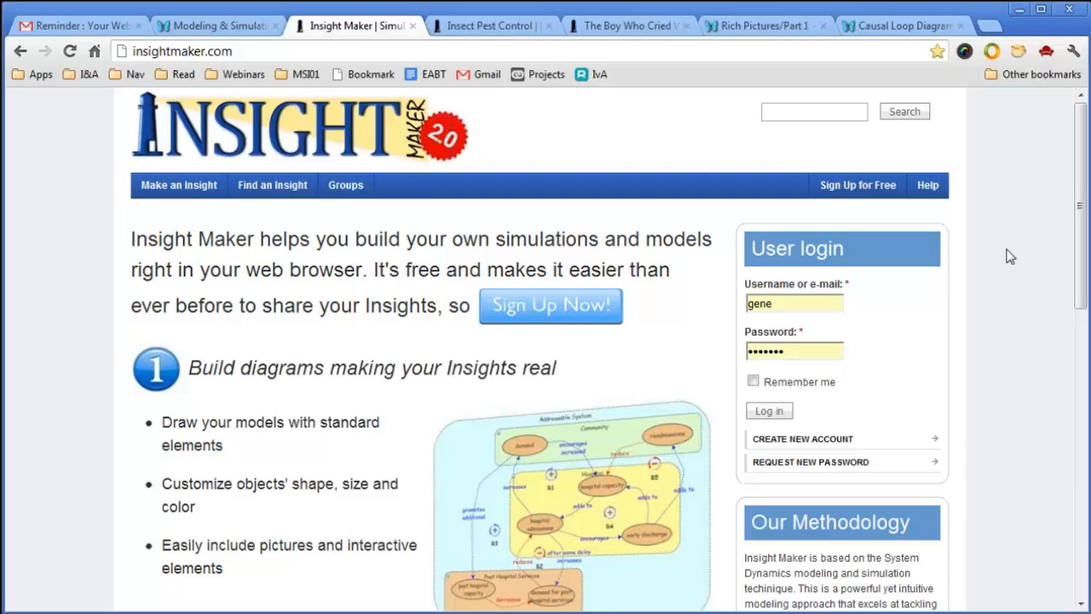
{"action": "scroll", "coordinate": [1008, 253], "scroll_direction": "down", "scroll_amount": 2}
{"action": "scroll", "coordinate": [1009, 254], "scroll_direction": "up", "scroll_amount": 2}
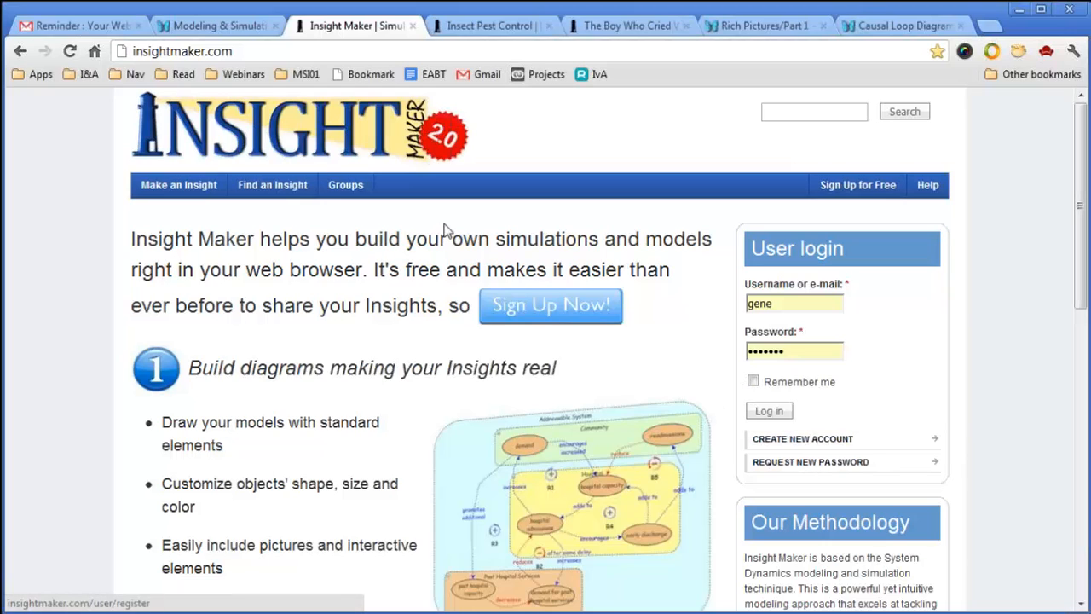
Bring up the Create New Account registration form and look through its fields.
{"action": "left_click", "coordinate": [798, 439]}
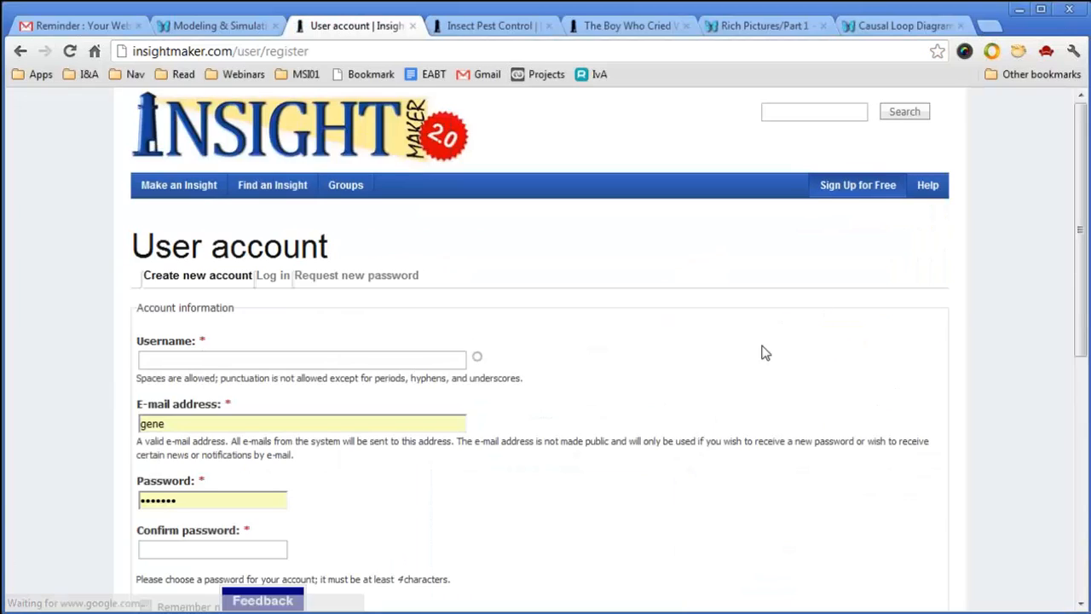
{"action": "scroll", "coordinate": [762, 353], "scroll_direction": "down", "scroll_amount": 2}
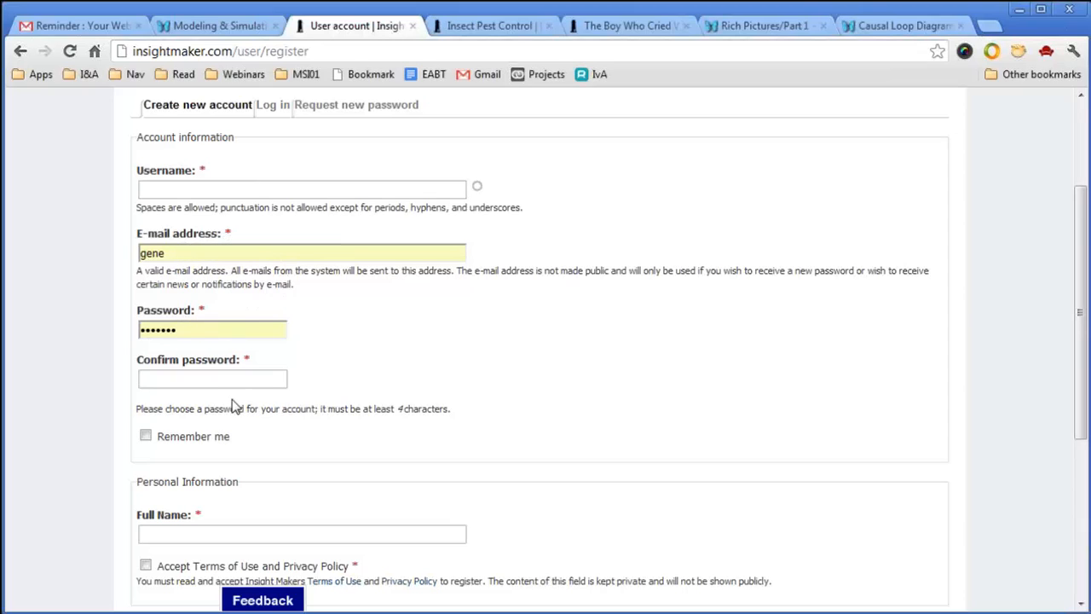
{"action": "scroll", "coordinate": [570, 392], "scroll_direction": "down", "scroll_amount": 1}
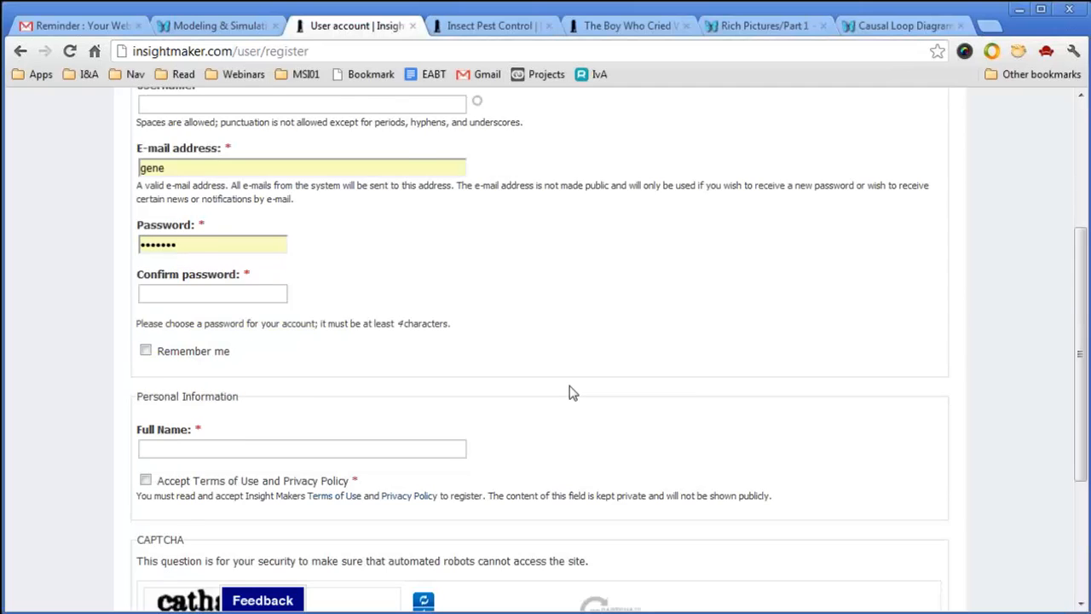
{"action": "scroll", "coordinate": [571, 392], "scroll_direction": "up", "scroll_amount": 1}
{"action": "scroll", "coordinate": [571, 392], "scroll_direction": "down", "scroll_amount": 1}
{"action": "scroll", "coordinate": [571, 392], "scroll_direction": "down", "scroll_amount": 1}
{"action": "scroll", "coordinate": [645, 370], "scroll_direction": "down", "scroll_amount": 1}
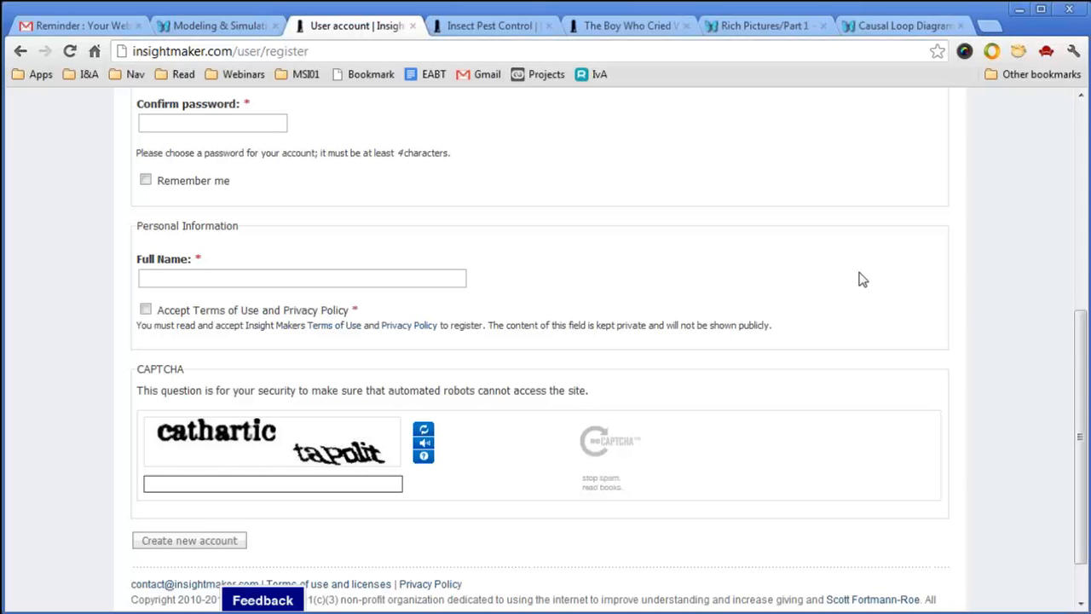
{"action": "scroll", "coordinate": [862, 279], "scroll_direction": "up", "scroll_amount": 5}
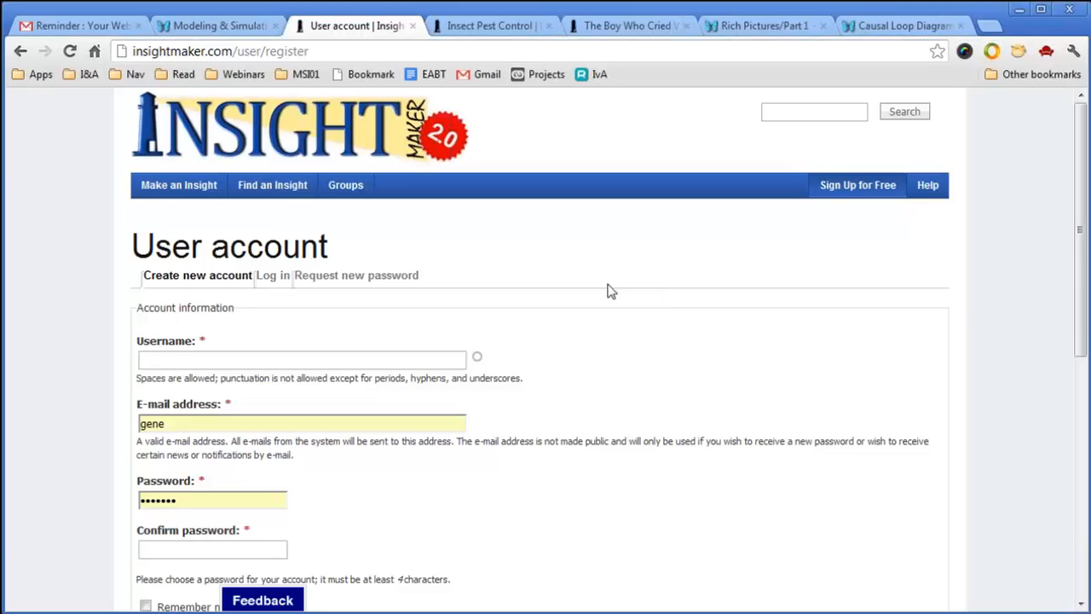
Leave the registration form and log back in with Remember me ticked.
{"action": "left_click", "coordinate": [22, 51]}
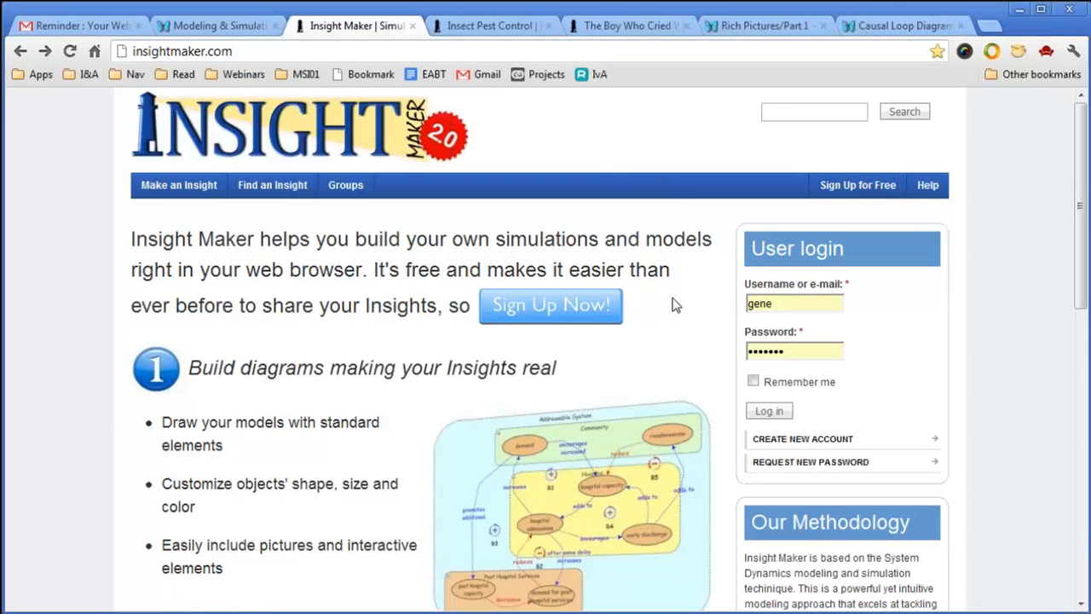
{"action": "scroll", "coordinate": [686, 309], "scroll_direction": "down", "scroll_amount": 1}
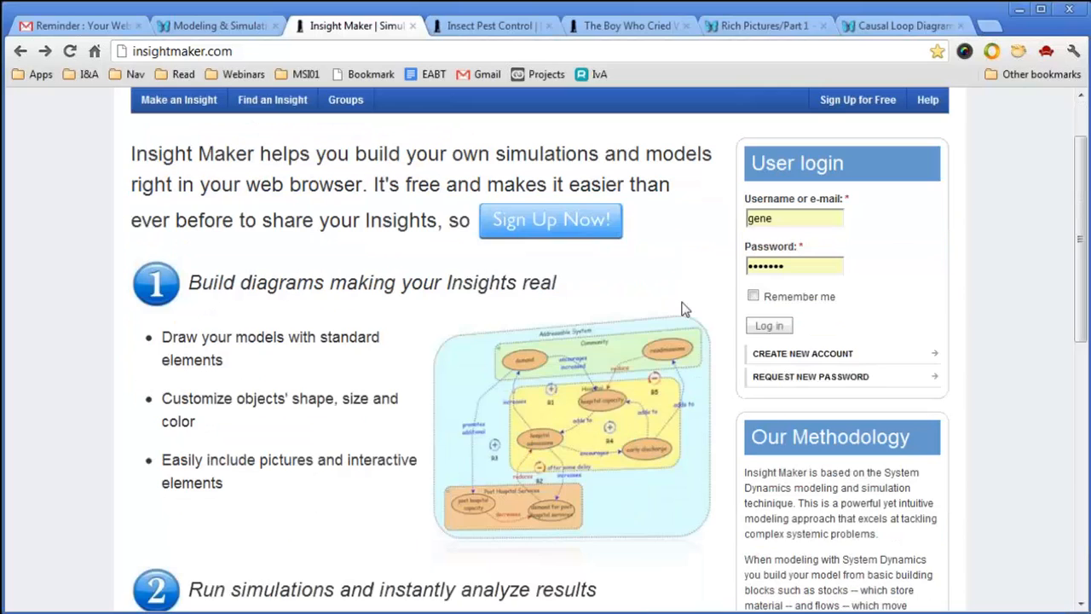
{"action": "scroll", "coordinate": [686, 309], "scroll_direction": "up", "scroll_amount": 1}
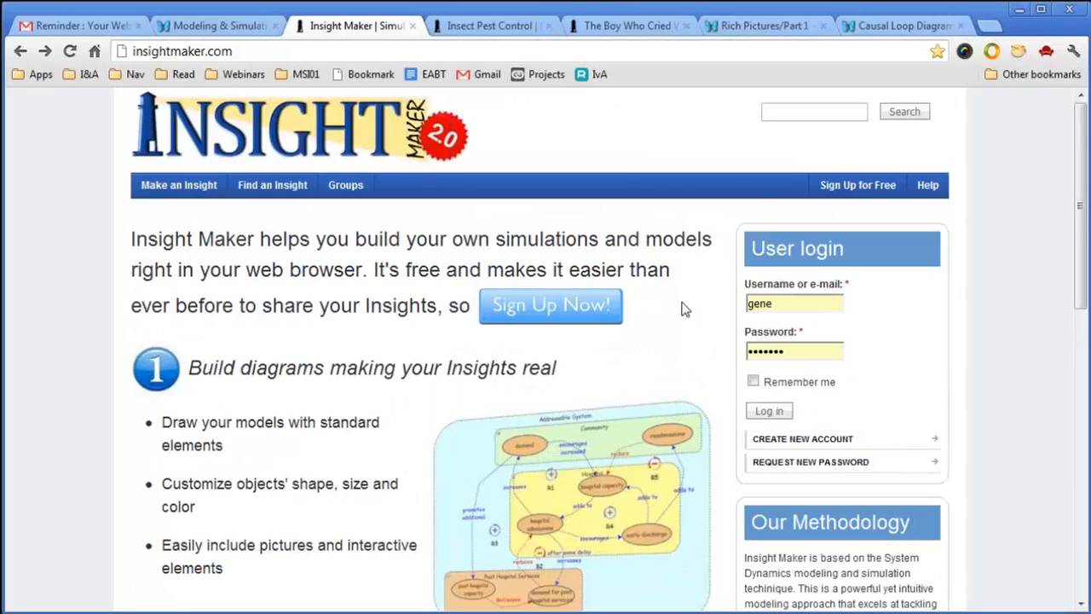
{"action": "left_click", "coordinate": [753, 382]}
{"action": "left_click", "coordinate": [769, 412]}
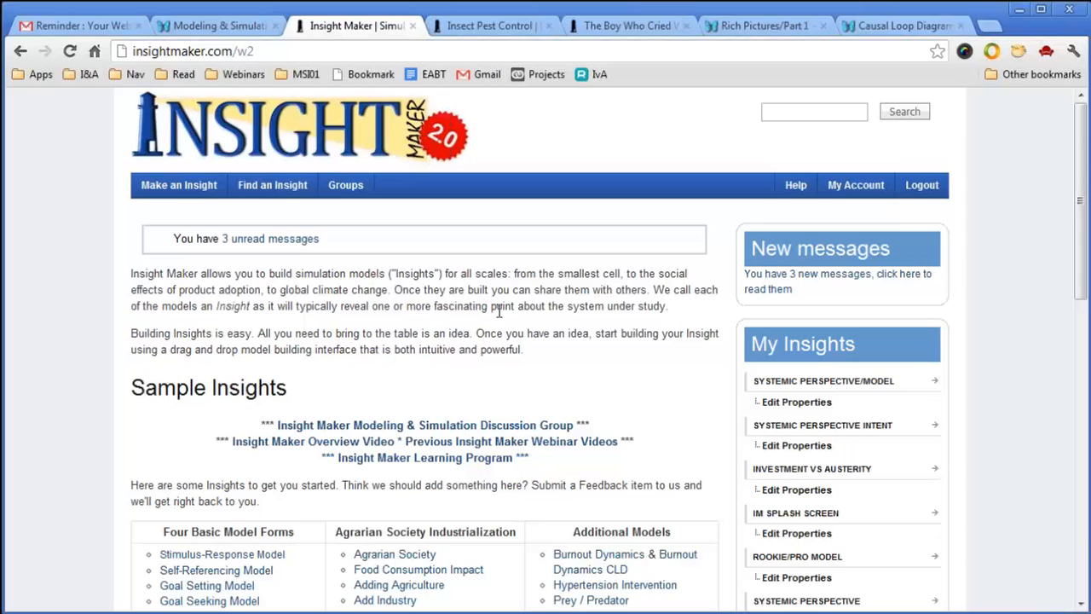
{"action": "scroll", "coordinate": [501, 310], "scroll_direction": "down", "scroll_amount": 2}
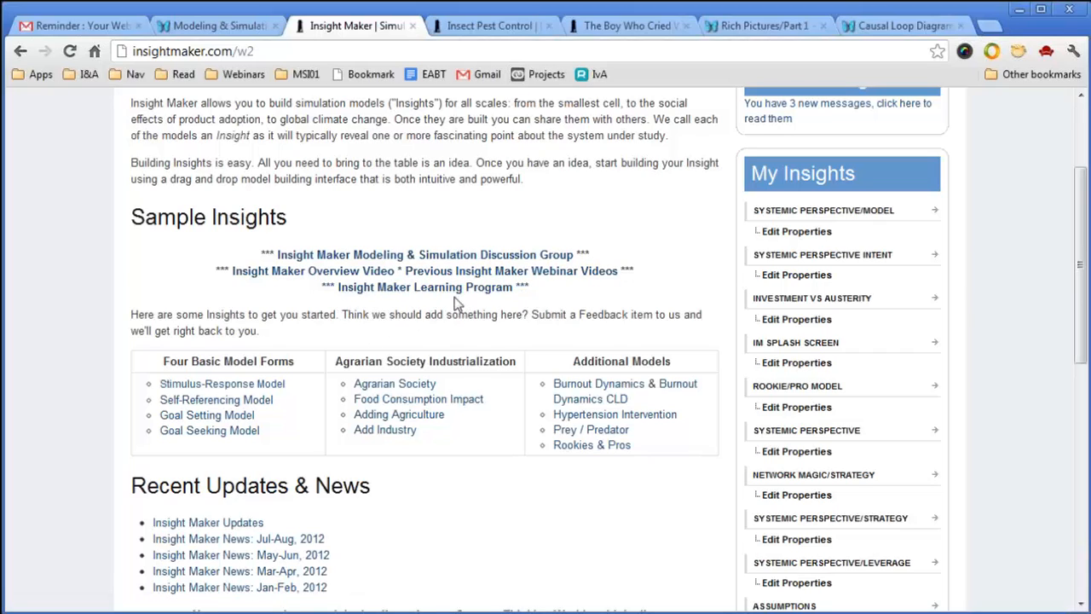
{"action": "scroll", "coordinate": [635, 265], "scroll_direction": "down", "scroll_amount": 1}
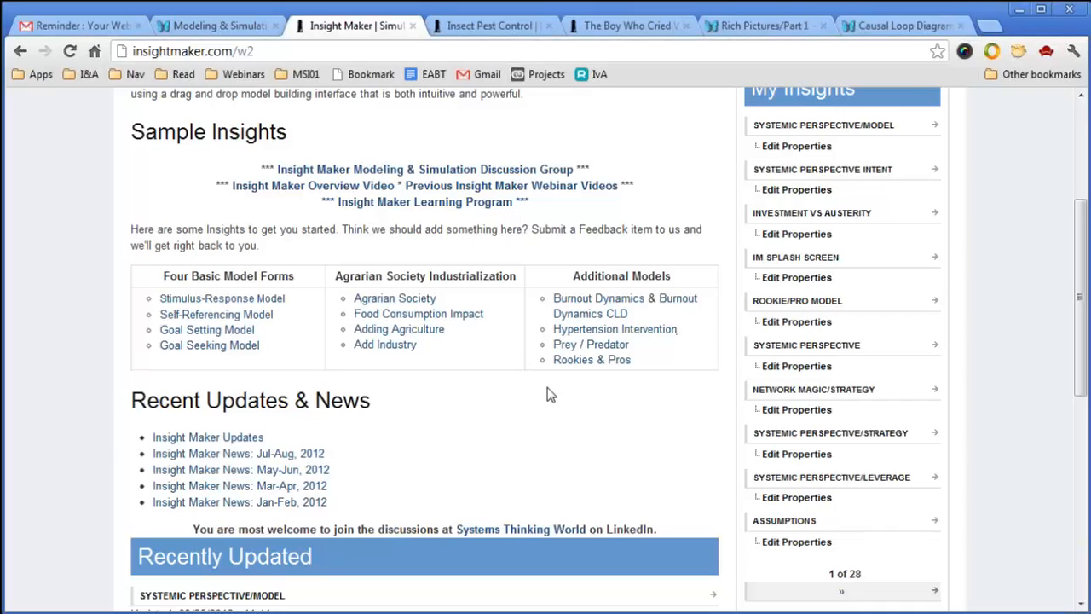
{"action": "scroll", "coordinate": [549, 401], "scroll_direction": "down", "scroll_amount": 1}
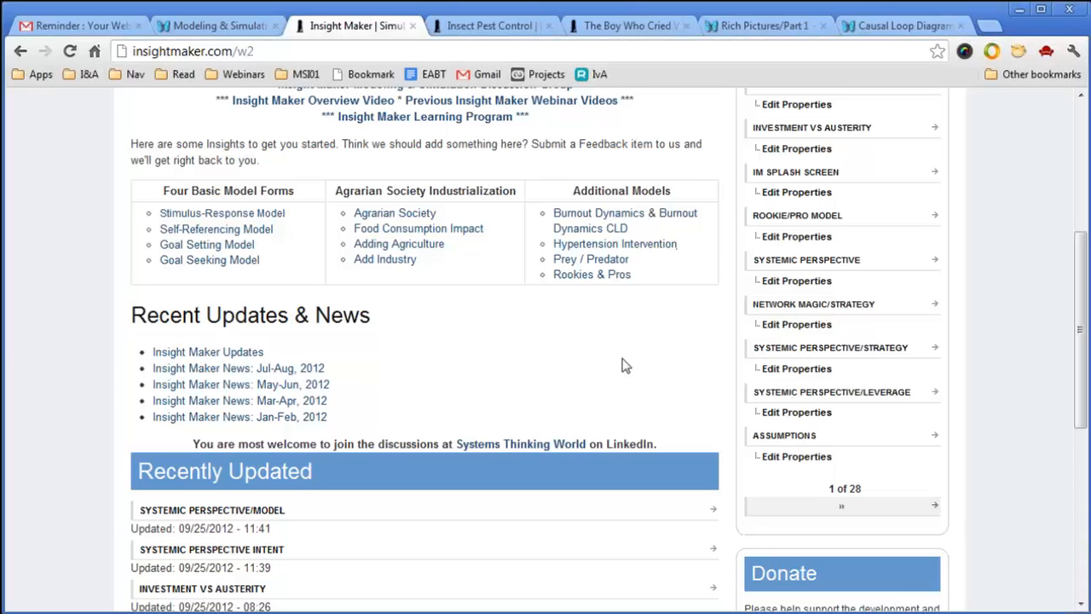
{"action": "scroll", "coordinate": [631, 361], "scroll_direction": "down", "scroll_amount": 1}
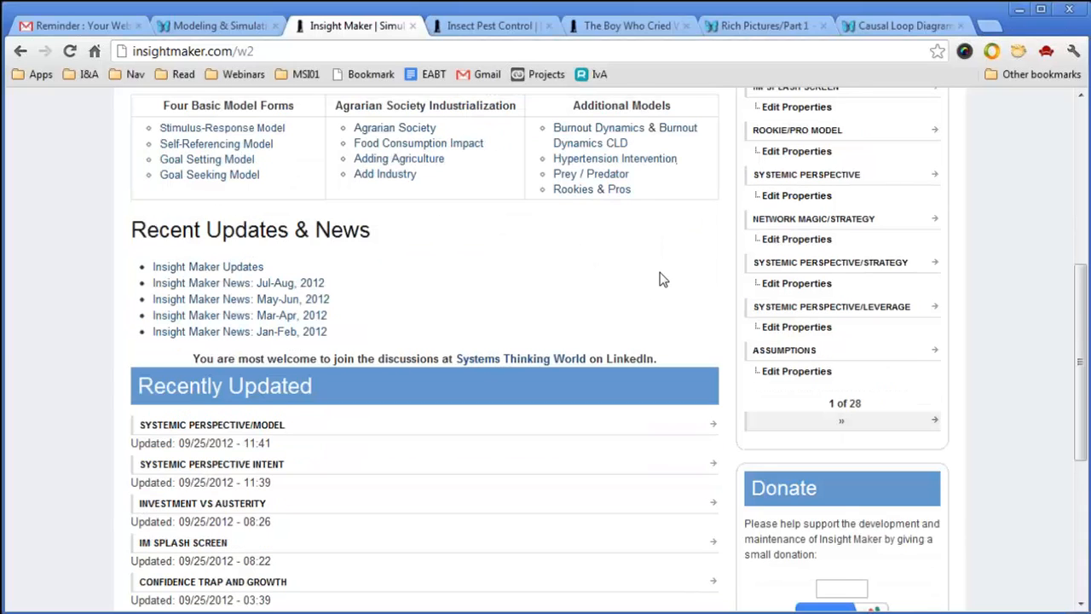
{"action": "scroll", "coordinate": [661, 276], "scroll_direction": "down", "scroll_amount": 1}
{"action": "scroll", "coordinate": [659, 275], "scroll_direction": "down", "scroll_amount": 2}
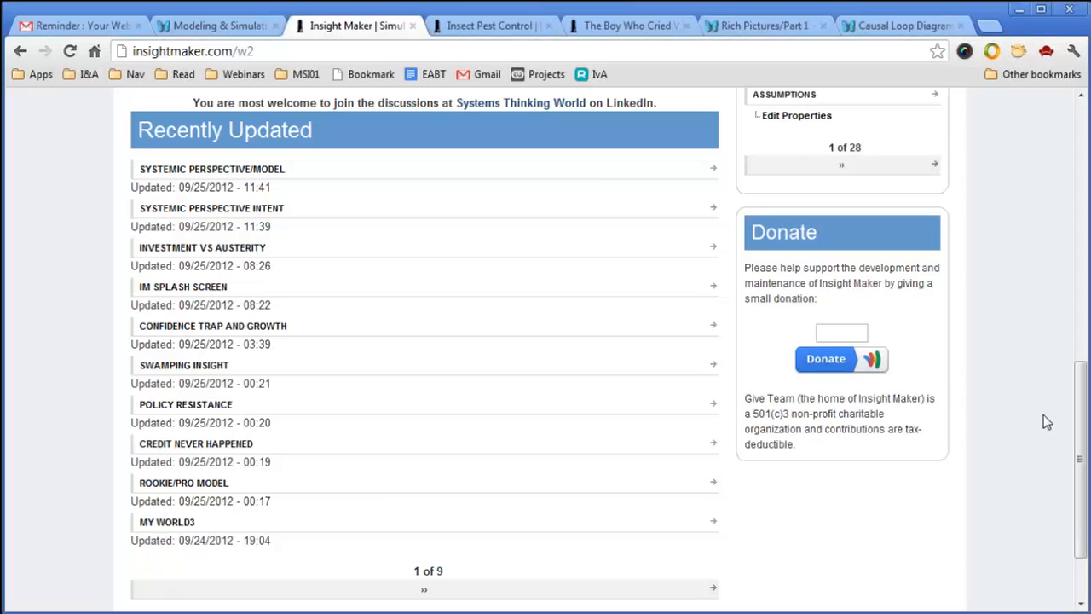
{"action": "left_click_drag", "start_coordinate": [1079, 441], "coordinate": [1048, 310]}
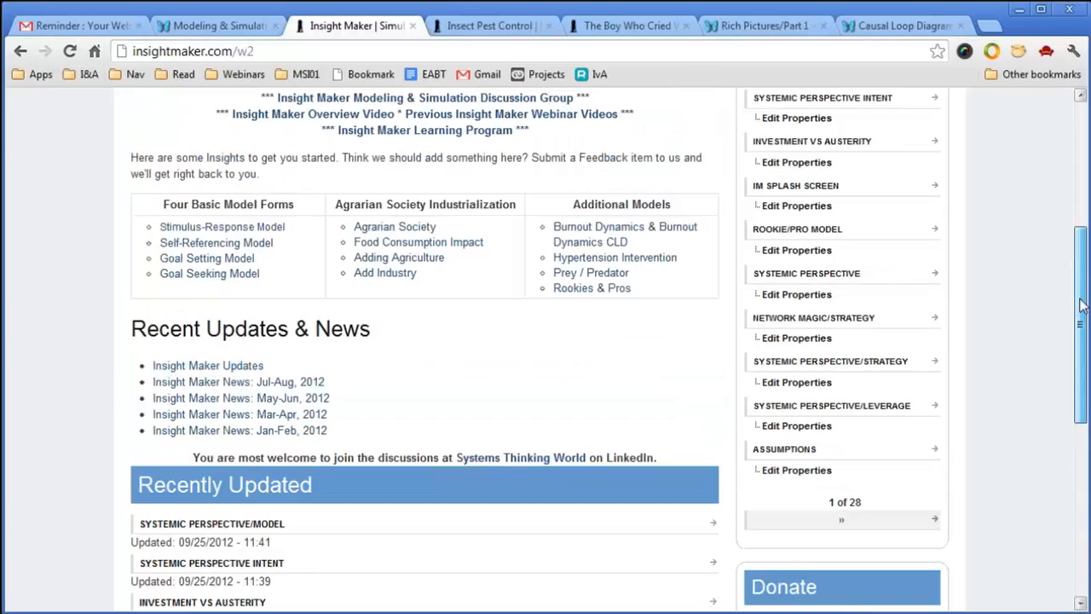
{"action": "left_click_drag", "start_coordinate": [1072, 304], "coordinate": [1078, 240]}
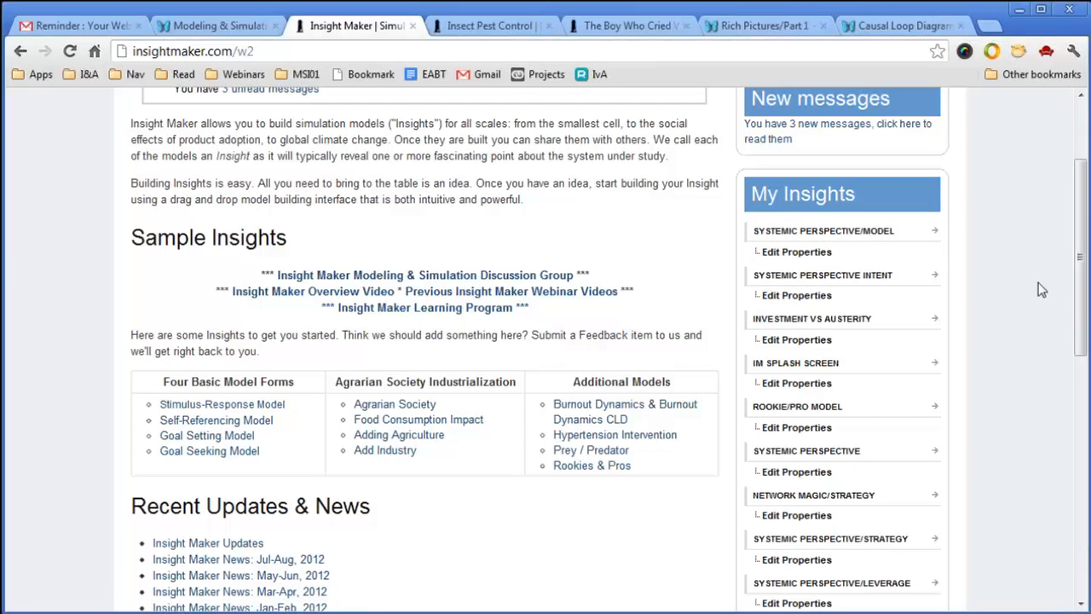
{"action": "scroll", "coordinate": [1085, 317], "scroll_direction": "up", "scroll_amount": 2}
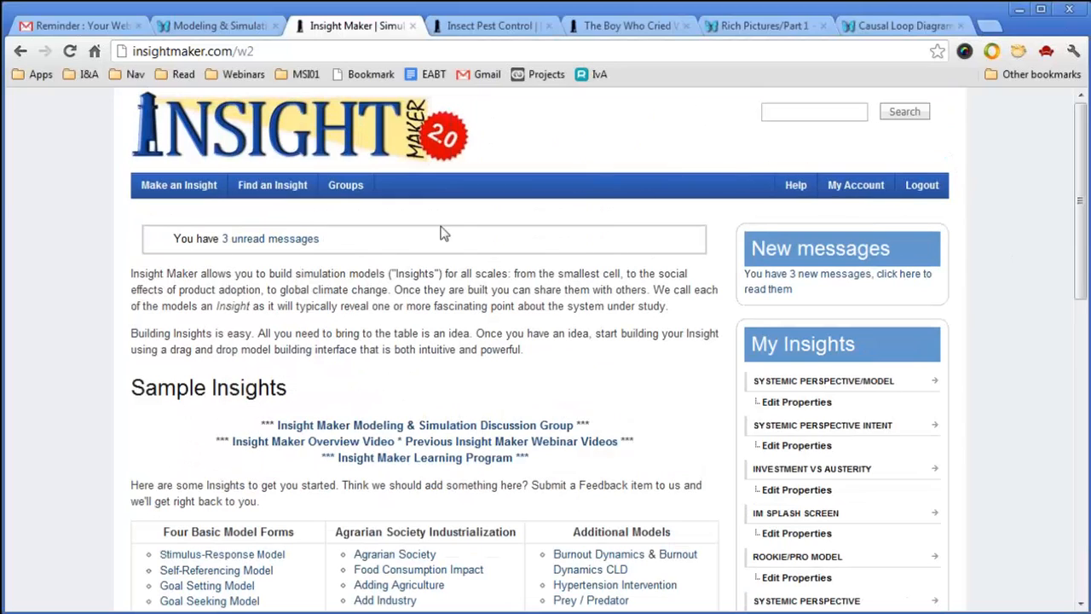
Create a new Untitled Insight and scroll to view its sample rabbit population model.
{"action": "left_click", "coordinate": [185, 185]}
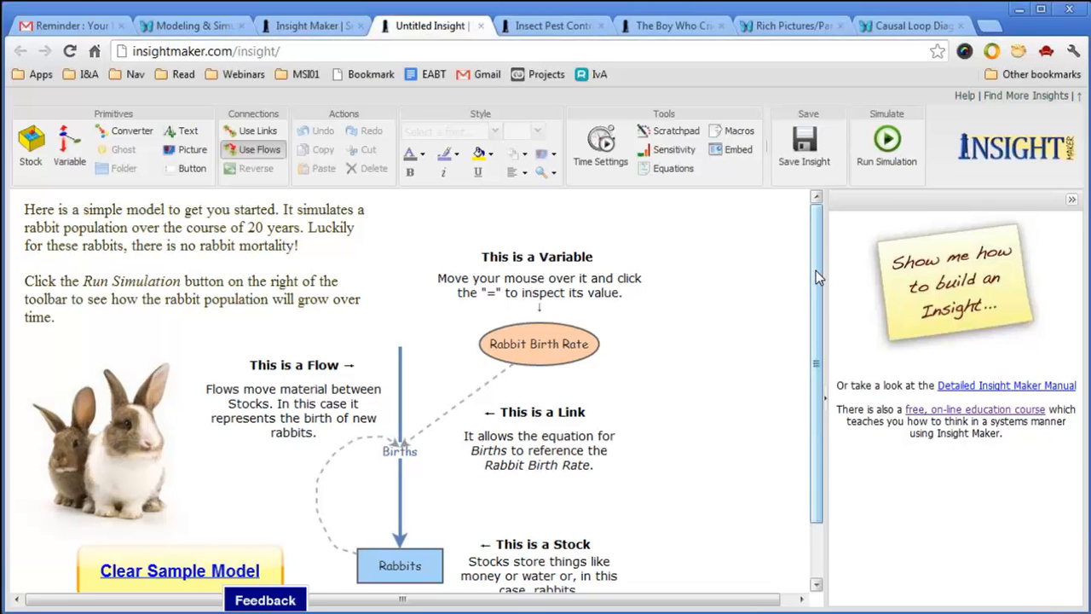
{"action": "left_click_drag", "start_coordinate": [816, 270], "coordinate": [816, 357]}
{"action": "left_click_drag", "start_coordinate": [814, 271], "coordinate": [804, 321]}
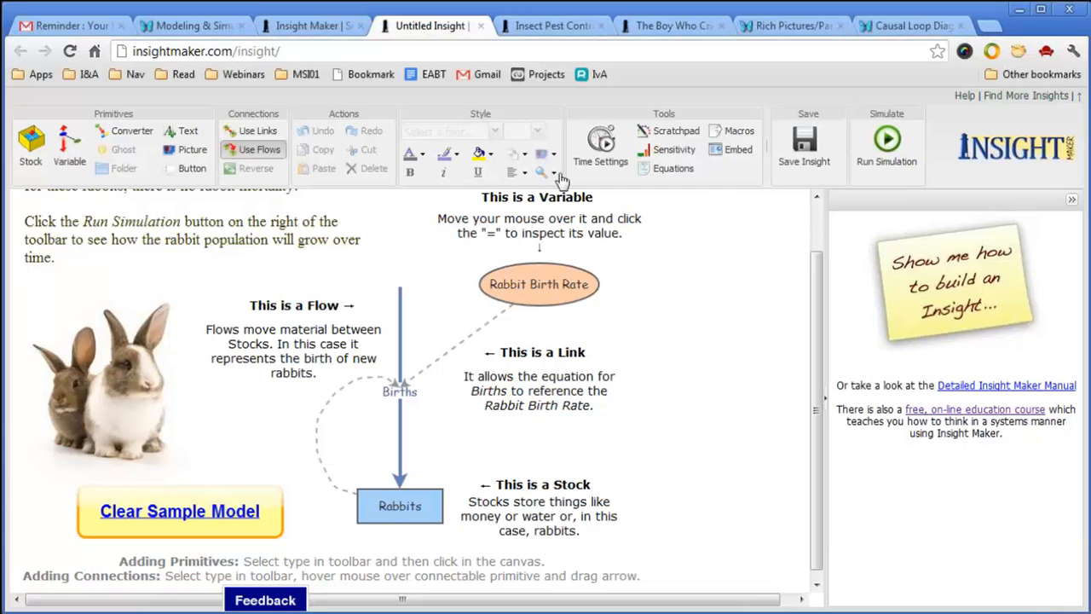
Run the rabbit population simulation, close the results chart, then clear the sample model.
{"action": "left_click", "coordinate": [891, 143]}
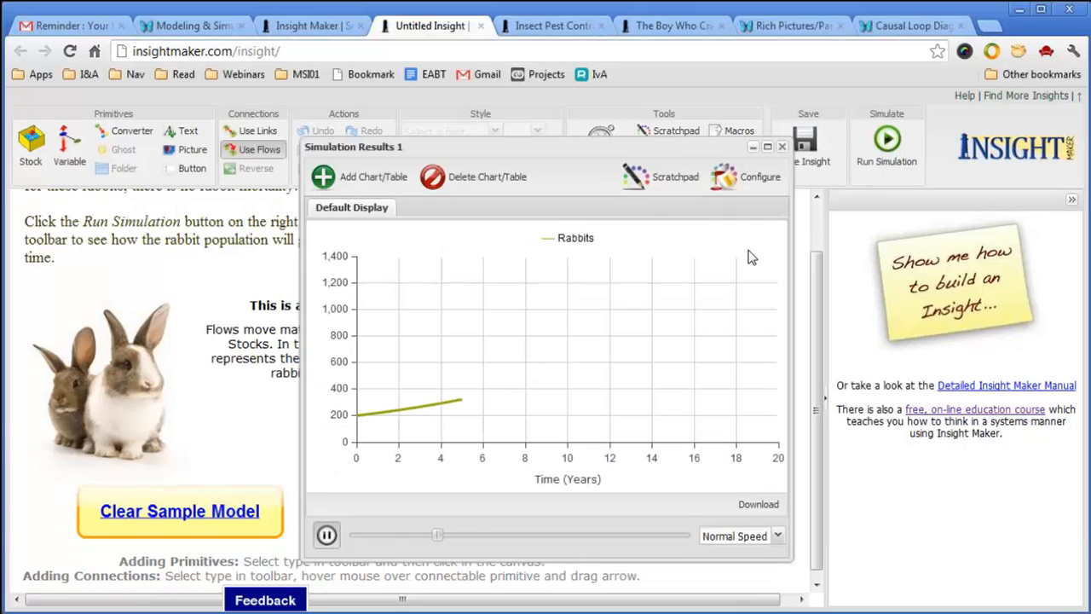
{"action": "left_click", "coordinate": [783, 148]}
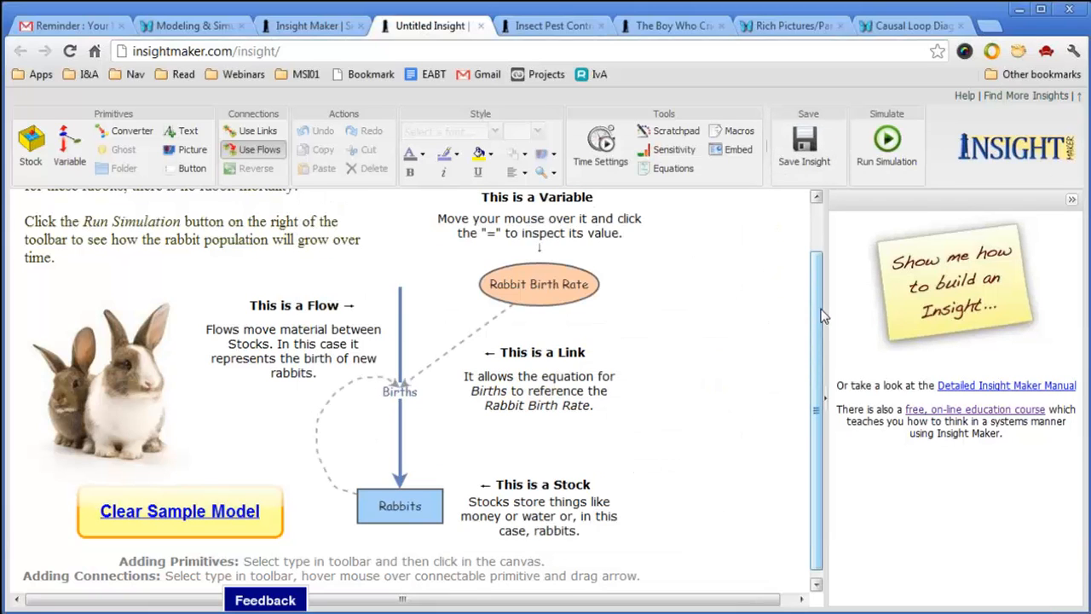
{"action": "mouse_move", "coordinate": [820, 302]}
{"action": "left_mouse_down"}
{"action": "mouse_move", "coordinate": [819, 241]}
{"action": "mouse_move", "coordinate": [815, 309]}
{"action": "left_mouse_up"}
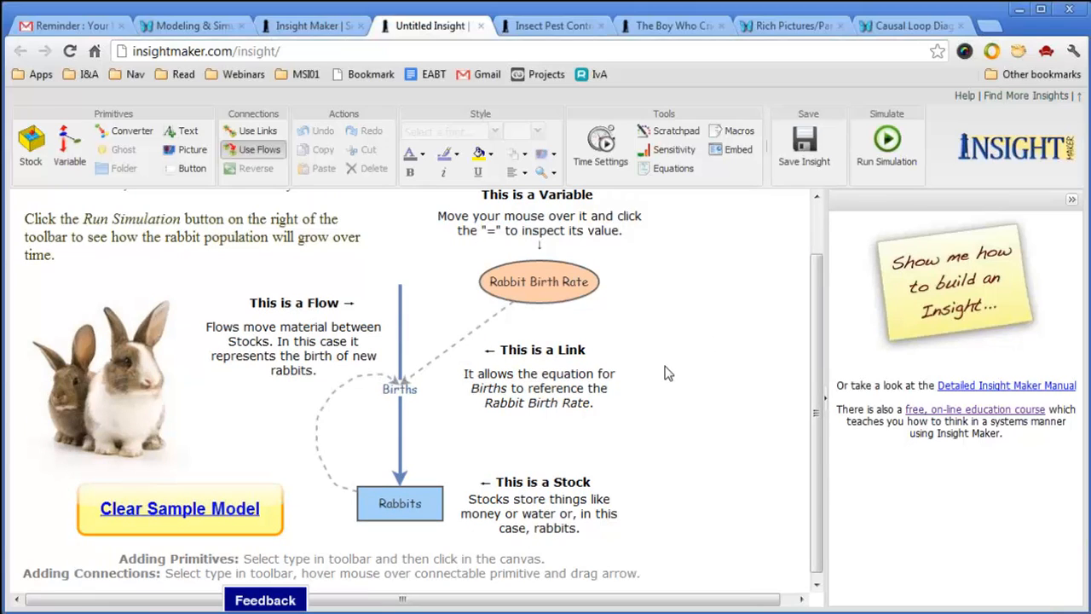
{"action": "left_click", "coordinate": [177, 512]}
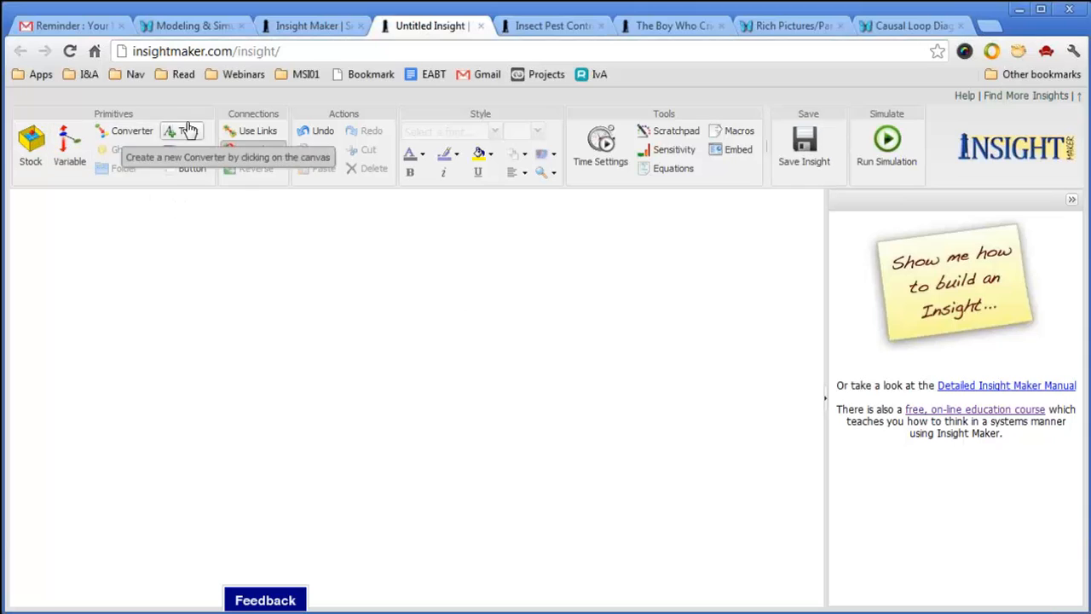
Add a text element to the canvas reading 'this is new text'.
{"action": "right_click", "coordinate": [388, 252]}
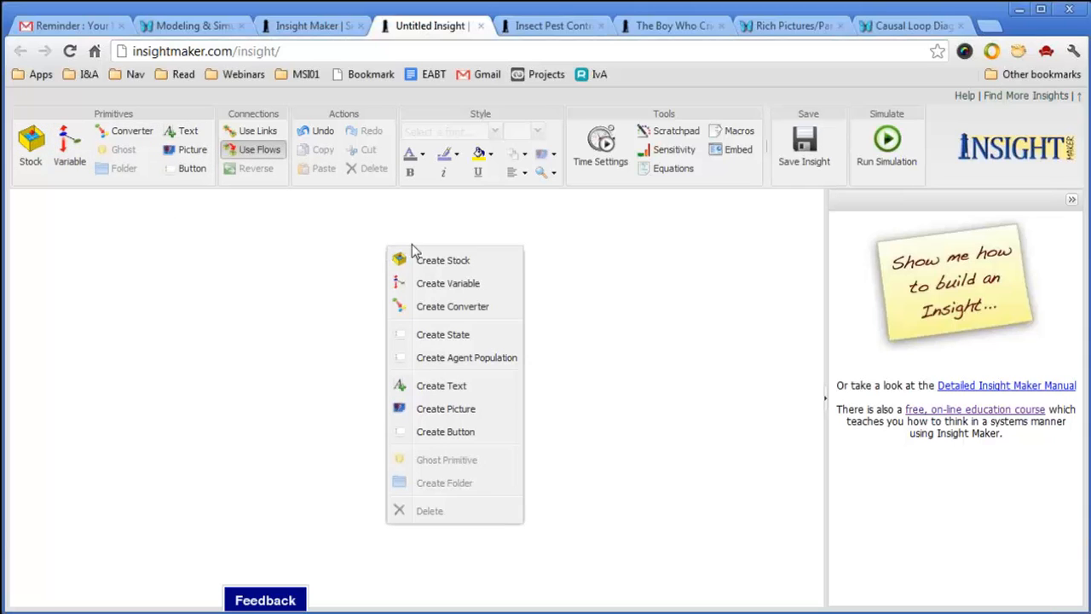
{"action": "left_click", "coordinate": [439, 387]}
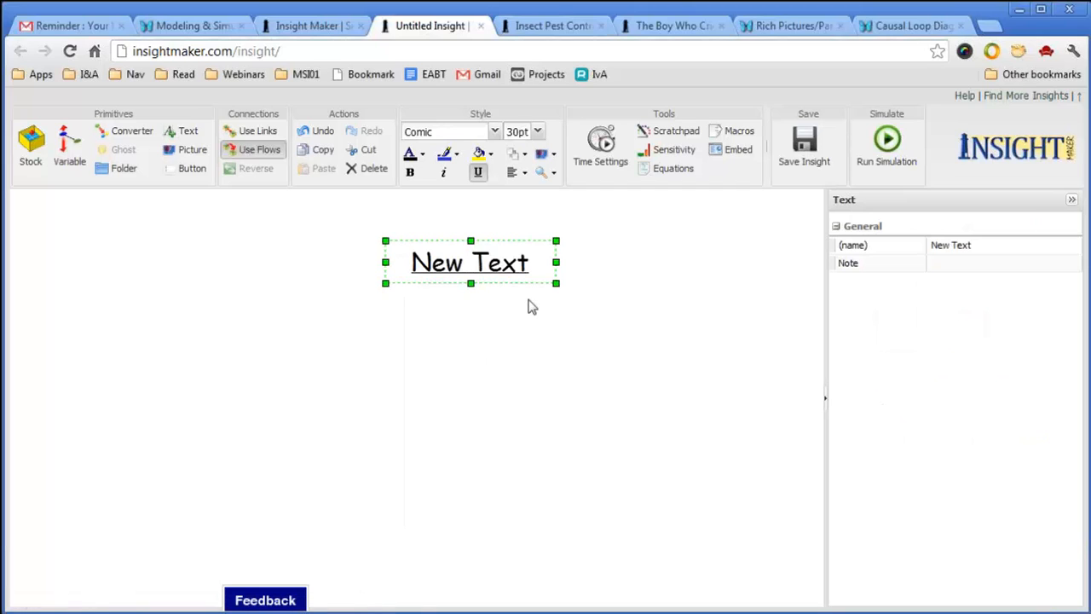
{"action": "double_click", "coordinate": [514, 267]}
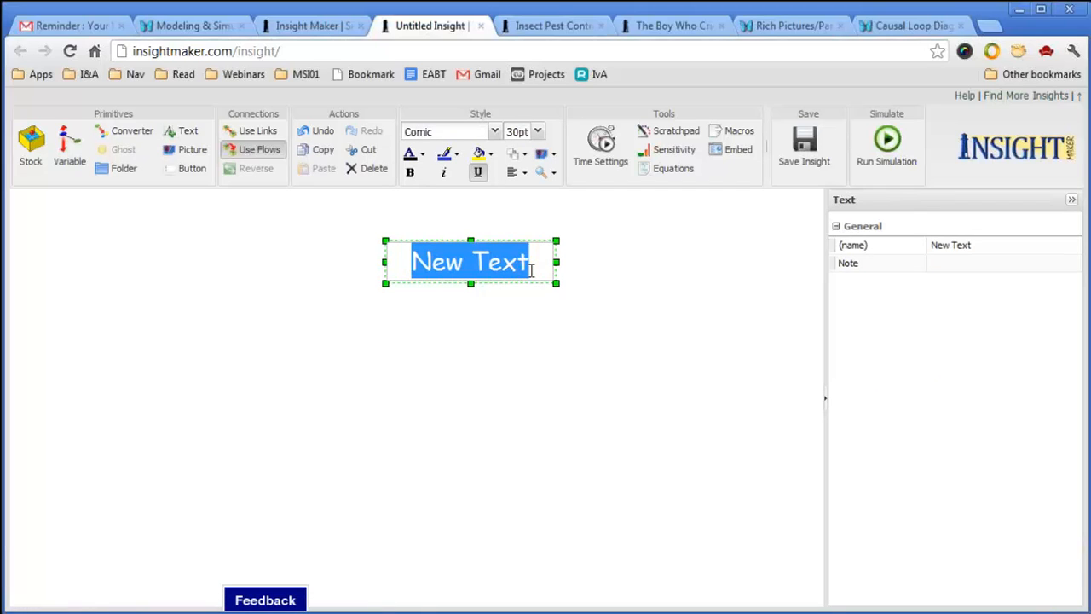
{"action": "type", "text": "this is eww"}
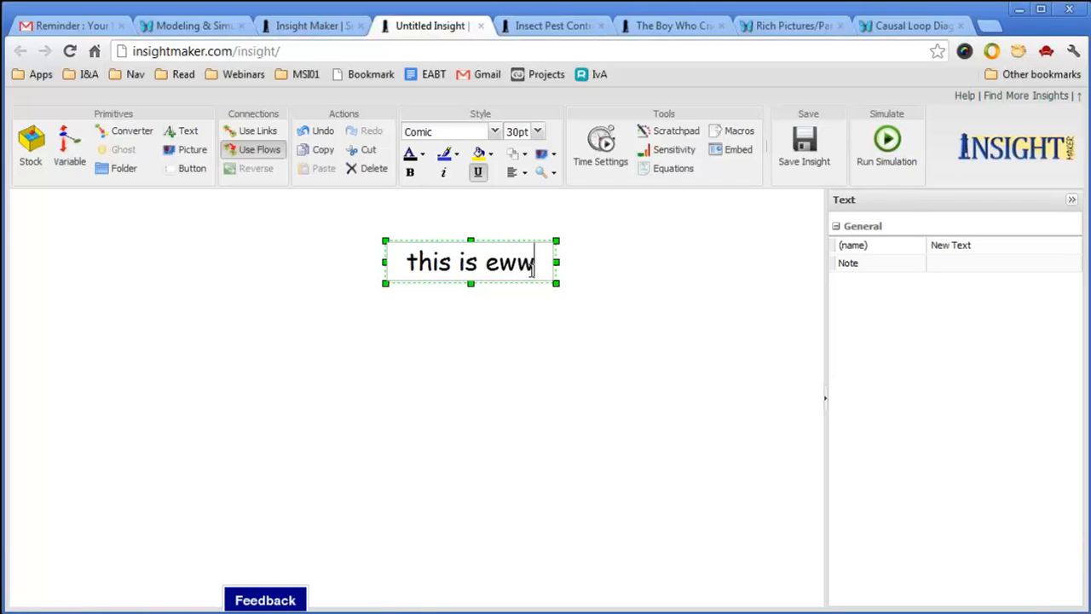
{"action": "key", "text": "BackSpace"}
{"action": "key", "text": "BackSpace"}
{"action": "key", "text": "BackSpace"}
{"action": "type", "text": "new tex"}
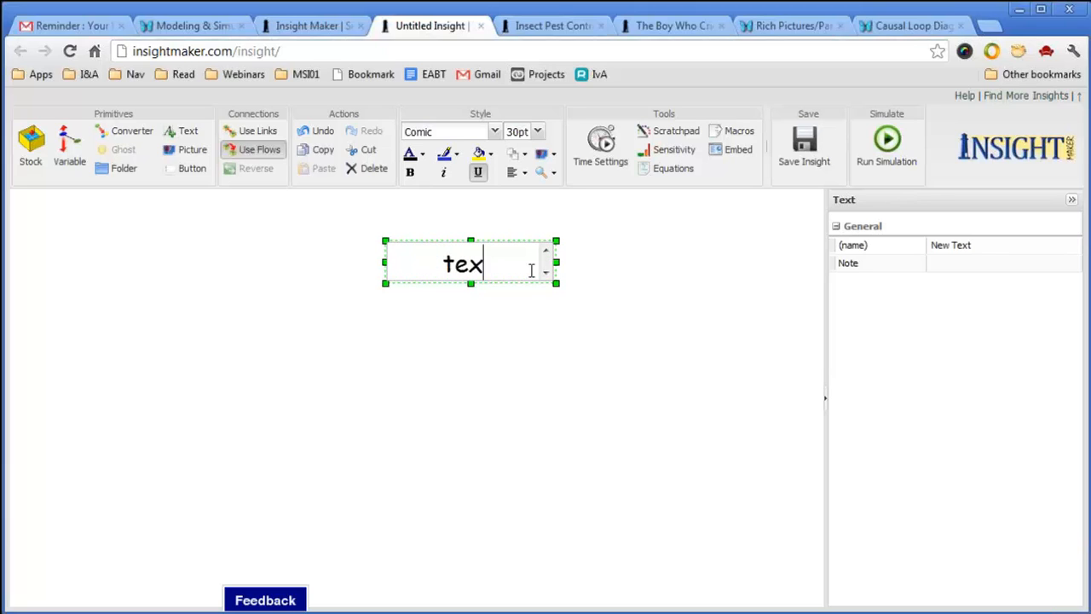
{"action": "type", "text": "t"}
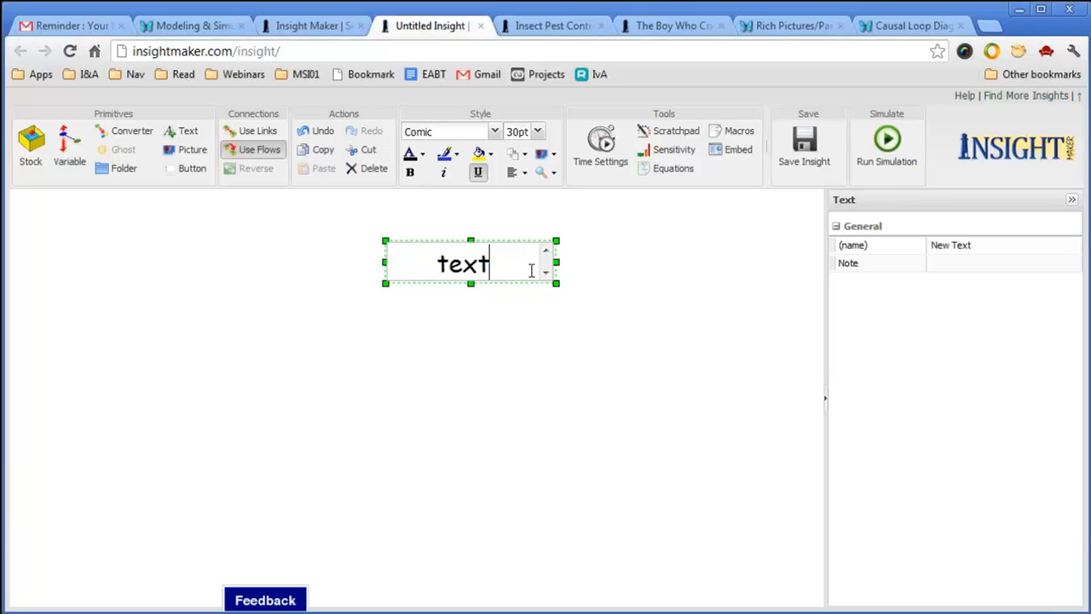
Make the label 14pt, remove its underline, and shrink the box to fit.
{"action": "left_click", "coordinate": [538, 132]}
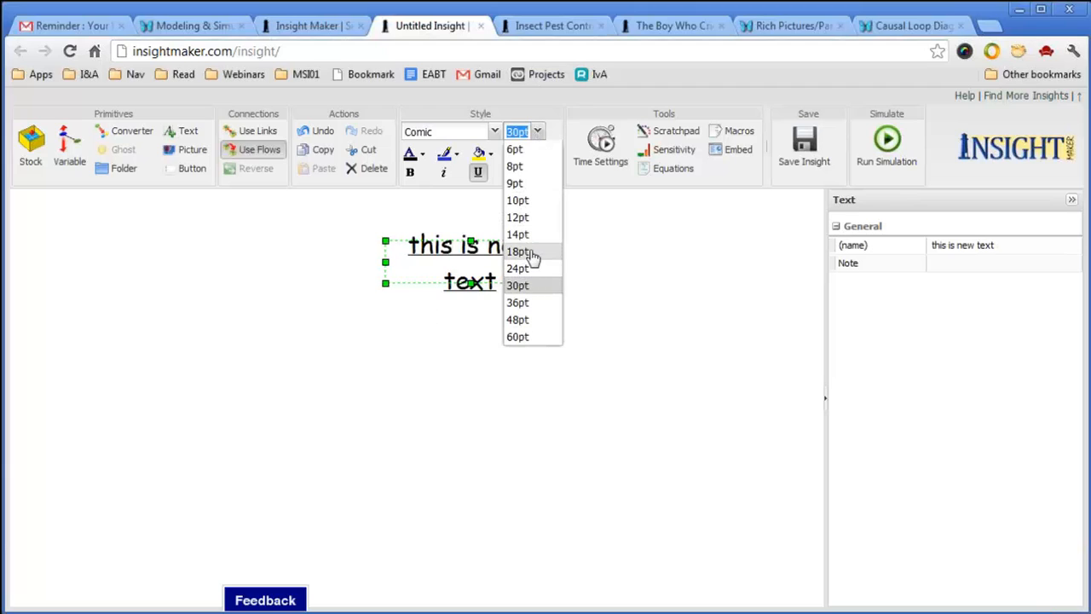
{"action": "left_click", "coordinate": [534, 235]}
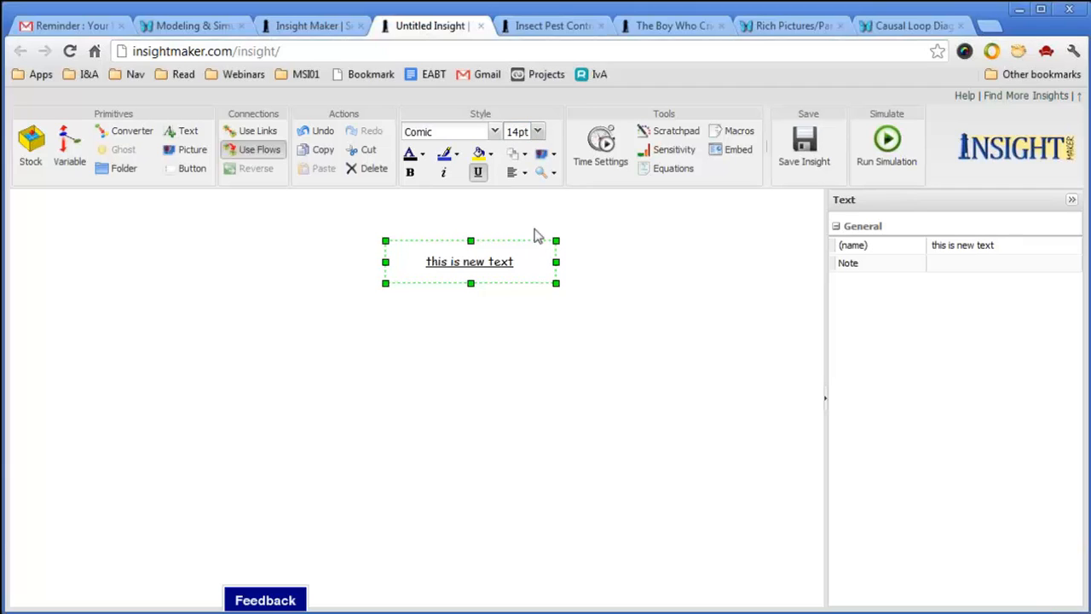
{"action": "left_click", "coordinate": [479, 172]}
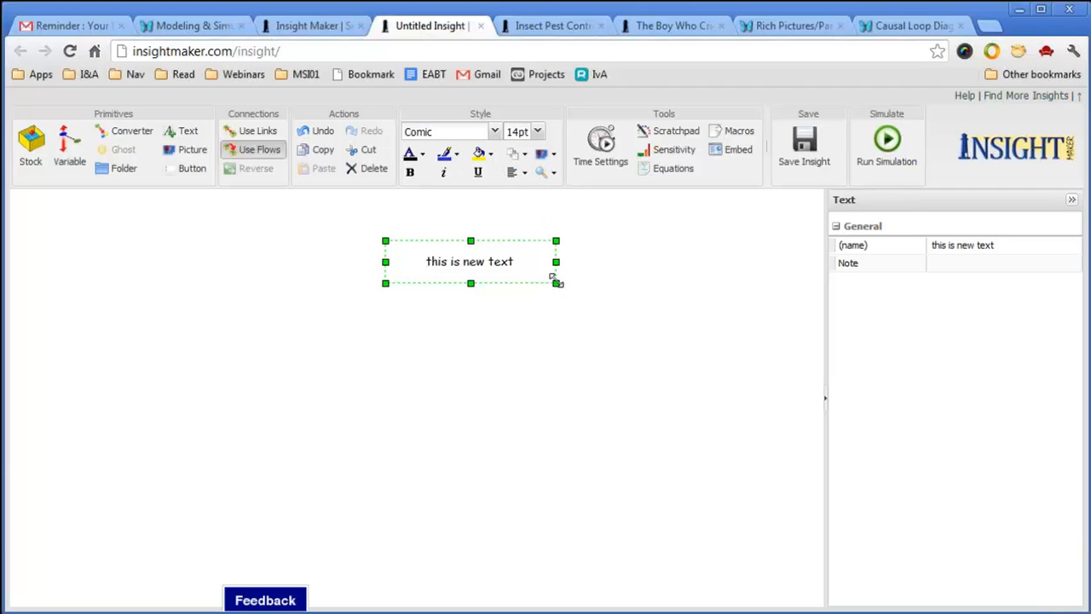
{"action": "left_click_drag", "start_coordinate": [556, 282], "coordinate": [499, 275]}
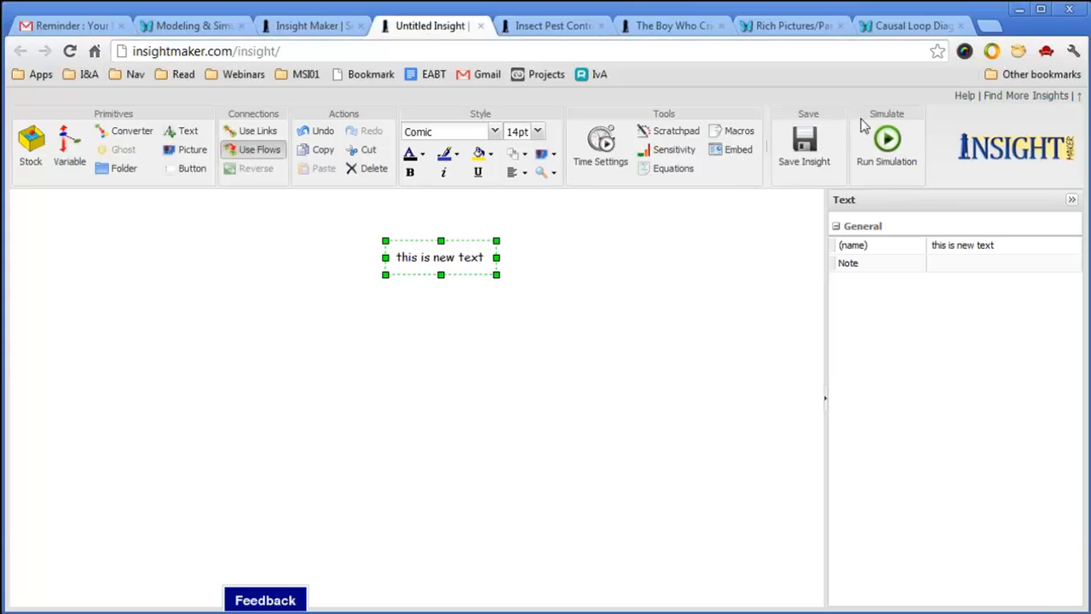
Enter title 'test' and description 'this is just a demo for the webinar', then save.
{"action": "left_click", "coordinate": [804, 145]}
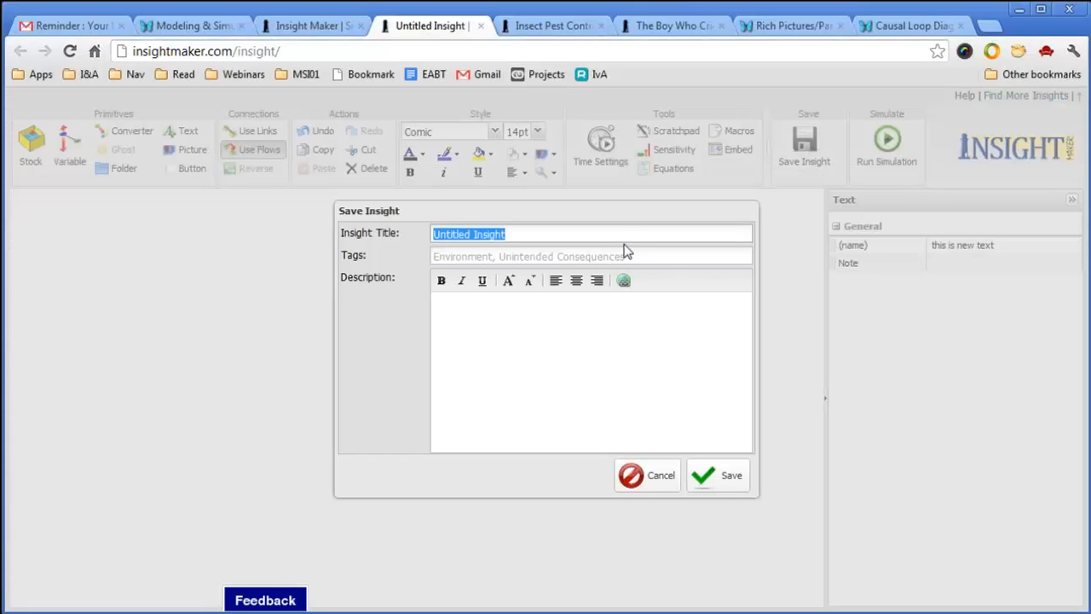
{"action": "type", "text": "test"}
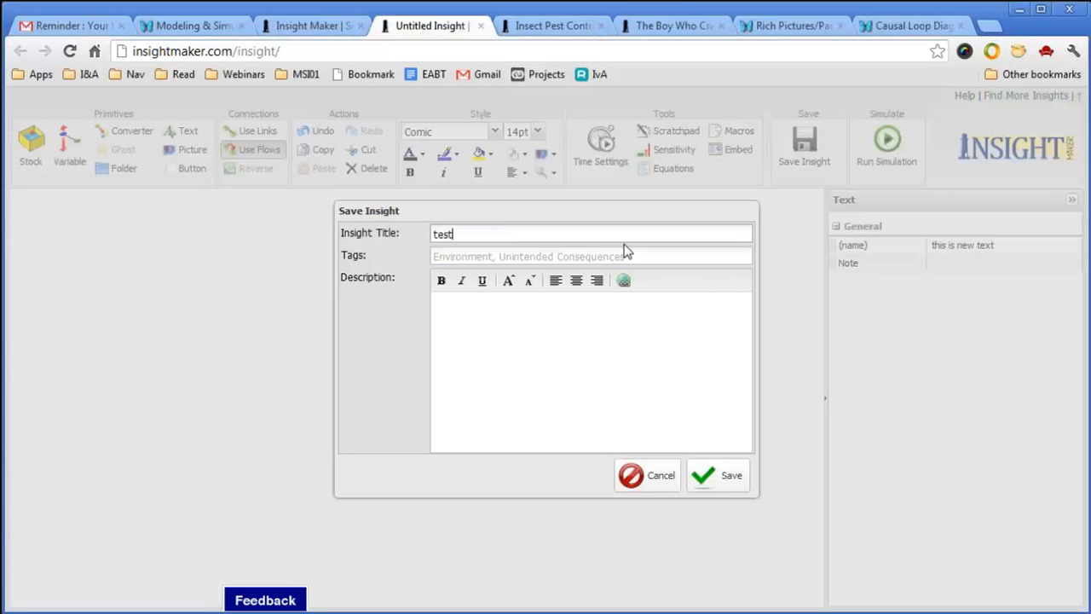
{"action": "left_click", "coordinate": [551, 320]}
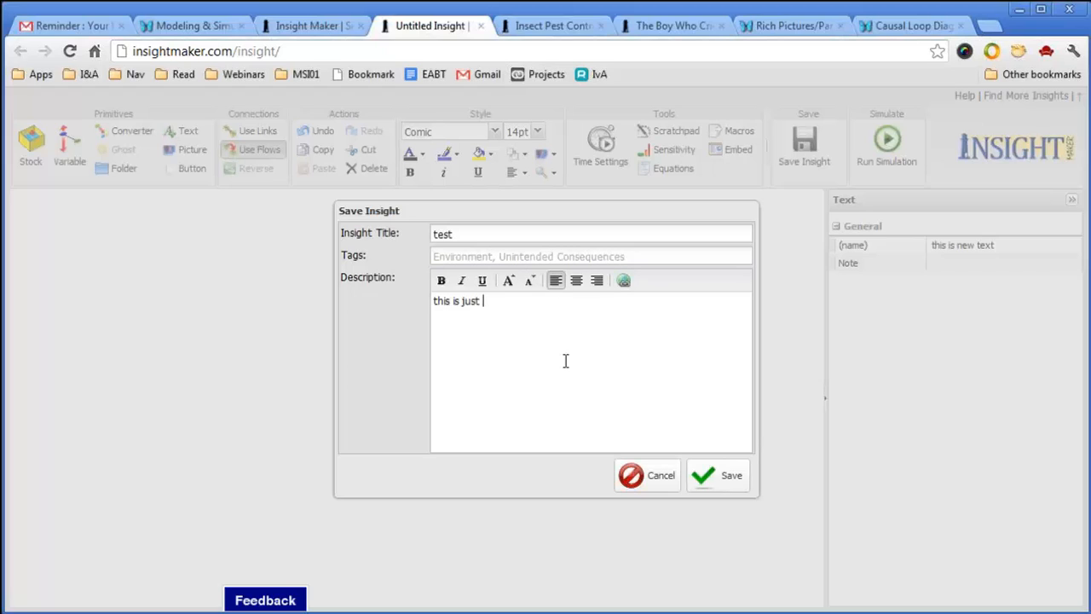
{"action": "type", "text": "demo for the webinar"}
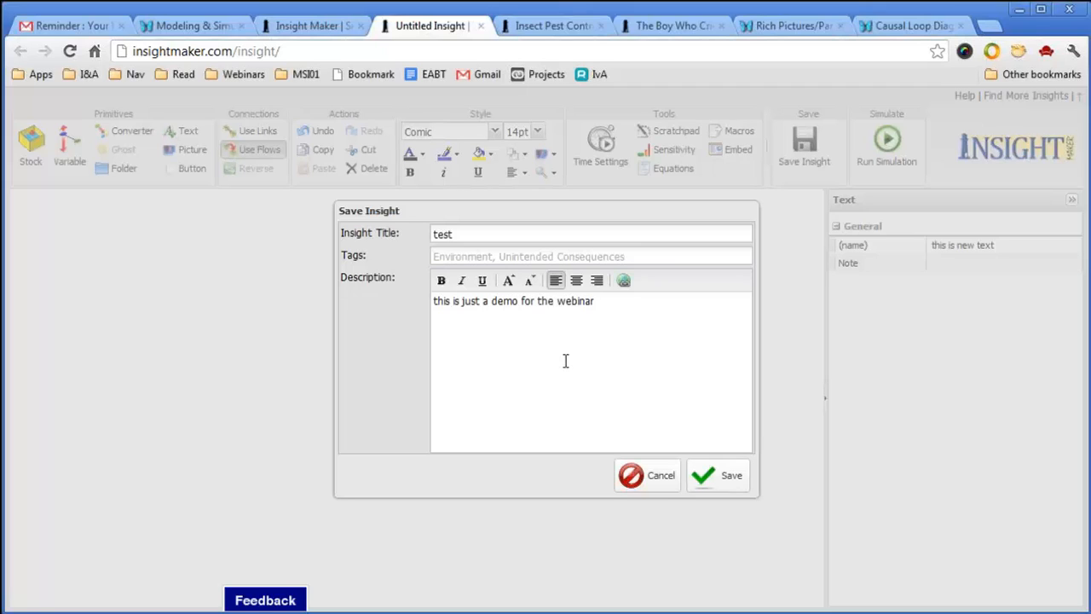
{"action": "left_click", "coordinate": [732, 485]}
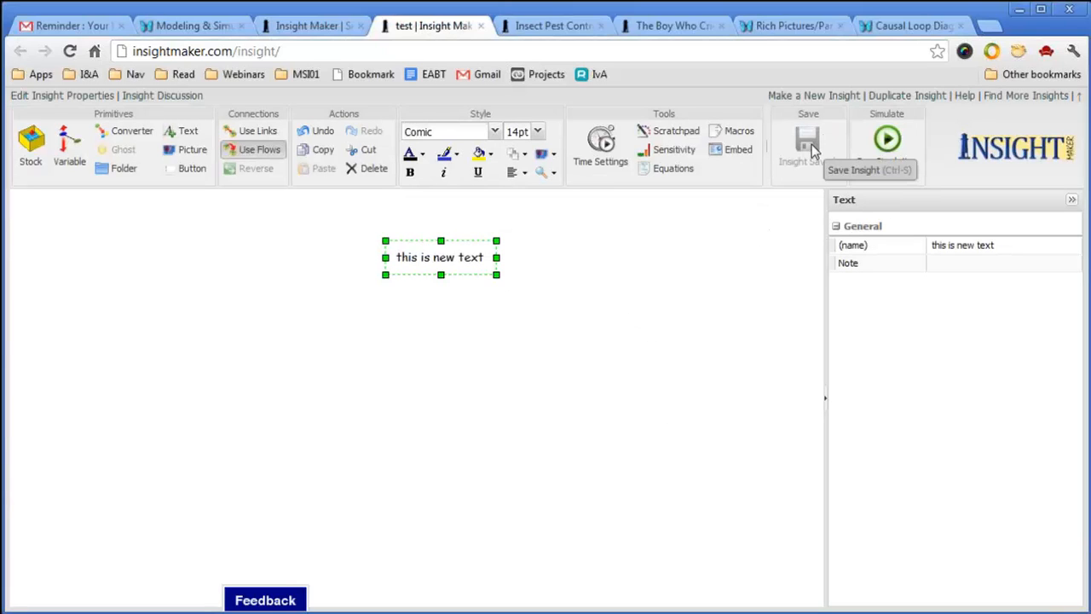
Place a copy of the 'this is new text' box below the original.
{"action": "left_click", "coordinate": [608, 341]}
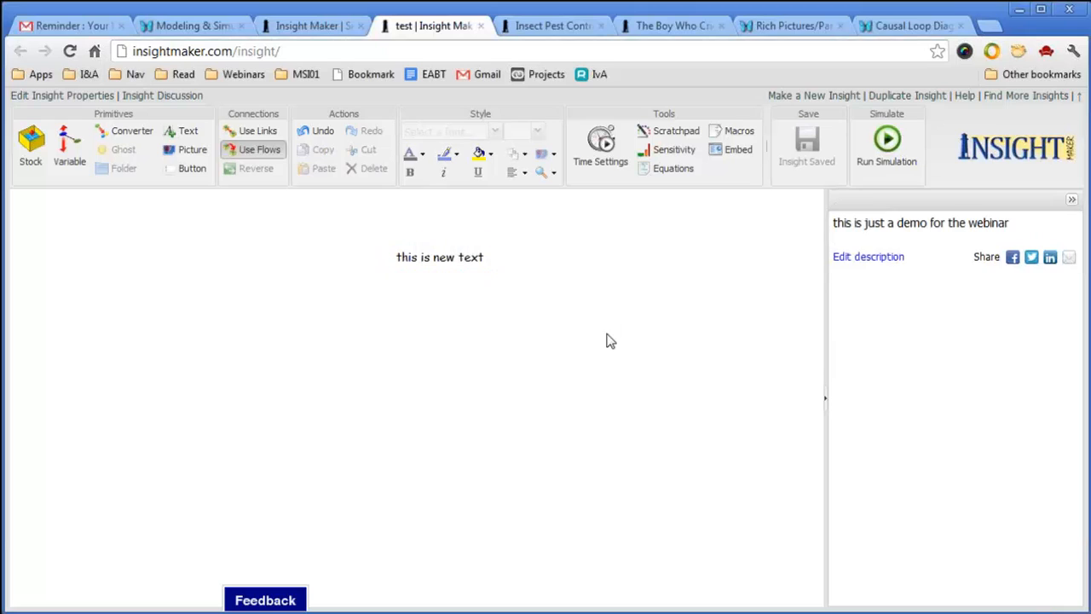
{"action": "left_click", "coordinate": [504, 278]}
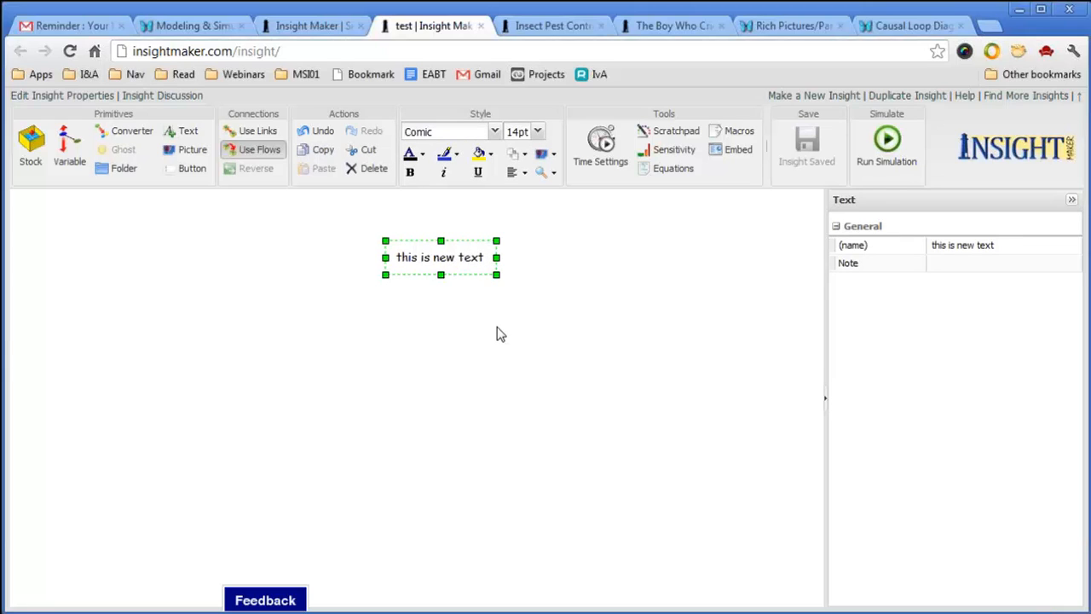
{"action": "left_click_drag", "start_coordinate": [463, 258], "coordinate": [429, 373], "text": "ctrl"}
{"action": "left_click", "coordinate": [585, 391]}
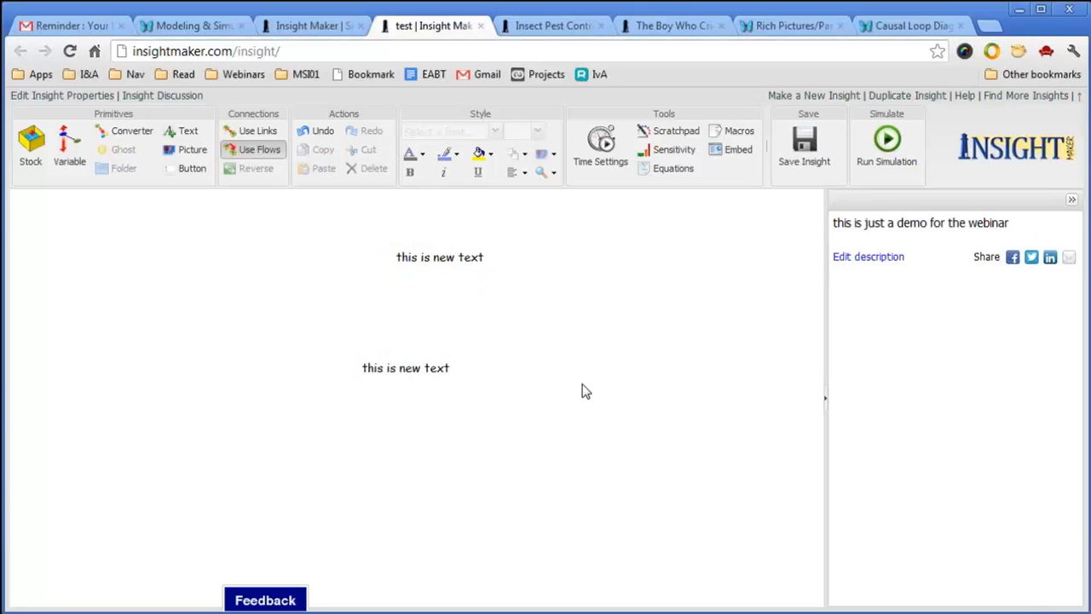
Duplicate the lower label above and to its right, then save the insight with Ctrl+S.
{"action": "left_click", "coordinate": [443, 368]}
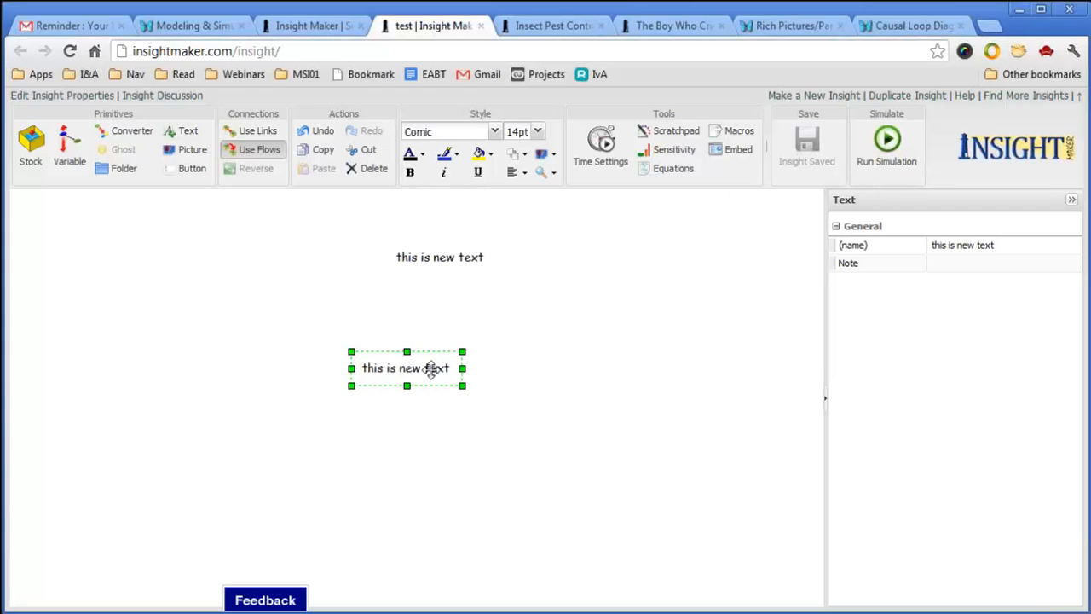
{"action": "left_click_drag", "start_coordinate": [429, 368], "coordinate": [565, 309], "text": "ctrl"}
{"action": "key", "text": "ctrl+s"}
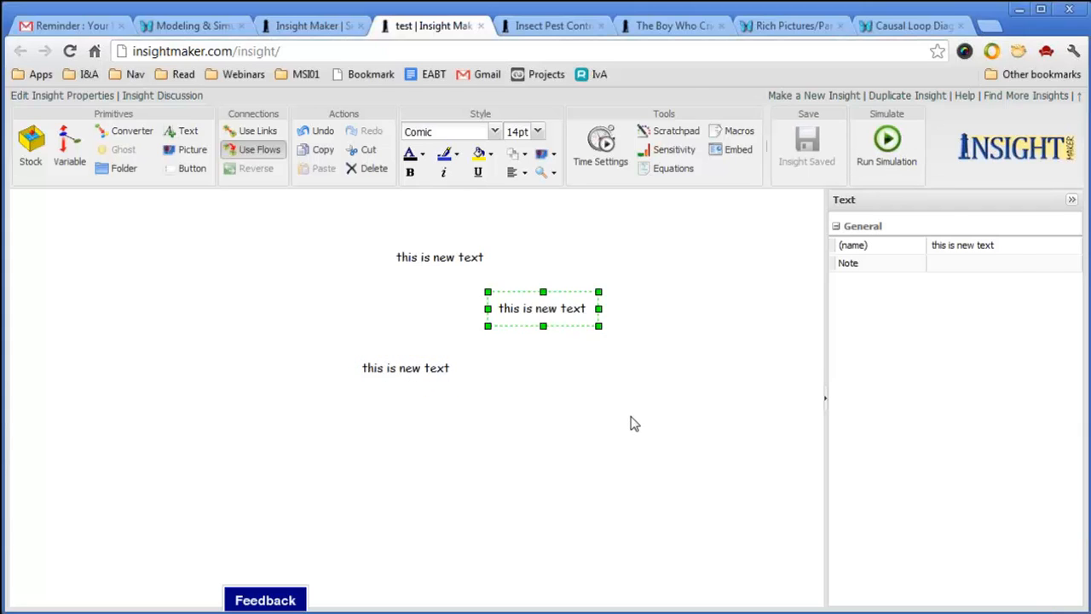
{"action": "left_click", "coordinate": [631, 423]}
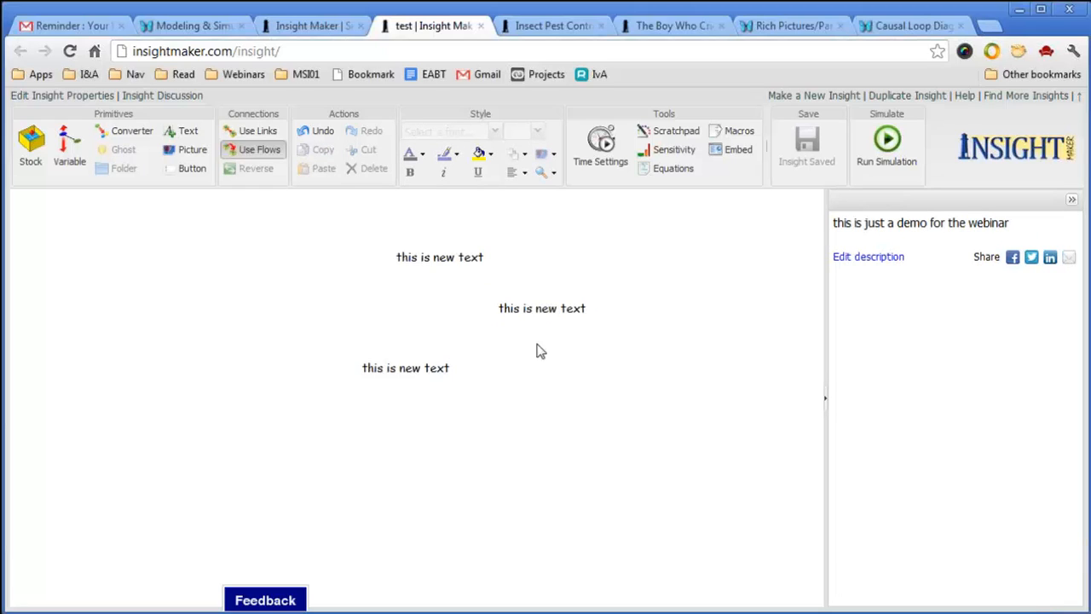
{"action": "left_click", "coordinate": [569, 311]}
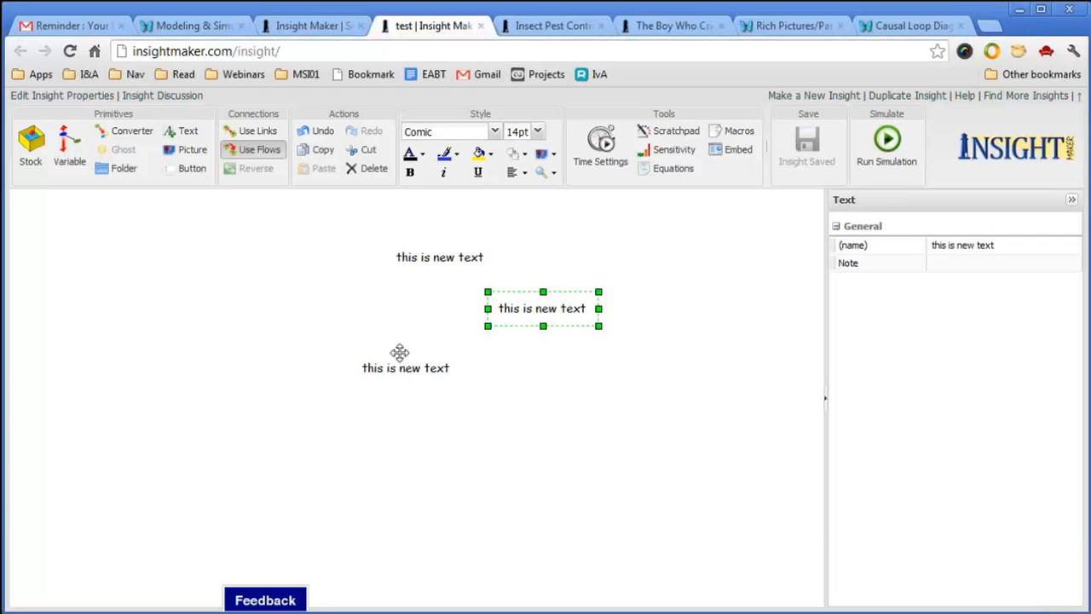
Rename the top label to 'inventory' and narrow its box to fit.
{"action": "double_click", "coordinate": [442, 257]}
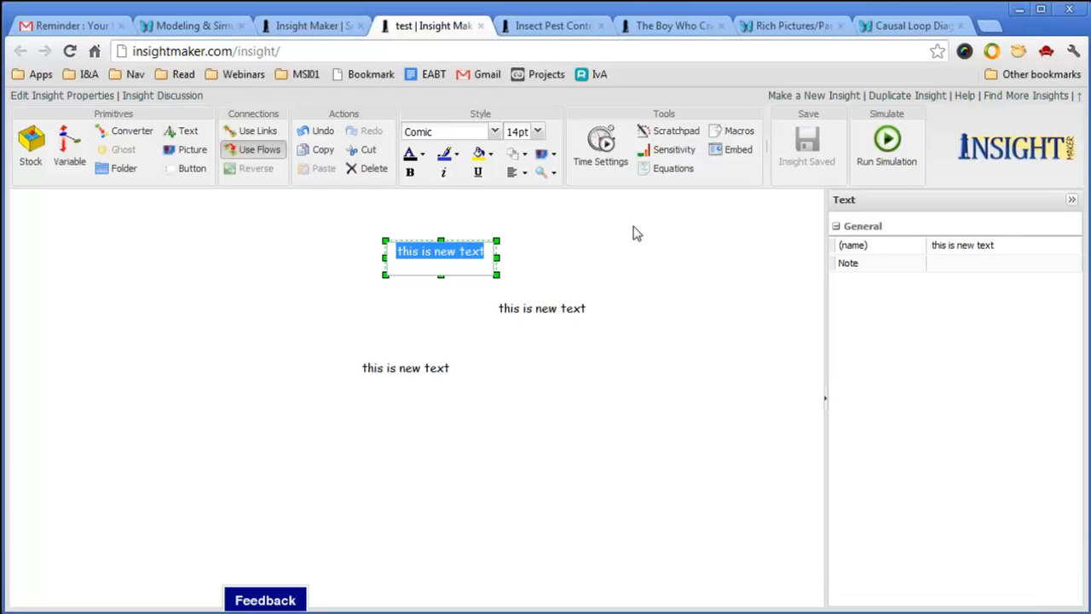
{"action": "type", "text": "bank"}
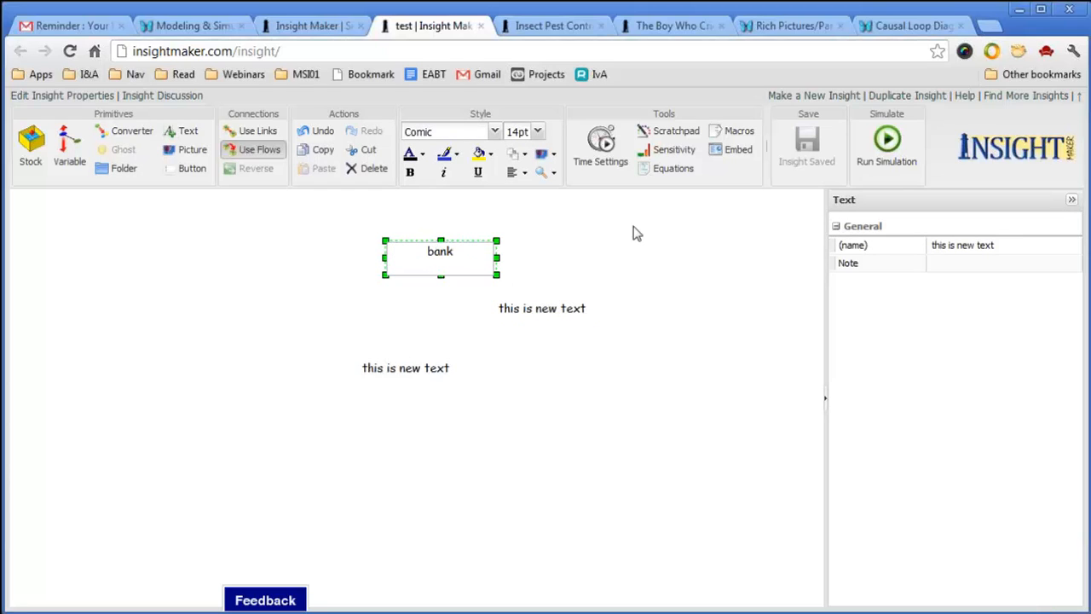
{"action": "key", "text": "BackSpace"}
{"action": "key", "text": "BackSpace"}
{"action": "key", "text": "BackSpace"}
{"action": "key", "text": "BackSpace"}
{"action": "type", "text": "inventry"}
{"action": "key", "text": "BackSpace"}
{"action": "key", "text": "BackSpace"}
{"action": "key", "text": "BackSpace"}
{"action": "key", "text": "BackSpace"}
{"action": "key", "text": "BackSpace"}
{"action": "type", "text": "sti"}
{"action": "key", "text": "BackSpace"}
{"action": "key", "text": "BackSpace"}
{"action": "key", "text": "BackSpace"}
{"action": "key", "text": "BackSpace"}
{"action": "type", "text": "ntory"}
{"action": "key", "text": "BackSpace"}
{"action": "key", "text": "BackSpace"}
{"action": "key", "text": "BackSpace"}
{"action": "key", "text": "BackSpace"}
{"action": "key", "text": "BackSpace"}
{"action": "type", "text": "entory"}
{"action": "key", "text": "Return"}
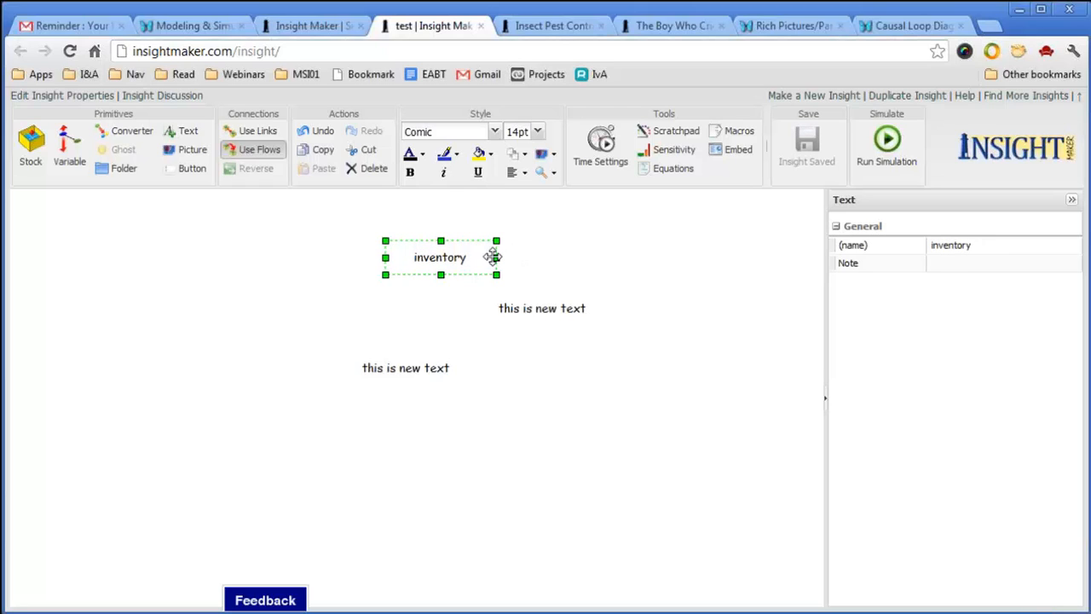
{"action": "left_click_drag", "start_coordinate": [496, 256], "coordinate": [456, 257]}
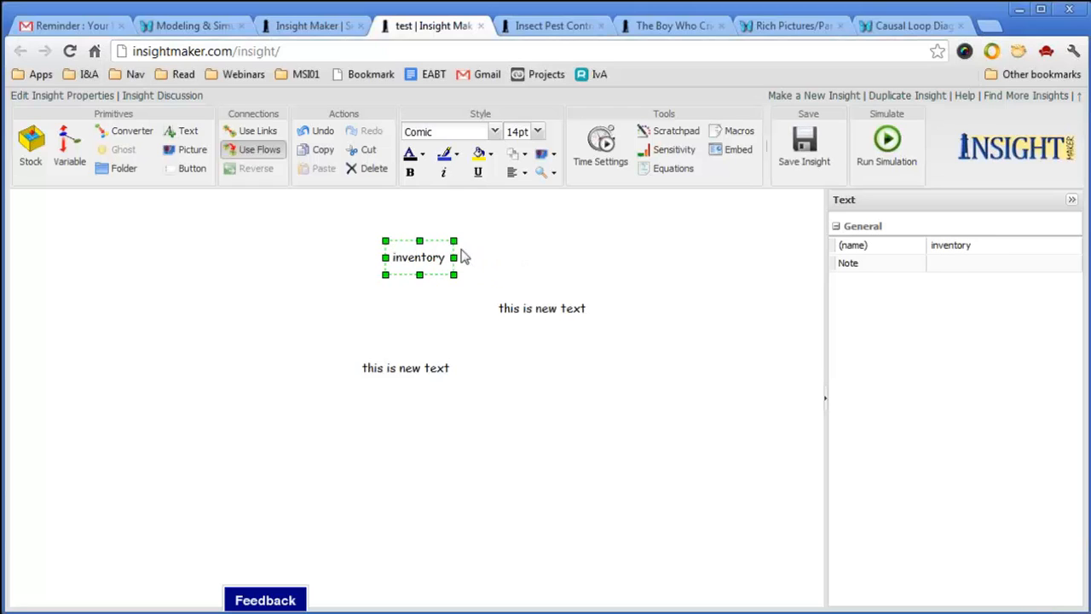
Rename the middle label to 'orders' and narrow its box to fit.
{"action": "left_click", "coordinate": [539, 309]}
{"action": "double_click", "coordinate": [539, 309]}
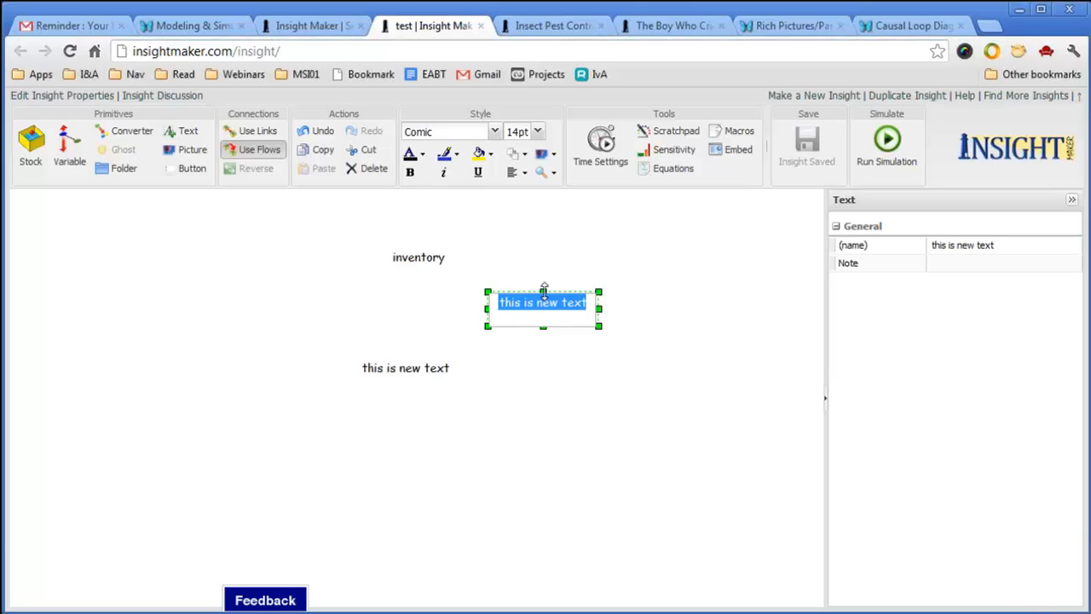
{"action": "type", "text": "orders"}
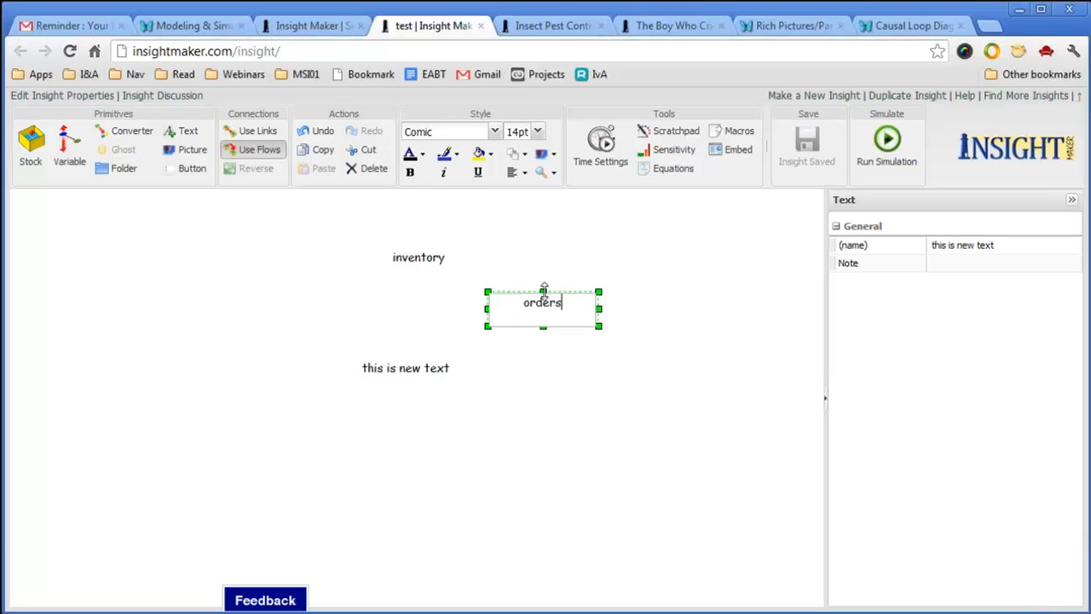
{"action": "key", "text": "Return"}
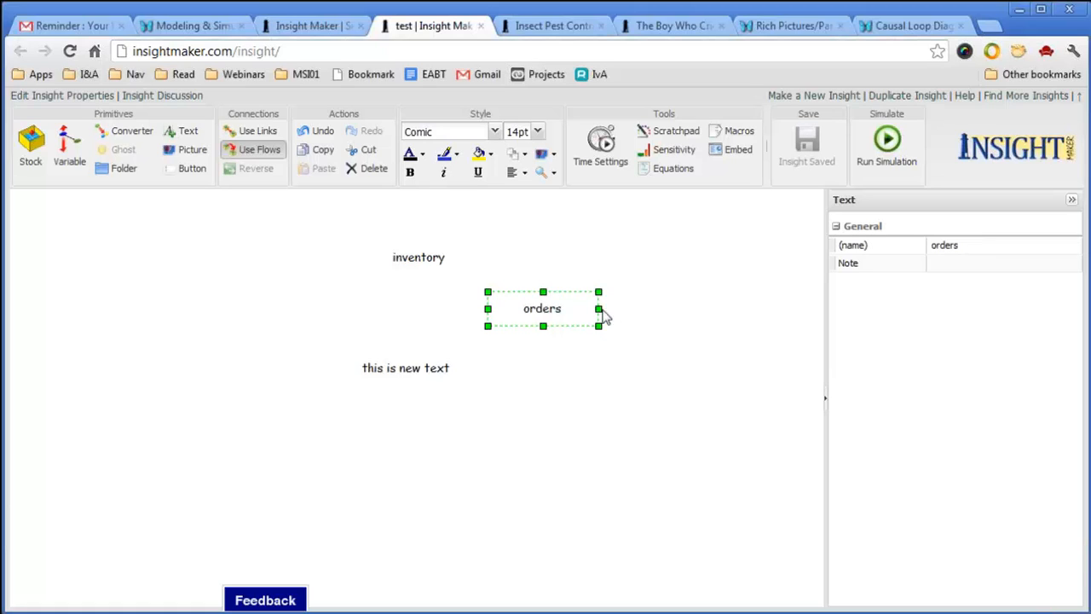
{"action": "mouse_move", "coordinate": [595, 309]}
{"action": "left_mouse_down"}
{"action": "mouse_move", "coordinate": [546, 307]}
{"action": "mouse_move", "coordinate": [610, 306]}
{"action": "left_mouse_up"}
{"action": "left_click", "coordinate": [249, 132]}
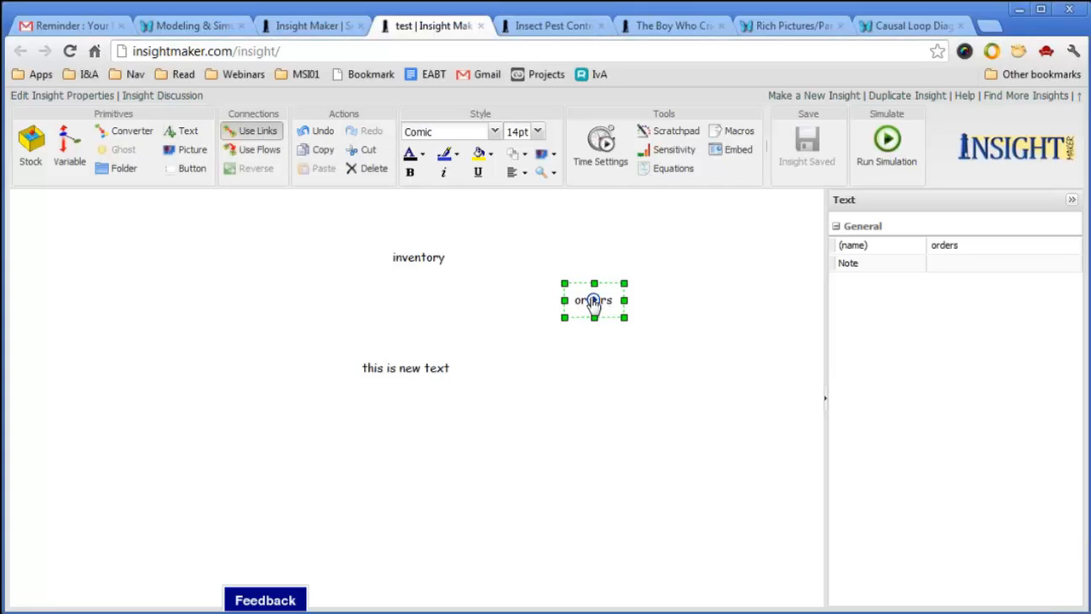
Draw a link from orders to inventory and name it 'reduces'.
{"action": "left_click_drag", "start_coordinate": [594, 303], "coordinate": [420, 272]}
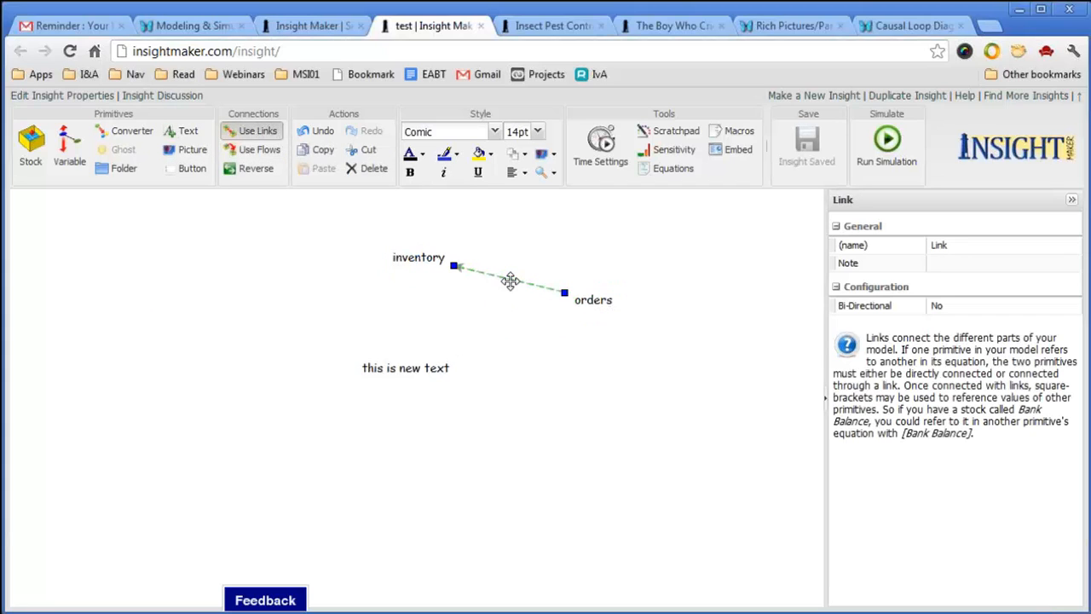
{"action": "left_click", "coordinate": [991, 245]}
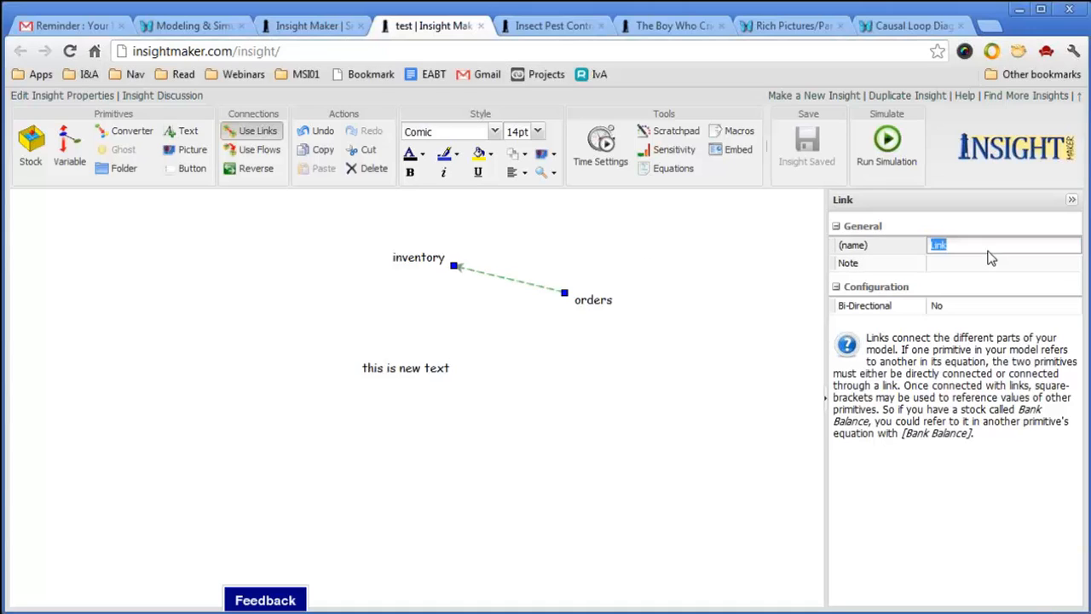
{"action": "type", "text": "redu"}
{"action": "type", "text": "ces"}
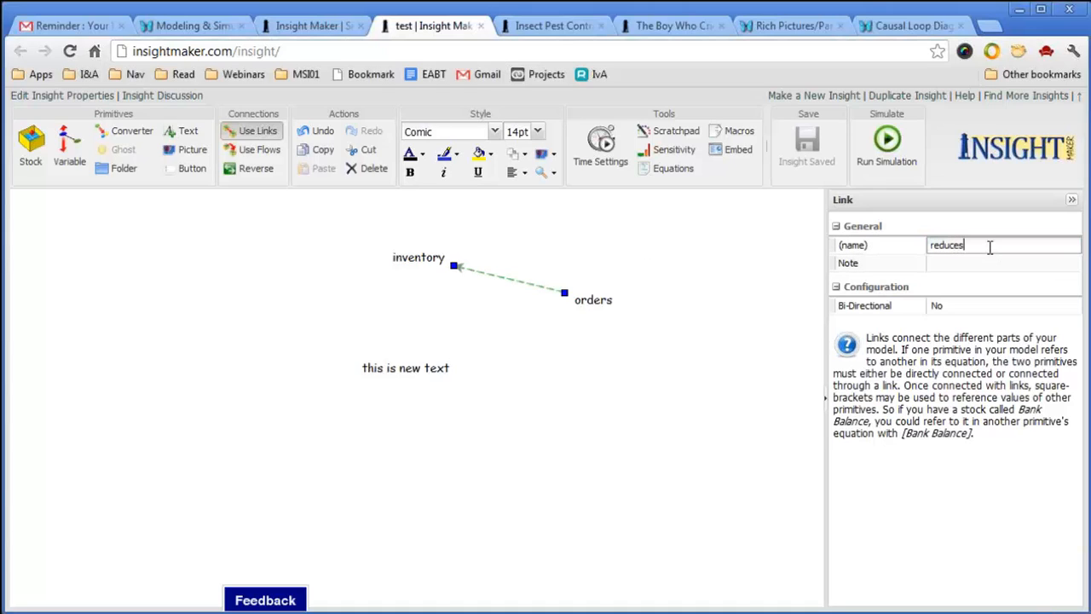
{"action": "key", "text": "Return"}
Raise the inventory label slightly, lower the orders label a little, and save the insight.
{"action": "left_click", "coordinate": [676, 432]}
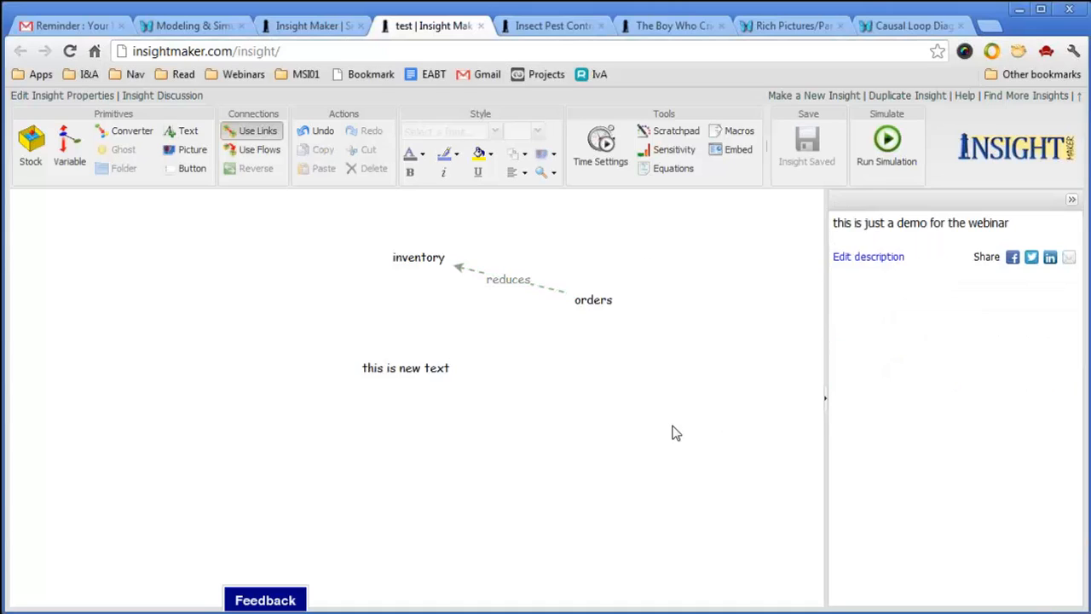
{"action": "left_click_drag", "start_coordinate": [426, 257], "coordinate": [418, 231]}
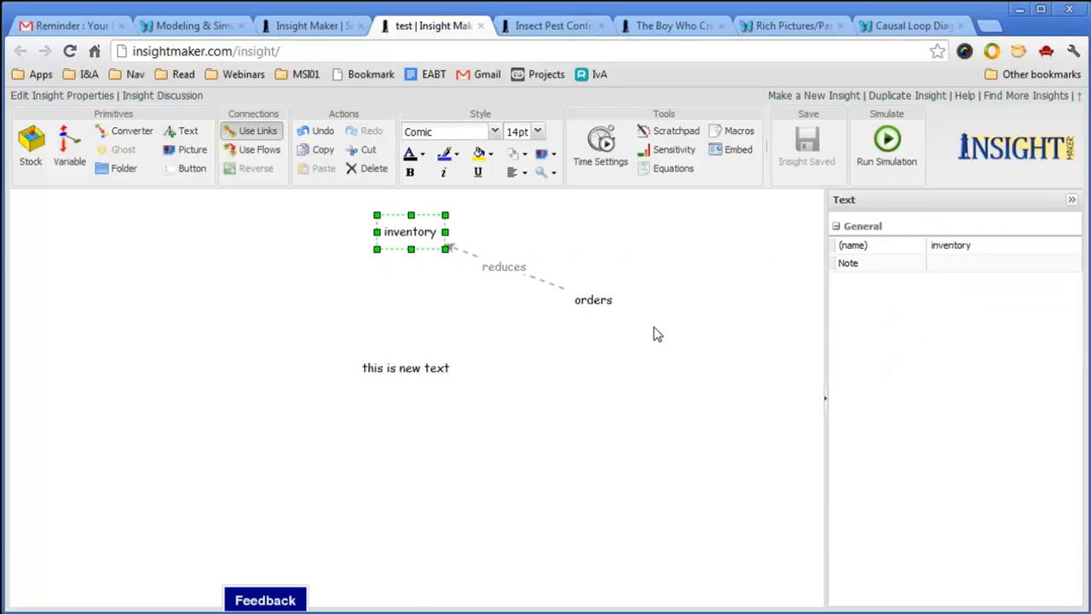
{"action": "left_click", "coordinate": [513, 267]}
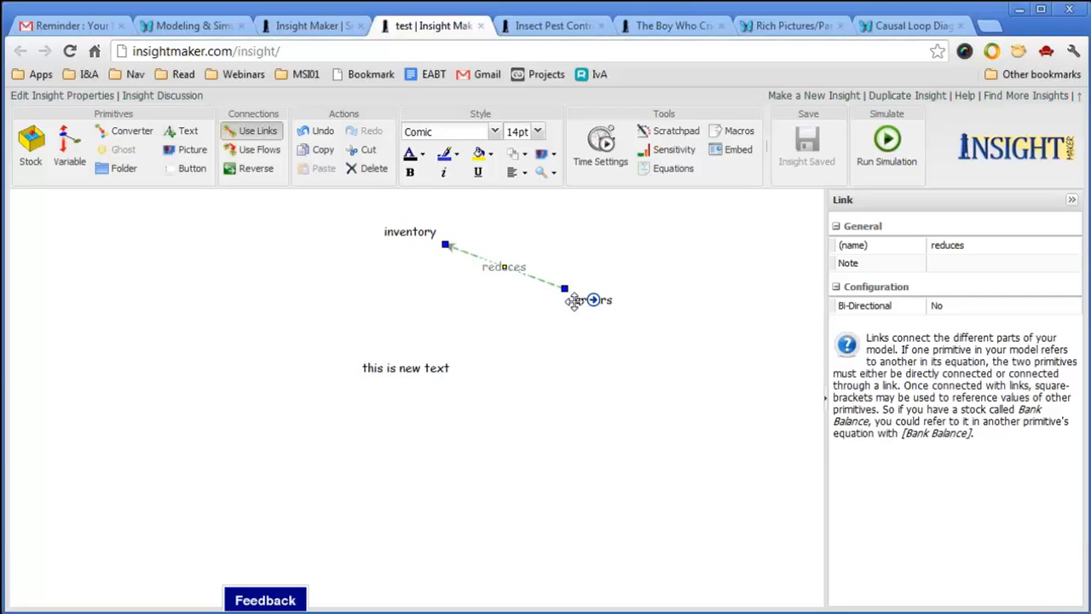
{"action": "left_click", "coordinate": [592, 299]}
{"action": "left_click", "coordinate": [412, 237]}
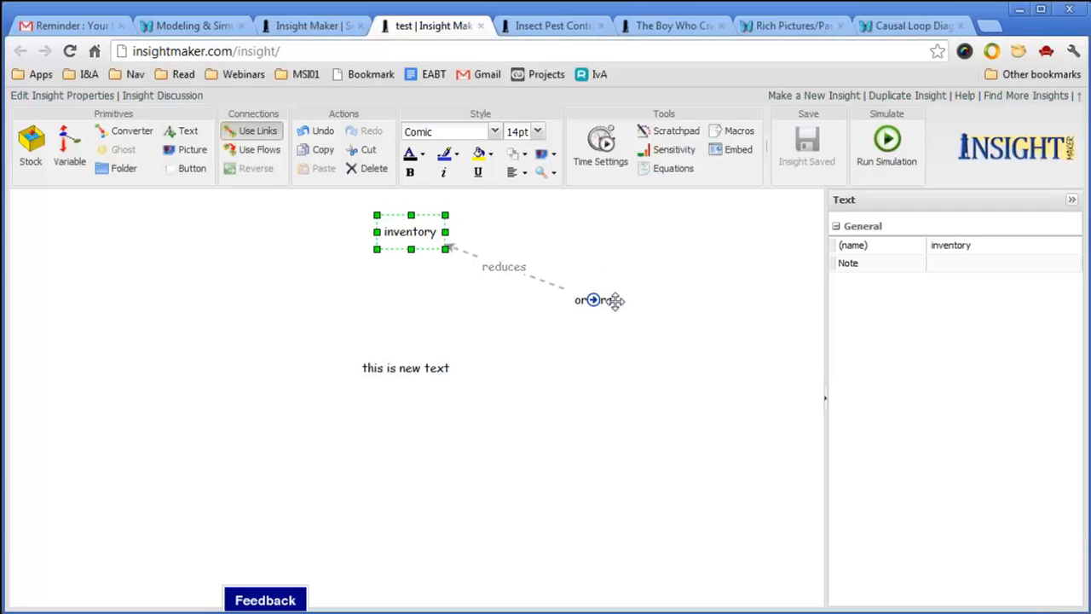
{"action": "left_click_drag", "start_coordinate": [614, 300], "coordinate": [616, 317]}
{"action": "key", "text": "ctrl+s"}
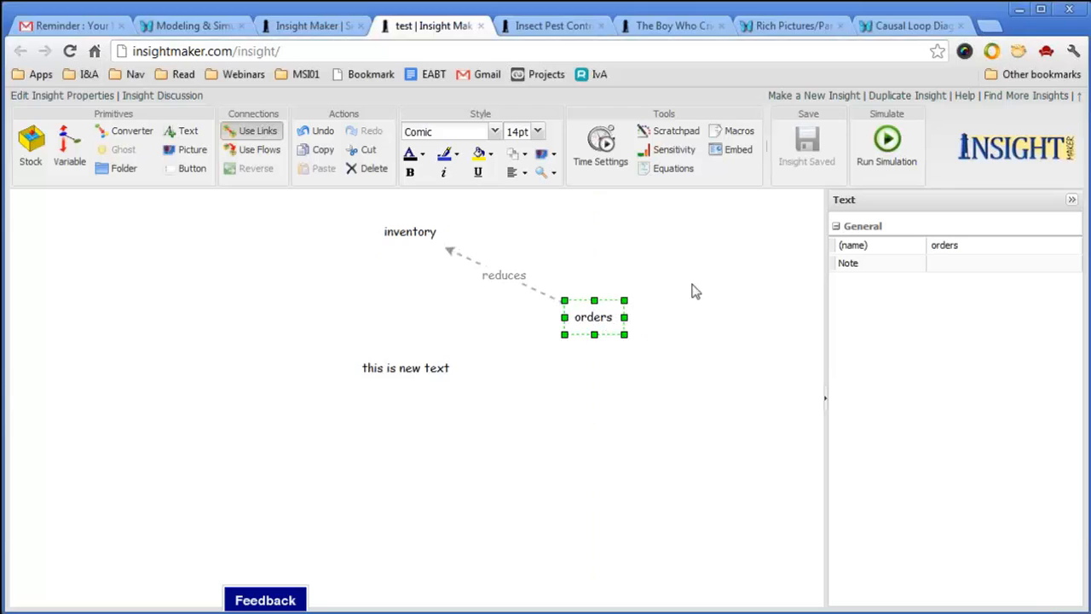
Reset the link's name to 'Link' and move orders up and to the right.
{"action": "left_click", "coordinate": [540, 287]}
{"action": "left_click", "coordinate": [586, 316]}
{"action": "left_click", "coordinate": [566, 245]}
{"action": "left_click", "coordinate": [529, 282]}
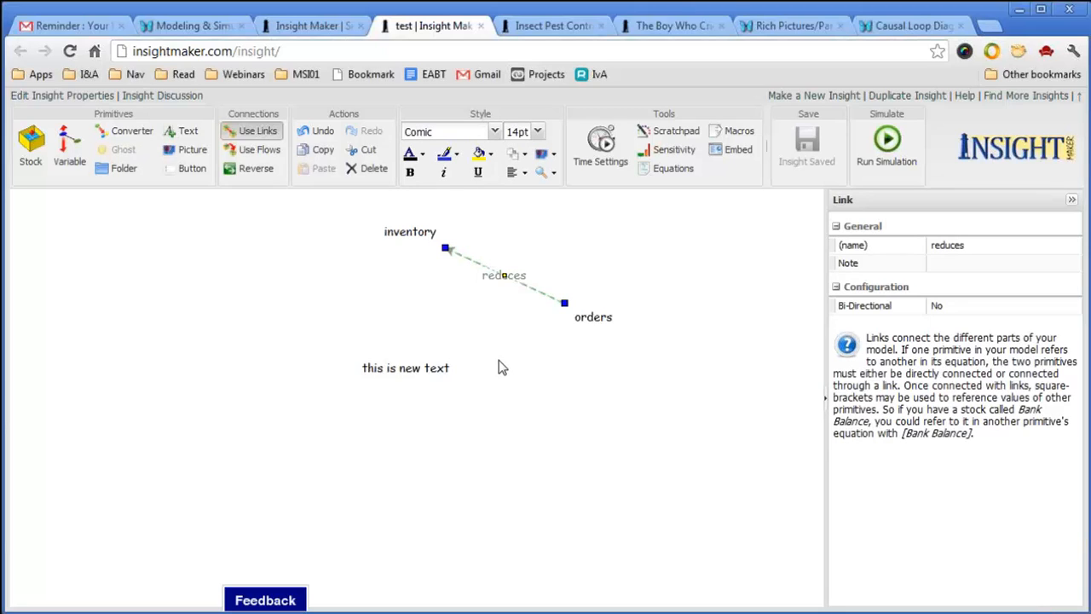
{"action": "mouse_move", "coordinate": [594, 328]}
{"action": "left_click", "coordinate": [966, 247]}
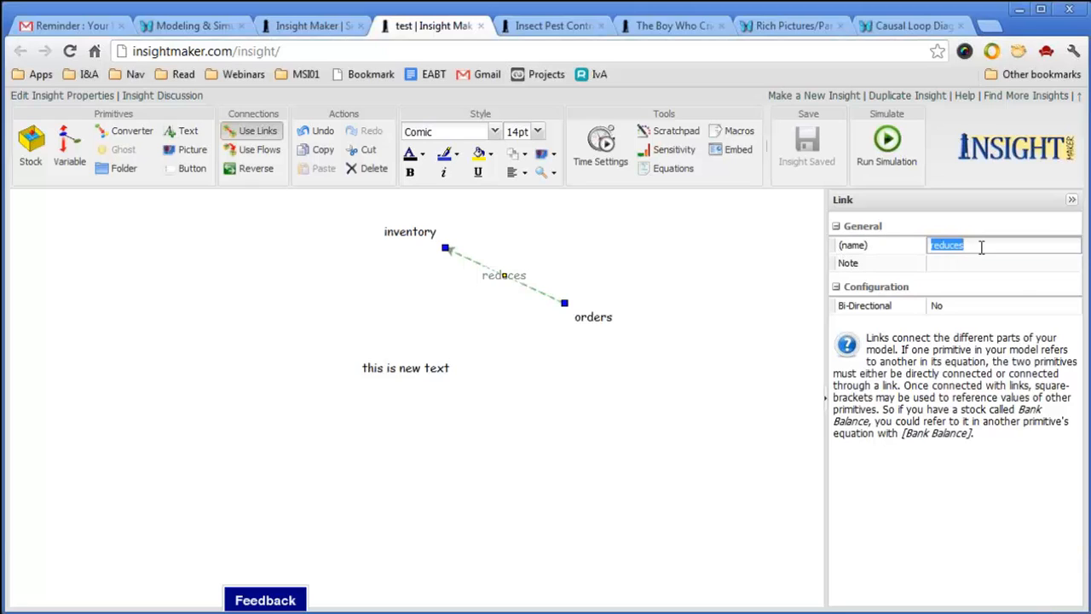
{"action": "type", "text": "Link"}
{"action": "key", "text": "Return"}
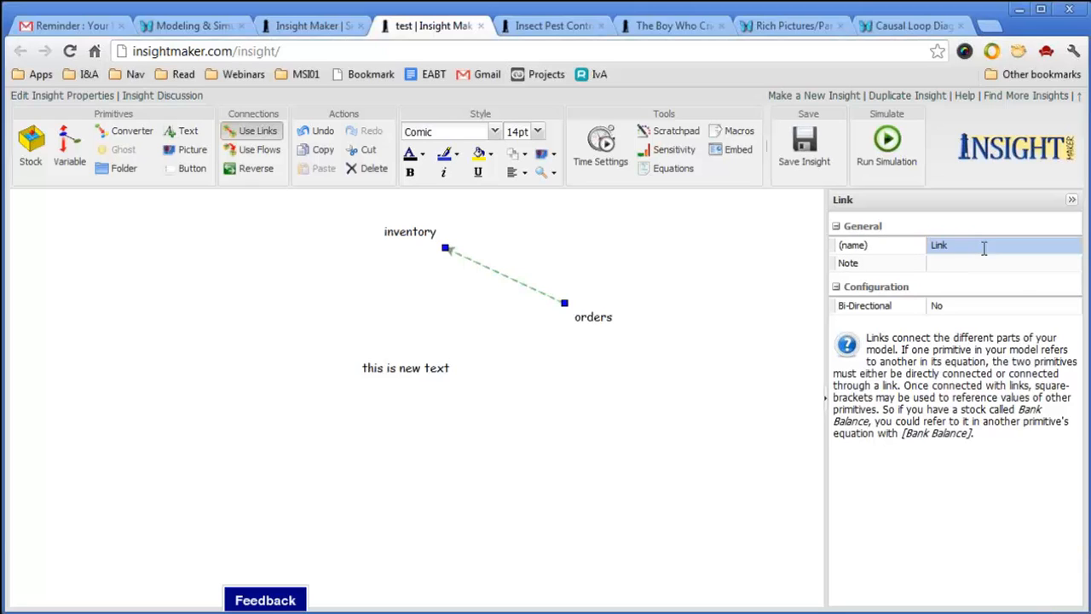
{"action": "left_click", "coordinate": [716, 545]}
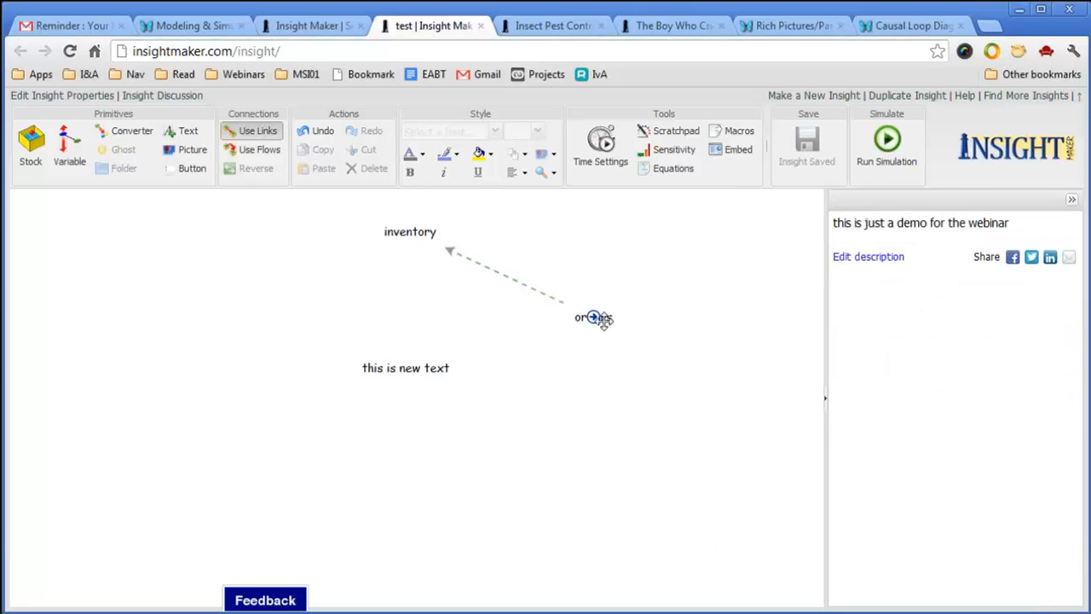
{"action": "left_click_drag", "start_coordinate": [599, 331], "coordinate": [650, 314]}
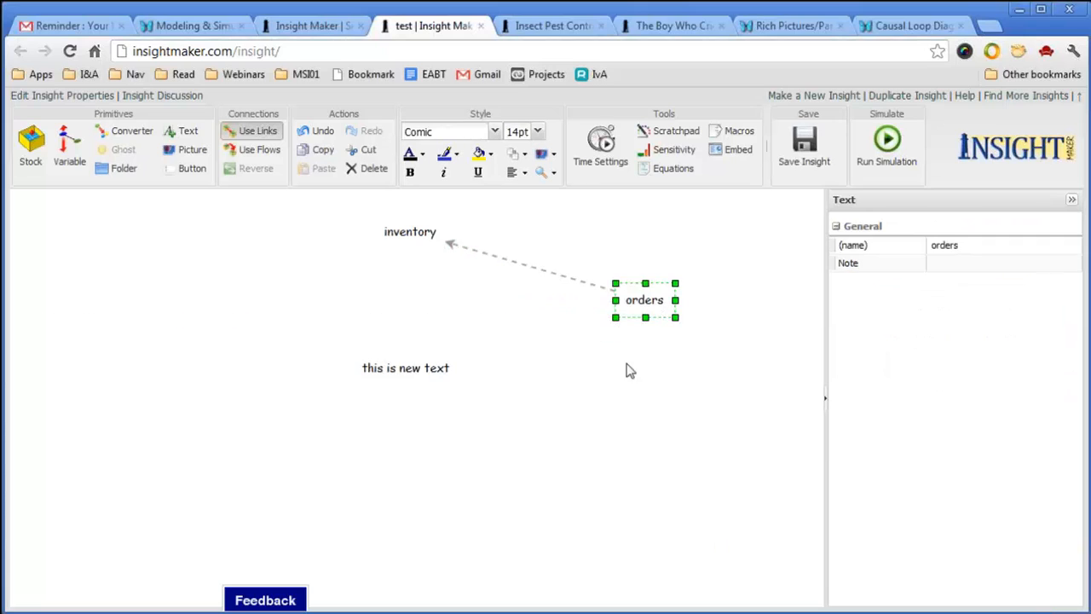
Rename the orders-to-inventory link to 'decreses'.
{"action": "left_click", "coordinate": [548, 270]}
{"action": "left_click", "coordinate": [972, 244]}
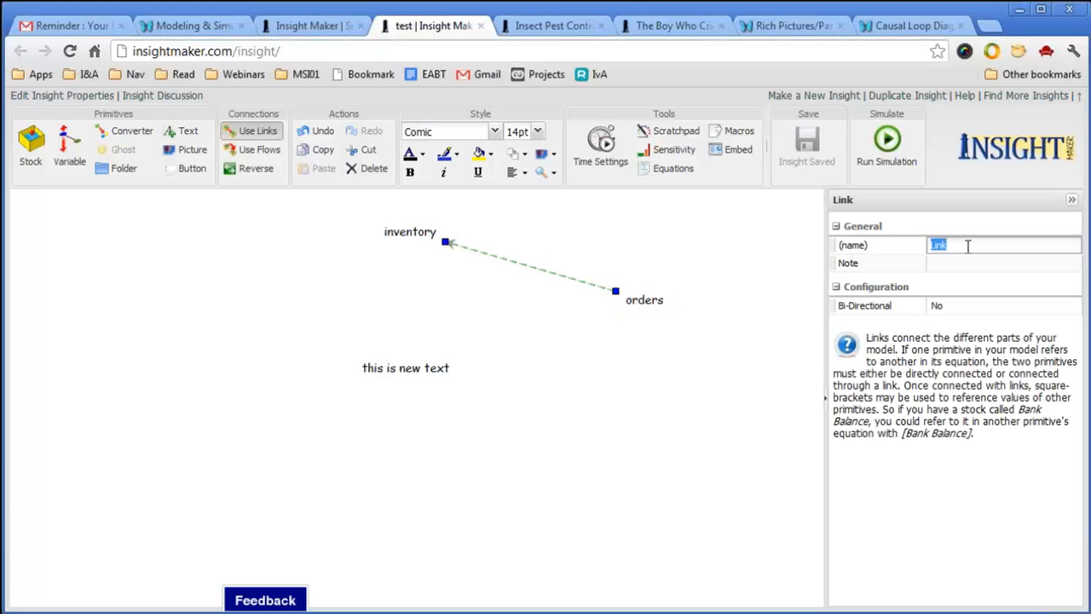
{"action": "type", "text": "decreses"}
{"action": "left_click", "coordinate": [774, 427]}
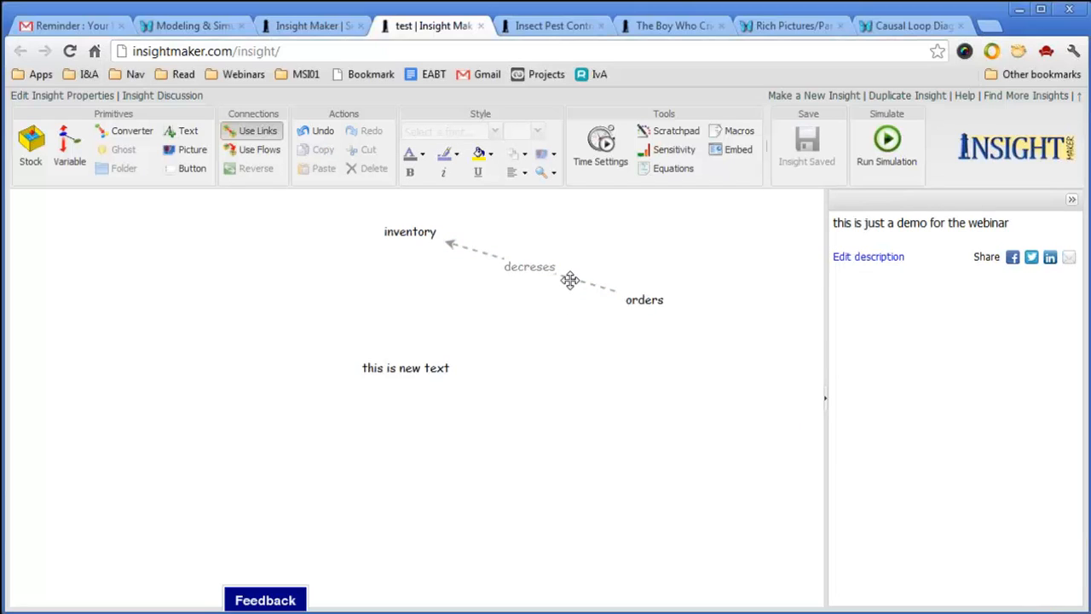
Give the orders element the note 'this is for a customer'.
{"action": "left_click", "coordinate": [661, 302]}
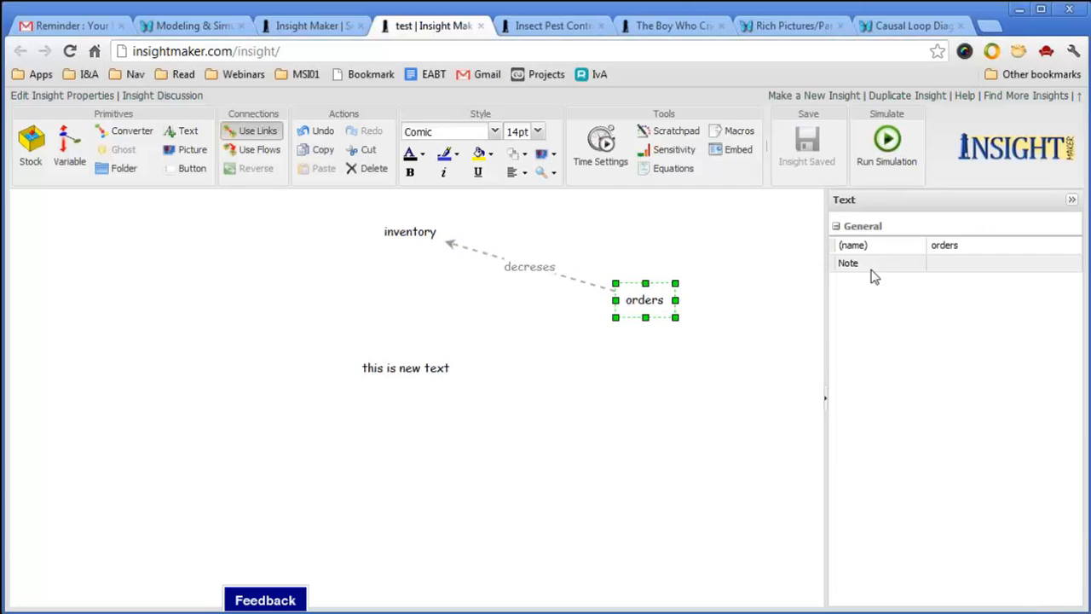
{"action": "left_click", "coordinate": [944, 264]}
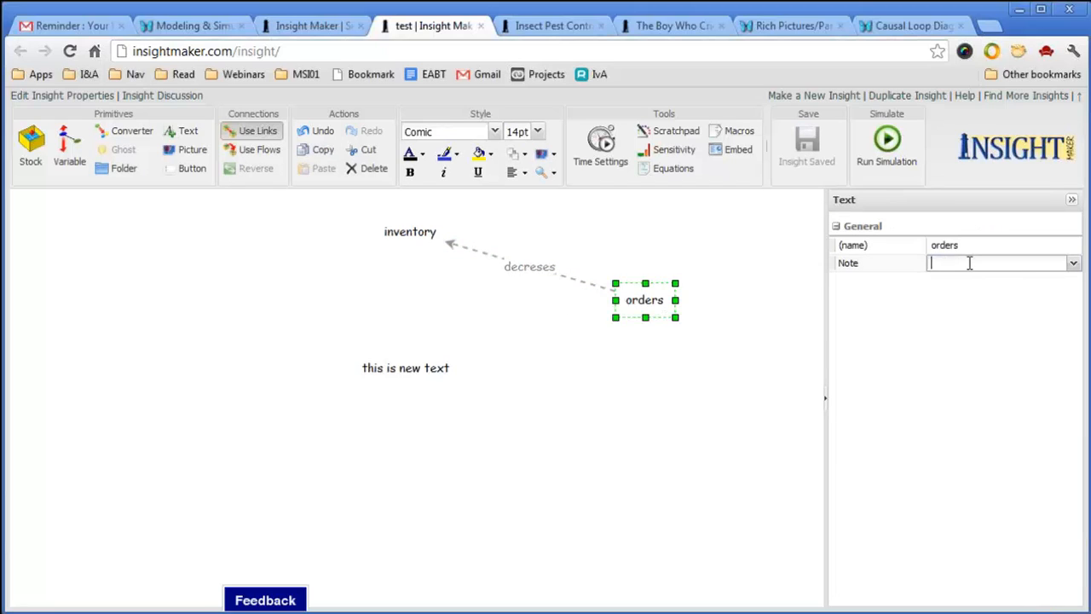
{"action": "type", "text": "this is for a customer"}
{"action": "key", "text": "Return"}
Set the inventory element's note to 'this is in the factory', then reselect orders.
{"action": "left_click", "coordinate": [396, 229]}
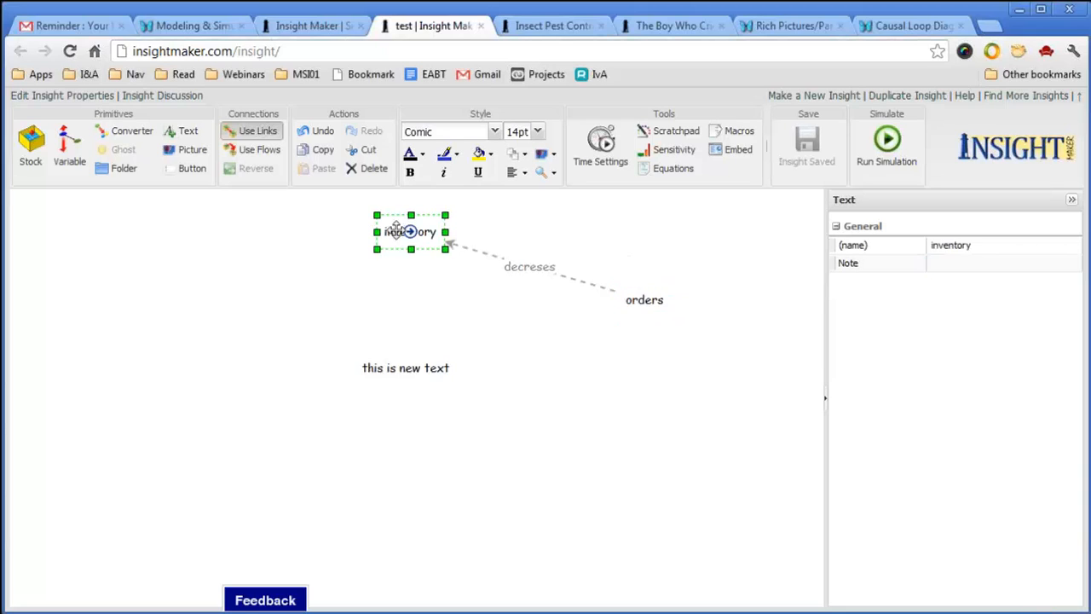
{"action": "left_click", "coordinate": [943, 265]}
{"action": "type", "text": "this"}
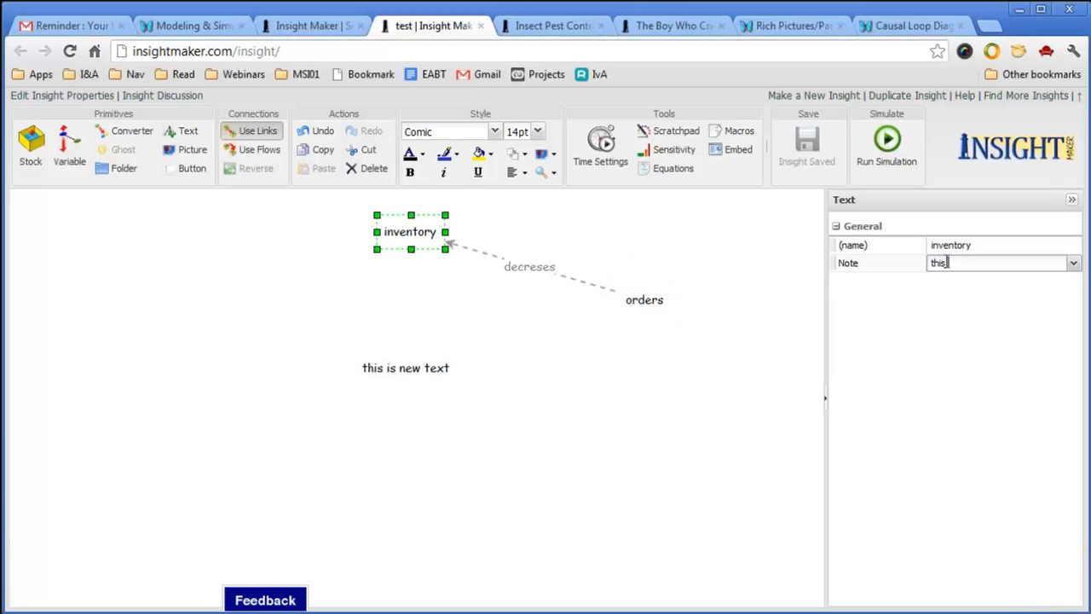
{"action": "type", "text": " is in the factory"}
{"action": "key", "text": "Return"}
{"action": "left_click", "coordinate": [689, 432]}
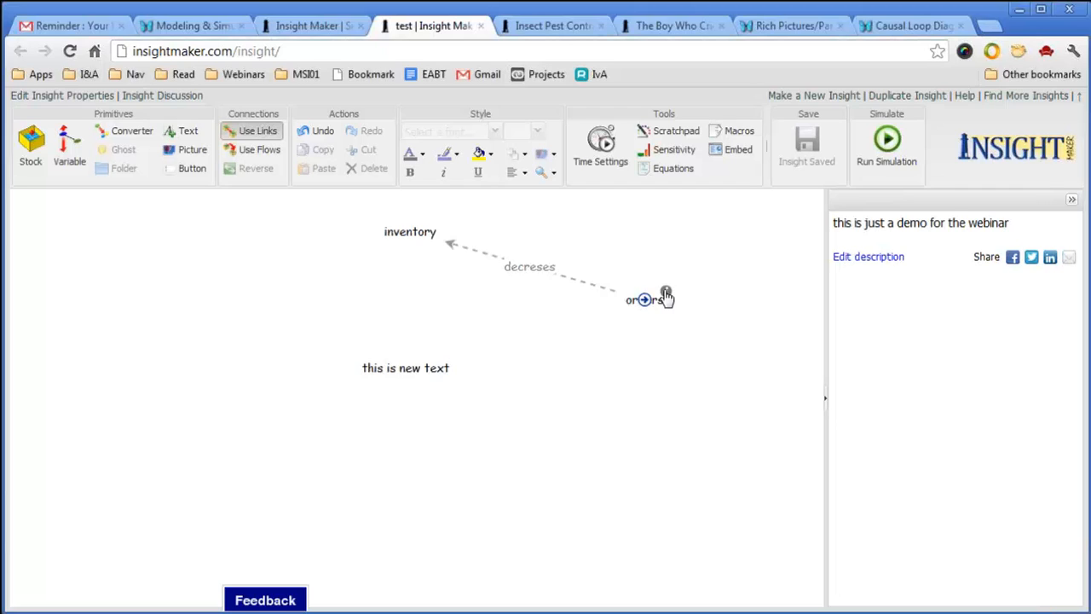
{"action": "mouse_move", "coordinate": [666, 294]}
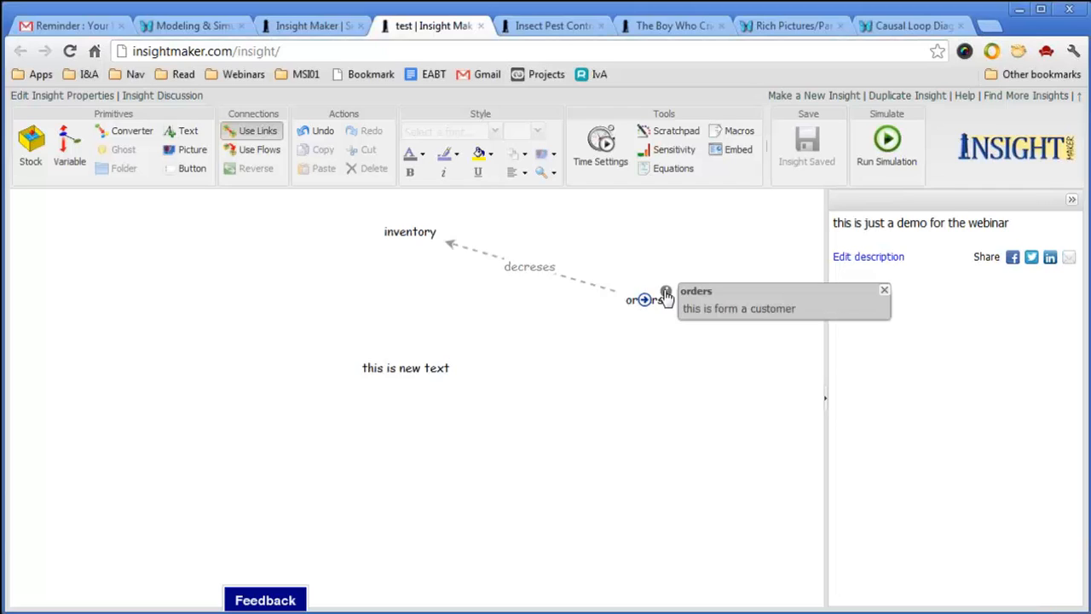
{"action": "left_click", "coordinate": [621, 311]}
Drag the orders label down and slightly to the left, below inventory.
{"action": "left_click_drag", "start_coordinate": [618, 314], "coordinate": [586, 336]}
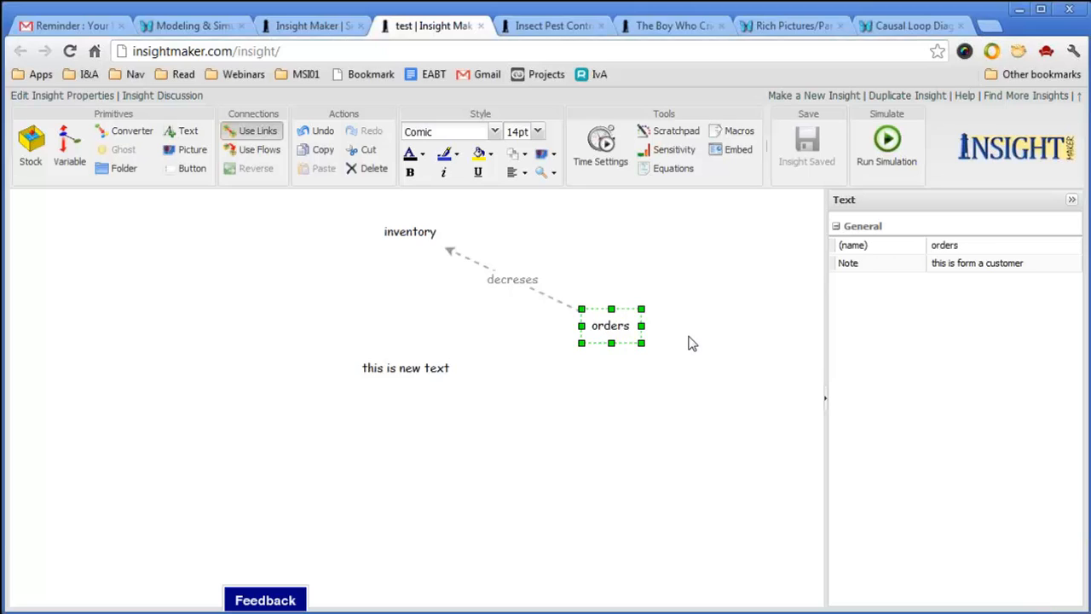
Change the 'this is new text' label to read 'production'.
{"action": "double_click", "coordinate": [434, 370]}
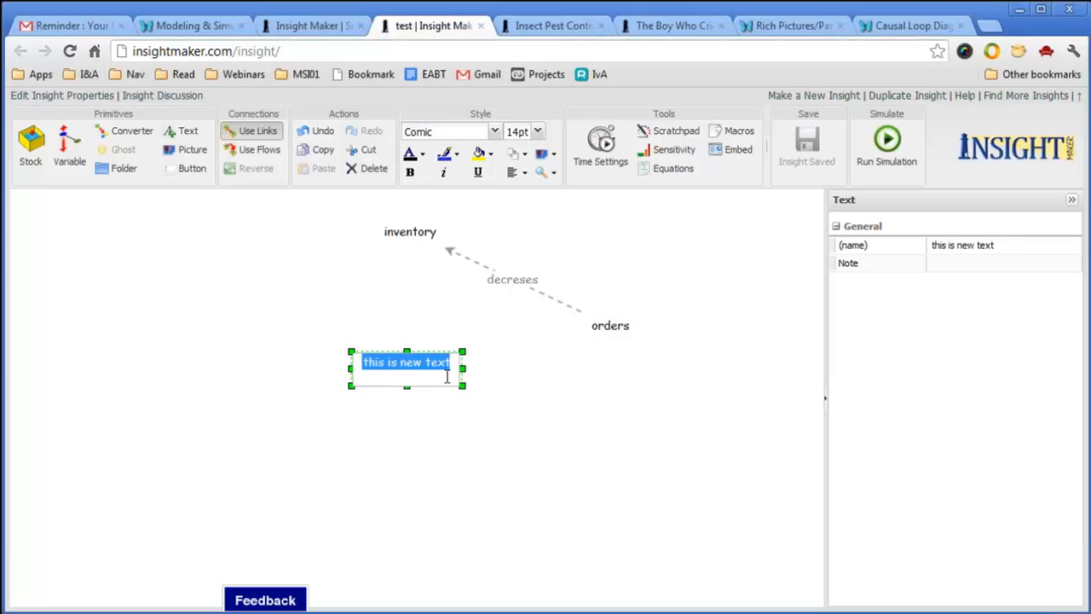
{"action": "type", "text": "production"}
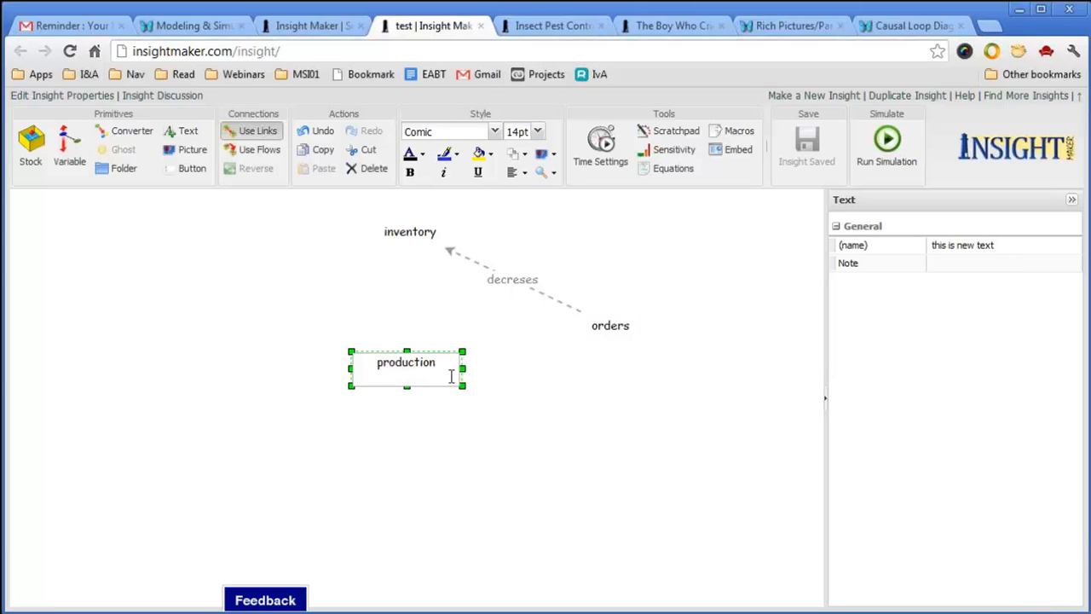
{"action": "left_click", "coordinate": [536, 480]}
Link production up to inventory and name the link 'increase'.
{"action": "left_click_drag", "start_coordinate": [415, 371], "coordinate": [411, 229]}
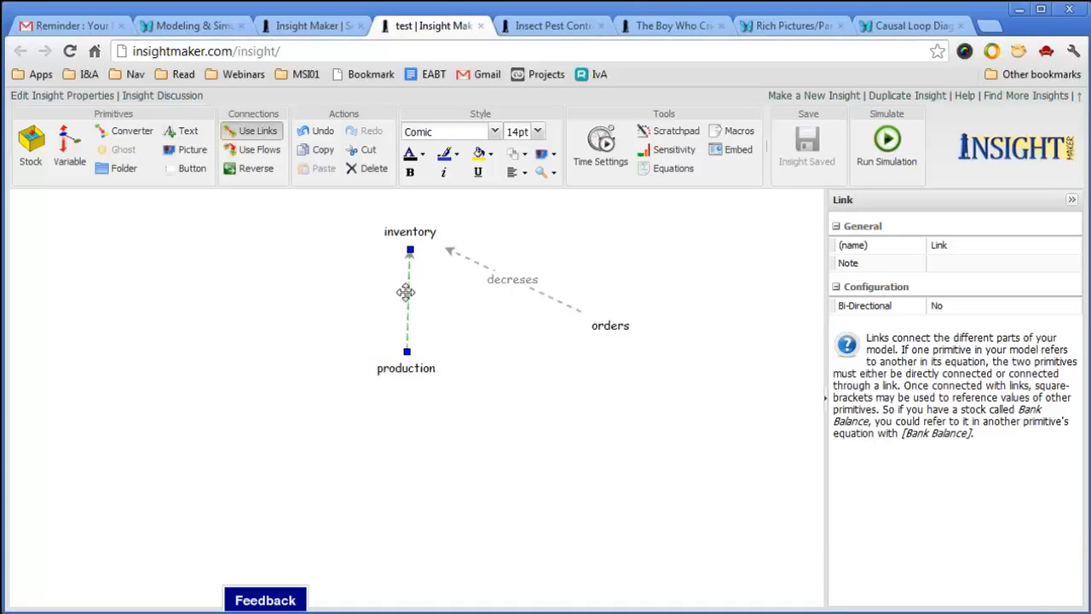
{"action": "left_click", "coordinate": [993, 247]}
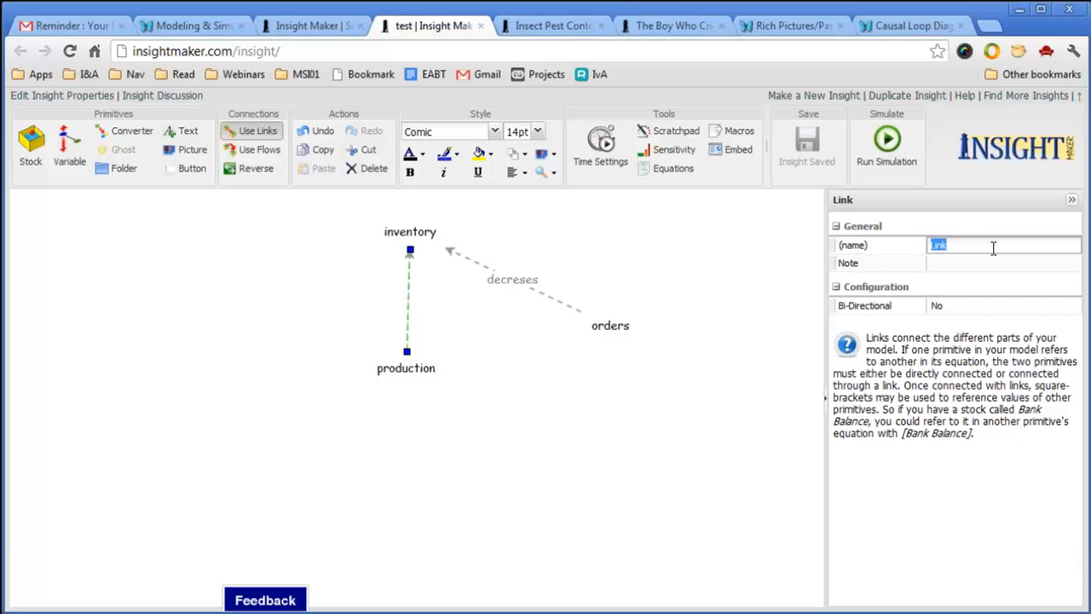
{"action": "type", "text": "increse"}
{"action": "key", "text": "BackSpace"}
{"action": "key", "text": "BackSpace"}
{"action": "key", "text": "BackSpace"}
{"action": "key", "text": "BackSpace"}
{"action": "type", "text": "rease"}
{"action": "key", "text": "Return"}
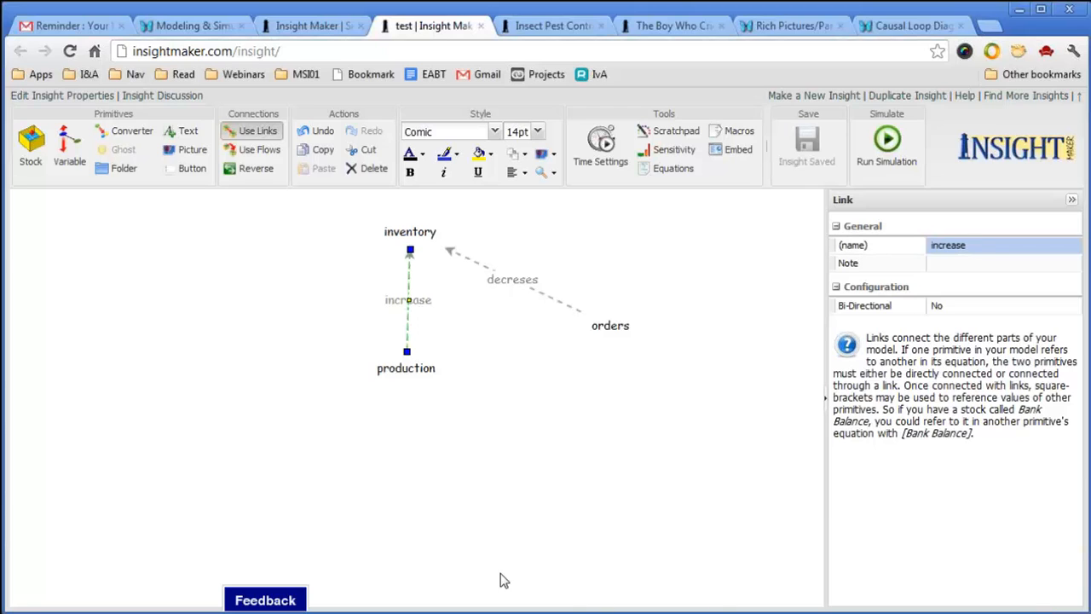
Move production left and orders slightly down-left to form a triangle with inventory.
{"action": "left_click_drag", "start_coordinate": [441, 368], "coordinate": [338, 367]}
{"action": "left_click", "coordinate": [451, 416]}
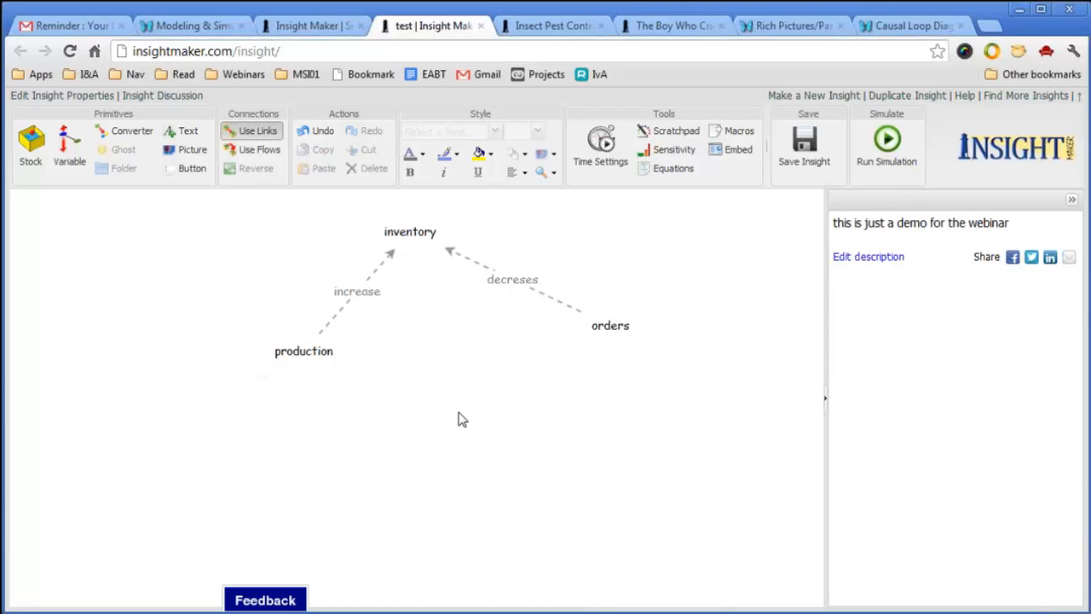
{"action": "mouse_move", "coordinate": [617, 329]}
{"action": "left_click_drag", "start_coordinate": [622, 330], "coordinate": [589, 338]}
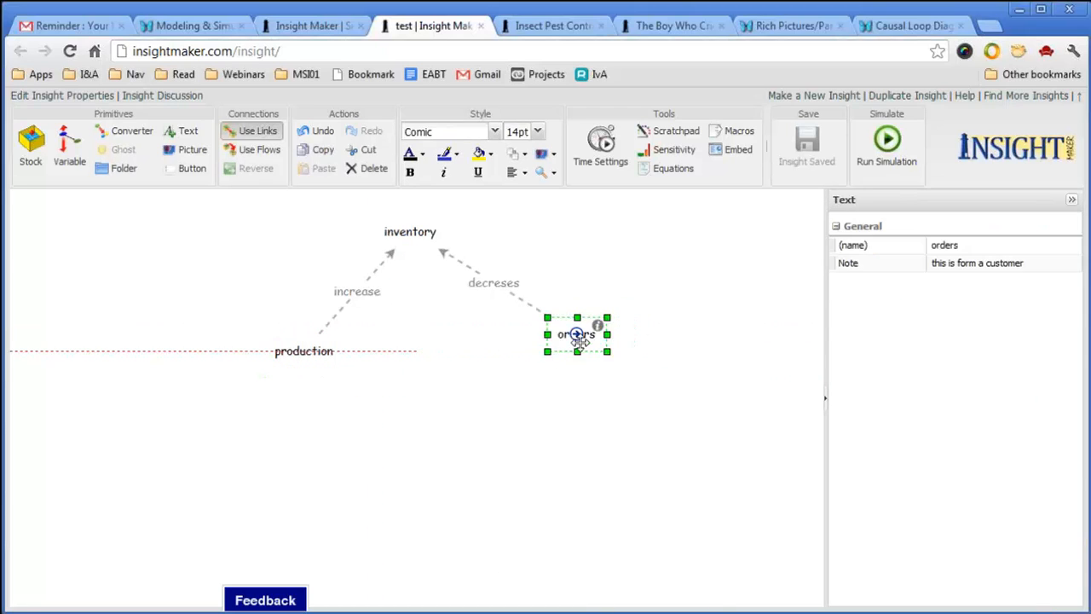
{"action": "left_click", "coordinate": [583, 395]}
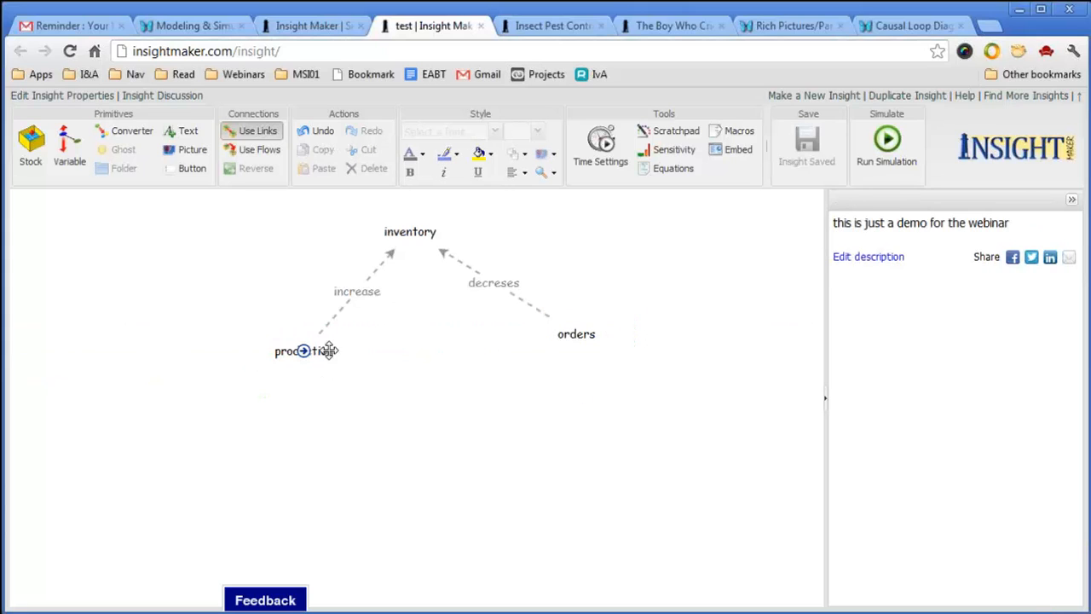
{"action": "left_click_drag", "start_coordinate": [326, 350], "coordinate": [318, 342]}
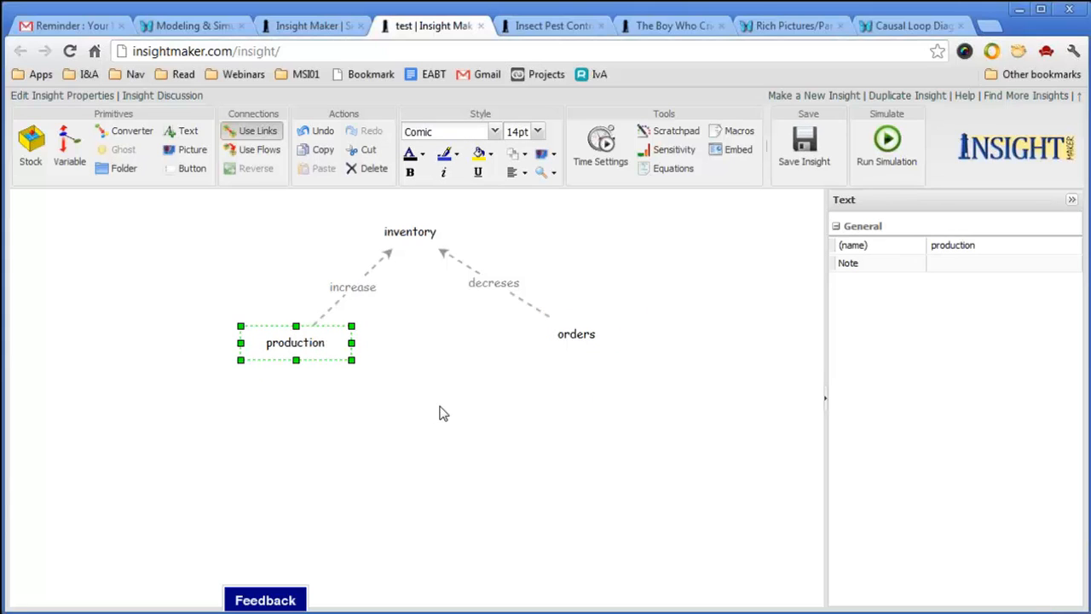
{"action": "left_click", "coordinate": [492, 460]}
{"action": "mouse_move", "coordinate": [594, 346]}
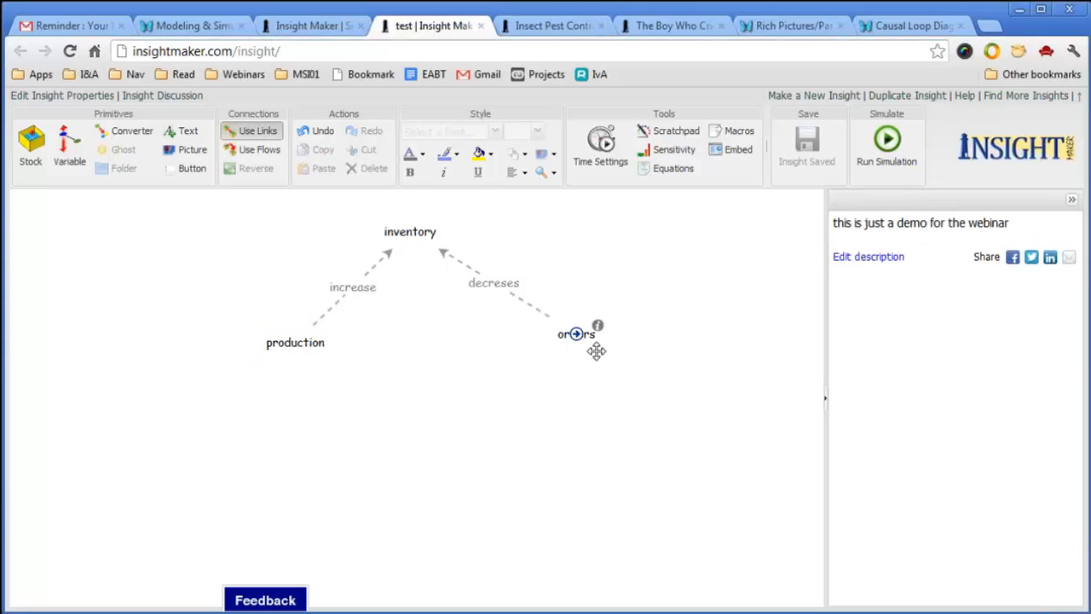
{"action": "left_click", "coordinate": [183, 132]}
{"action": "left_click", "coordinate": [86, 267]}
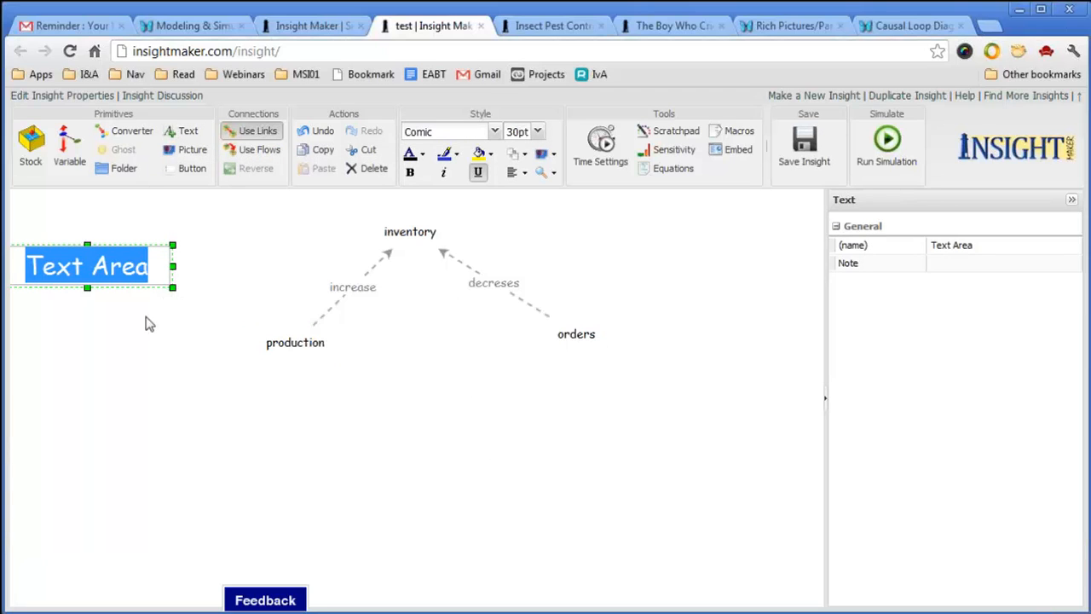
{"action": "left_click", "coordinate": [161, 312]}
{"action": "left_click", "coordinate": [143, 267]}
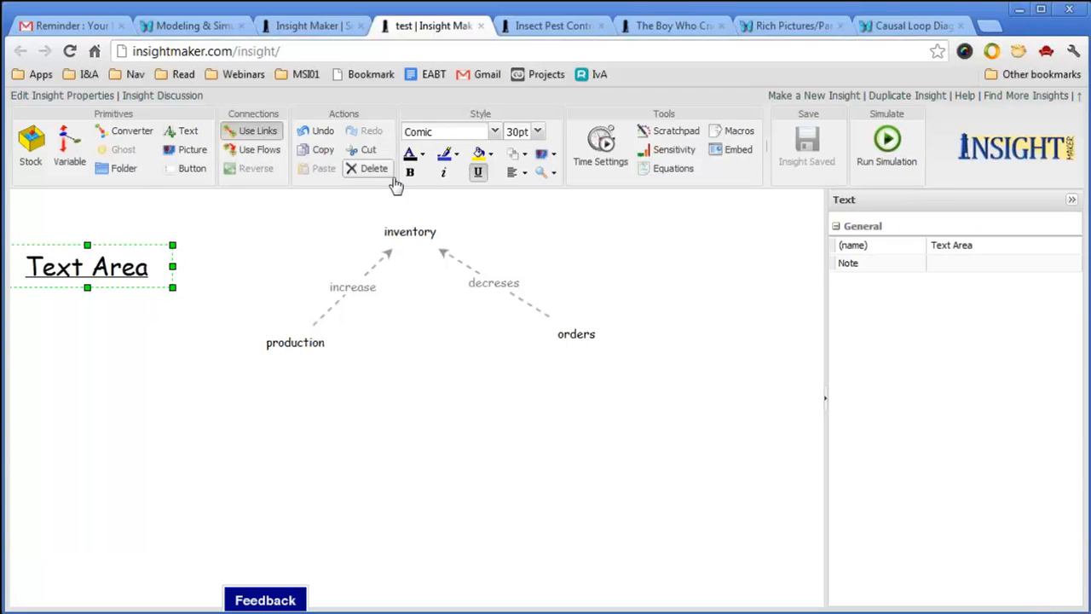
{"action": "left_click", "coordinate": [367, 168]}
{"action": "right_click", "coordinate": [179, 267]}
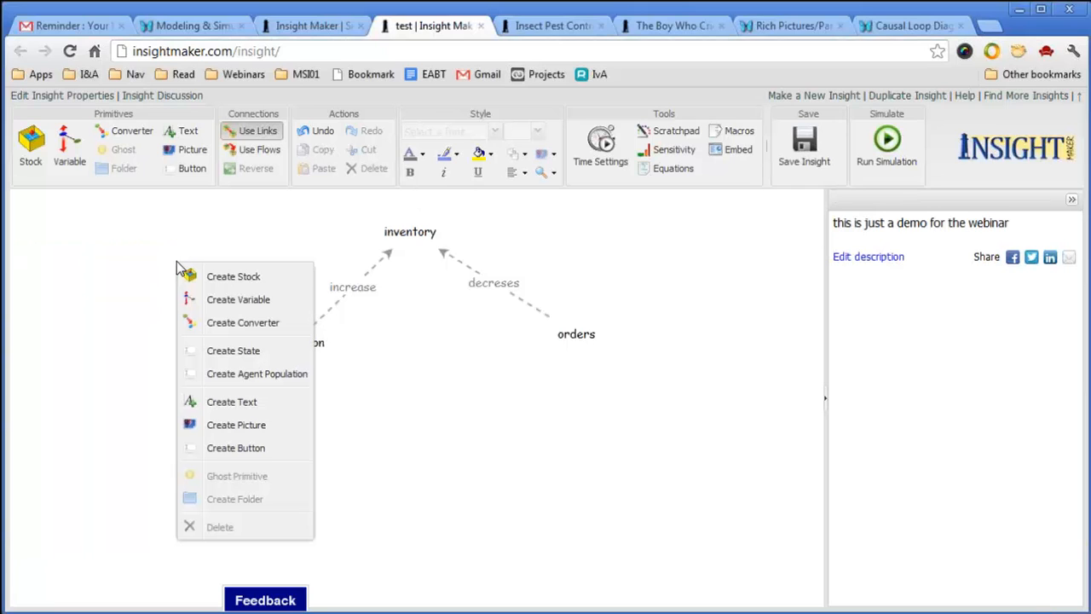
{"action": "left_click", "coordinate": [231, 401]}
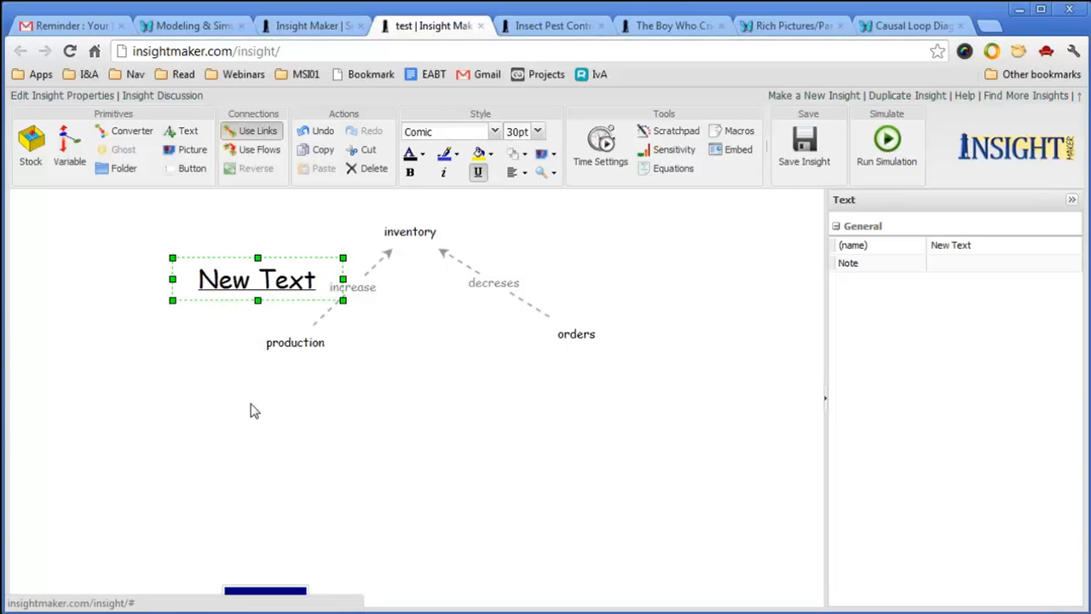
{"action": "left_click", "coordinate": [212, 373]}
{"action": "left_click", "coordinate": [244, 282]}
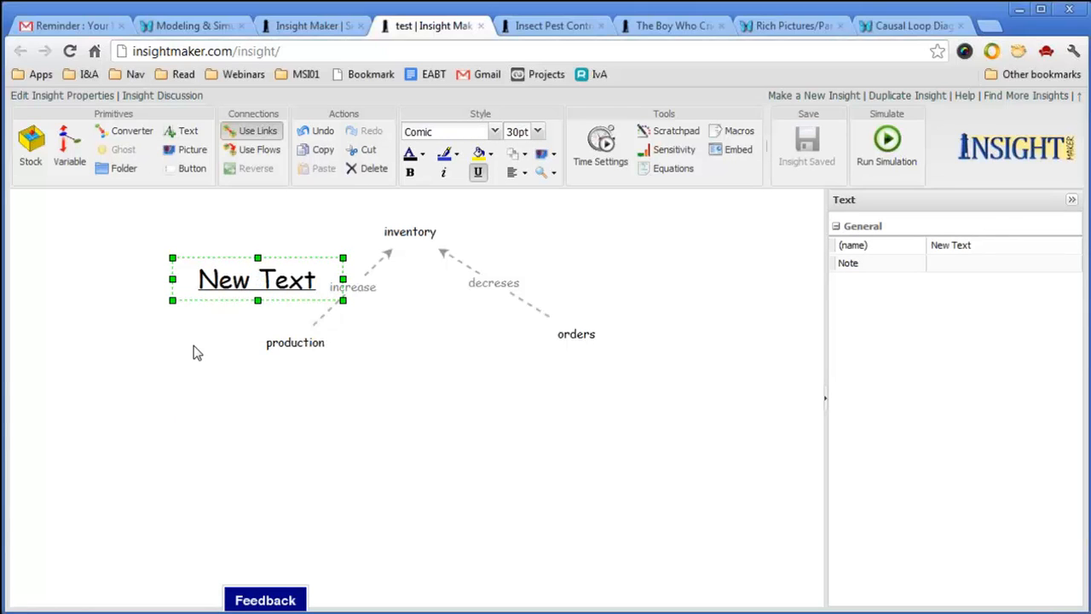
{"action": "key", "text": "Delete"}
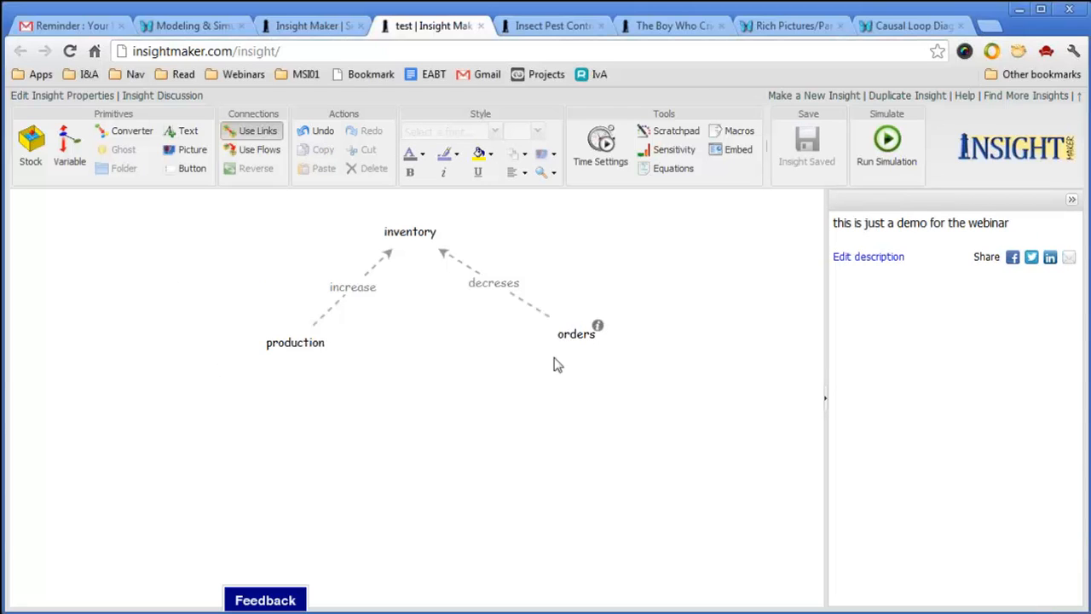
Duplicate production below the diagram, then delete the copy.
{"action": "left_click", "coordinate": [323, 345]}
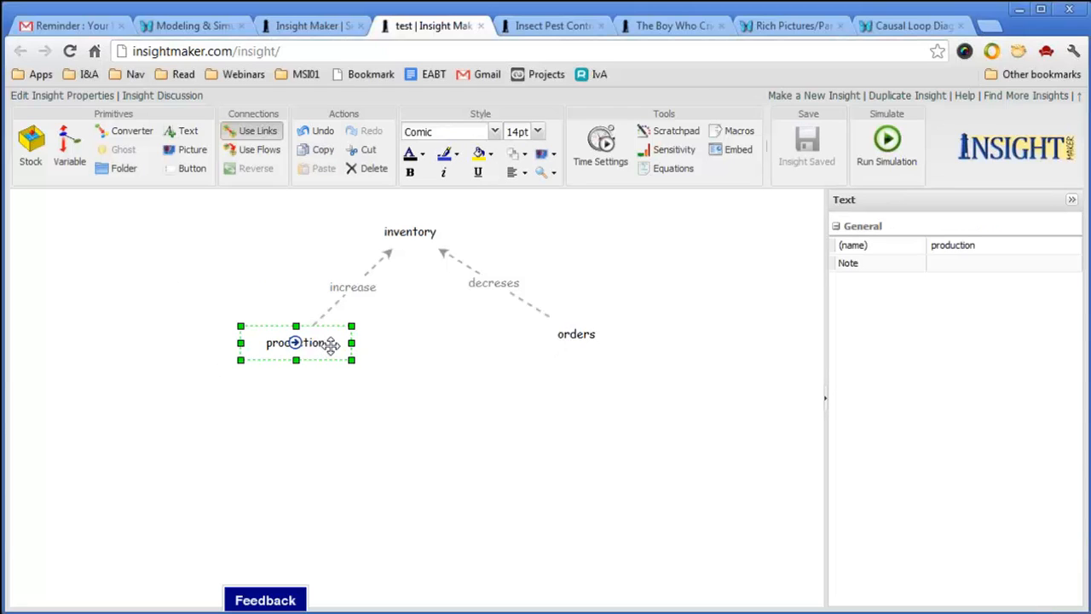
{"action": "left_click_drag", "start_coordinate": [331, 345], "coordinate": [468, 455]}
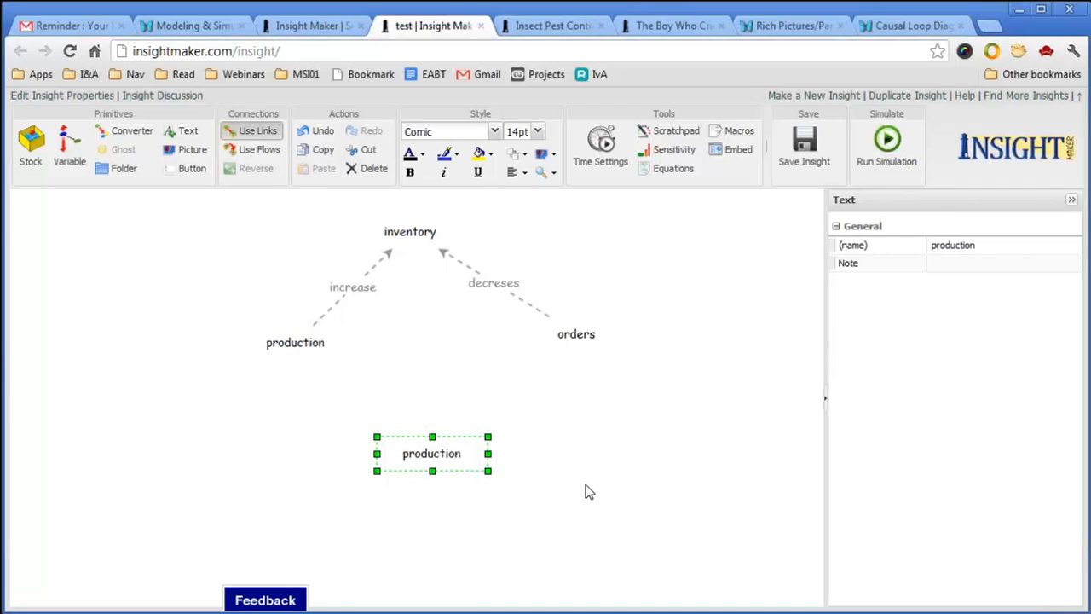
{"action": "left_click", "coordinate": [470, 455]}
{"action": "left_click", "coordinate": [463, 455]}
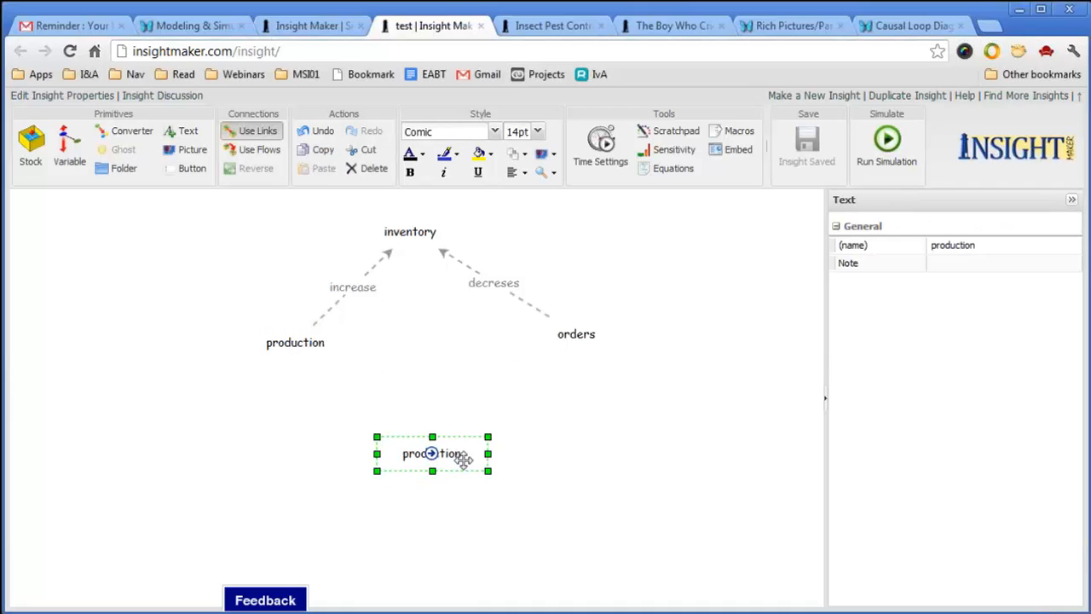
{"action": "left_click", "coordinate": [374, 169]}
Copy the whole diagram below the original, then delete all the copied elements.
{"action": "left_click_drag", "start_coordinate": [199, 217], "coordinate": [638, 381]}
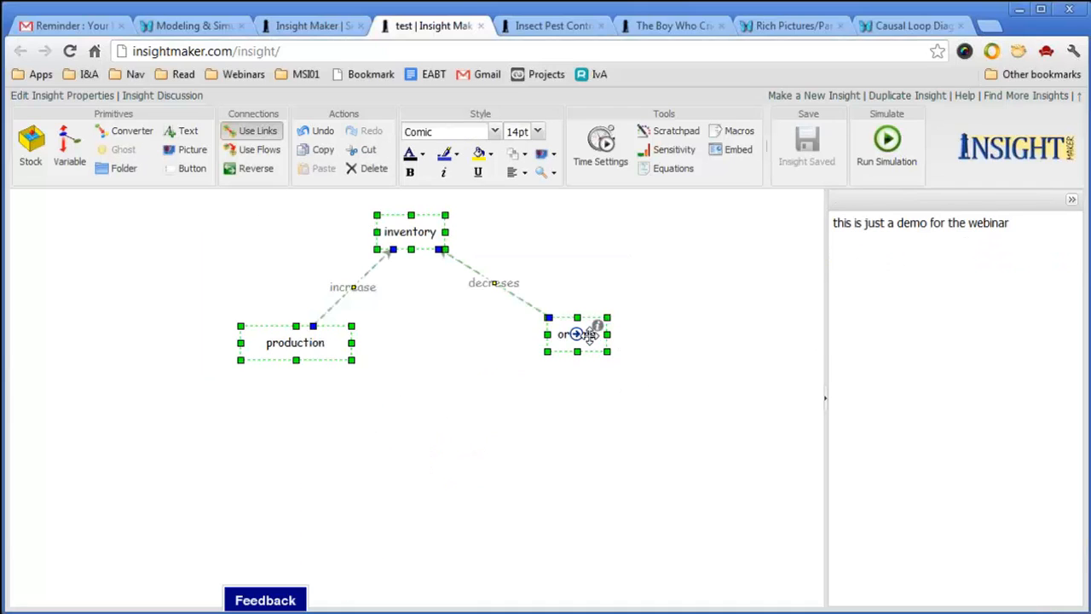
{"action": "left_click_drag", "start_coordinate": [586, 337], "coordinate": [696, 479]}
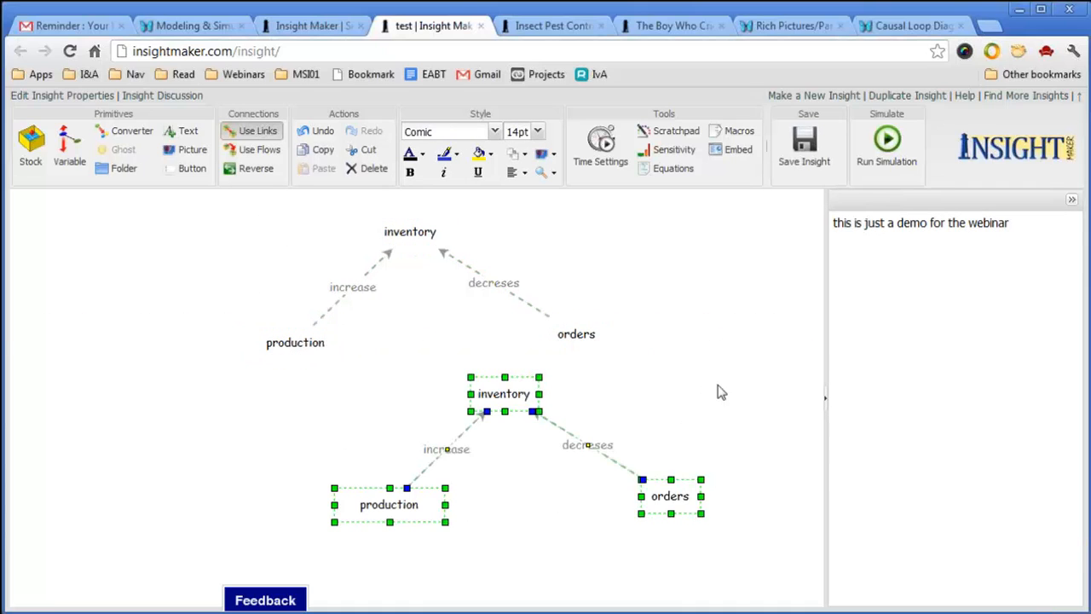
{"action": "left_click", "coordinate": [718, 444]}
{"action": "left_click_drag", "start_coordinate": [732, 564], "coordinate": [367, 362]}
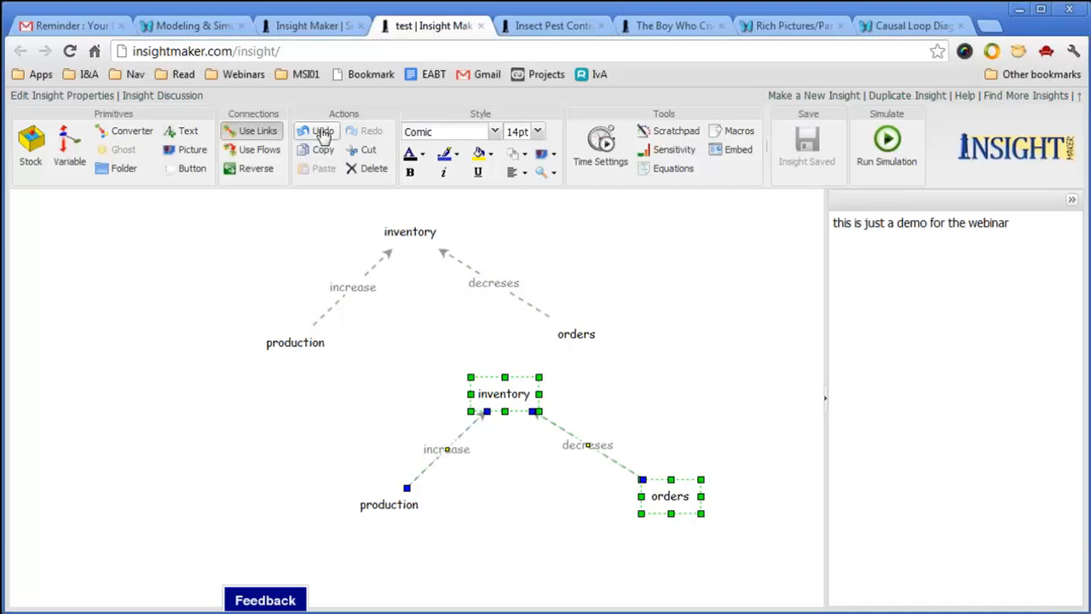
{"action": "left_click", "coordinate": [366, 168]}
{"action": "left_click", "coordinate": [412, 504]}
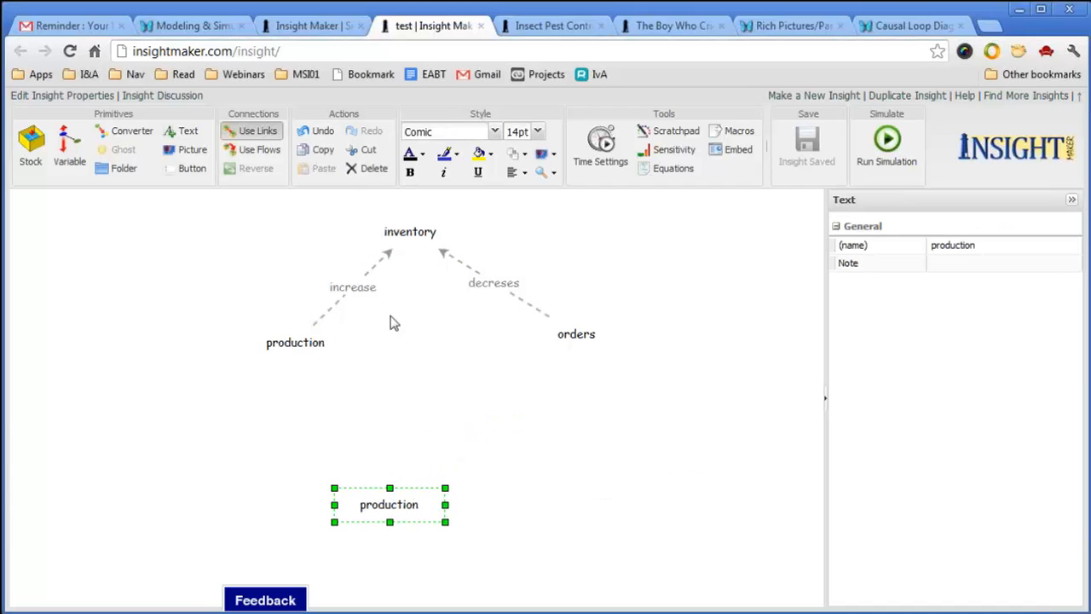
{"action": "left_click", "coordinate": [368, 168]}
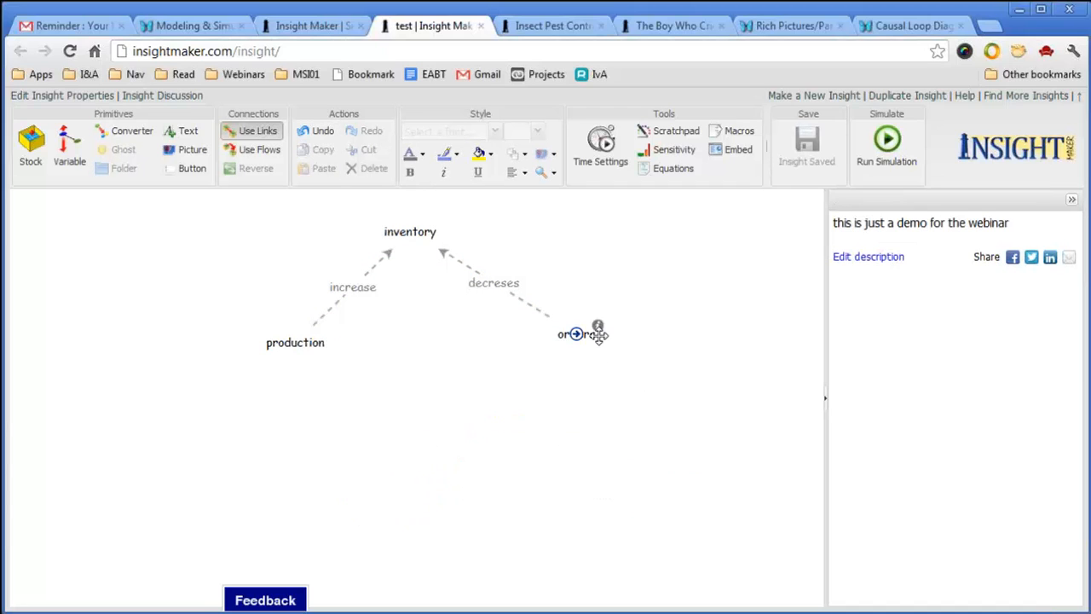
Nudge orders down-left, then shift the whole diagram about 250 px left.
{"action": "left_click_drag", "start_coordinate": [584, 334], "coordinate": [549, 353]}
{"action": "left_click", "coordinate": [670, 407]}
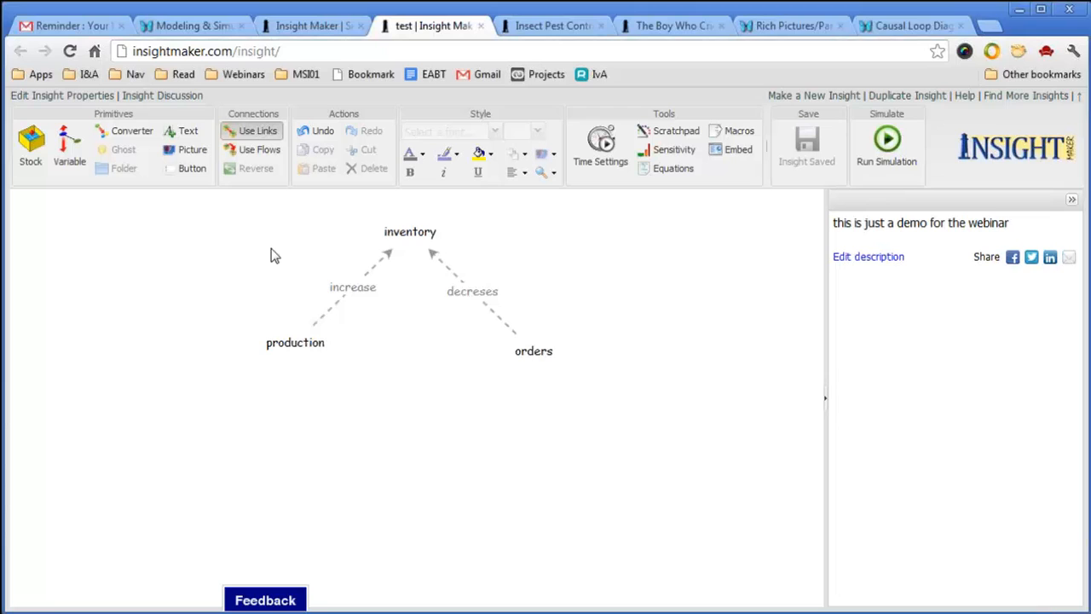
{"action": "left_click_drag", "start_coordinate": [247, 197], "coordinate": [195, 199]}
{"action": "left_click", "coordinate": [426, 413]}
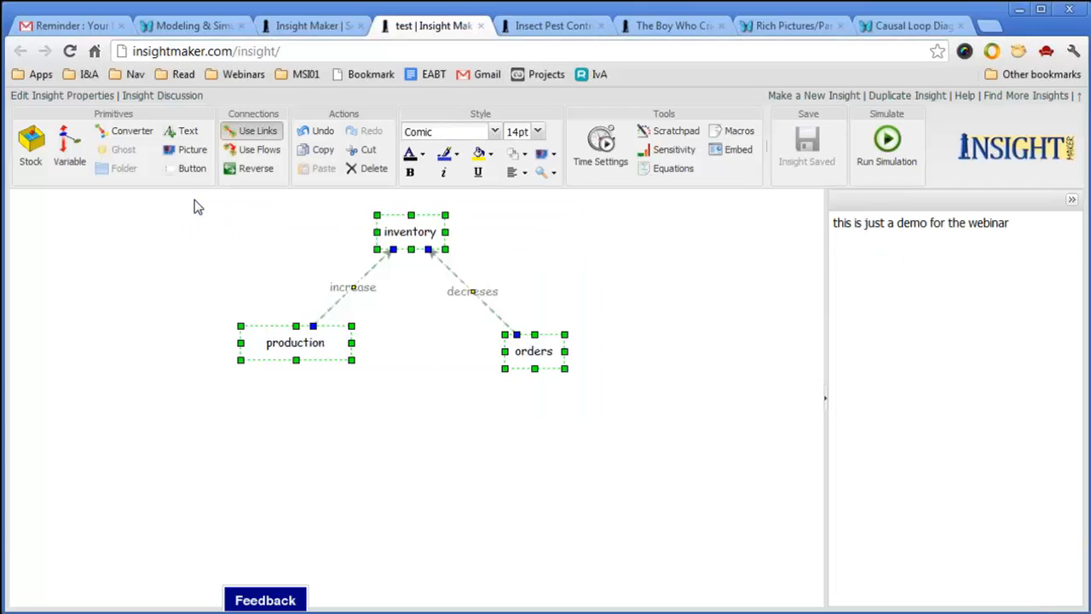
{"action": "left_click_drag", "start_coordinate": [426, 231], "coordinate": [214, 231]}
{"action": "left_click", "coordinate": [474, 348]}
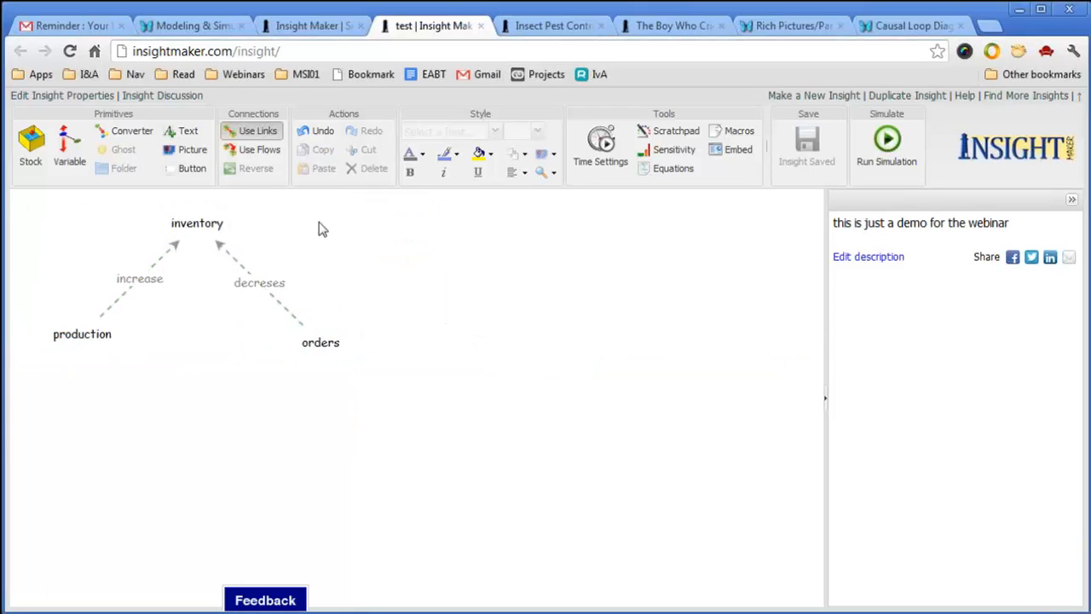
Create a picture element showing the Positive Feedback Clockwise symbol.
{"action": "left_click", "coordinate": [188, 149]}
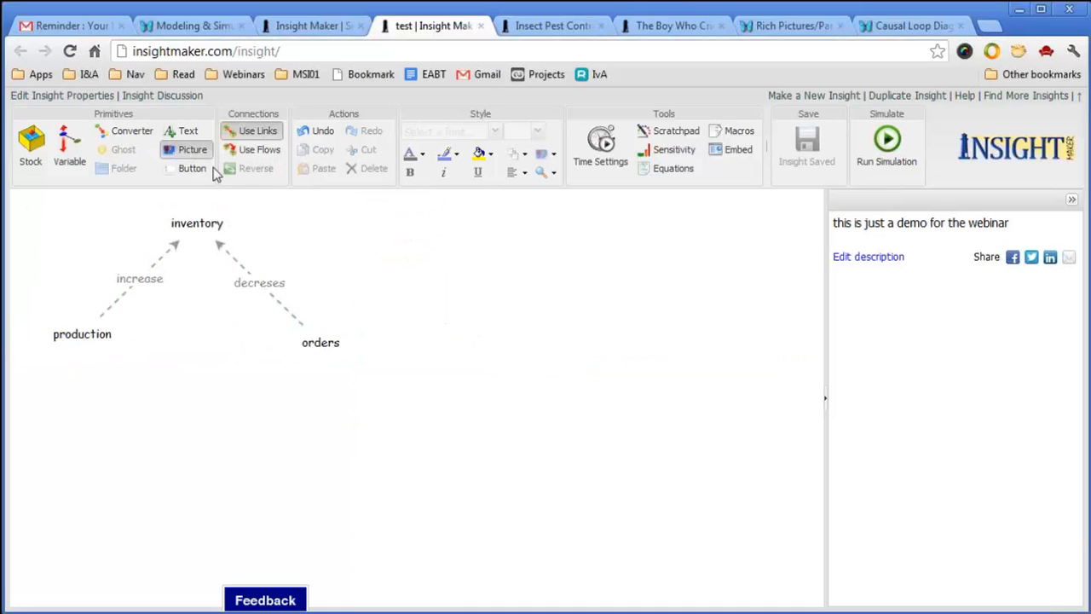
{"action": "right_click", "coordinate": [478, 276]}
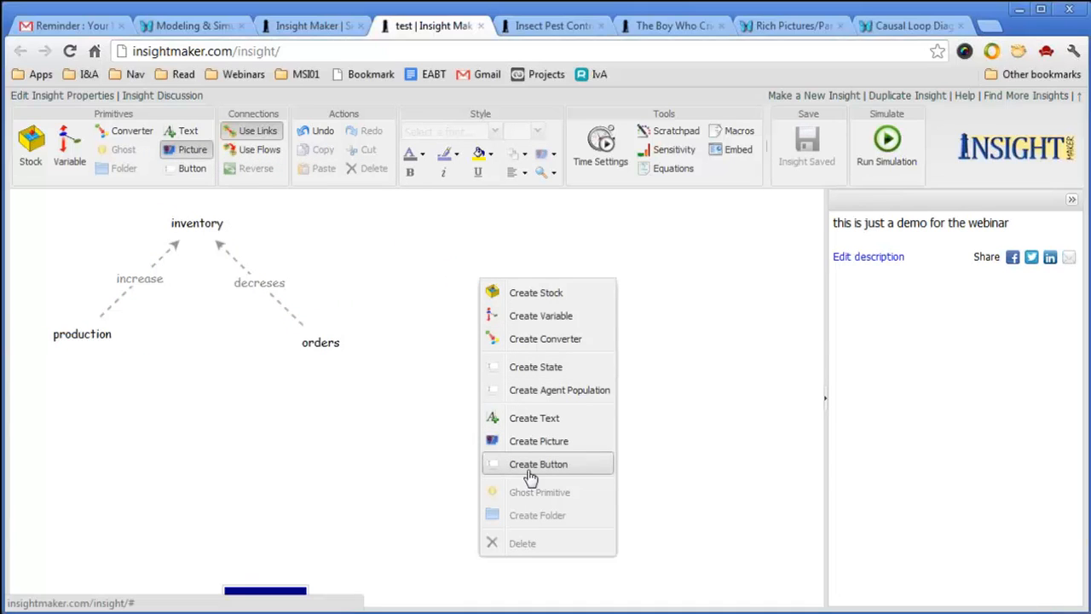
{"action": "left_click", "coordinate": [546, 441]}
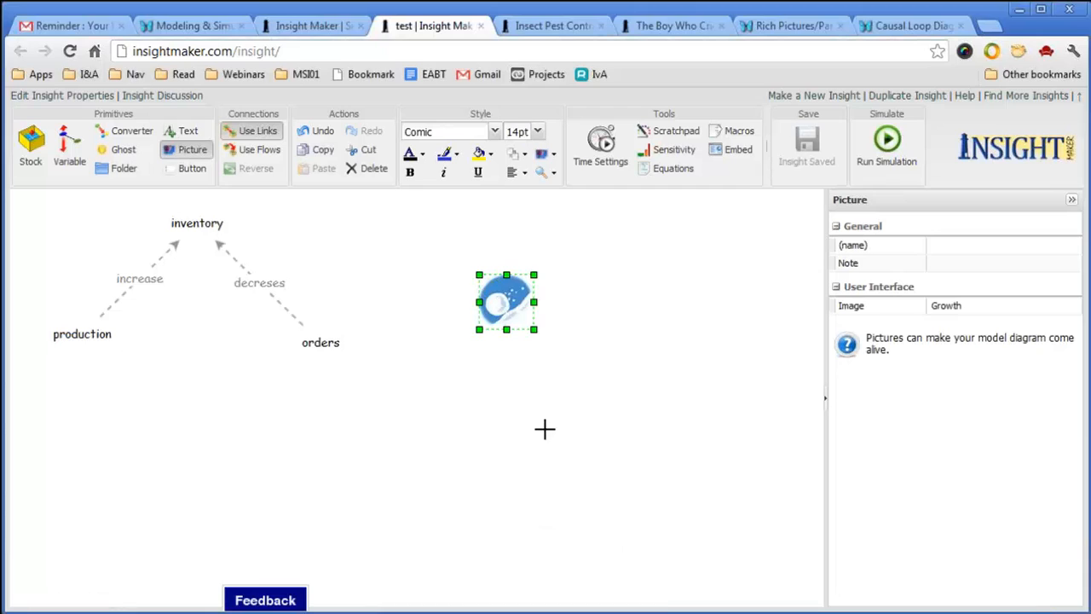
{"action": "left_click", "coordinate": [1024, 307]}
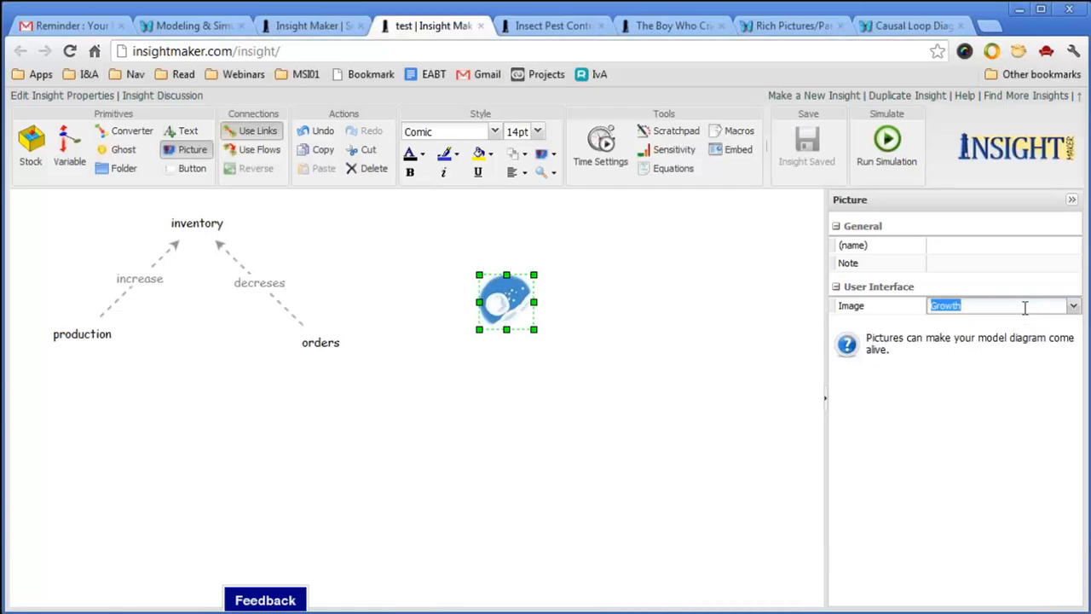
{"action": "left_click", "coordinate": [1073, 306]}
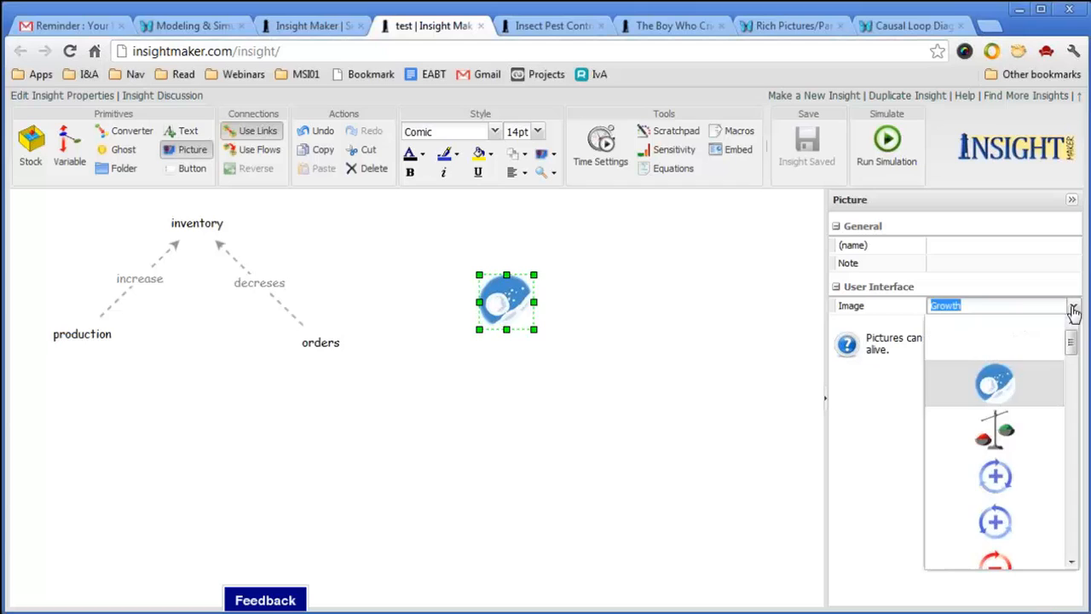
{"action": "left_click", "coordinate": [1024, 497]}
Add a second picture set to a negative feedback loop symbol and move it up-left.
{"action": "left_click", "coordinate": [665, 450]}
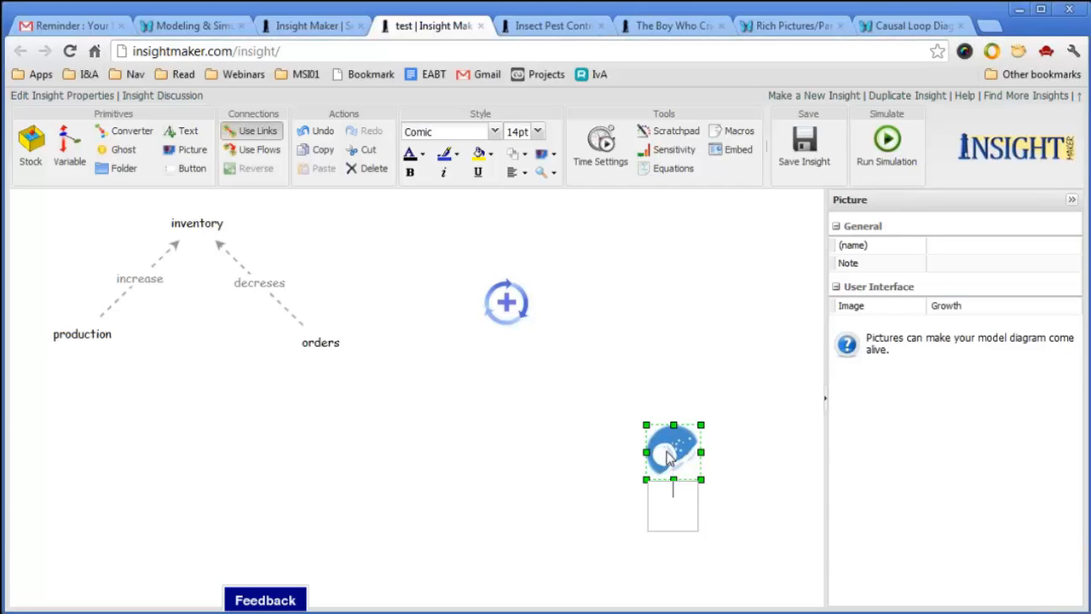
{"action": "left_click", "coordinate": [1032, 307]}
{"action": "left_click", "coordinate": [1073, 307]}
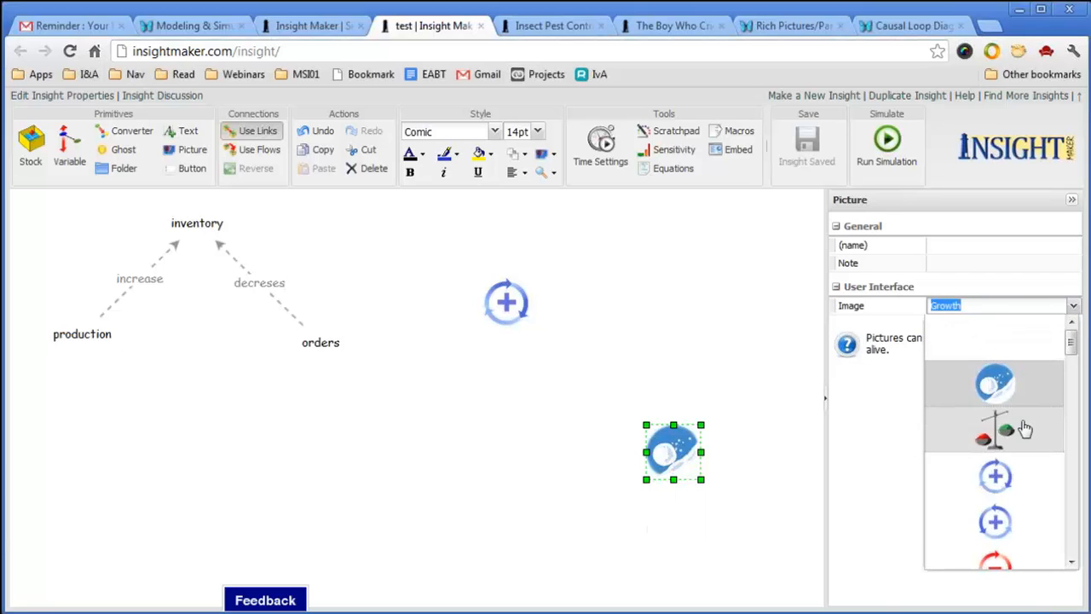
{"action": "left_click", "coordinate": [997, 563]}
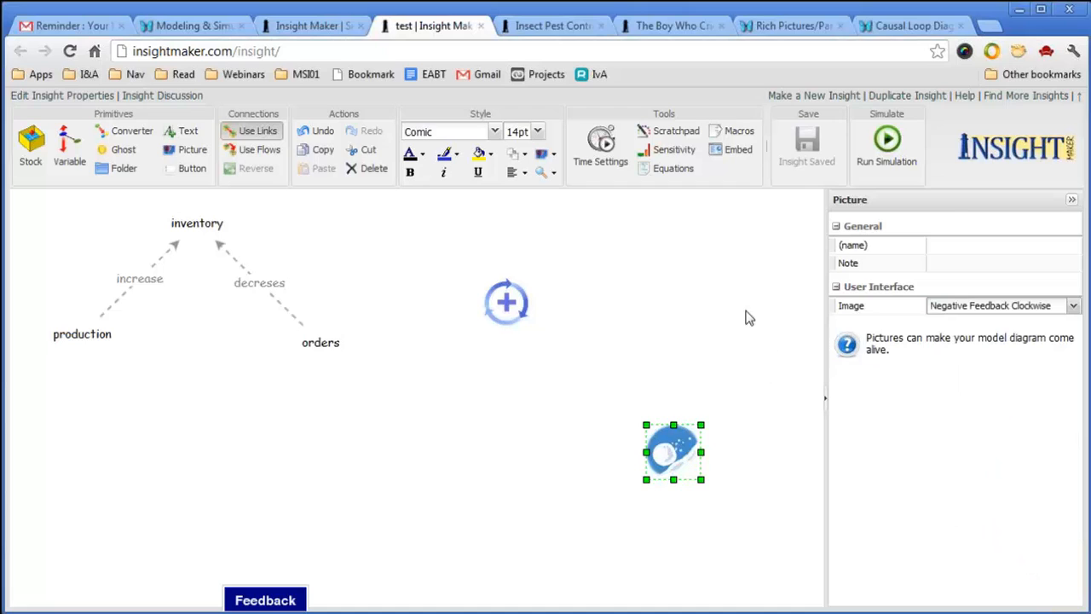
{"action": "left_click", "coordinate": [717, 287]}
{"action": "left_click_drag", "start_coordinate": [675, 450], "coordinate": [619, 379]}
{"action": "left_click", "coordinate": [747, 388]}
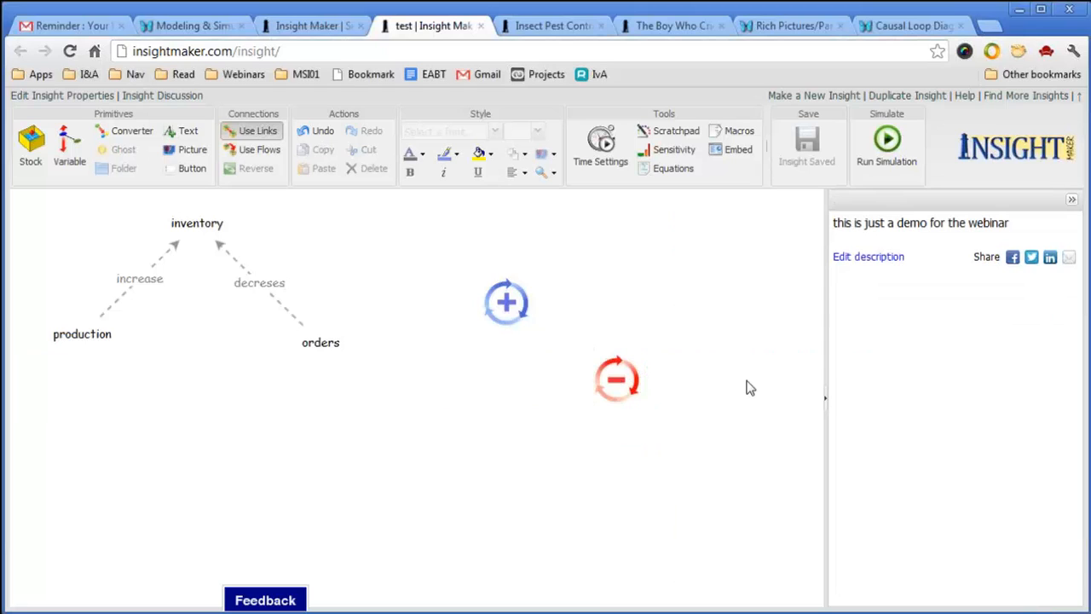
Change the second picture's image to Dice.
{"action": "left_click", "coordinate": [629, 390]}
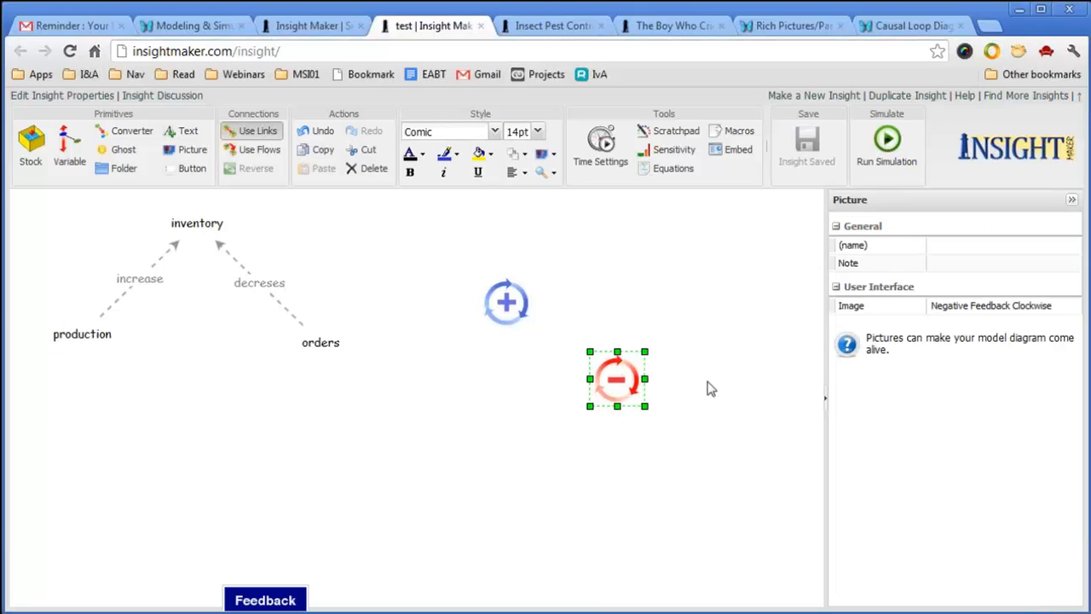
{"action": "left_click", "coordinate": [1023, 307]}
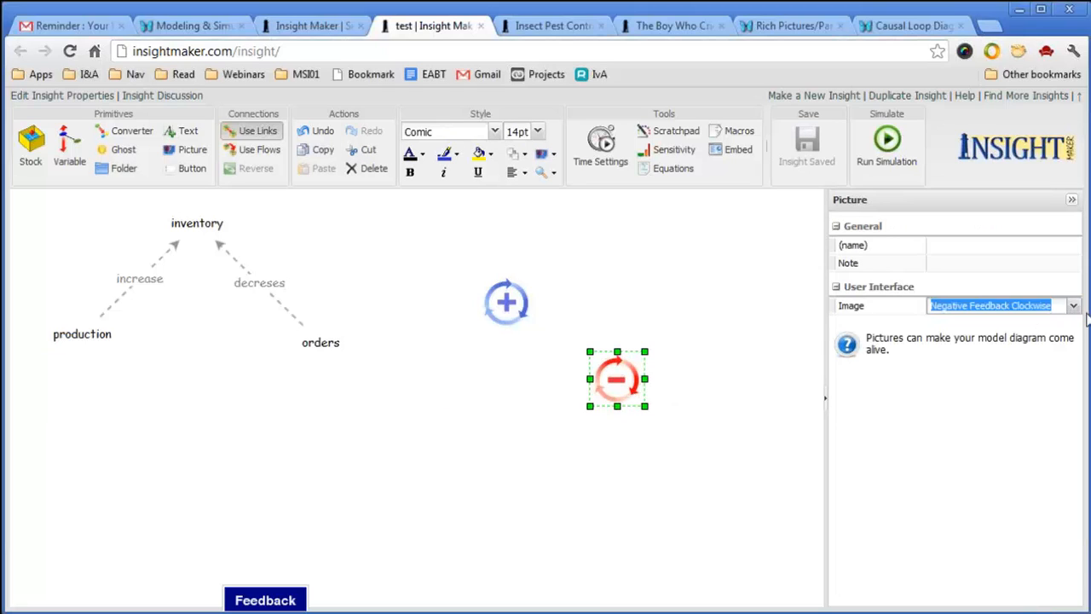
{"action": "left_click", "coordinate": [1072, 306]}
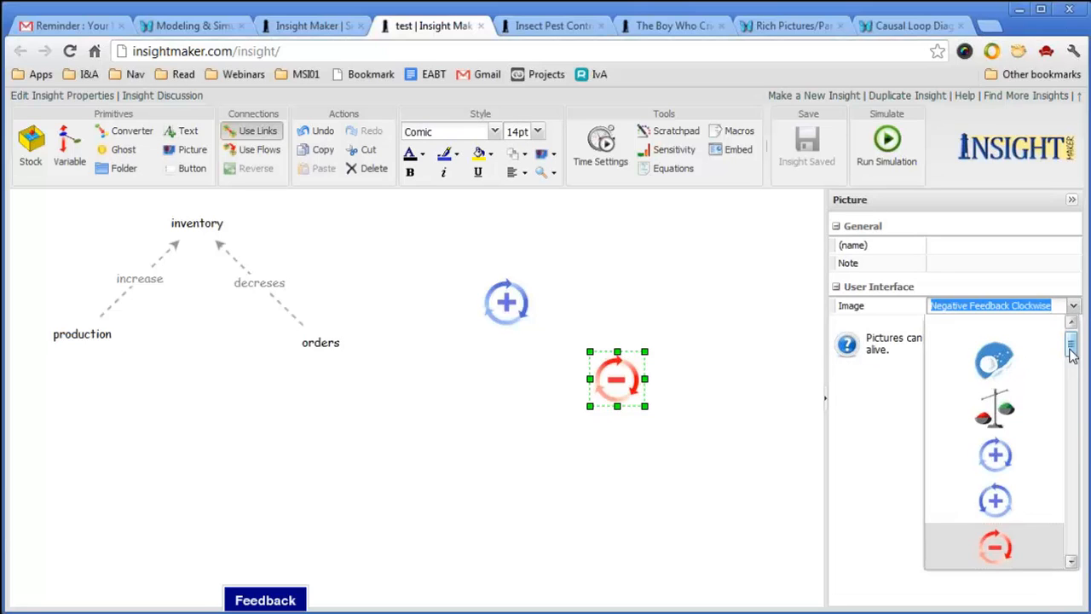
{"action": "left_click_drag", "start_coordinate": [1074, 351], "coordinate": [1076, 460]}
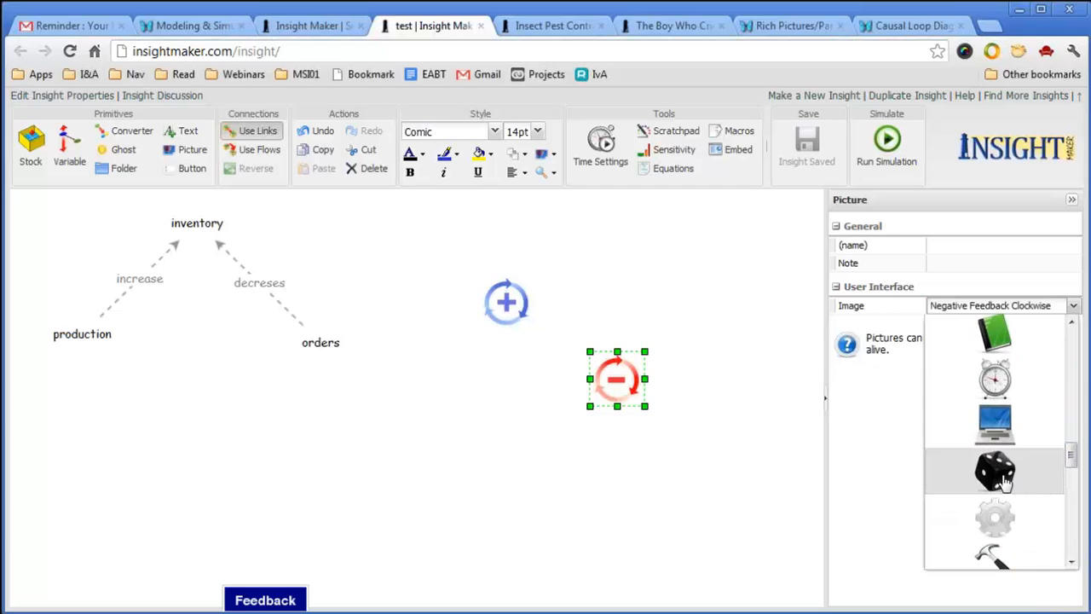
{"action": "left_click", "coordinate": [1006, 483]}
{"action": "left_click", "coordinate": [729, 495]}
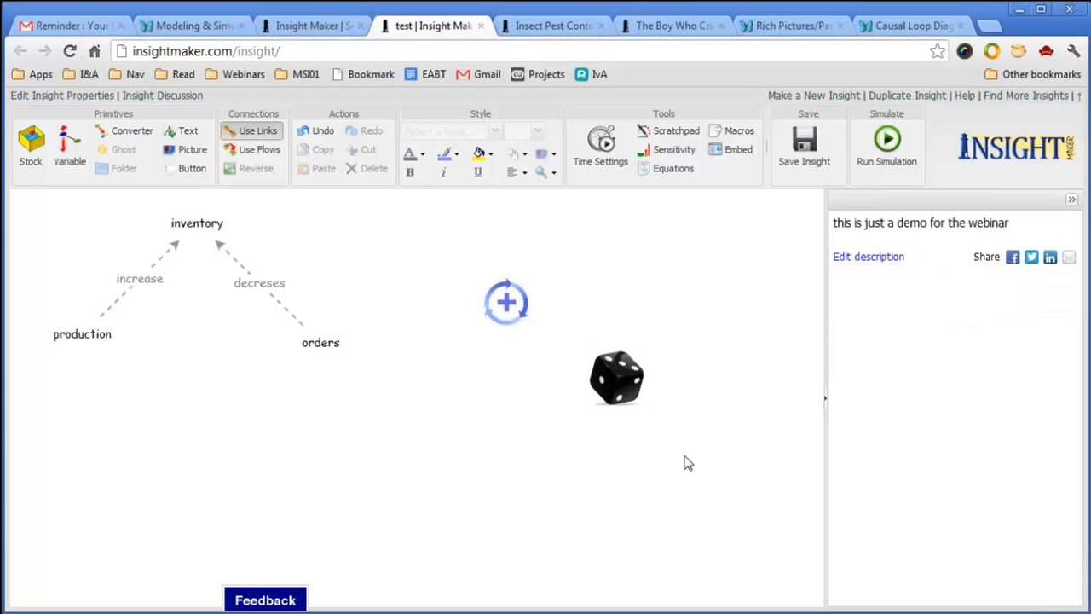
Place the dice picture just below the feedback loop symbol and save the insight.
{"action": "left_click", "coordinate": [642, 403]}
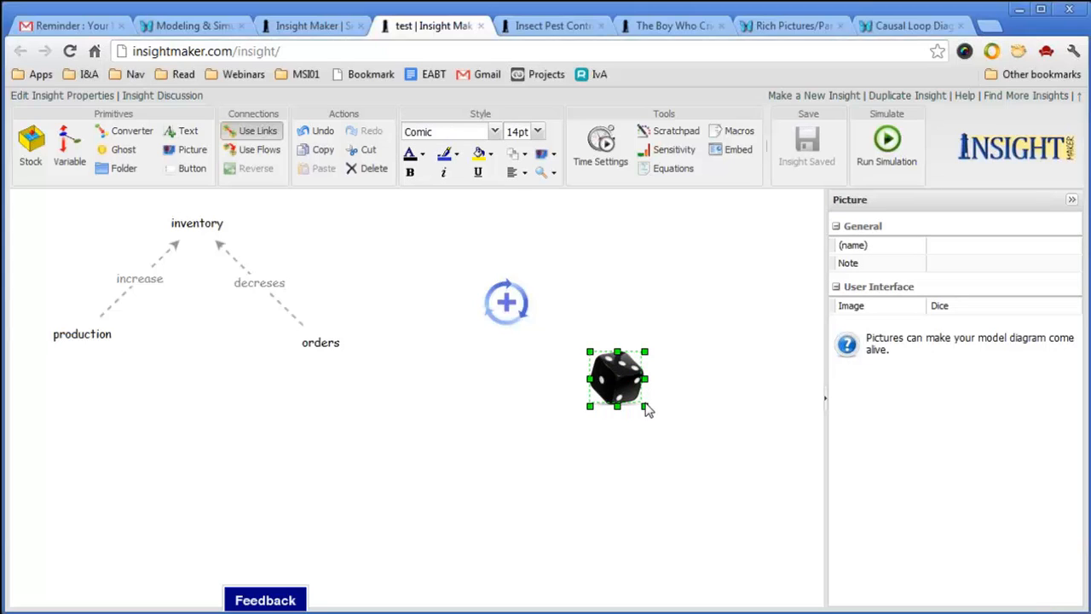
{"action": "left_click_drag", "start_coordinate": [615, 376], "coordinate": [615, 314]}
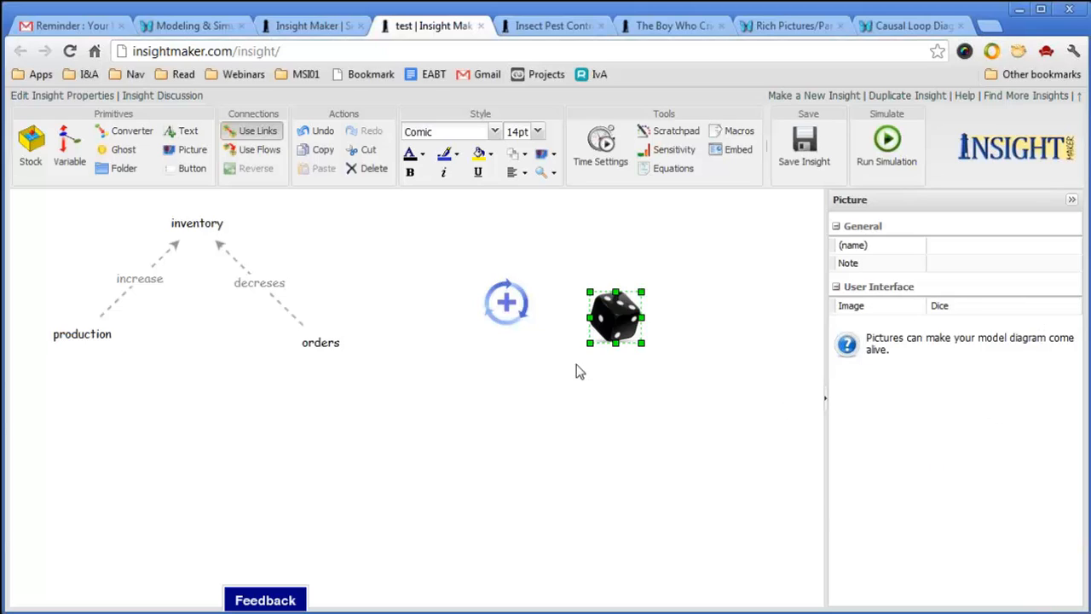
{"action": "left_click_drag", "start_coordinate": [614, 316], "coordinate": [479, 384]}
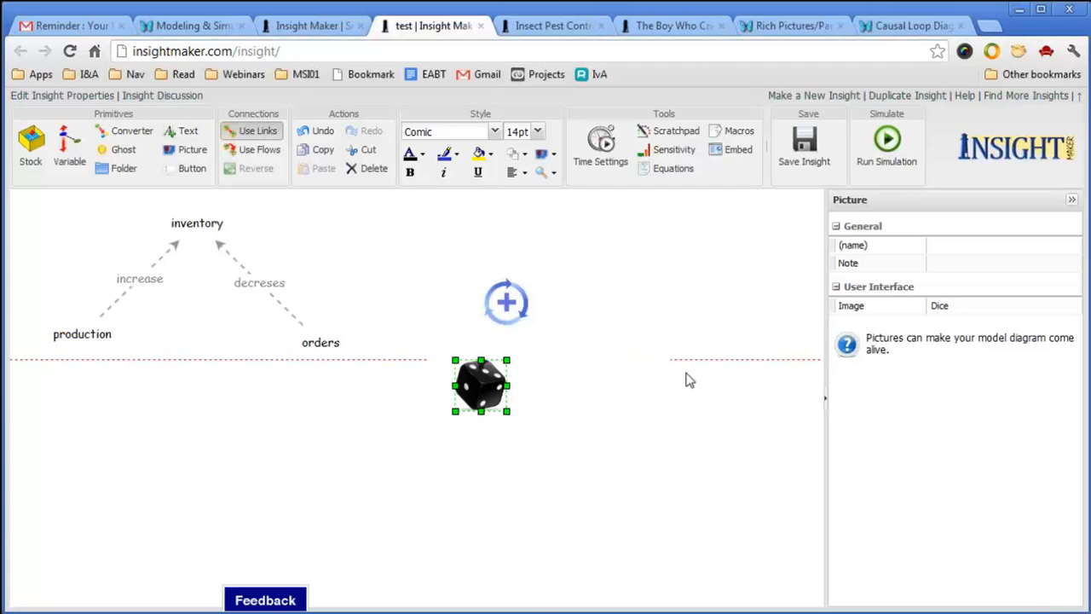
{"action": "key", "text": "ctrl+s"}
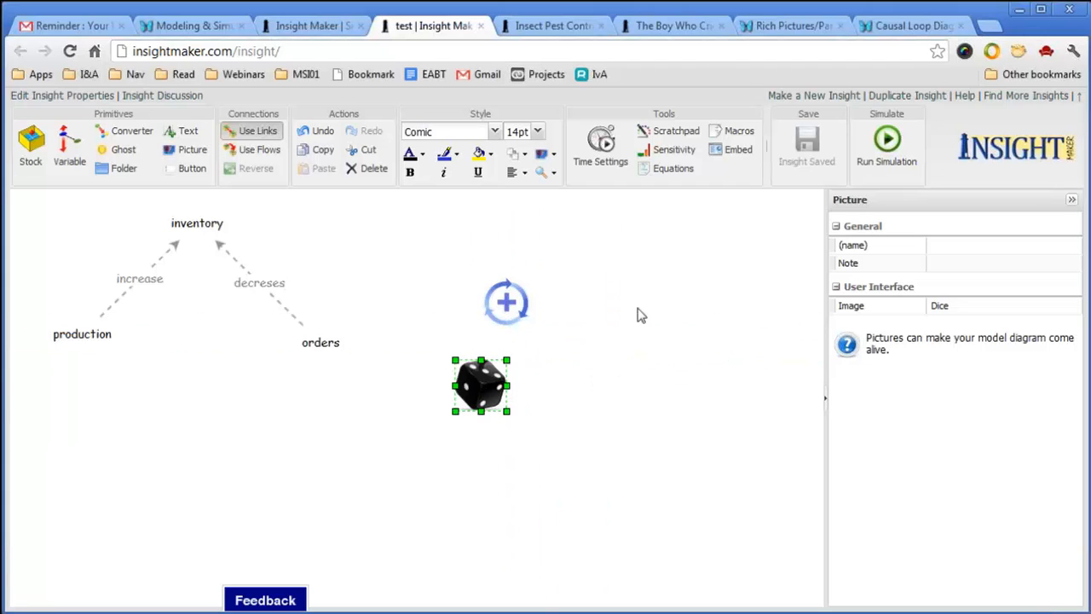
Search the web for 'orders' and show the image results.
{"action": "left_click", "coordinate": [303, 26]}
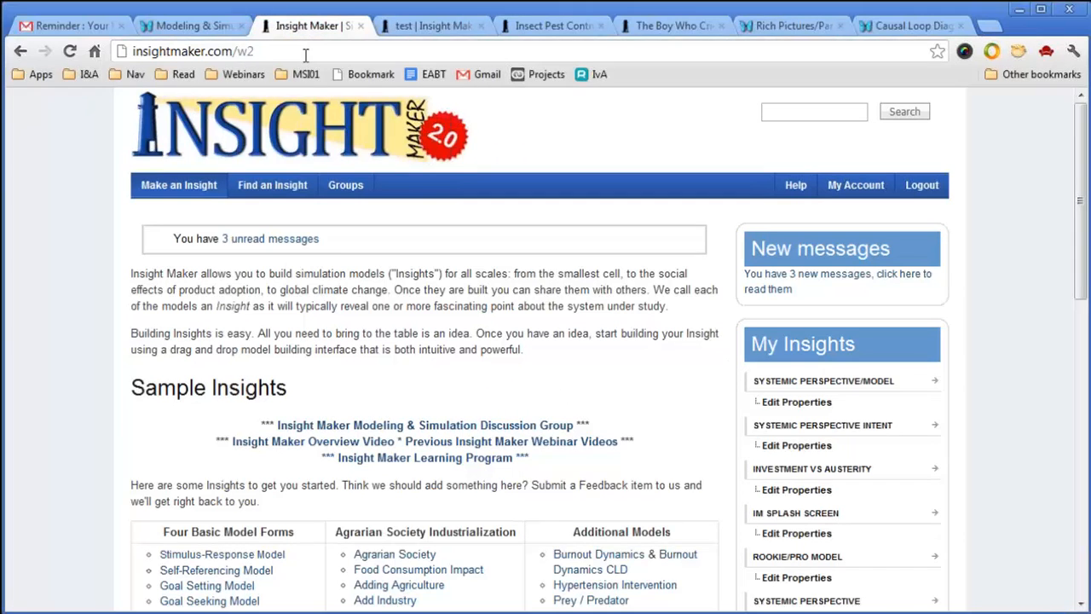
{"action": "left_click", "coordinate": [305, 55]}
{"action": "type", "text": "orders"}
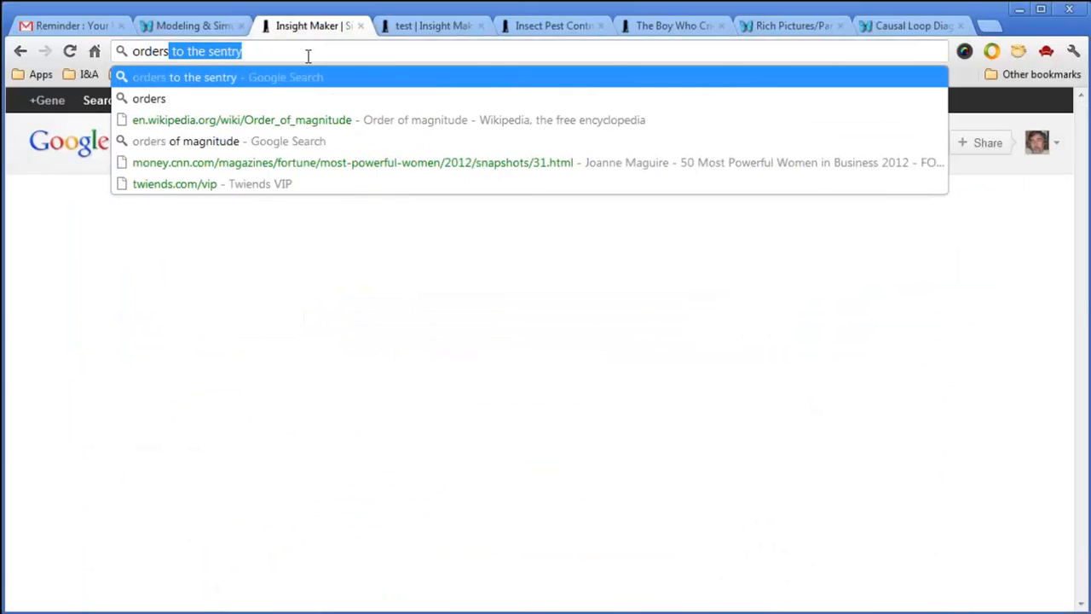
{"action": "key", "text": "BackSpace"}
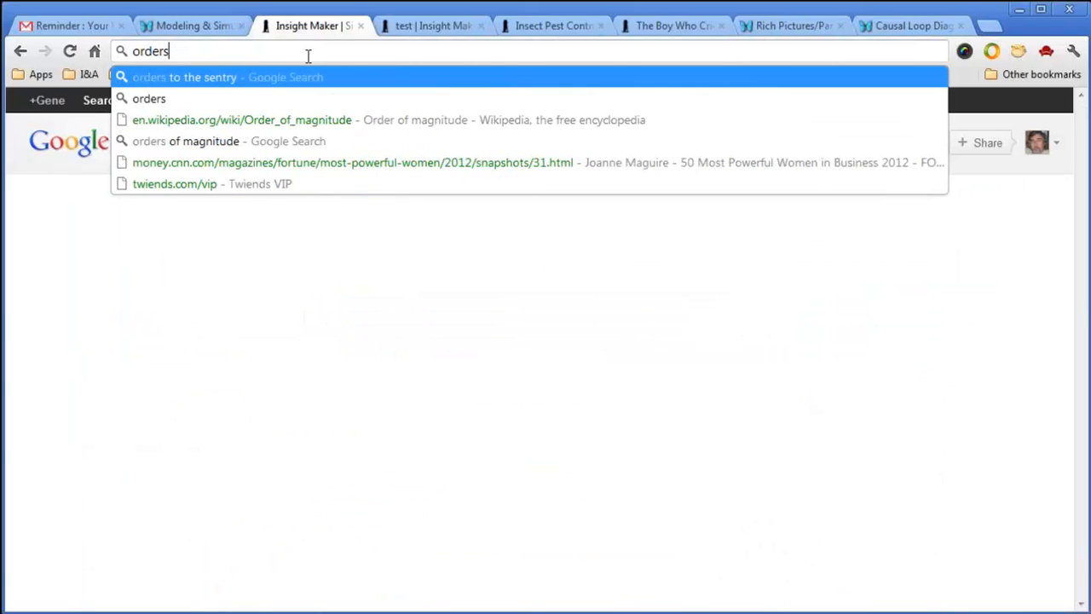
{"action": "key", "text": "Return"}
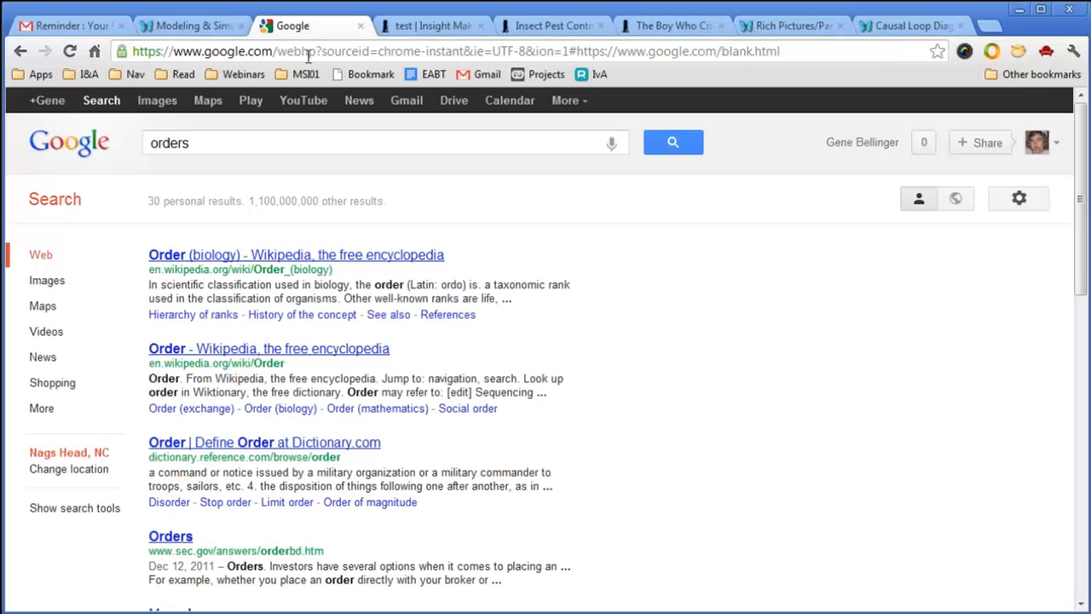
{"action": "left_click", "coordinate": [61, 284]}
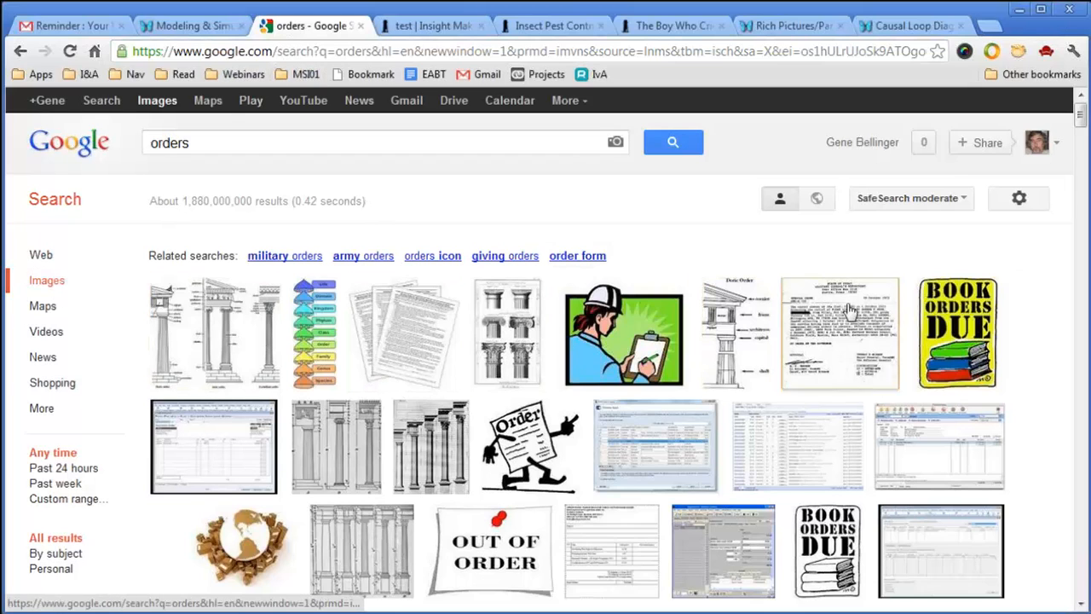
Open the cartoon Order image (order.jpg) in its own tab and copy its image address.
{"action": "scroll", "coordinate": [1047, 316], "scroll_direction": "down", "scroll_amount": 9}
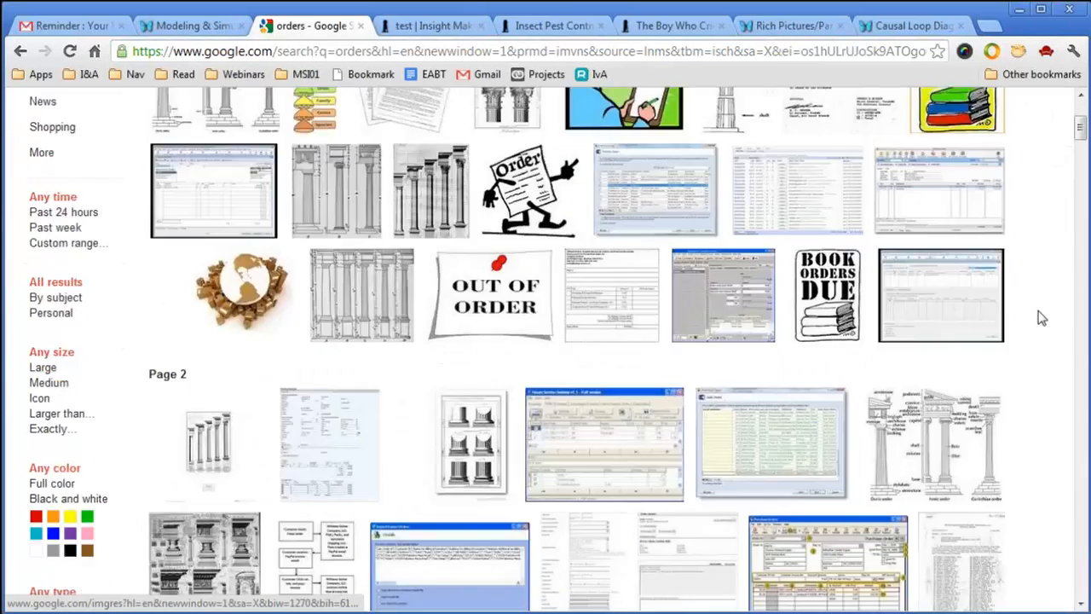
{"action": "scroll", "coordinate": [1040, 318], "scroll_direction": "up", "scroll_amount": 4}
{"action": "scroll", "coordinate": [1039, 318], "scroll_direction": "up", "scroll_amount": 5}
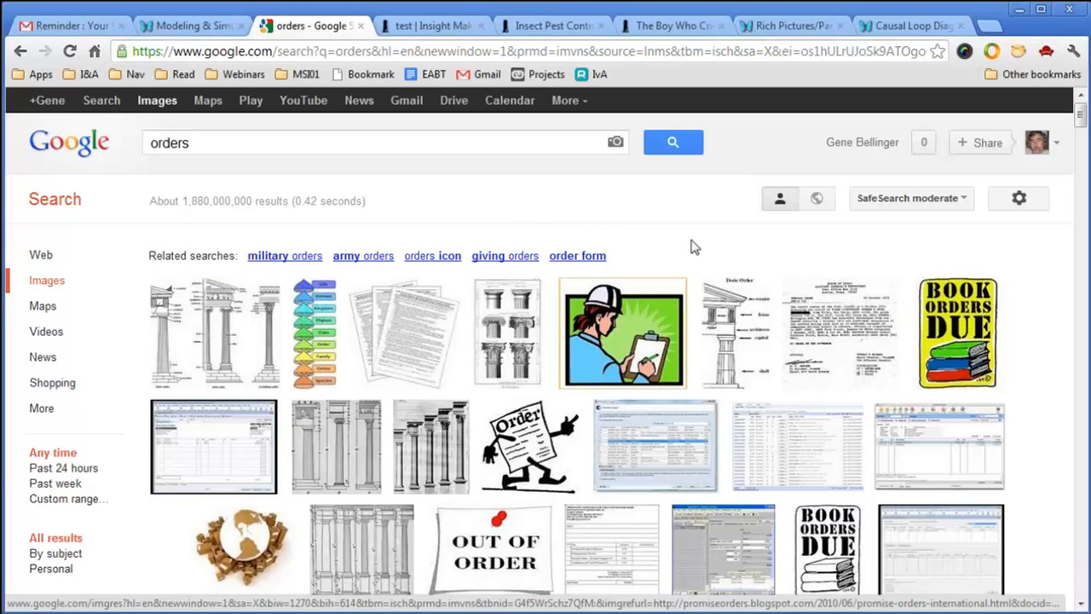
{"action": "mouse_move", "coordinate": [641, 357]}
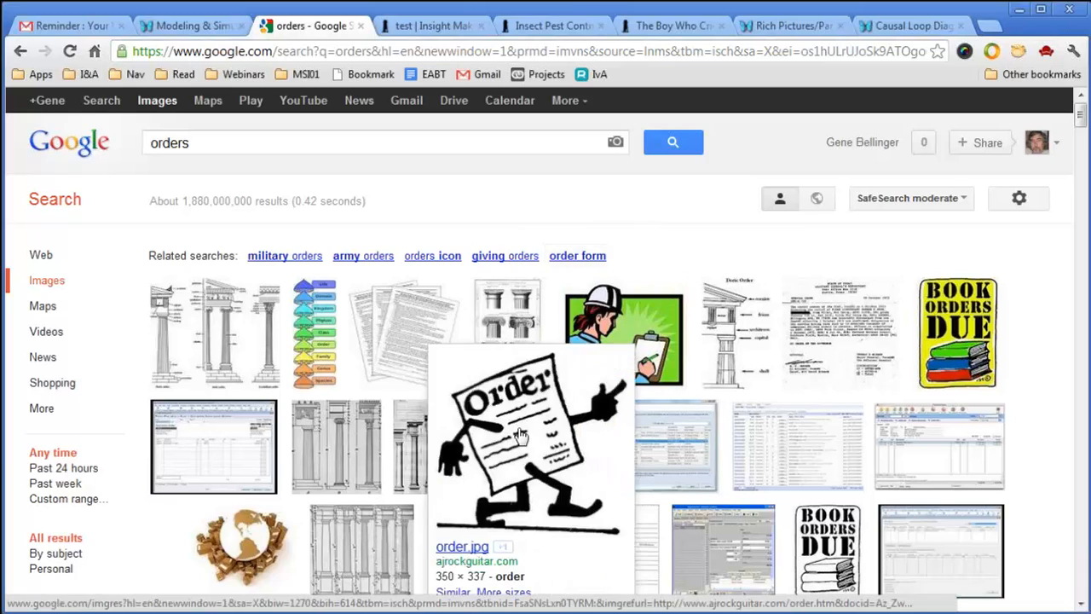
{"action": "right_click", "coordinate": [522, 397]}
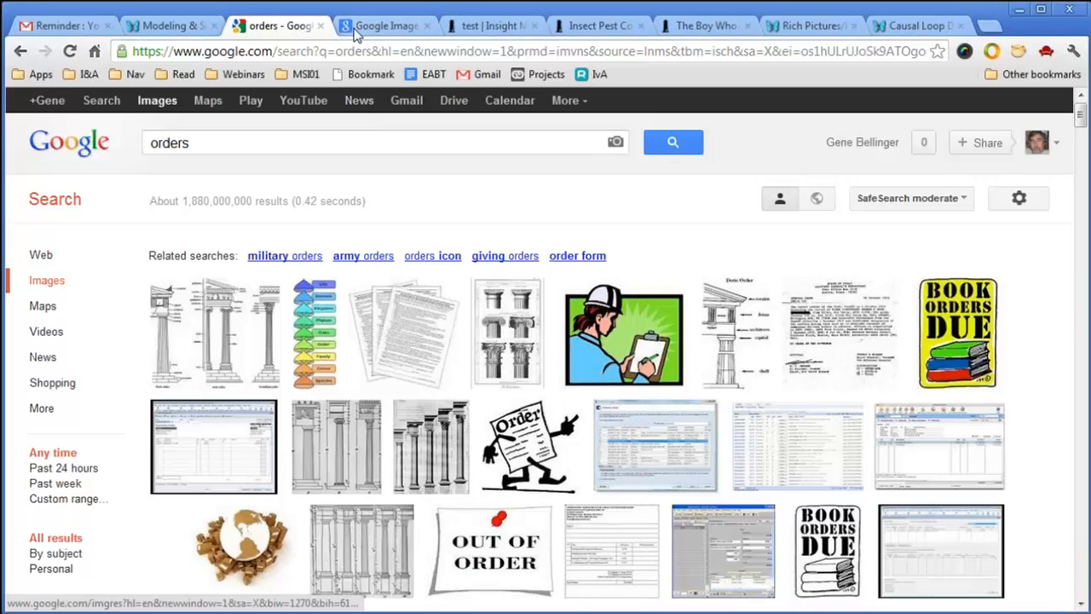
{"action": "left_click", "coordinate": [379, 27]}
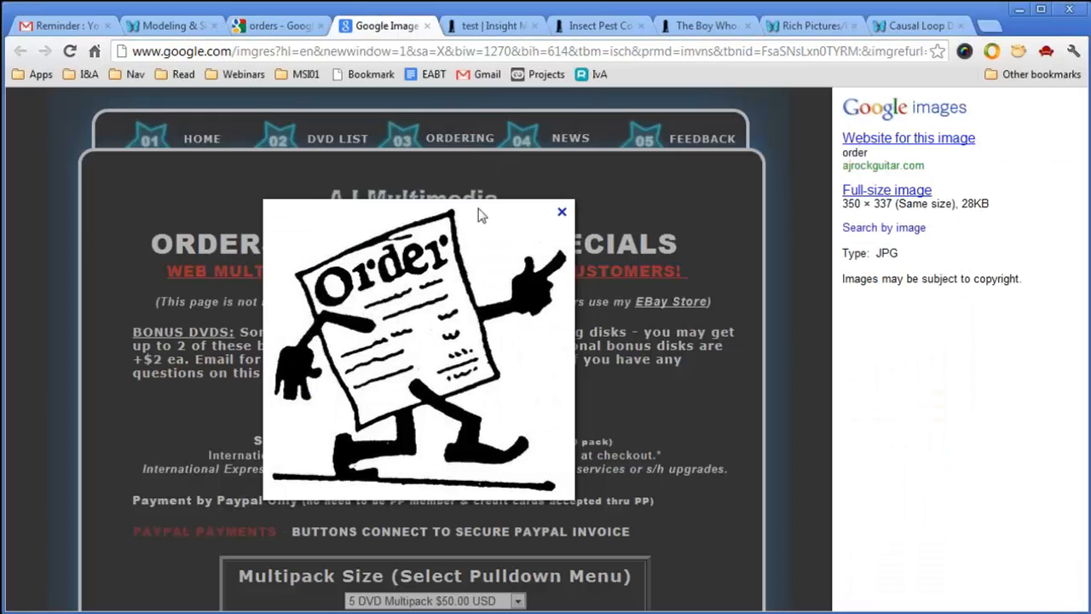
{"action": "right_click", "coordinate": [425, 266]}
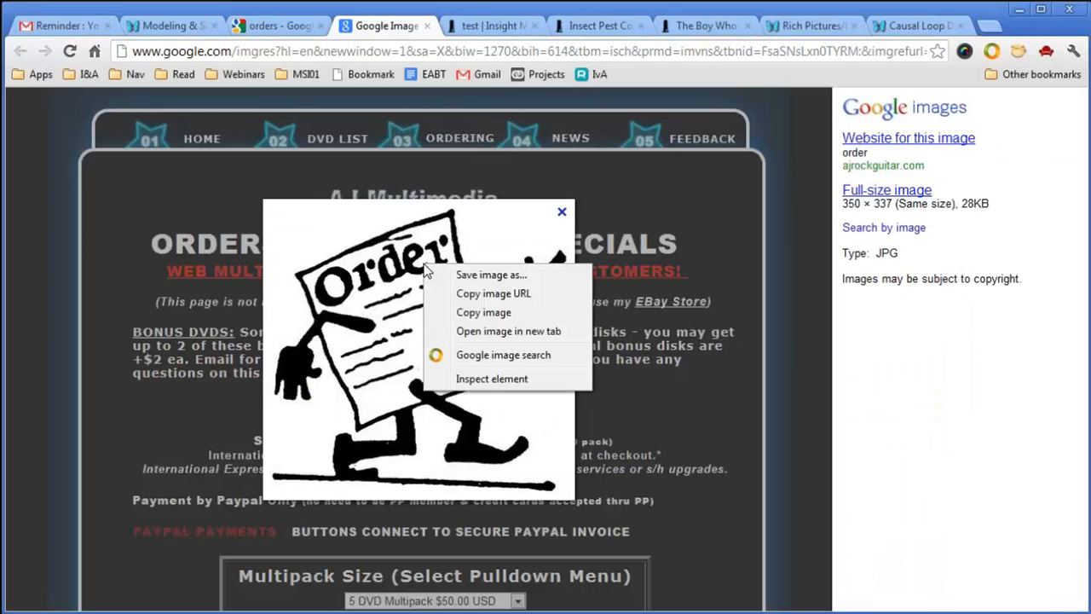
{"action": "left_click", "coordinate": [501, 294]}
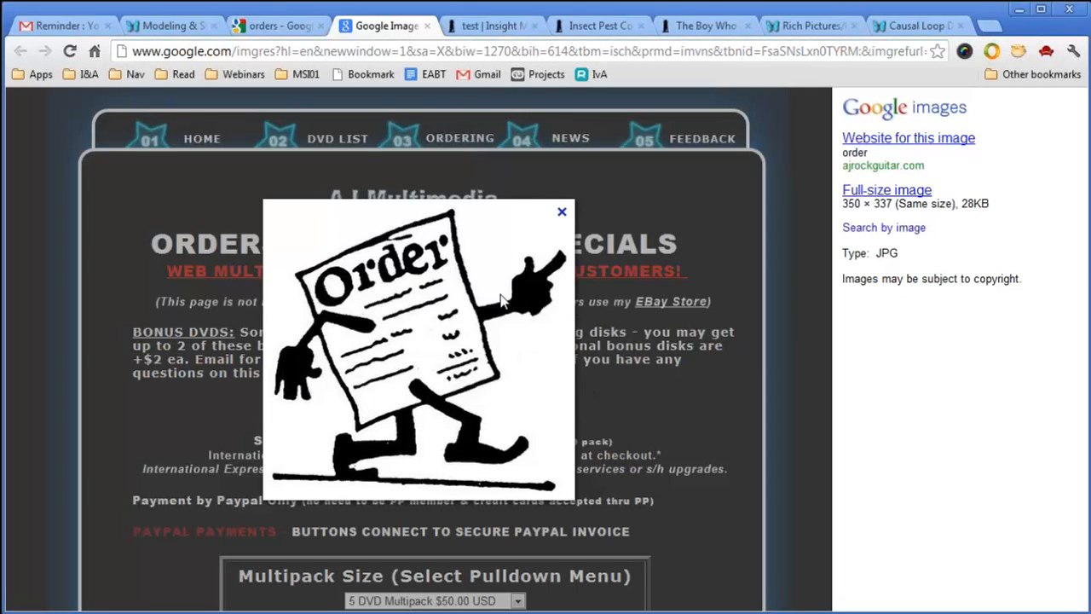
{"action": "left_click", "coordinate": [509, 28]}
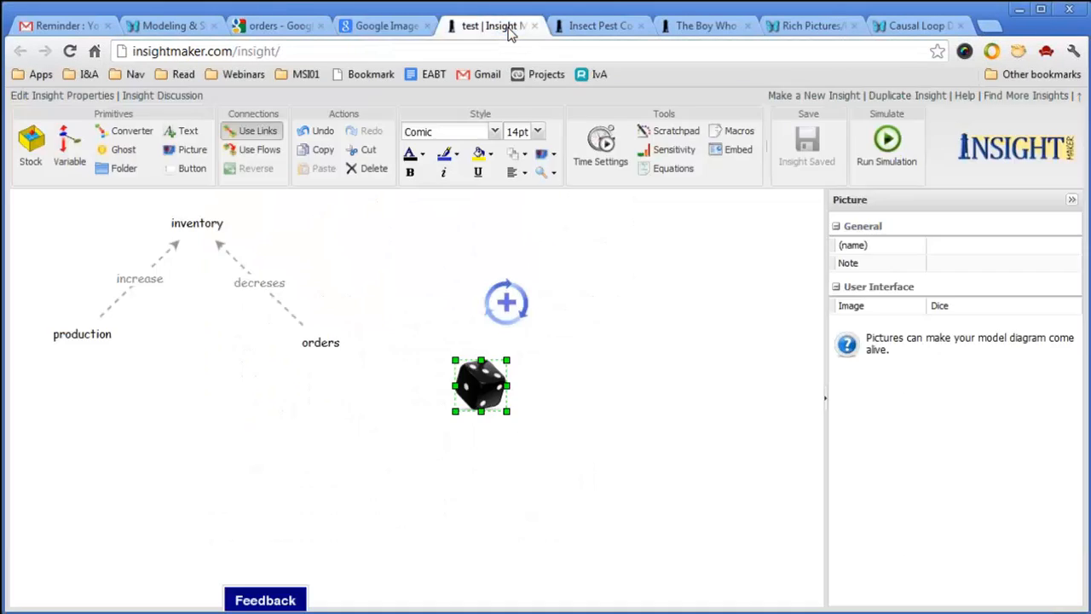
Replace the dice picture's image with the copied Order URL, then enlarge and move it up-left.
{"action": "left_click", "coordinate": [969, 309]}
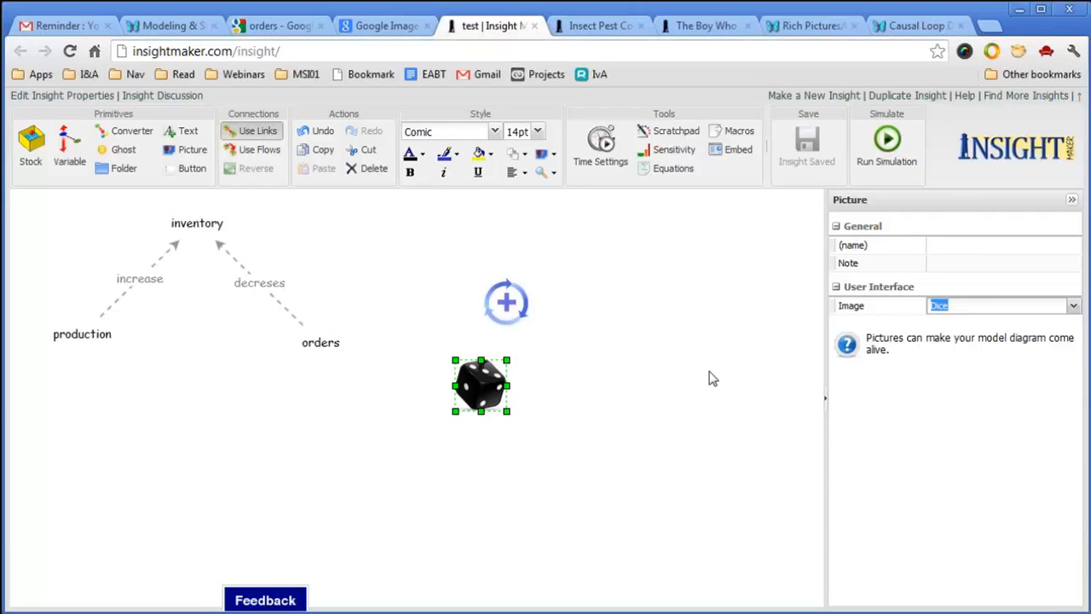
{"action": "key", "text": "ctrl+v"}
{"action": "key", "text": "Return"}
{"action": "left_click", "coordinate": [517, 432]}
{"action": "left_click", "coordinate": [498, 400]}
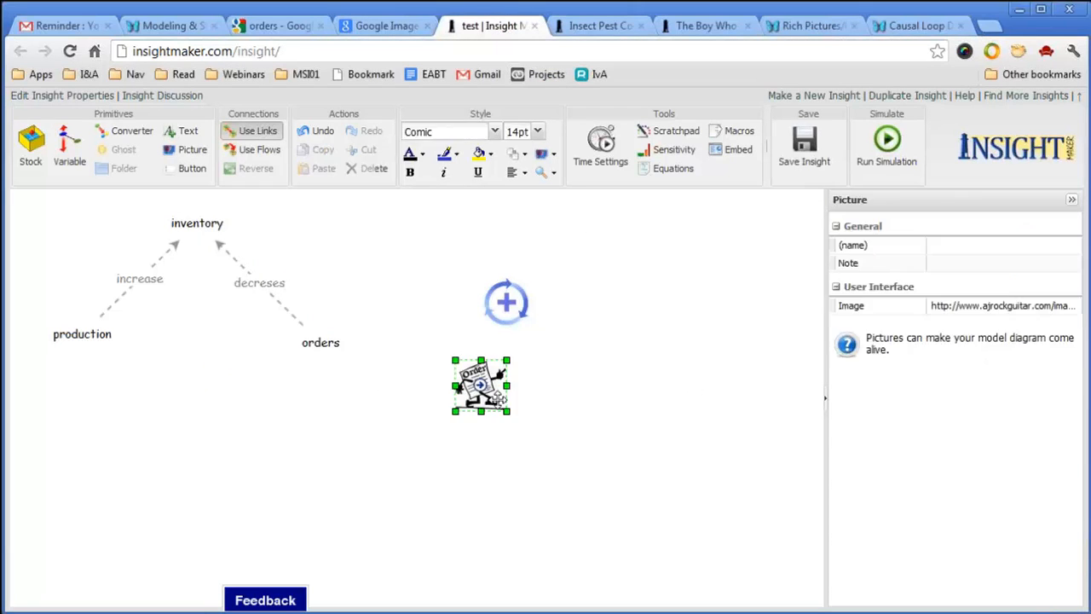
{"action": "left_click_drag", "start_coordinate": [508, 412], "coordinate": [555, 445]}
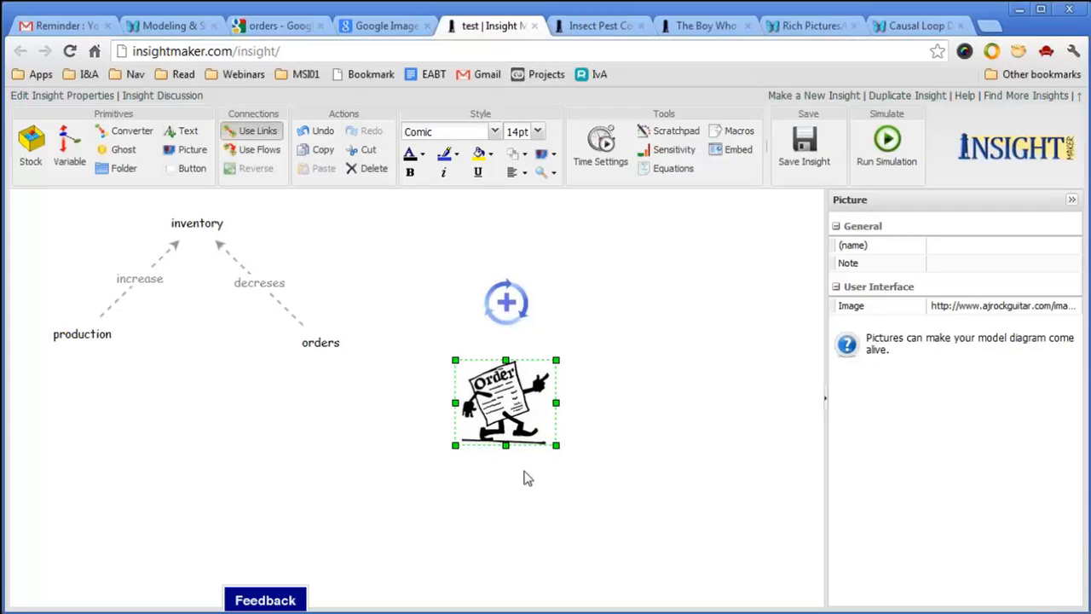
{"action": "left_click_drag", "start_coordinate": [528, 409], "coordinate": [458, 425]}
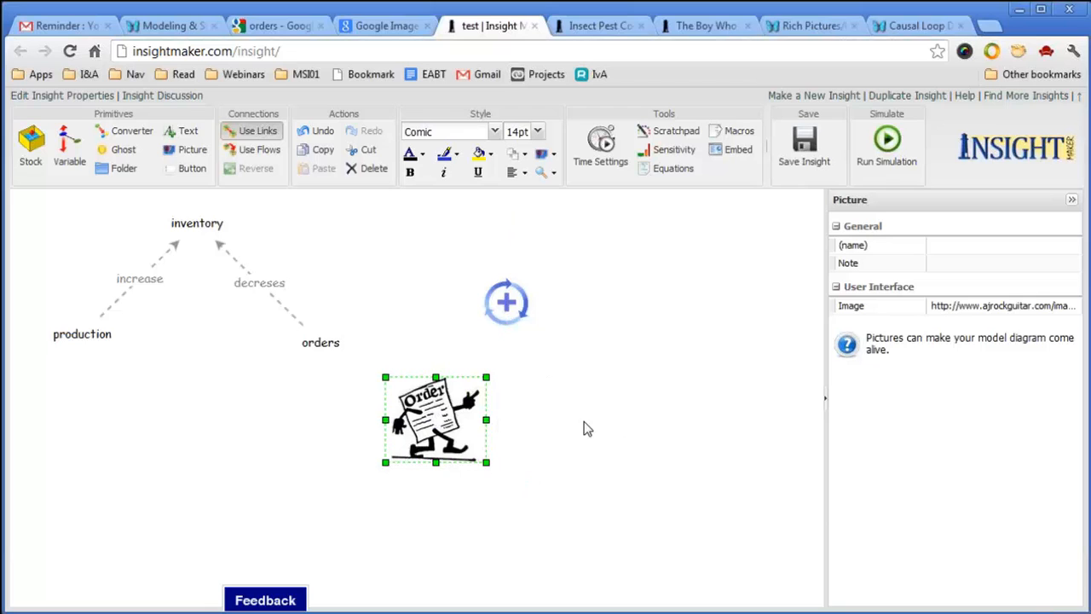
{"action": "left_click_drag", "start_coordinate": [458, 437], "coordinate": [401, 372]}
Reattach the decreses link to the Order picture, delete orders, and put the picture in its place.
{"action": "left_click", "coordinate": [300, 319]}
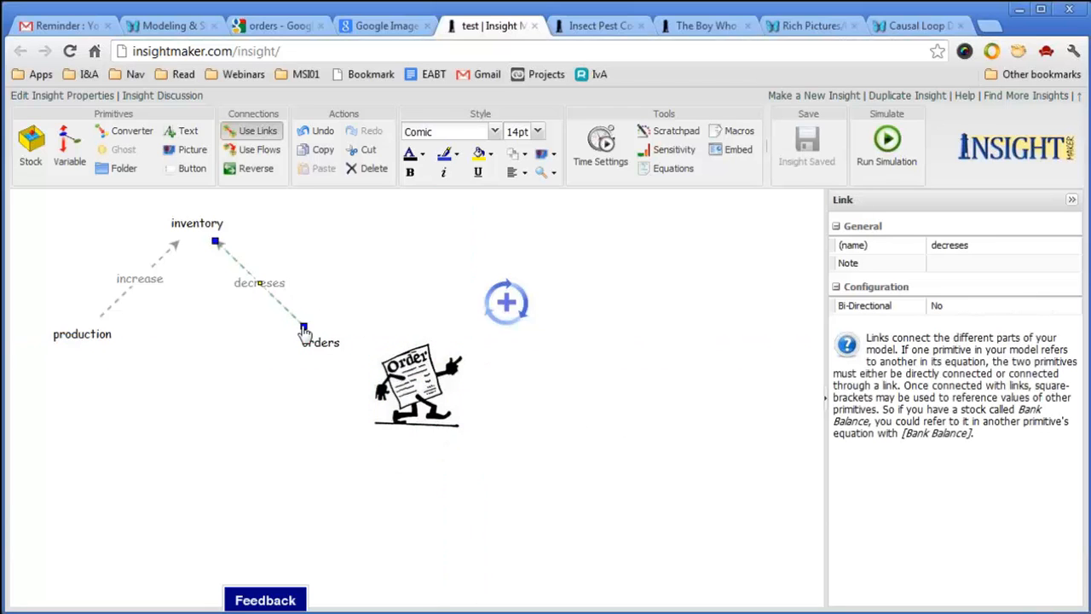
{"action": "left_click_drag", "start_coordinate": [303, 331], "coordinate": [396, 372]}
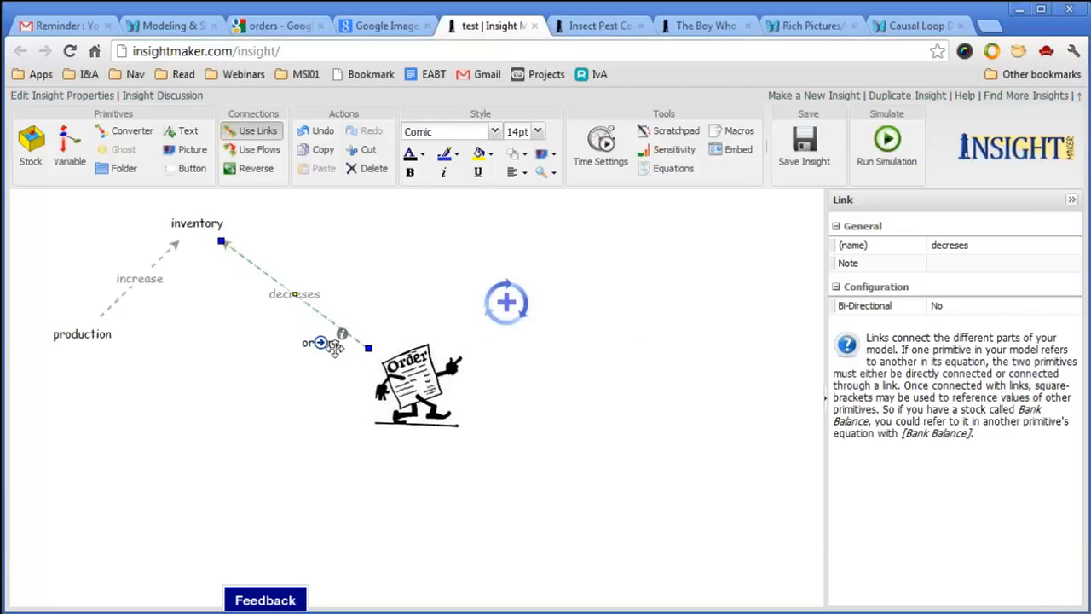
{"action": "left_click", "coordinate": [333, 344]}
{"action": "left_click", "coordinate": [372, 168]}
{"action": "left_click_drag", "start_coordinate": [443, 401], "coordinate": [394, 375]}
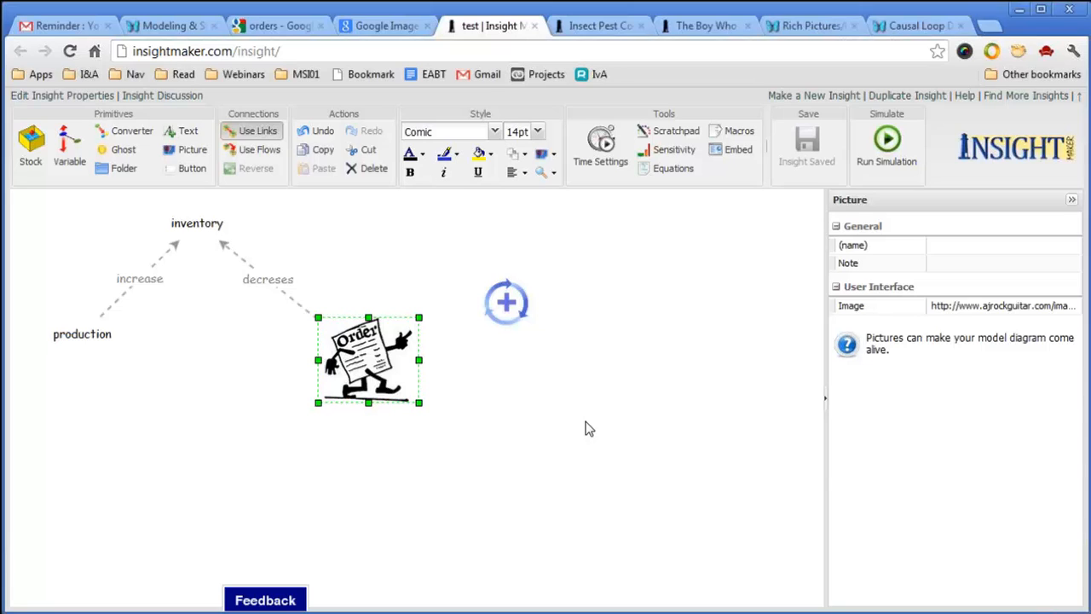
Label the Order picture 'orders from customers' and nudge it slightly up and right.
{"action": "double_click", "coordinate": [399, 385]}
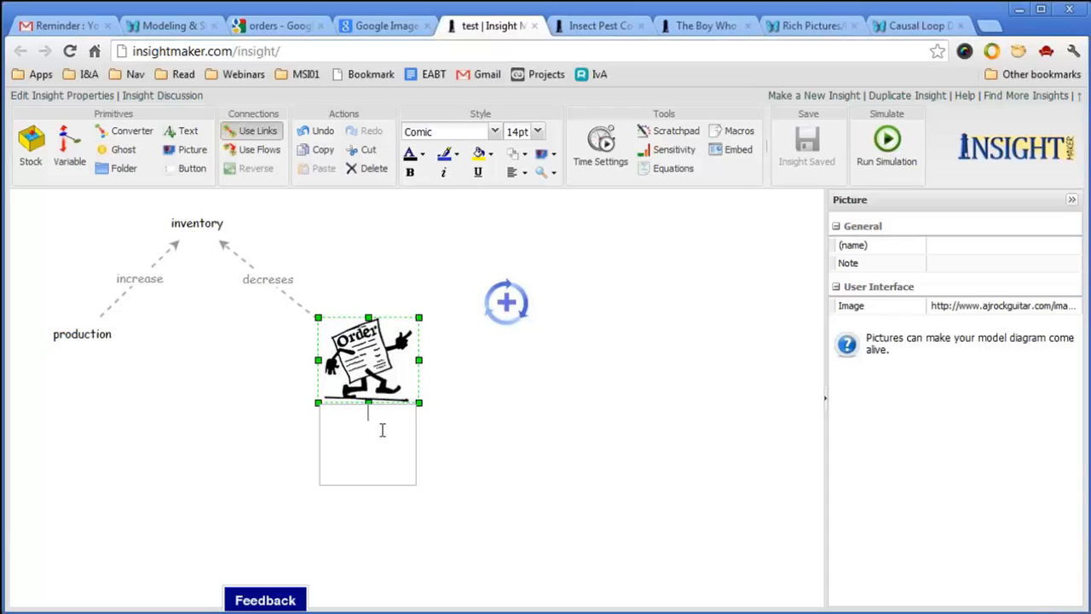
{"action": "type", "text": "orders from"}
{"action": "type", "text": "customers"}
{"action": "left_click", "coordinate": [538, 401]}
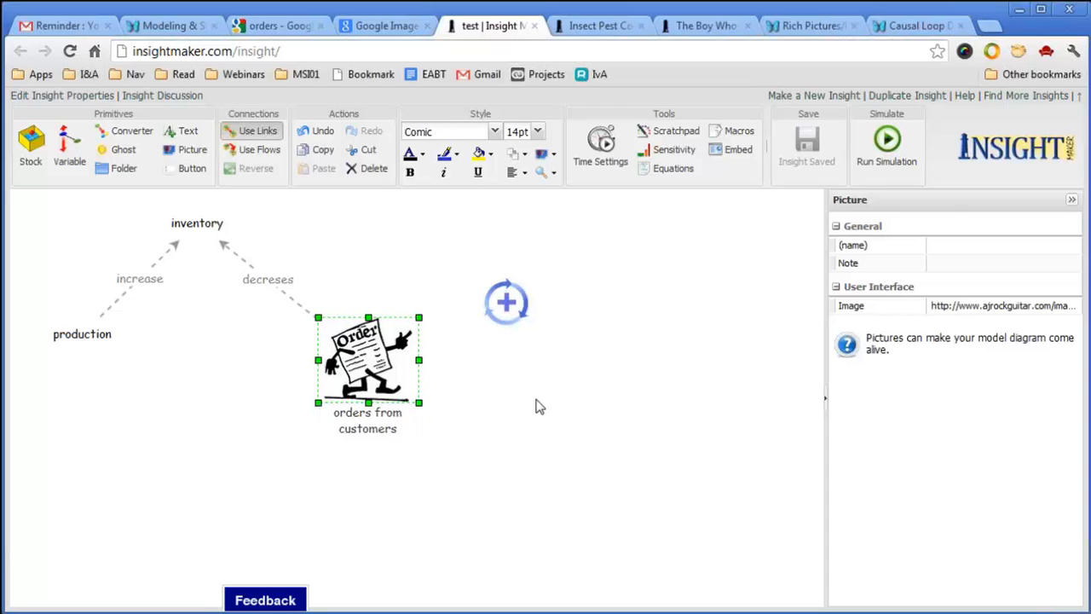
{"action": "left_click_drag", "start_coordinate": [378, 433], "coordinate": [385, 417]}
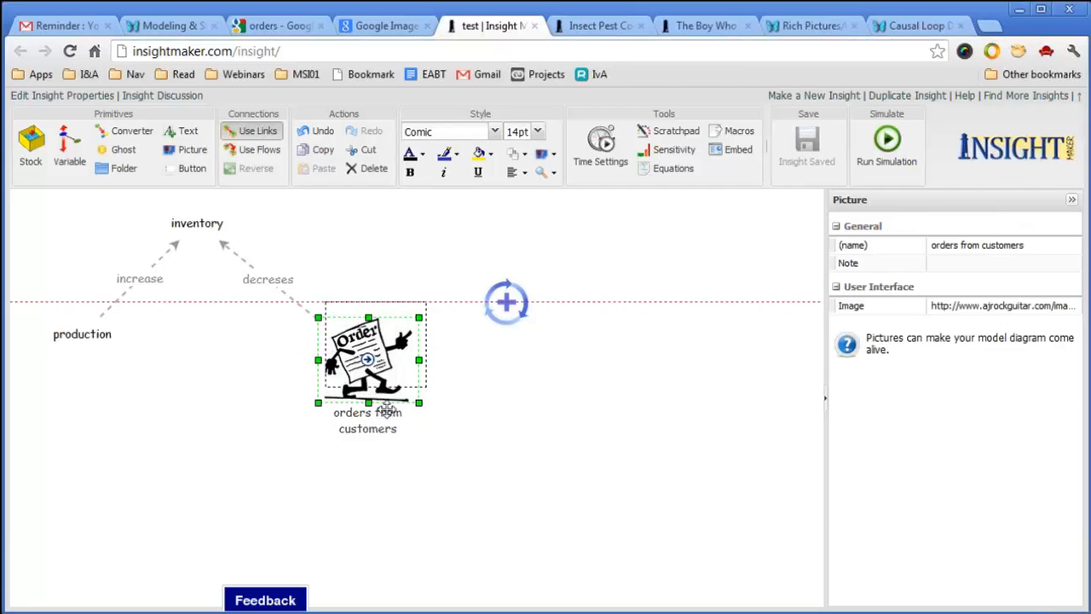
{"action": "left_click", "coordinate": [443, 458]}
Try the label at Position Top, then set it back to Position Bottom beneath the picture.
{"action": "left_click", "coordinate": [394, 412]}
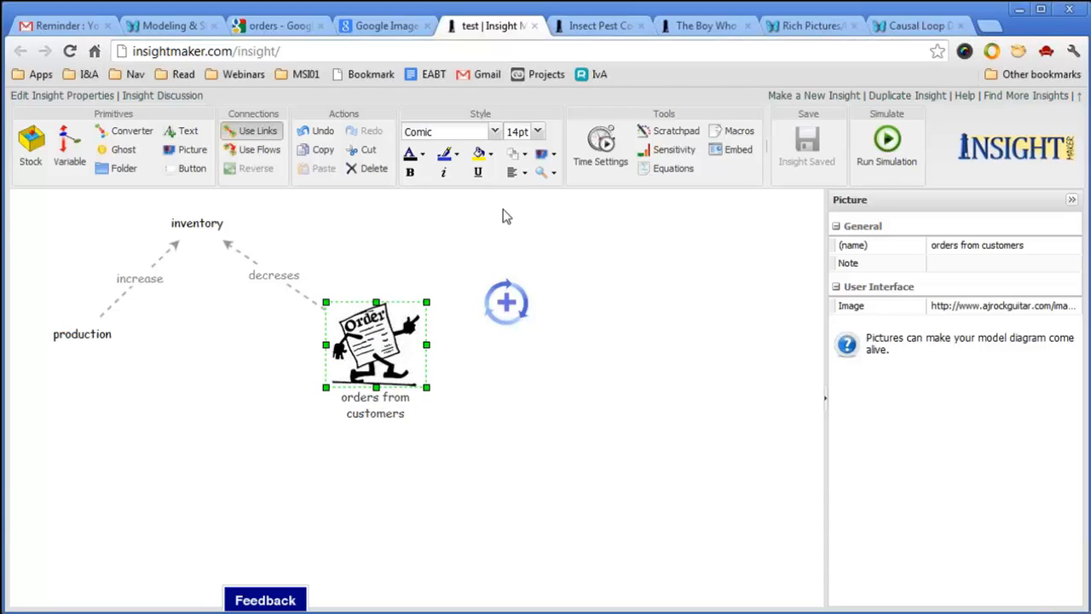
{"action": "left_click", "coordinate": [525, 174]}
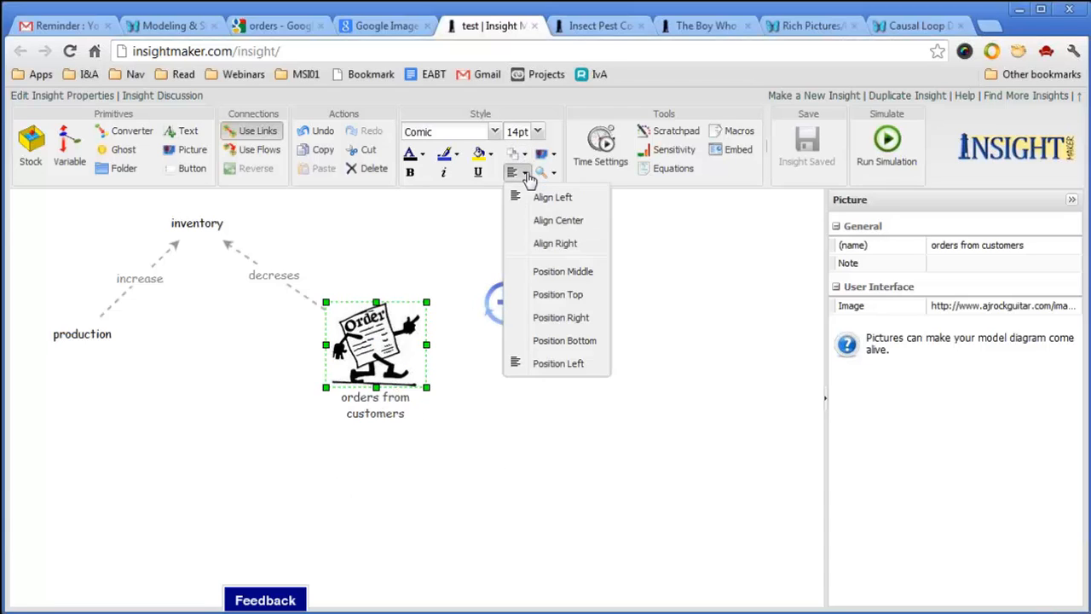
{"action": "left_click", "coordinate": [569, 296]}
{"action": "left_click", "coordinate": [576, 416]}
{"action": "left_click", "coordinate": [401, 285]}
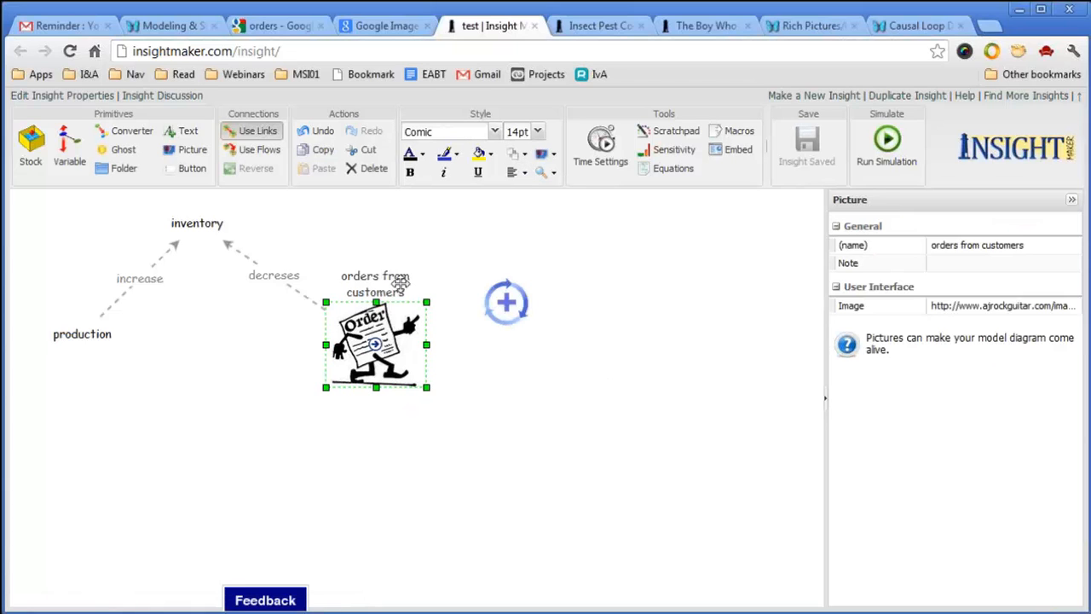
{"action": "left_click", "coordinate": [525, 175]}
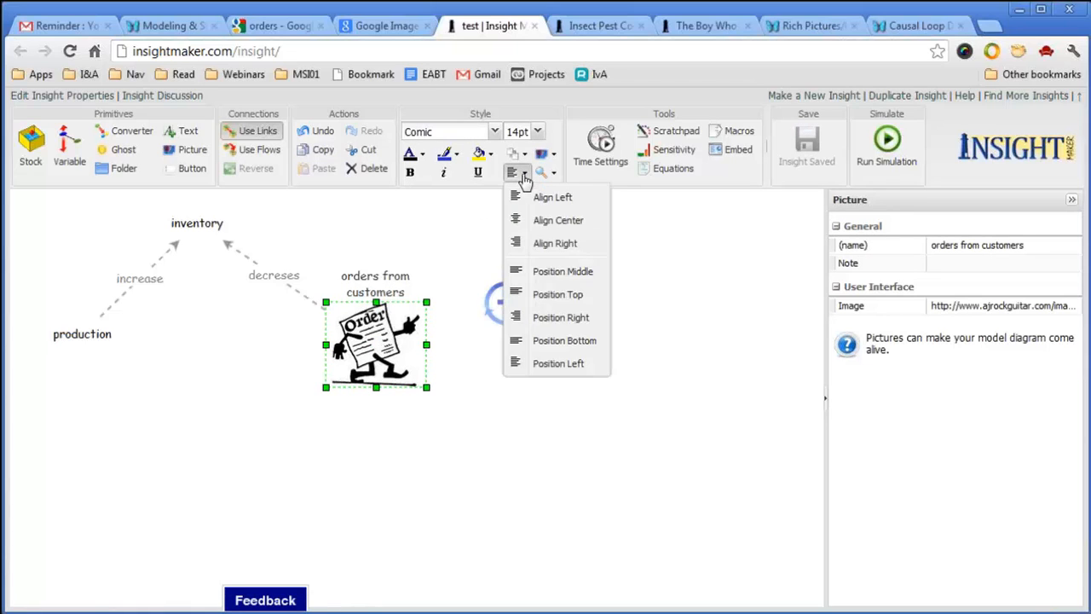
{"action": "left_click", "coordinate": [564, 340]}
{"action": "left_click", "coordinate": [183, 407]}
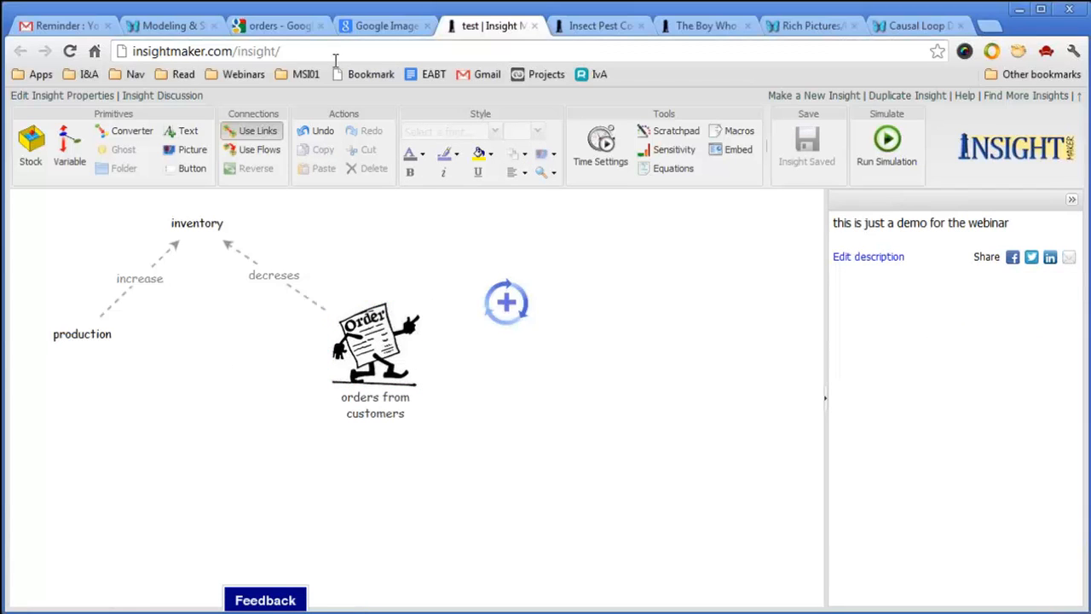
{"action": "left_click", "coordinate": [306, 27]}
Replace the Google Images search term with 'inventory' and run the search.
{"action": "double_click", "coordinate": [284, 150]}
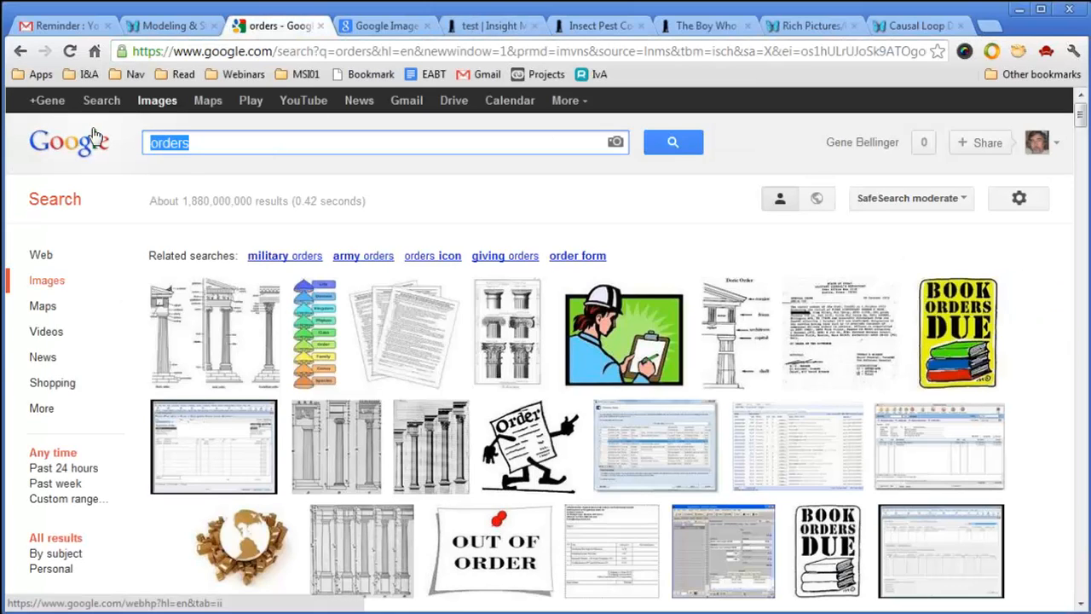
{"action": "type", "text": "inventory"}
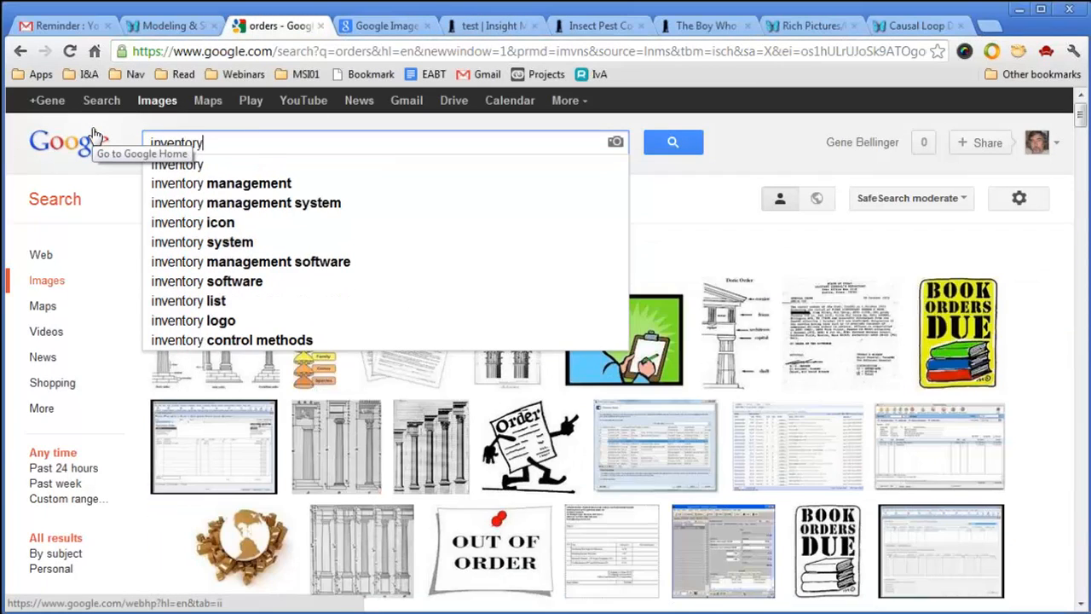
{"action": "key", "text": "Return"}
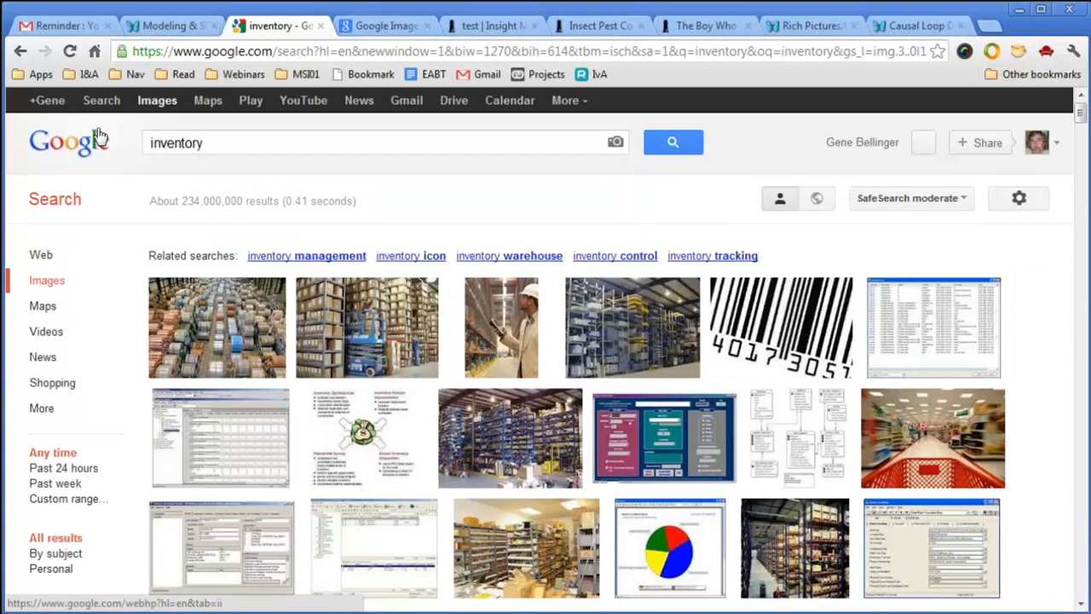
Open the warehouse shelving photo in a new tab, copy its image URL, and return to the test insight.
{"action": "right_click", "coordinate": [199, 328]}
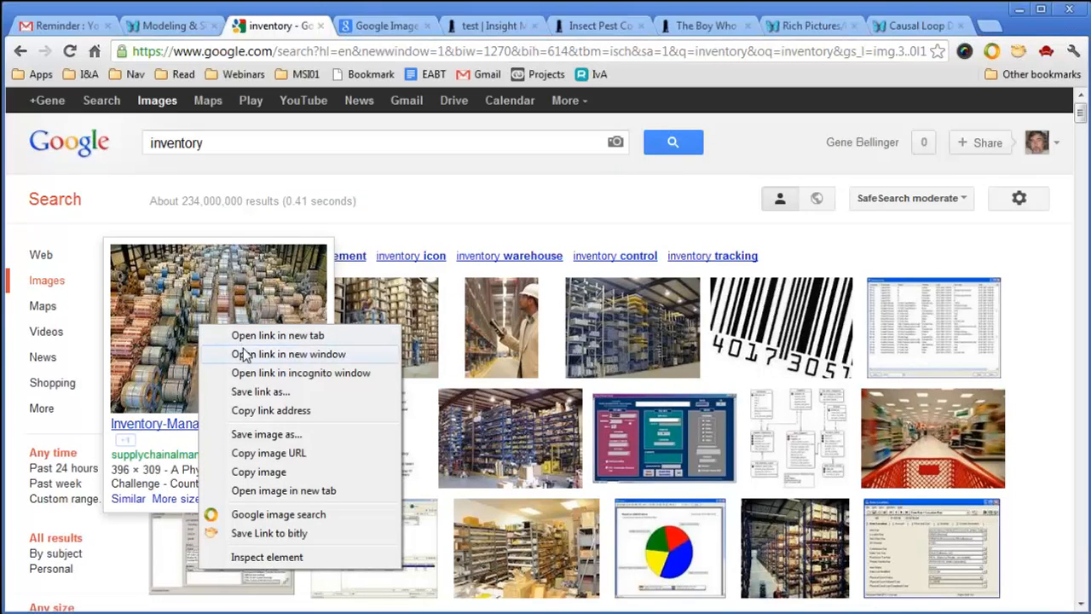
{"action": "left_click", "coordinate": [486, 190]}
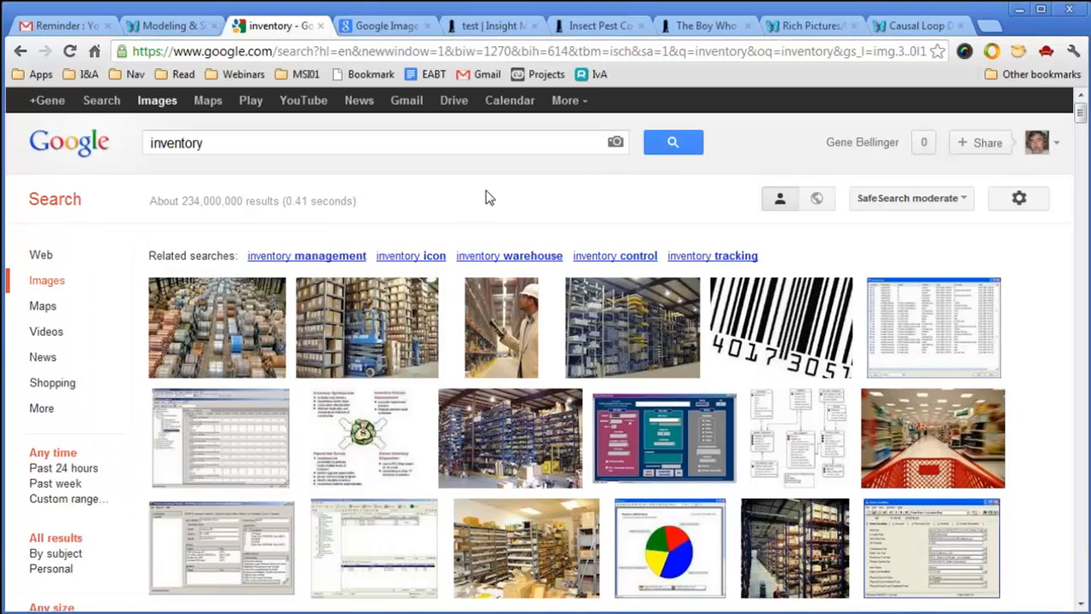
{"action": "right_click", "coordinate": [371, 322]}
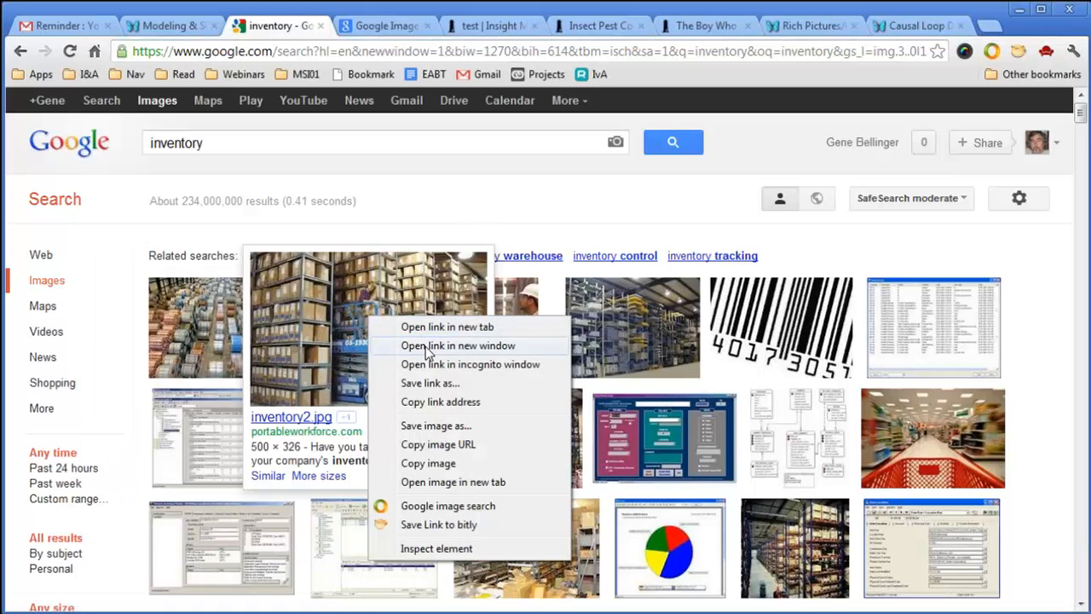
{"action": "left_click", "coordinate": [433, 328]}
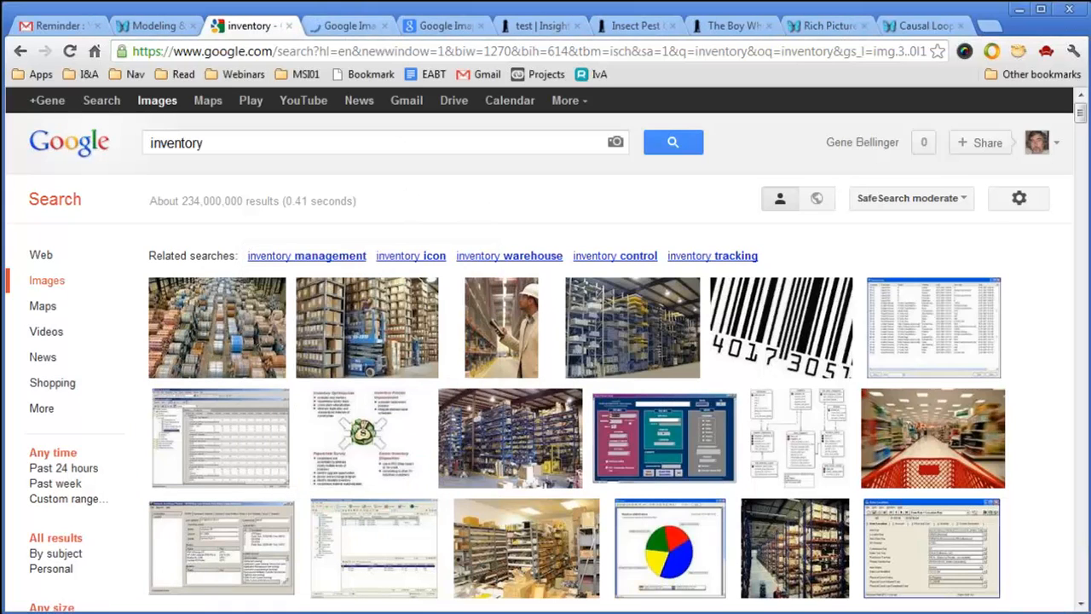
{"action": "left_click", "coordinate": [352, 27]}
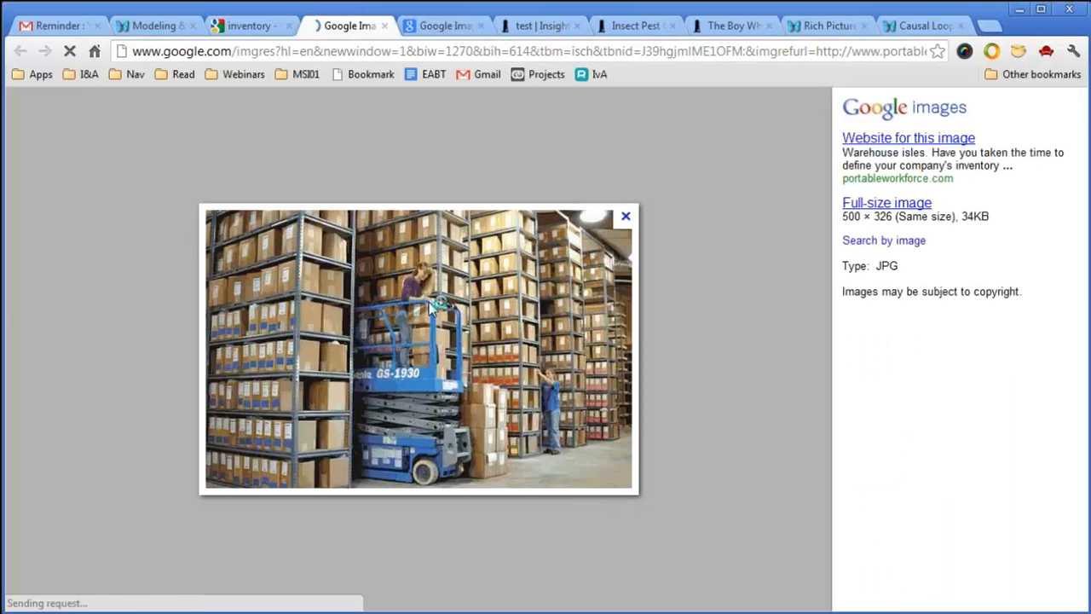
{"action": "right_click", "coordinate": [446, 305]}
{"action": "left_click", "coordinate": [489, 332]}
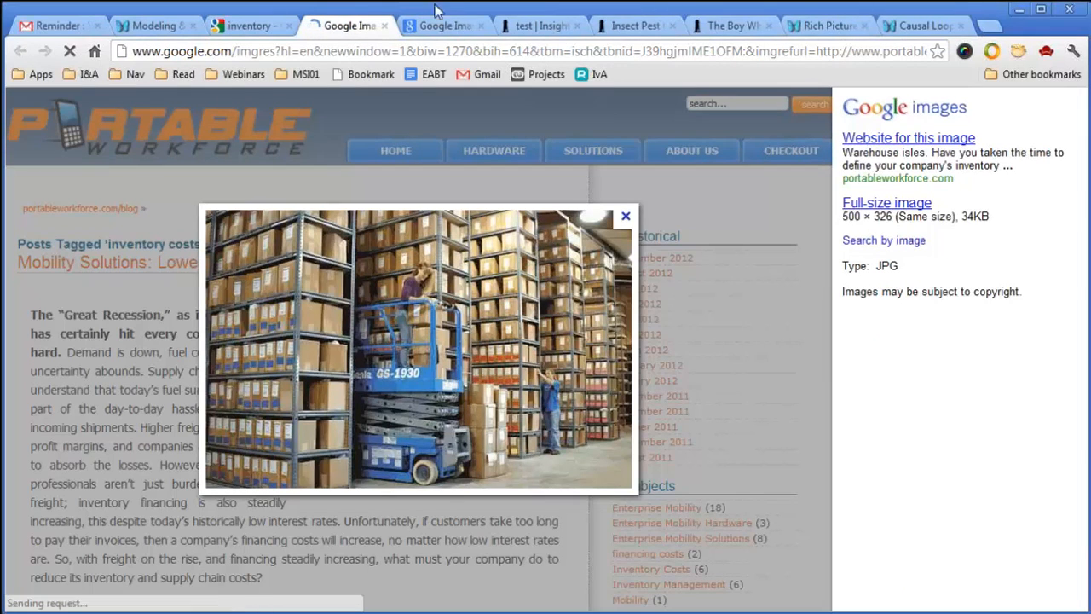
{"action": "left_click", "coordinate": [529, 28]}
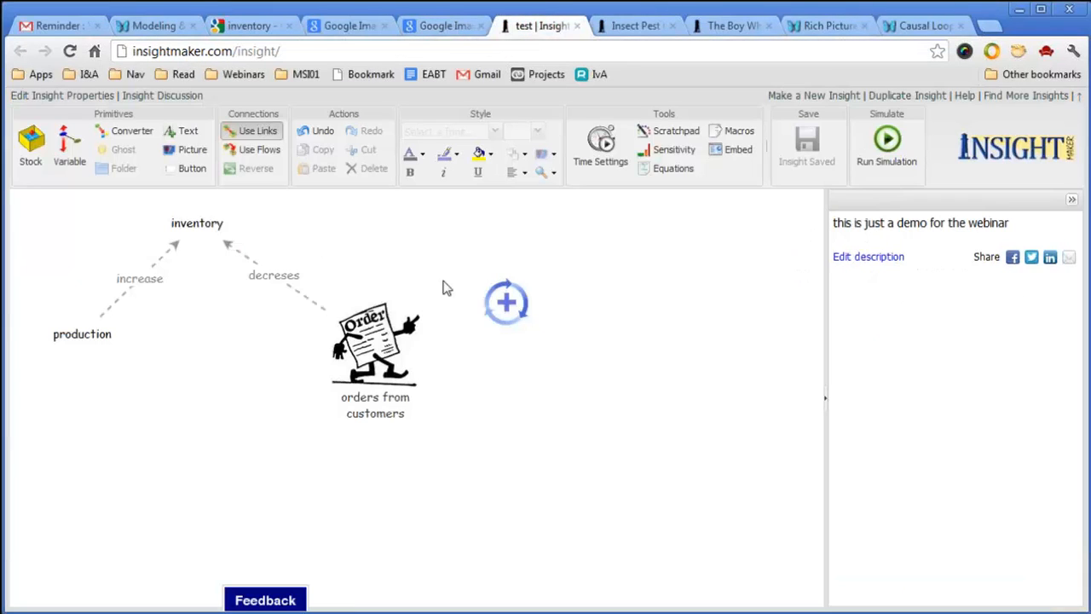
Set the Positive Feedback Clockwise picture's image to the copied warehouse photo URL.
{"action": "left_click", "coordinate": [522, 312]}
{"action": "left_click", "coordinate": [967, 312]}
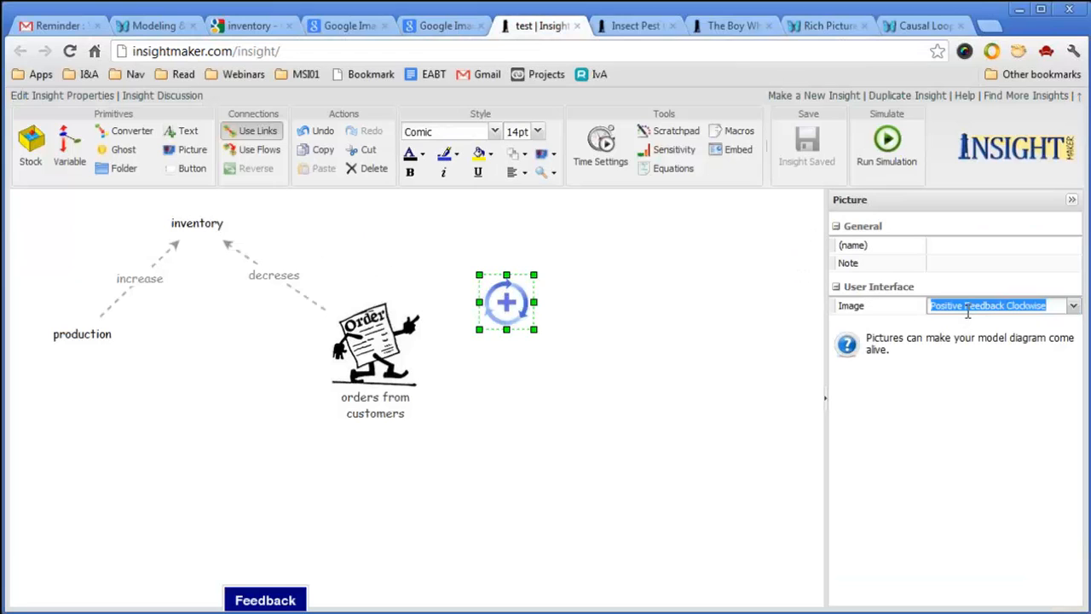
{"action": "key", "text": "ctrl+v"}
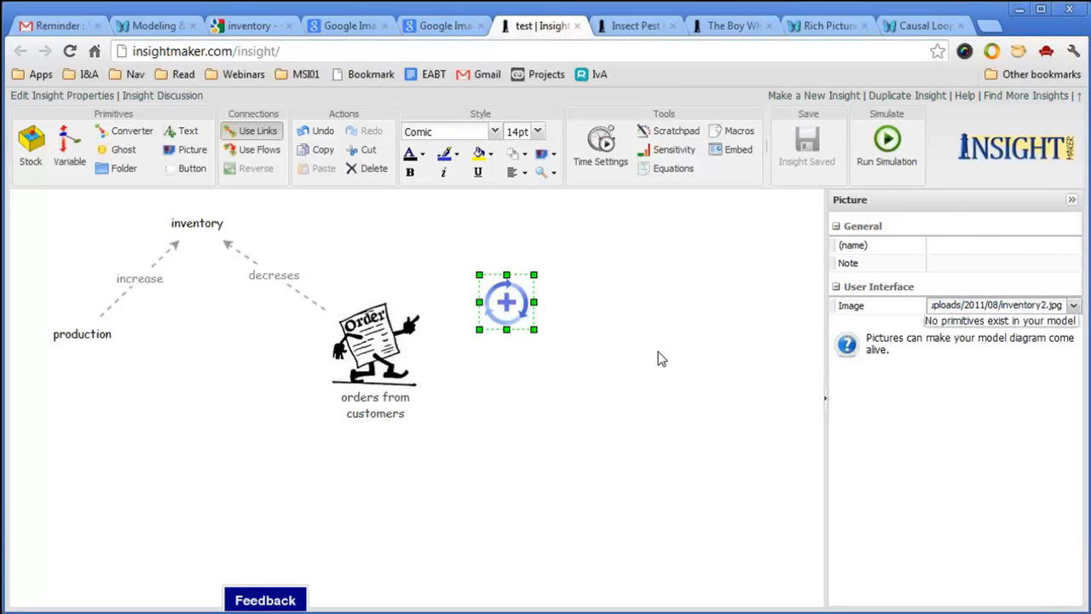
{"action": "left_click", "coordinate": [658, 351]}
Enlarge the warehouse picture and rearrange it, the orders picture and the diagram.
{"action": "left_click", "coordinate": [511, 302]}
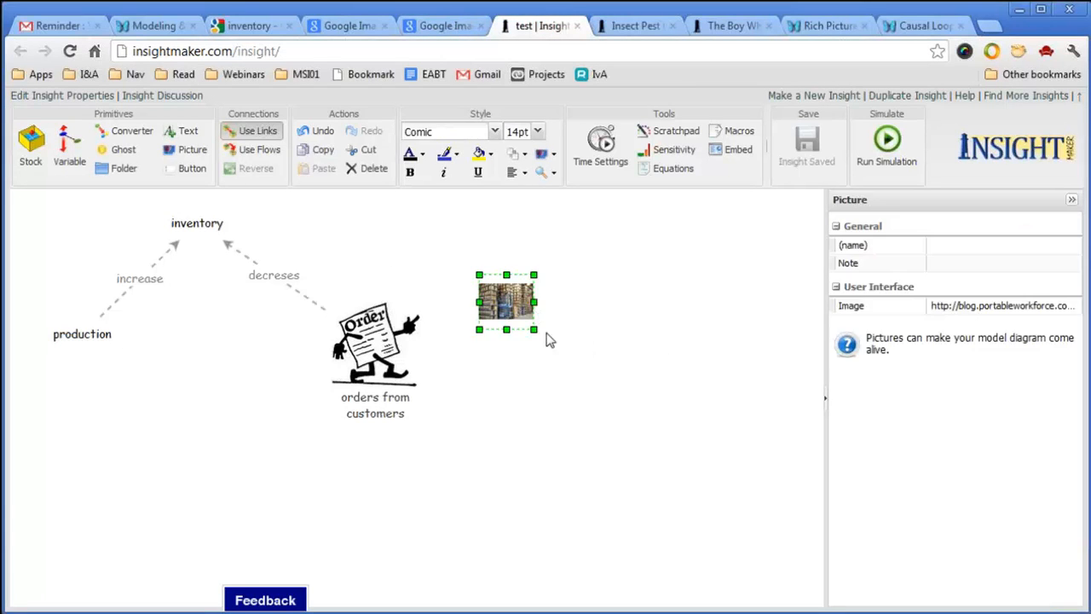
{"action": "left_click_drag", "start_coordinate": [534, 330], "coordinate": [605, 353]}
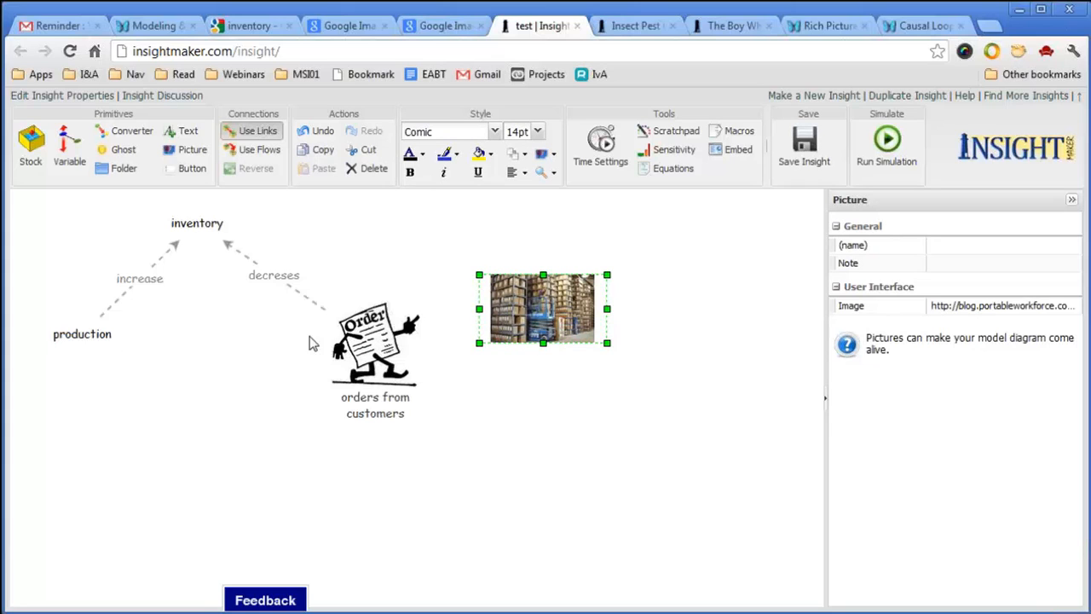
{"action": "left_click_drag", "start_coordinate": [501, 318], "coordinate": [424, 260]}
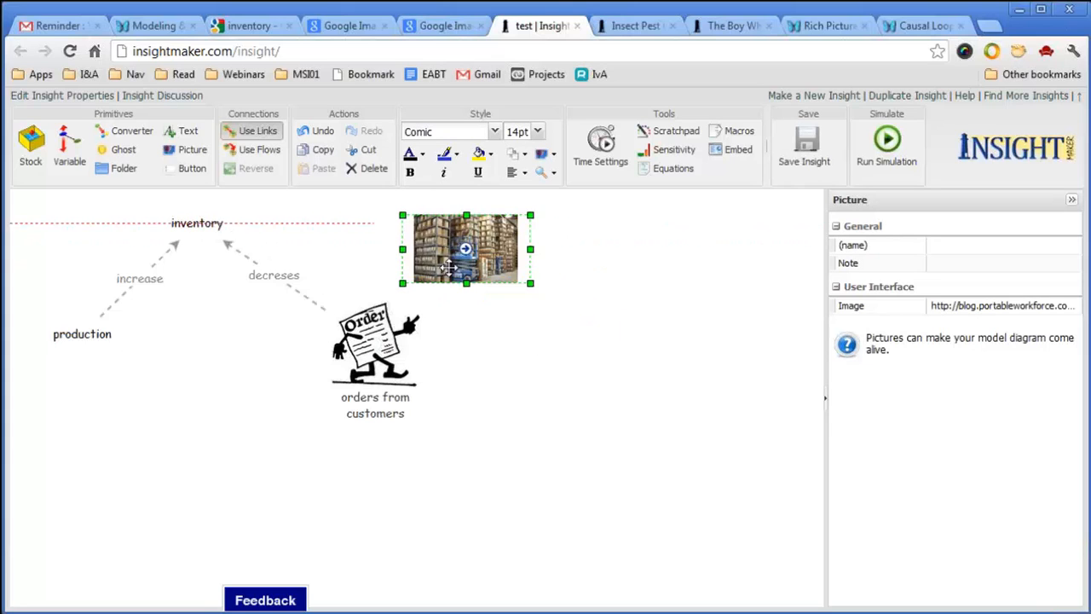
{"action": "left_click_drag", "start_coordinate": [383, 361], "coordinate": [421, 418]}
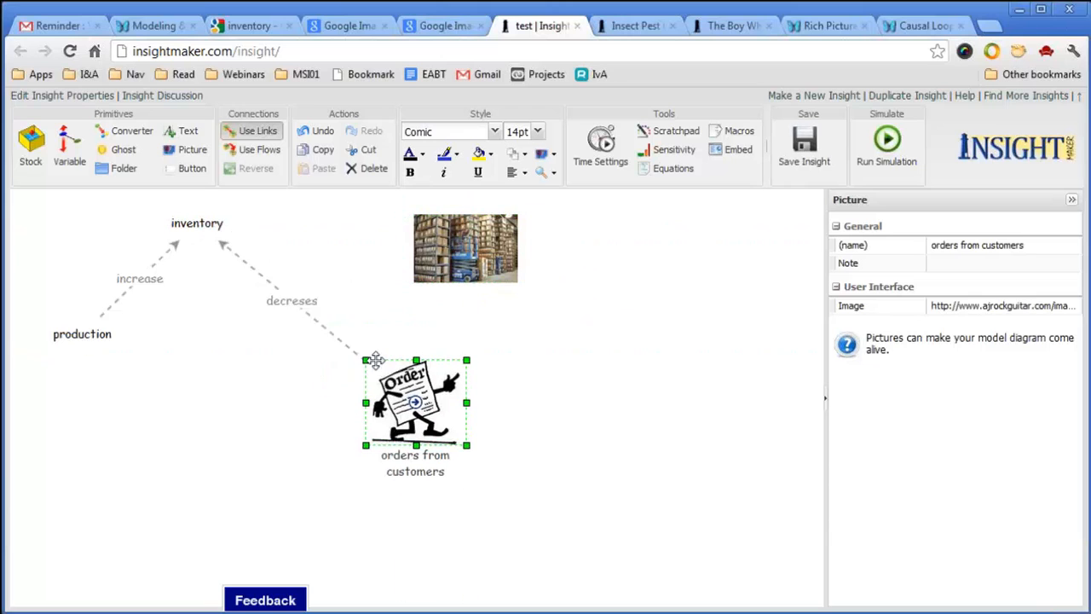
{"action": "left_click_drag", "start_coordinate": [526, 514], "coordinate": [15, 198]}
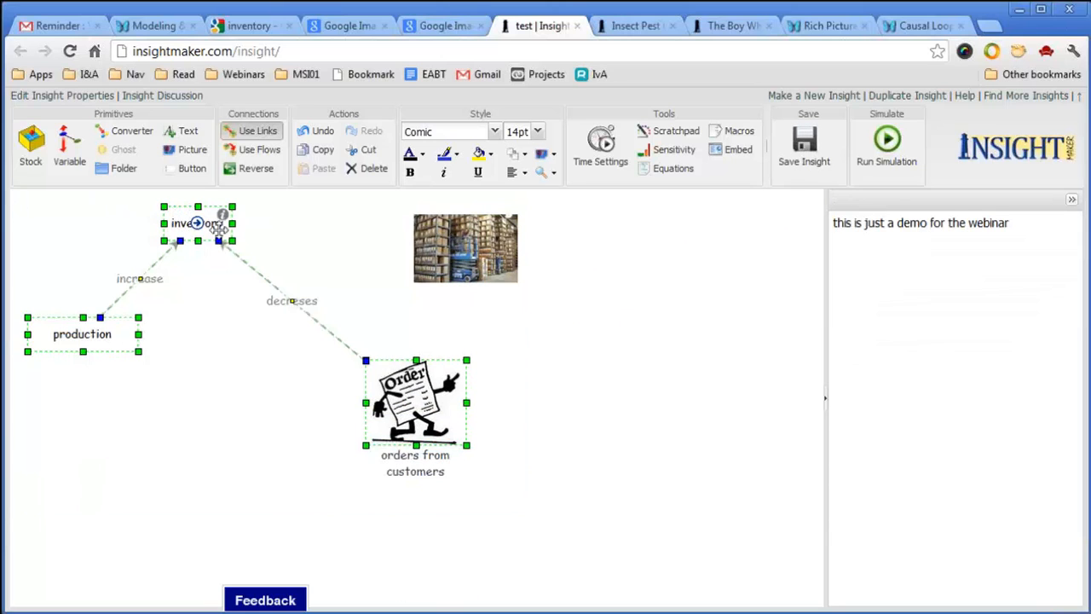
{"action": "left_click_drag", "start_coordinate": [223, 229], "coordinate": [500, 268]}
{"action": "left_click", "coordinate": [572, 340]}
Reconnect the decreses and increase links to the warehouse photo and delete the inventory label.
{"action": "left_click", "coordinate": [429, 383]}
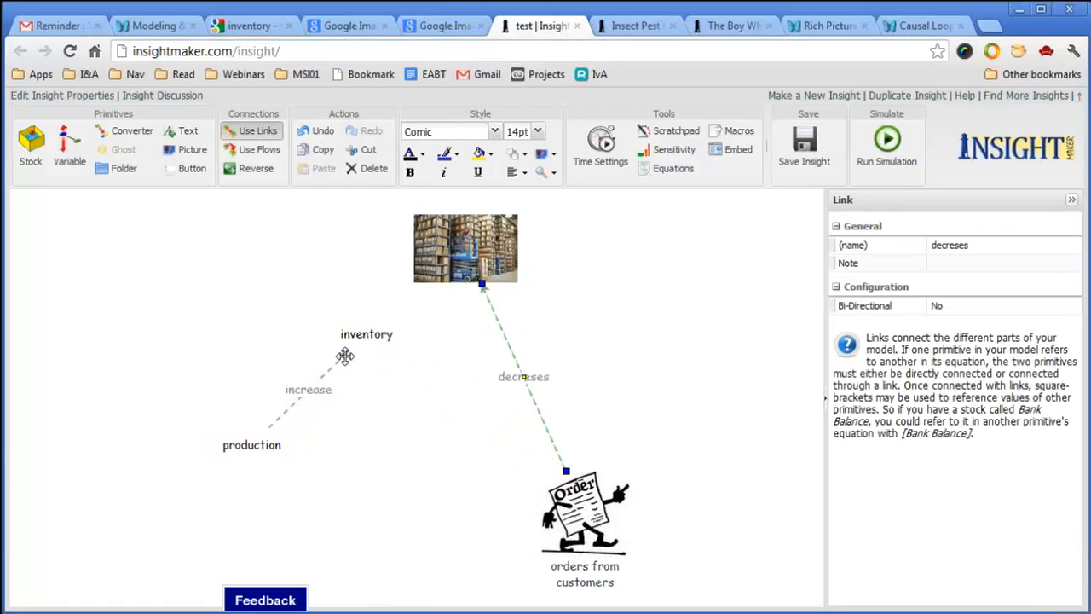
{"action": "left_click", "coordinate": [352, 352]}
{"action": "left_click_drag", "start_coordinate": [352, 352], "coordinate": [456, 260]}
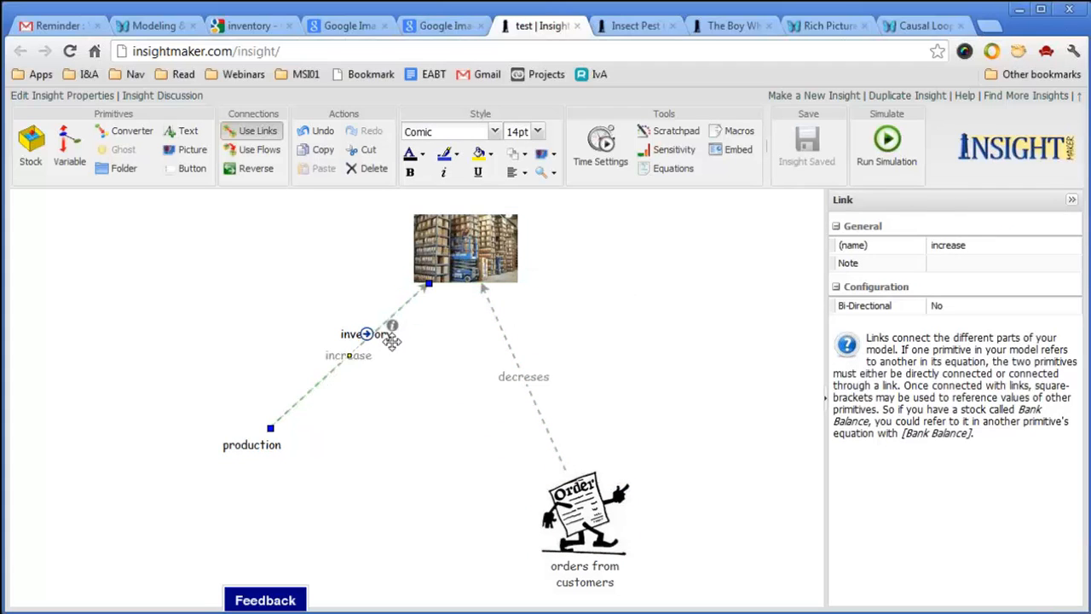
{"action": "left_click", "coordinate": [347, 333]}
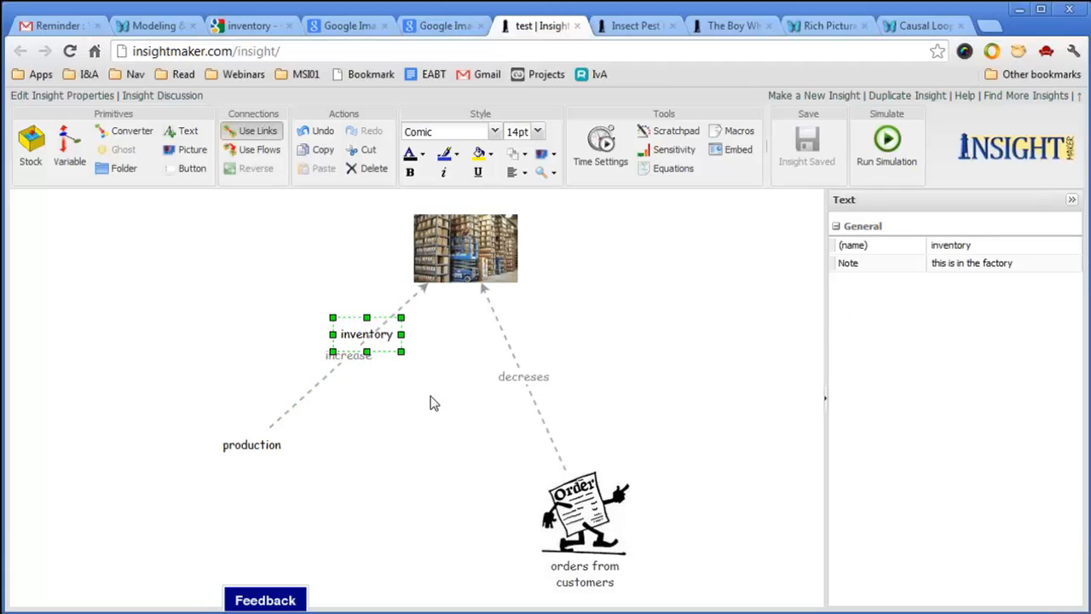
{"action": "left_click", "coordinate": [375, 171]}
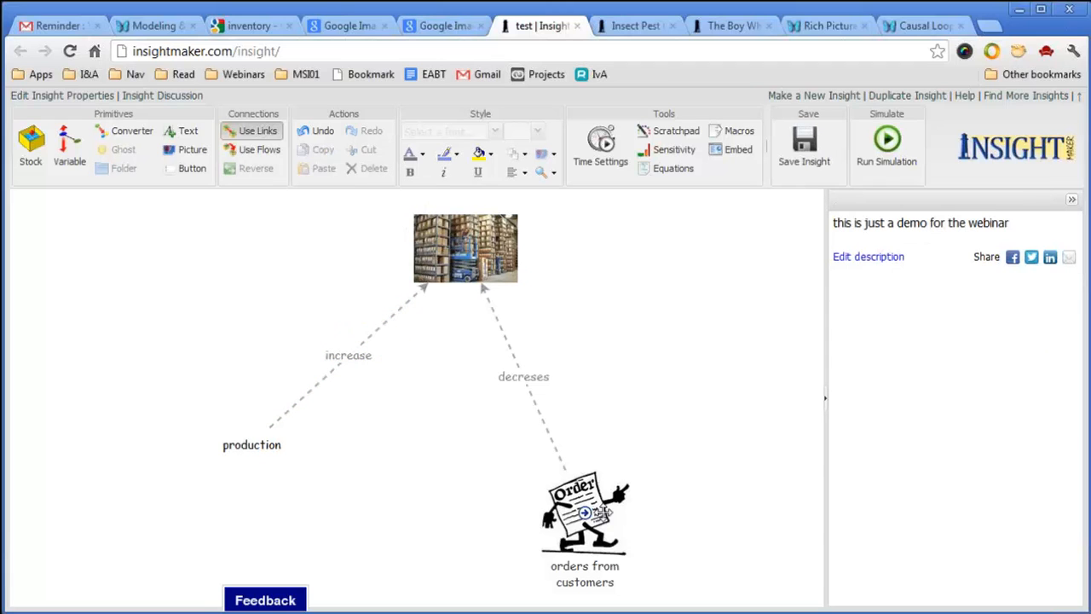
Move the orders picture up and the production label up-right, then save.
{"action": "left_click_drag", "start_coordinate": [587, 494], "coordinate": [616, 395]}
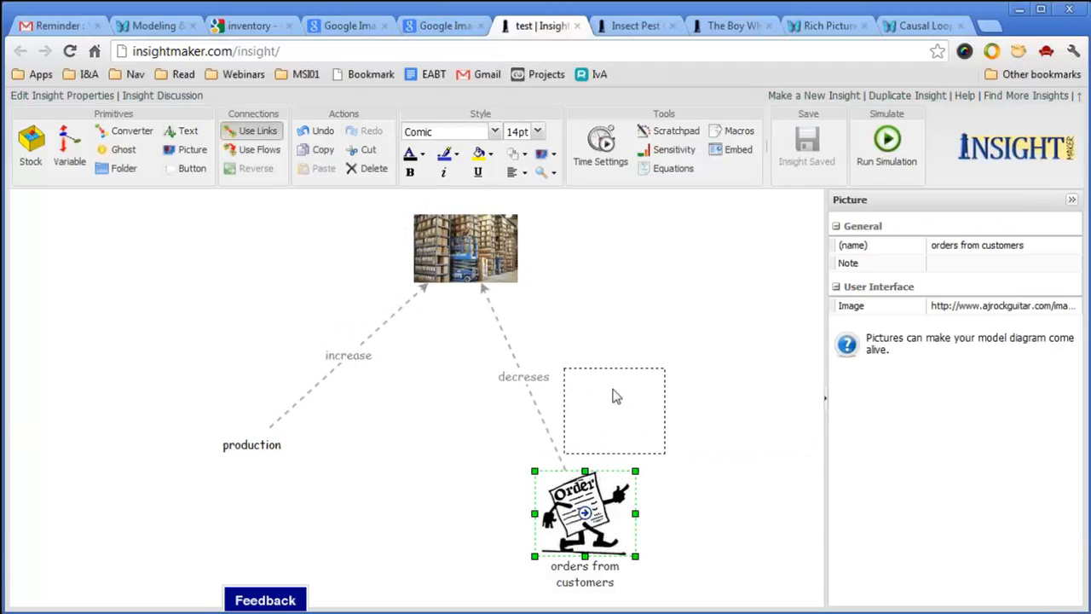
{"action": "left_click_drag", "start_coordinate": [289, 452], "coordinate": [315, 418]}
{"action": "key", "text": "ctrl+s"}
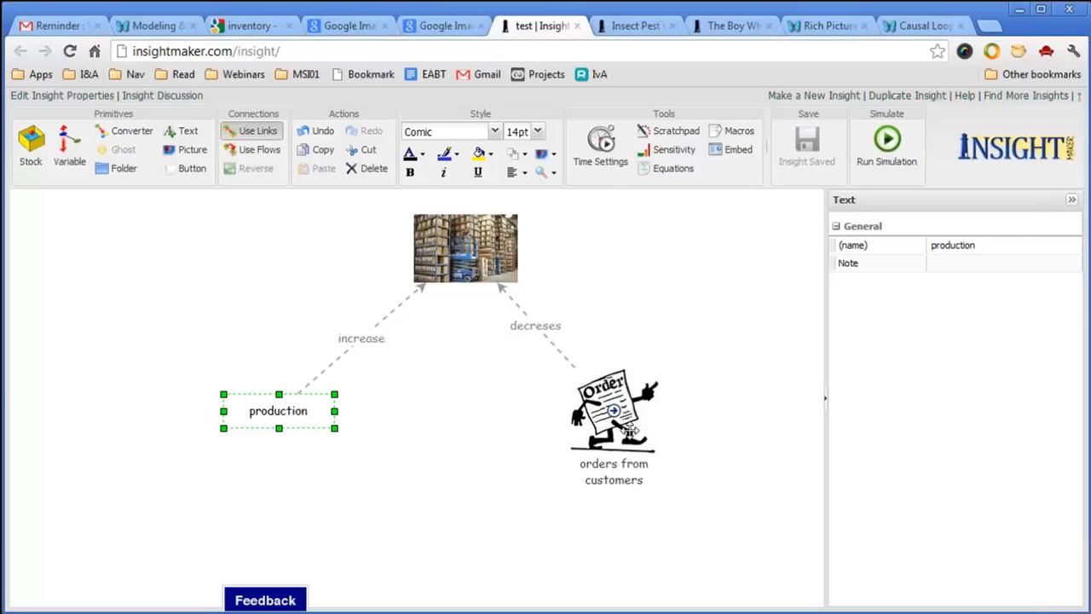
Nudge the orders picture higher and the production label right, then save again.
{"action": "left_click_drag", "start_coordinate": [630, 431], "coordinate": [631, 403]}
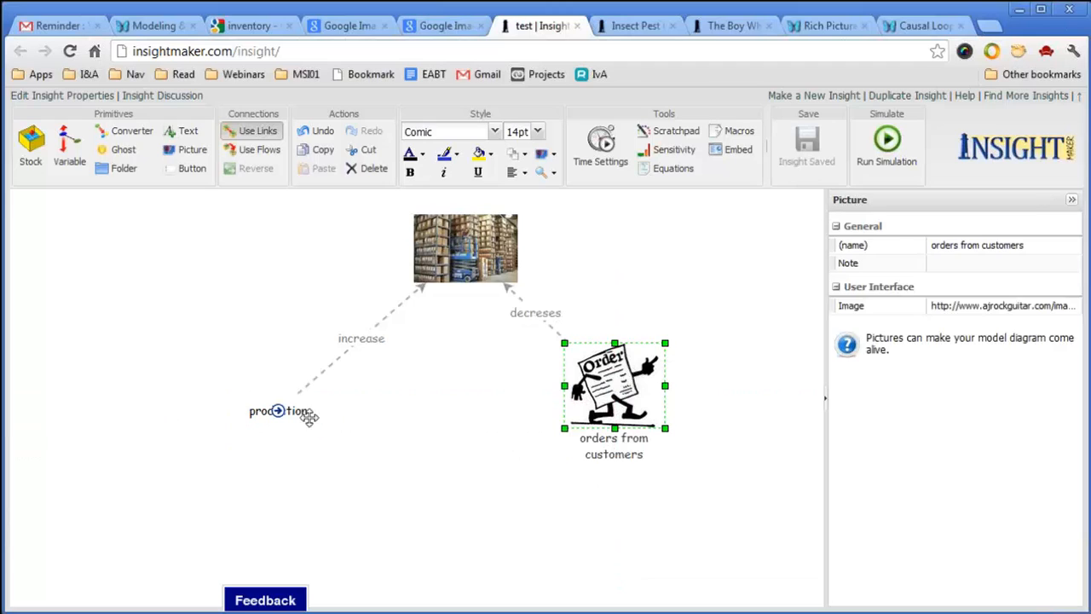
{"action": "left_click_drag", "start_coordinate": [312, 421], "coordinate": [347, 416]}
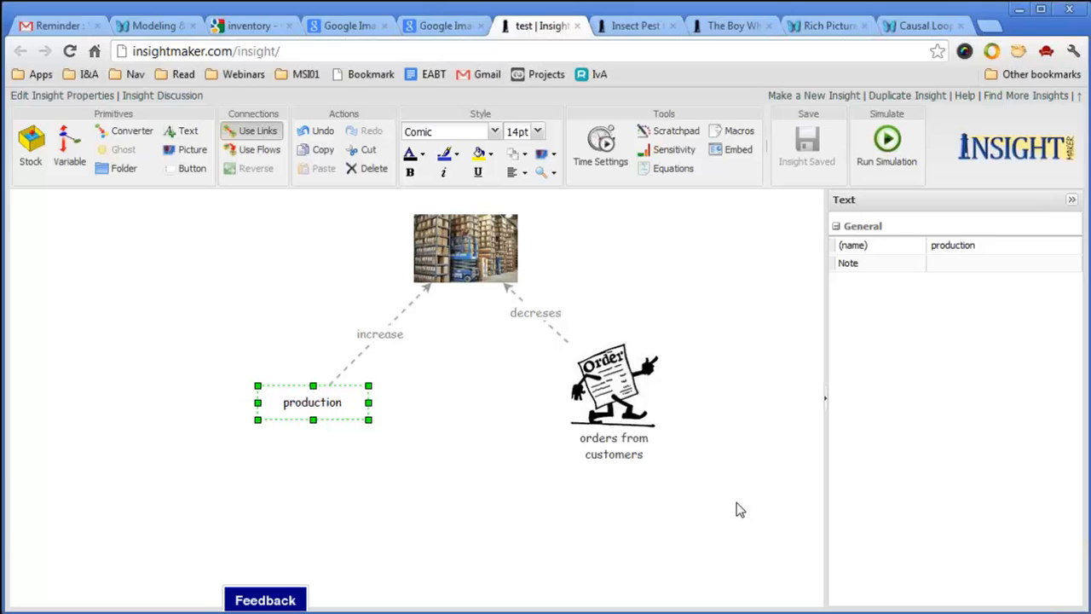
{"action": "left_click", "coordinate": [626, 405]}
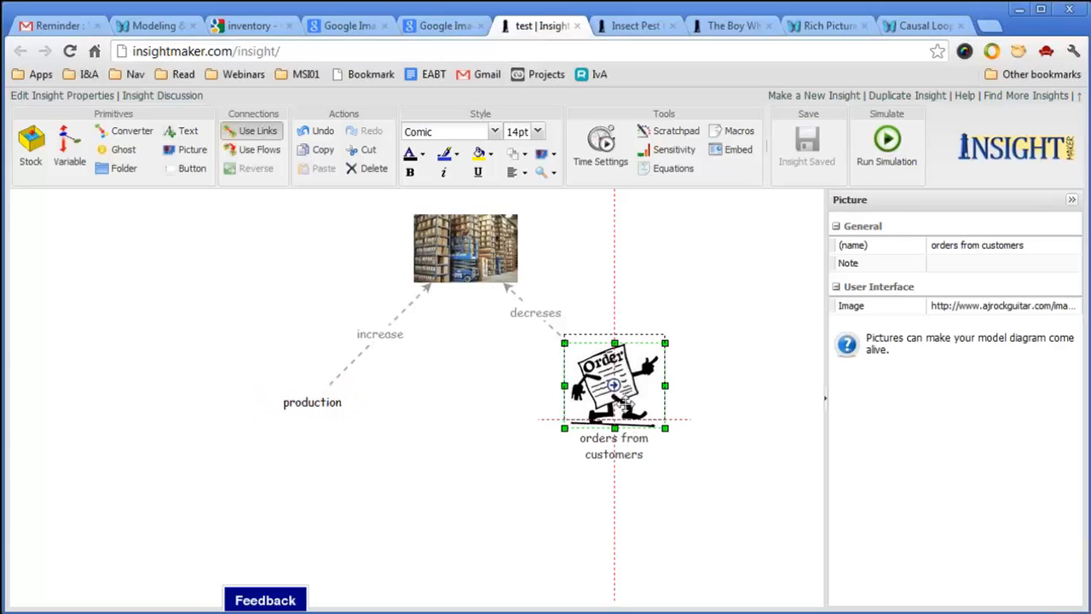
{"action": "left_click_drag", "start_coordinate": [622, 403], "coordinate": [623, 401]}
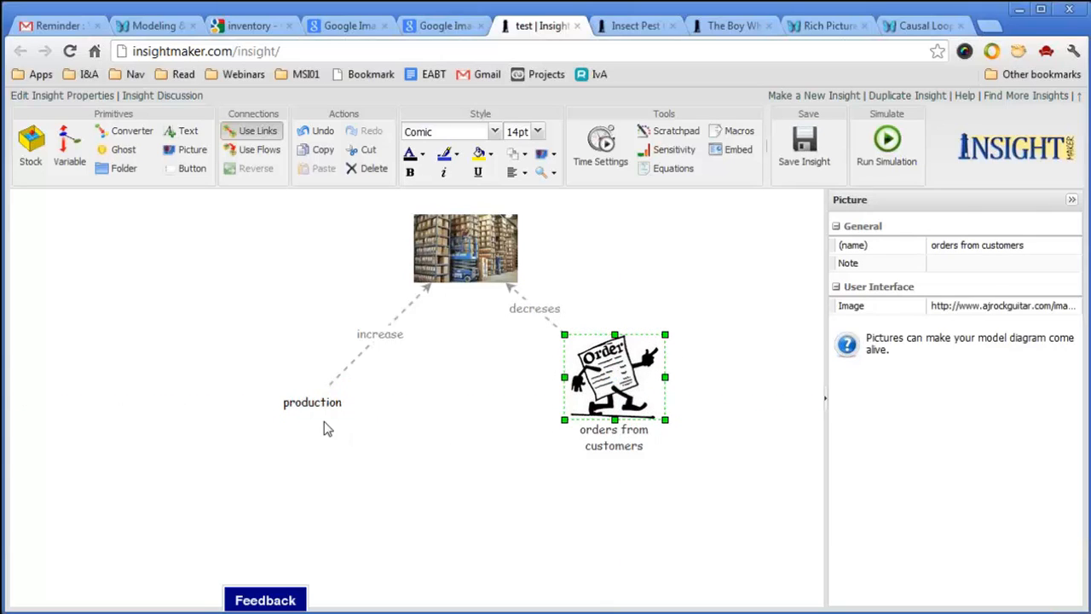
{"action": "left_click_drag", "start_coordinate": [331, 404], "coordinate": [361, 406]}
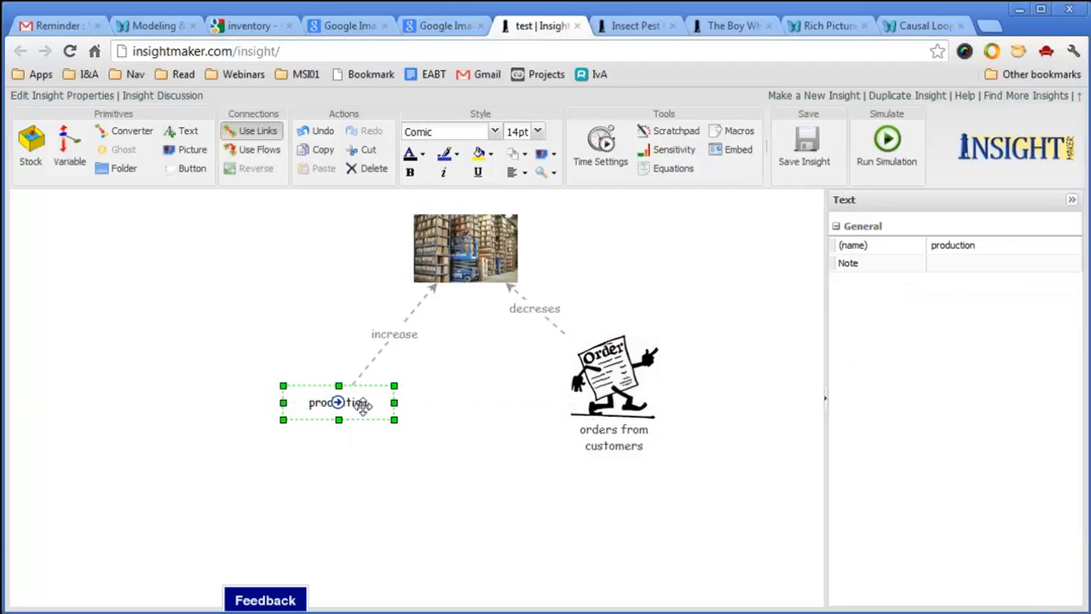
{"action": "key", "text": "ctrl+s"}
{"action": "left_click", "coordinate": [514, 507]}
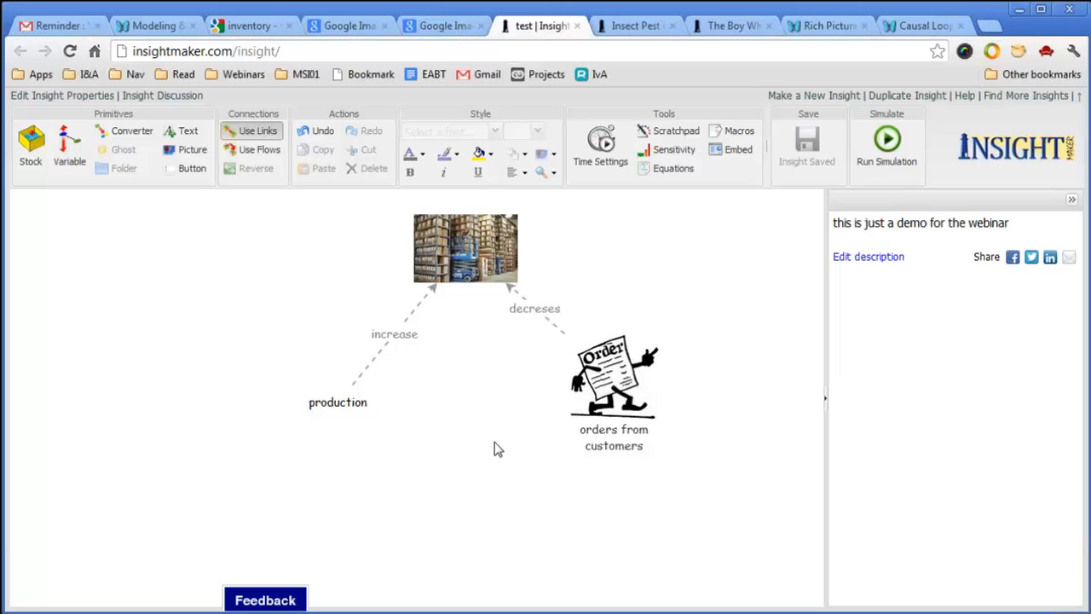
Add a picture element left of production and clear its Growth image.
{"action": "left_click", "coordinate": [189, 159]}
{"action": "left_click", "coordinate": [178, 305]}
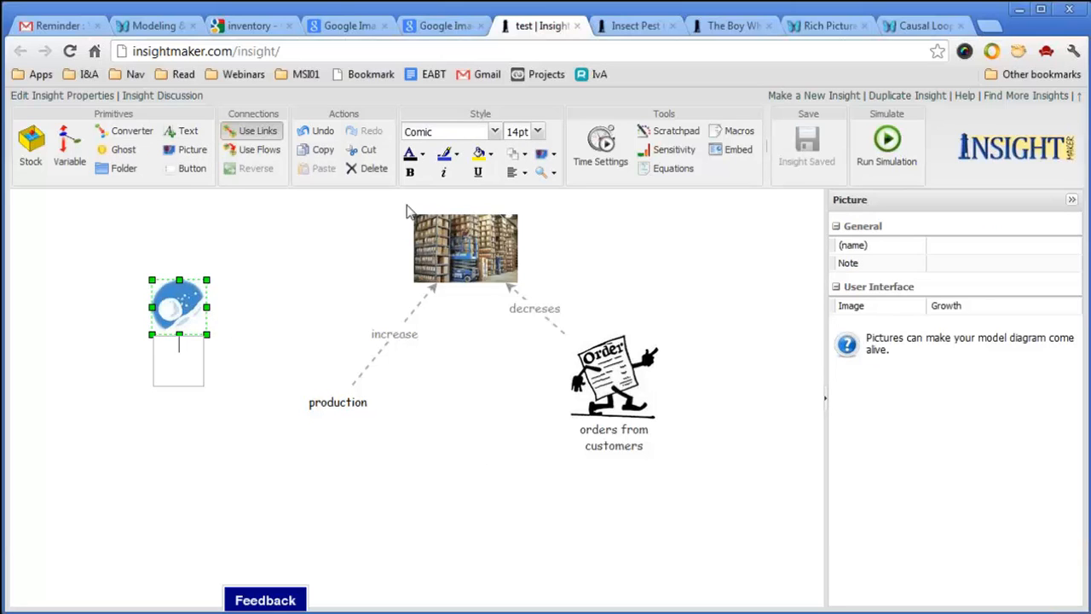
{"action": "left_click", "coordinate": [965, 309]}
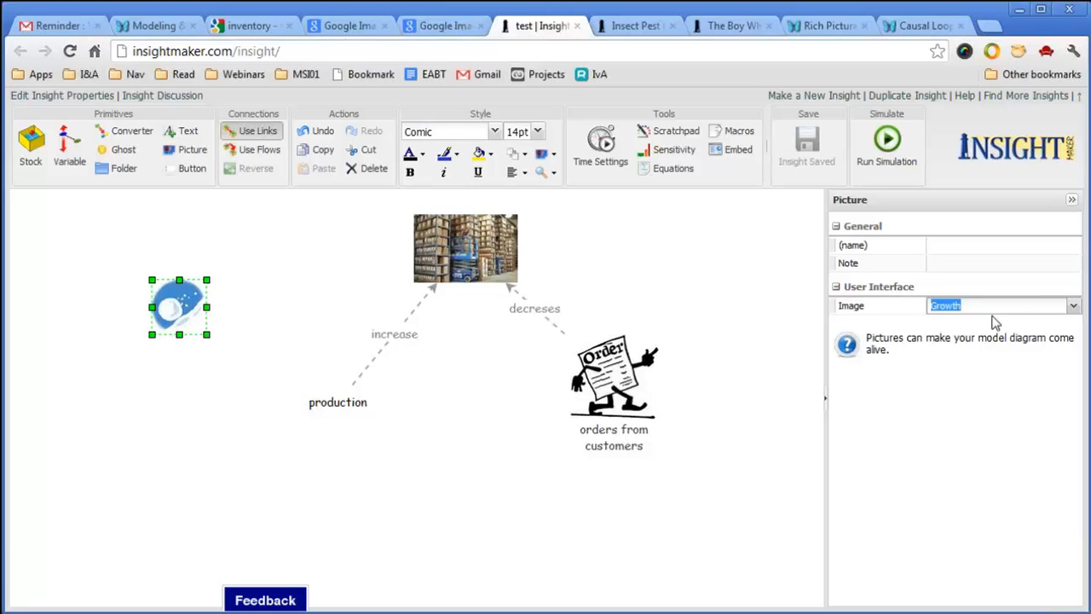
{"action": "key", "text": "BackSpace"}
{"action": "left_click", "coordinate": [293, 244]}
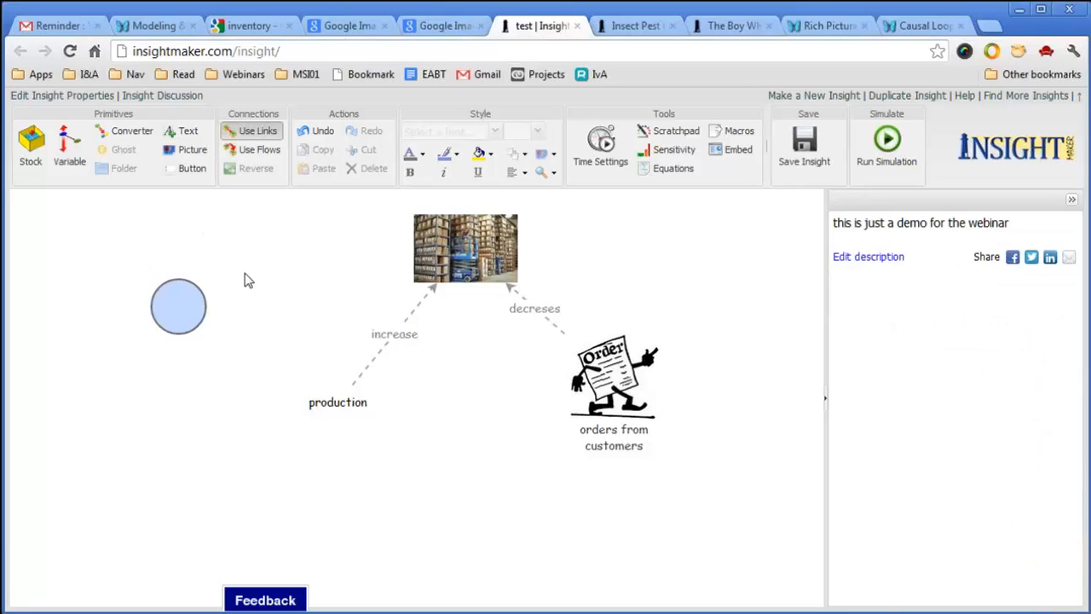
Name the picture 'text' and position its label in the middle.
{"action": "left_click", "coordinate": [193, 308]}
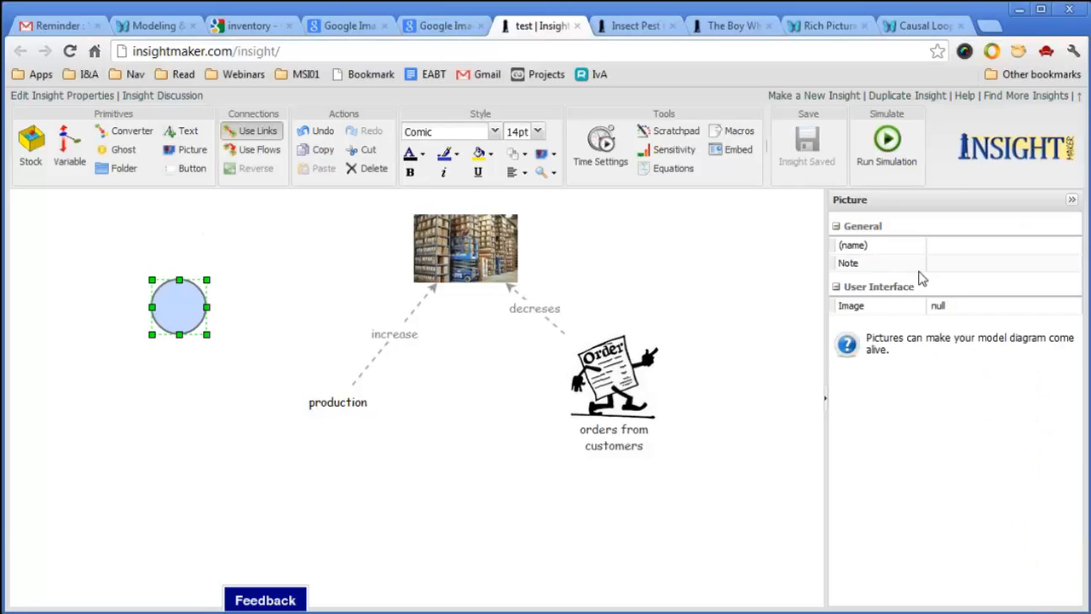
{"action": "left_click", "coordinate": [944, 246]}
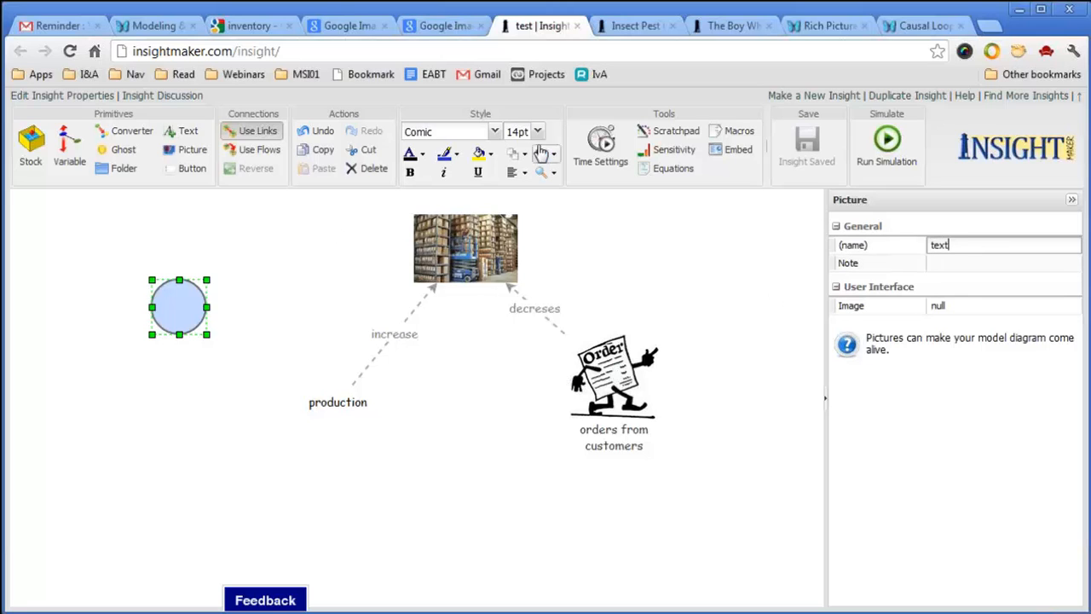
{"action": "left_click", "coordinate": [259, 348]}
{"action": "left_click", "coordinate": [178, 307]}
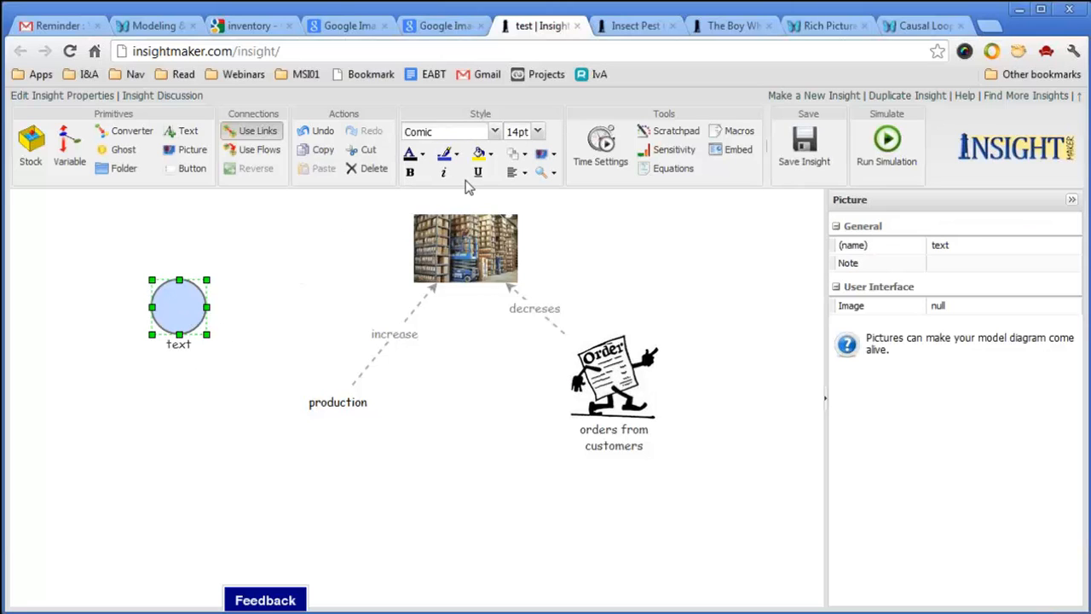
{"action": "left_click", "coordinate": [520, 172]}
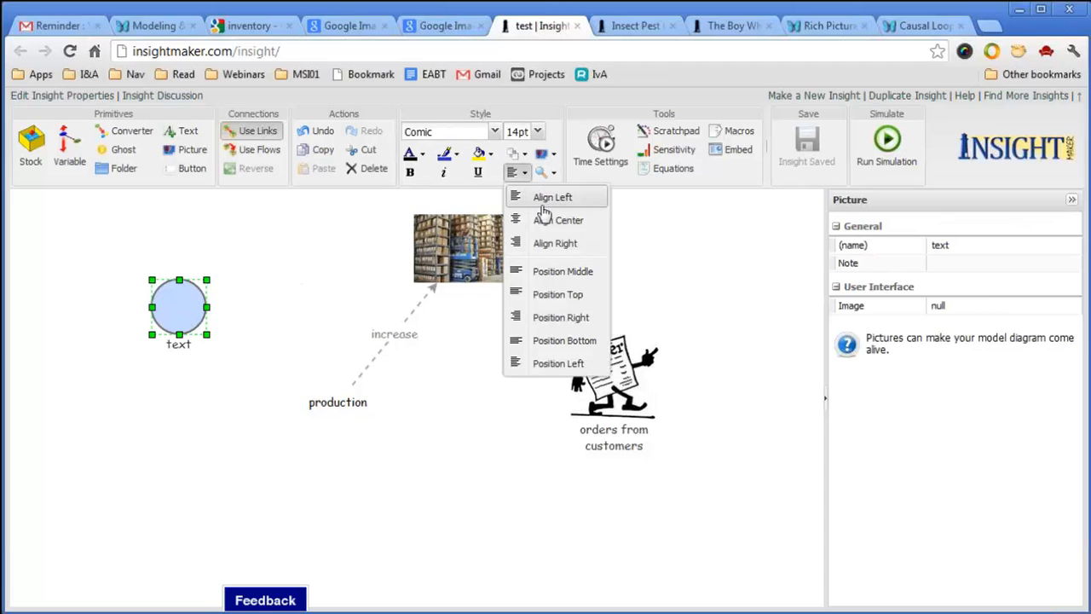
{"action": "left_click", "coordinate": [567, 275]}
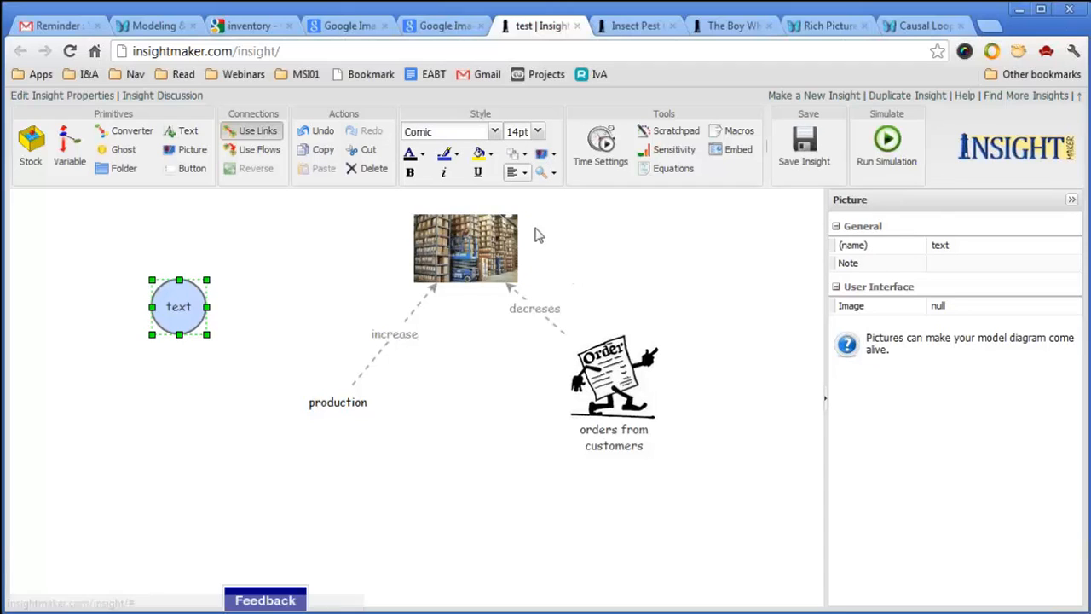
Make the text element's fill and outline transparent and widen its box.
{"action": "left_click", "coordinate": [491, 156]}
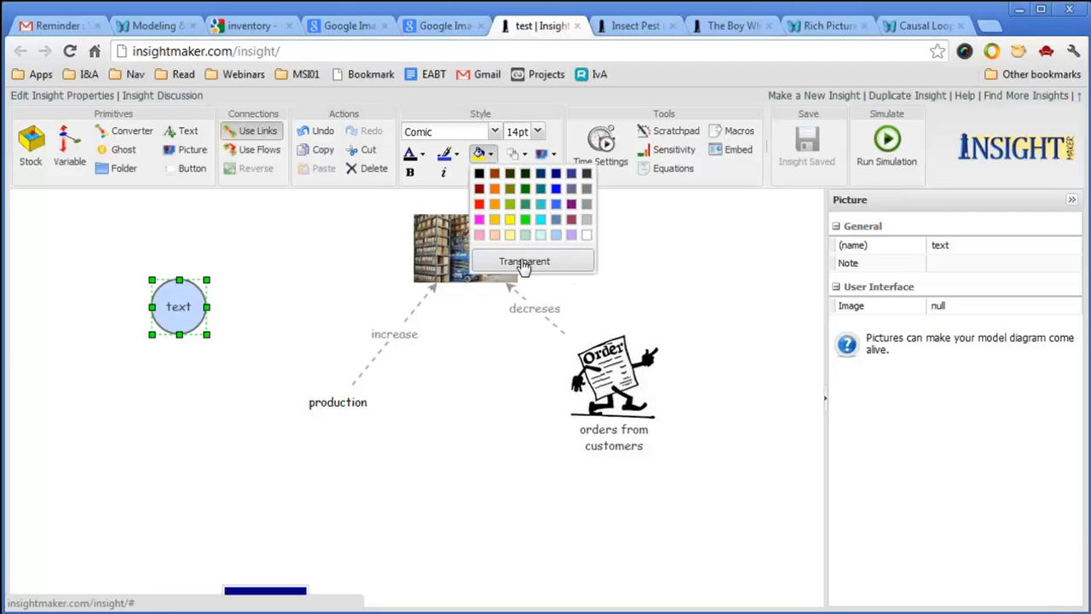
{"action": "left_click", "coordinate": [518, 263]}
{"action": "left_click", "coordinate": [450, 157]}
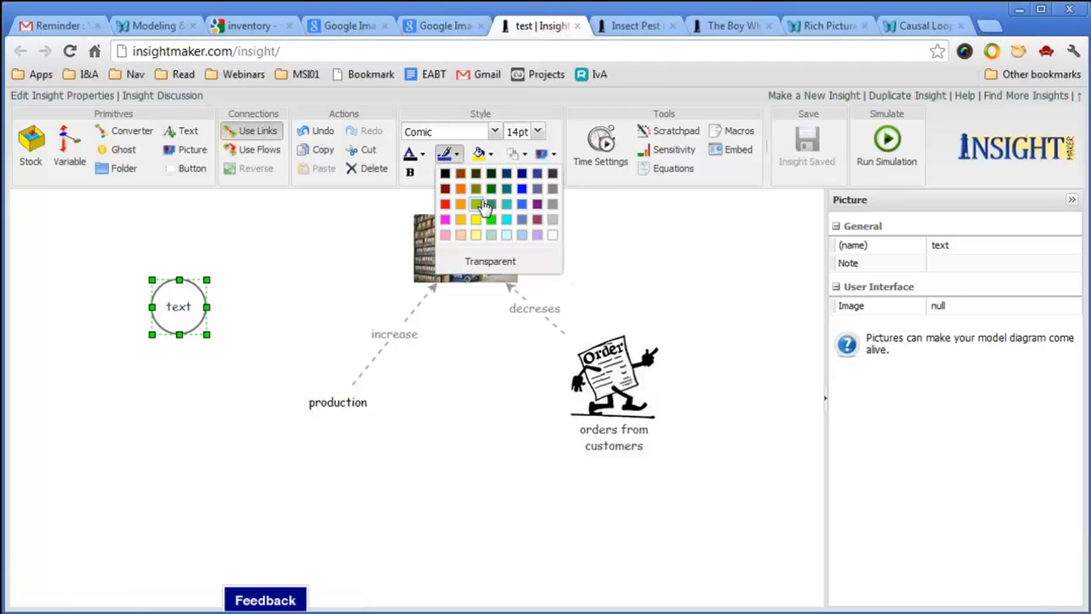
{"action": "left_click", "coordinate": [487, 261]}
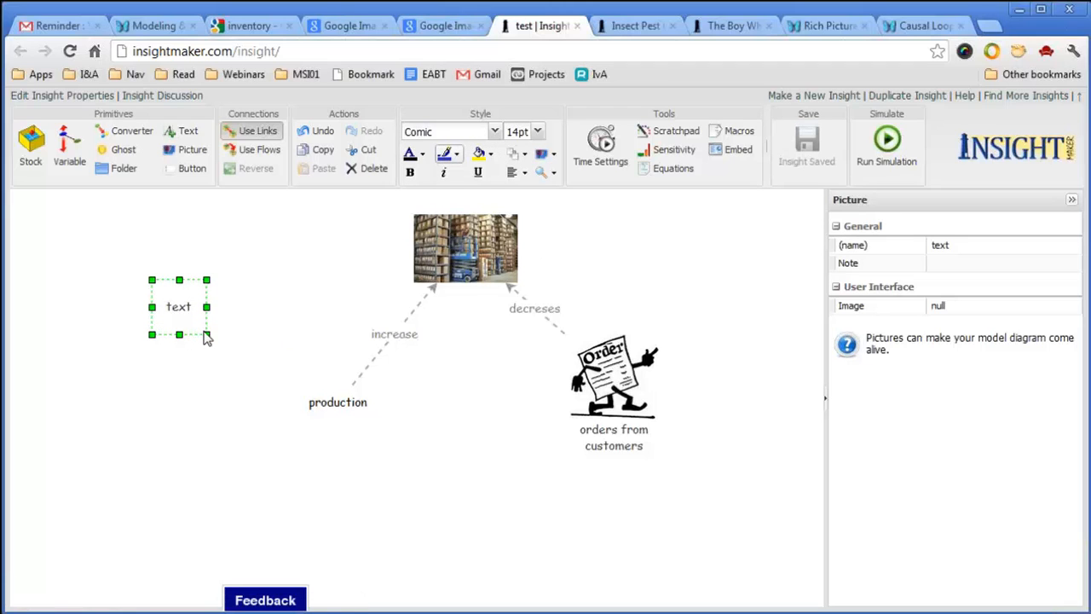
{"action": "left_click_drag", "start_coordinate": [209, 335], "coordinate": [322, 398]}
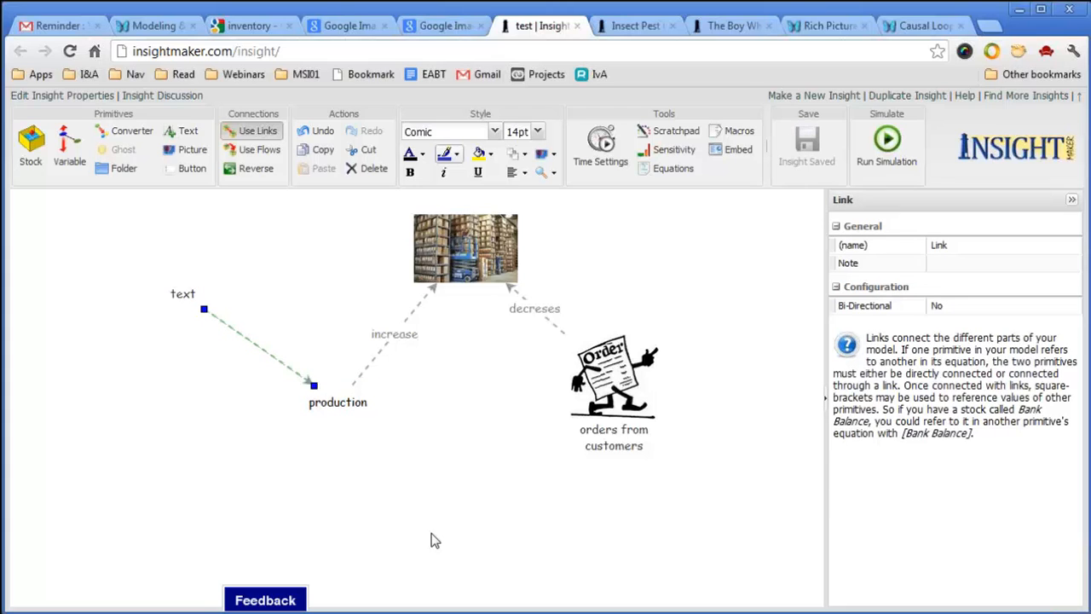
Shrink the text element's box slightly to fit its label.
{"action": "mouse_move", "coordinate": [179, 309]}
{"action": "left_click", "coordinate": [167, 311]}
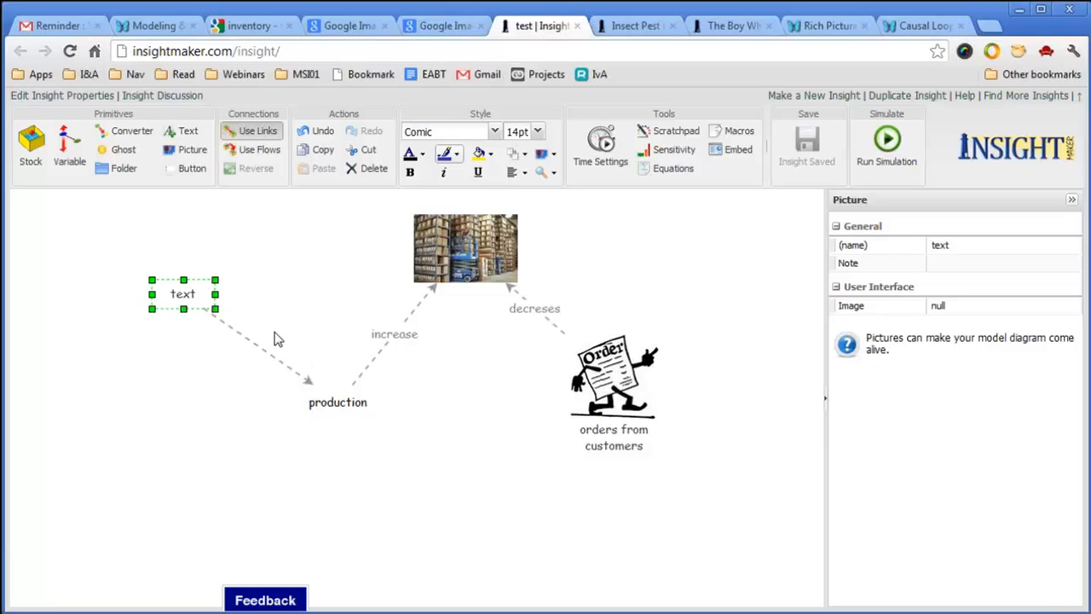
{"action": "left_click_drag", "start_coordinate": [213, 309], "coordinate": [207, 300]}
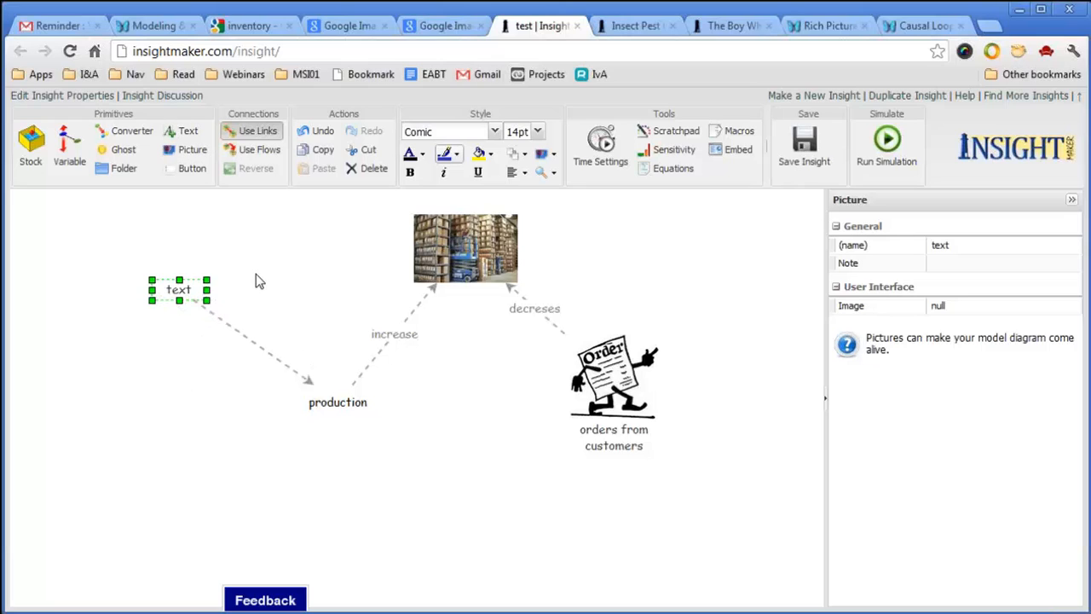
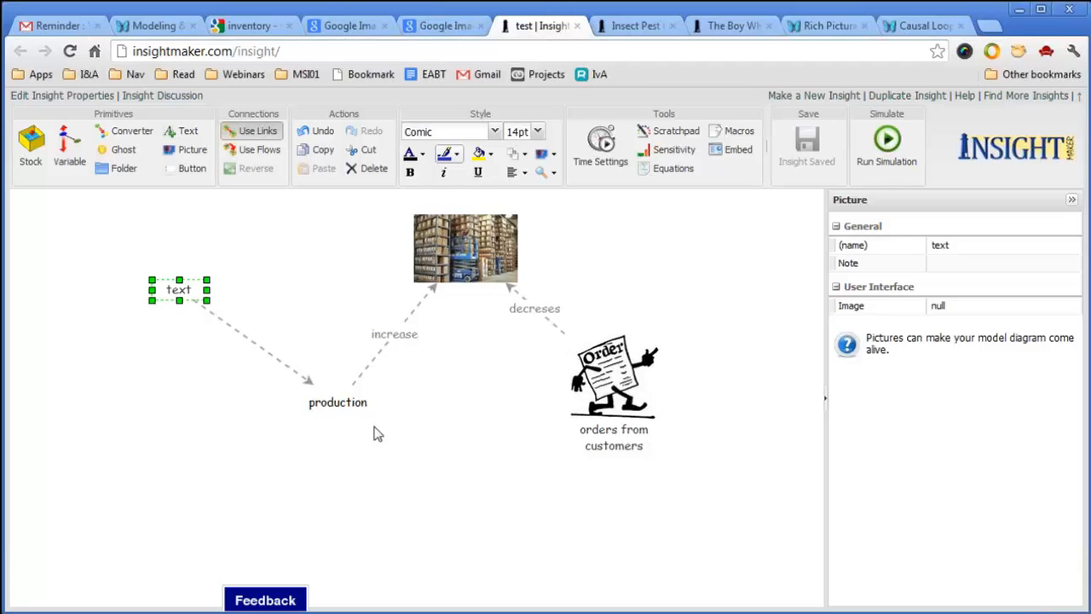
Move the production label down-left and the orders from customers picture down-right.
{"action": "left_click_drag", "start_coordinate": [365, 411], "coordinate": [330, 445]}
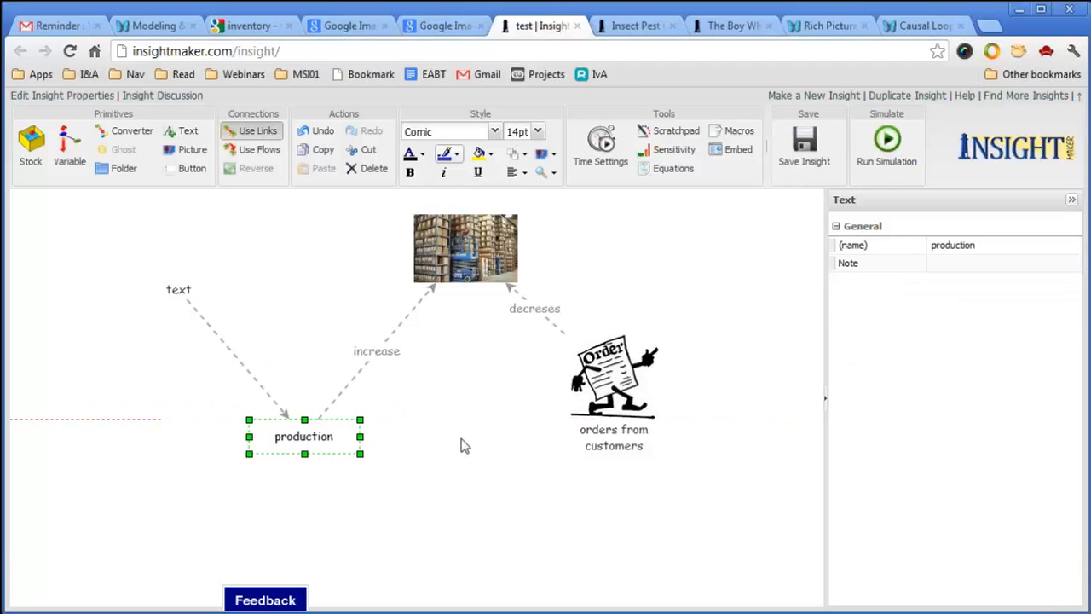
{"action": "left_click_drag", "start_coordinate": [634, 416], "coordinate": [667, 460]}
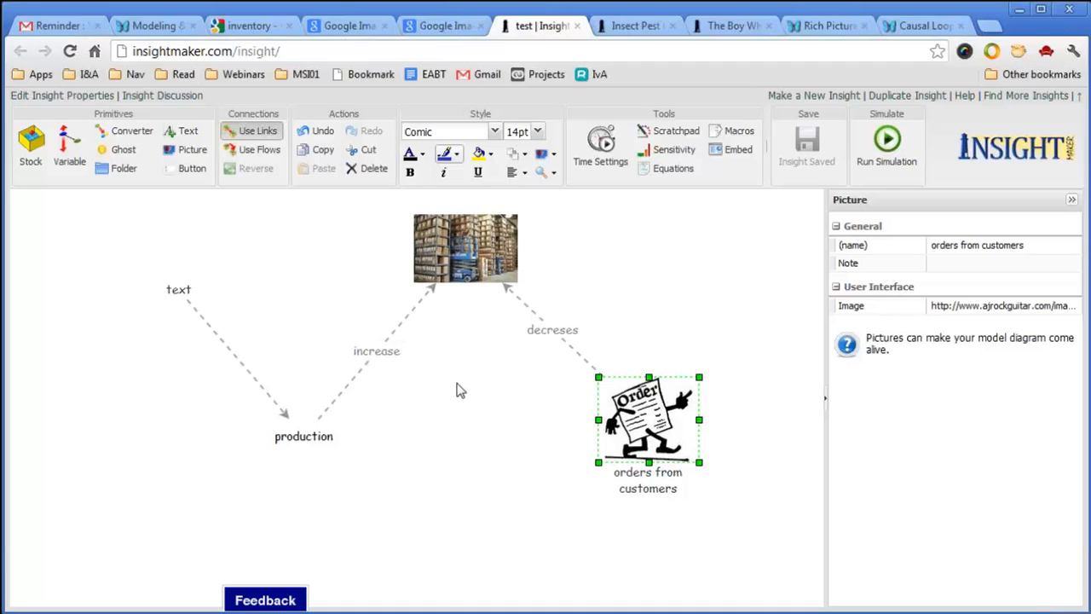
Add bend points to the increase link and pull them into a zigzag path.
{"action": "left_click", "coordinate": [402, 322]}
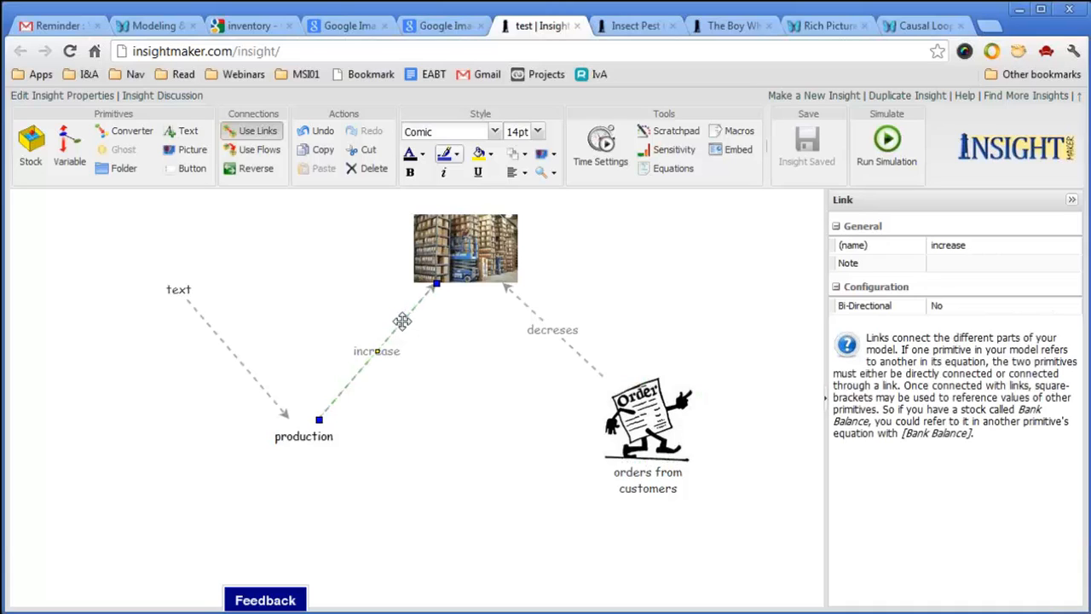
{"action": "left_click", "coordinate": [402, 322]}
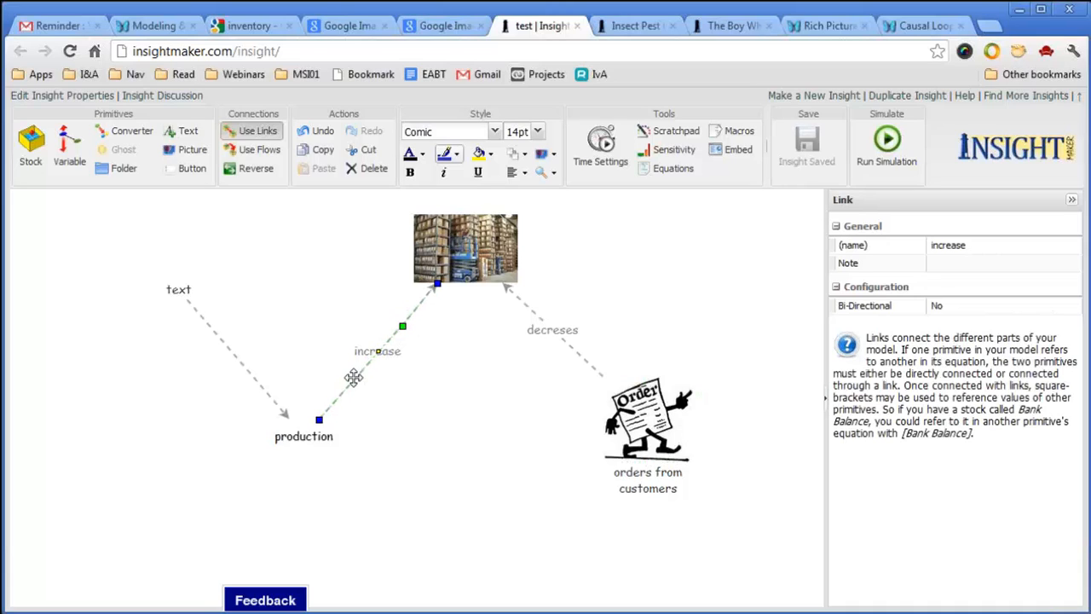
{"action": "left_click", "coordinate": [352, 380]}
{"action": "left_click_drag", "start_coordinate": [352, 380], "coordinate": [309, 335]}
{"action": "left_click_drag", "start_coordinate": [405, 333], "coordinate": [411, 369]}
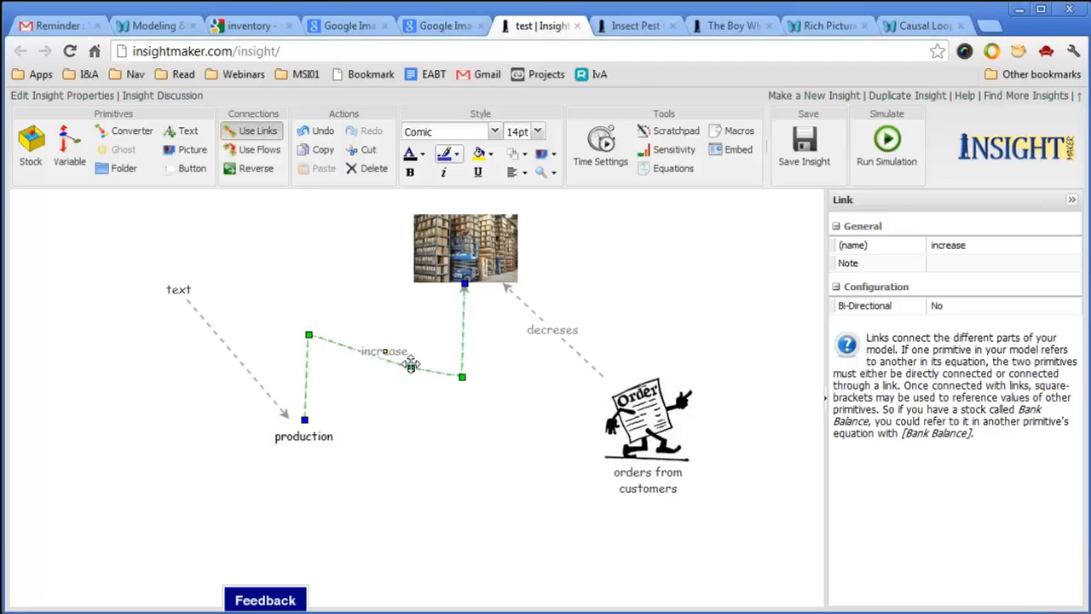
{"action": "left_click_drag", "start_coordinate": [463, 324], "coordinate": [462, 327]}
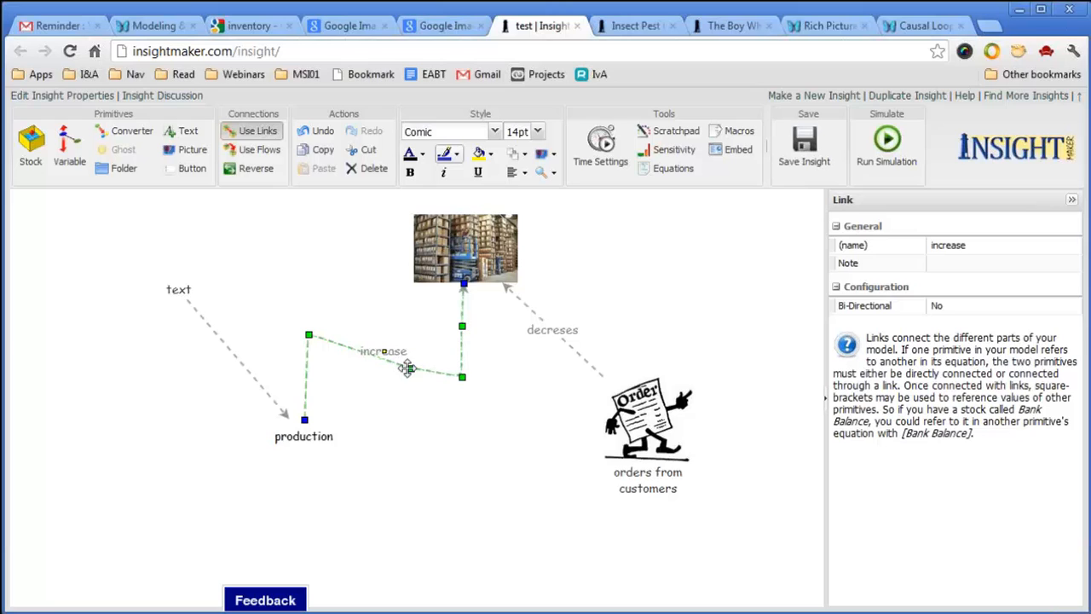
{"action": "left_click_drag", "start_coordinate": [411, 369], "coordinate": [376, 403]}
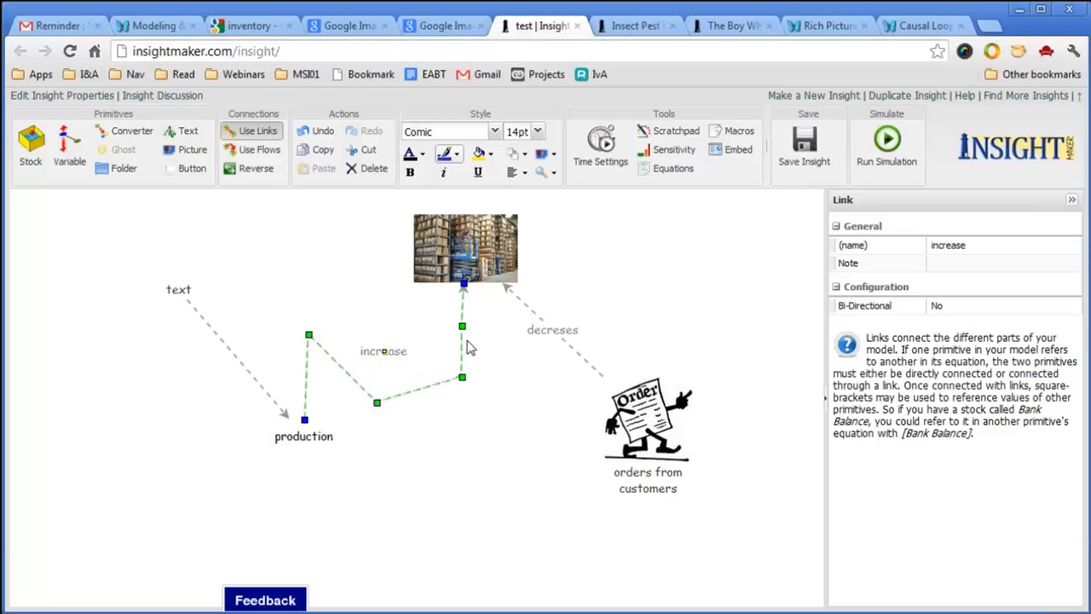
{"action": "left_click_drag", "start_coordinate": [463, 326], "coordinate": [487, 334]}
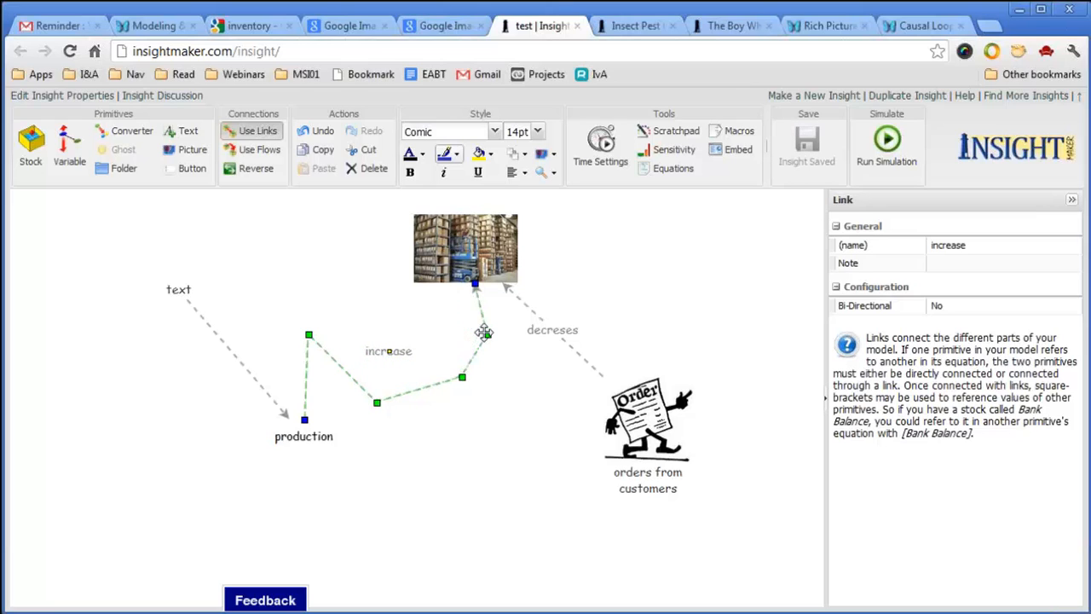
Move production further left, lower the increase label on its link, and select the decreses link.
{"action": "left_click_drag", "start_coordinate": [322, 436], "coordinate": [246, 445]}
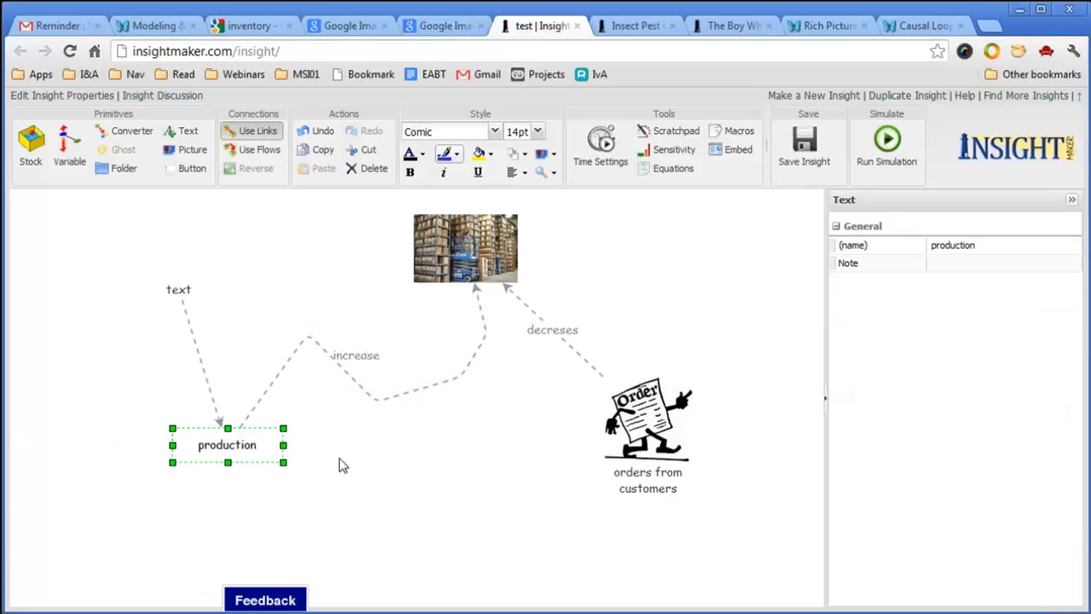
{"action": "left_click", "coordinate": [353, 379]}
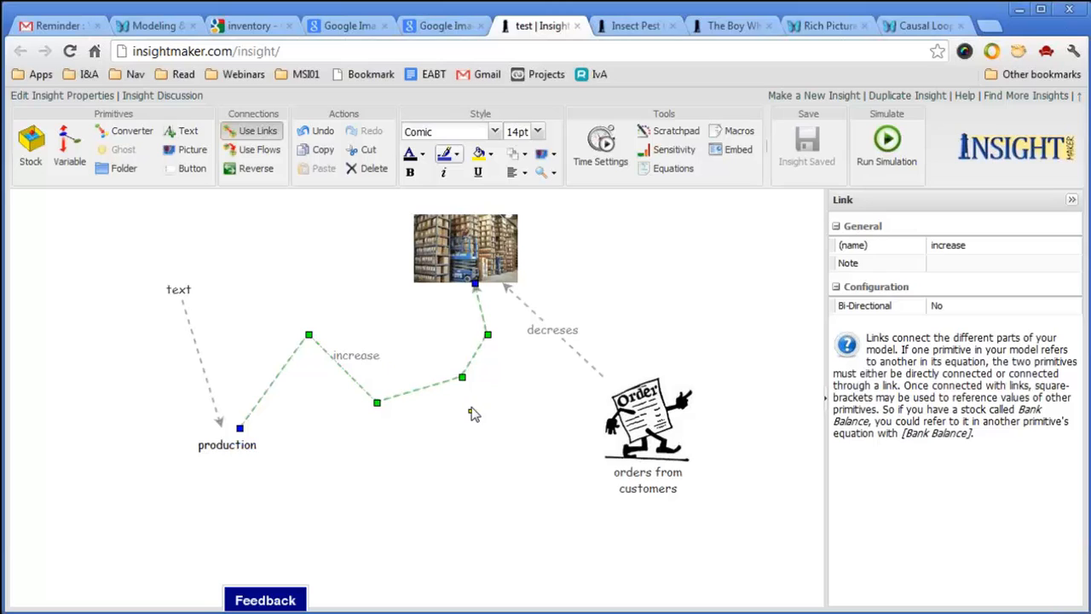
{"action": "left_click_drag", "start_coordinate": [474, 414], "coordinate": [469, 360]}
{"action": "left_click", "coordinate": [456, 436]}
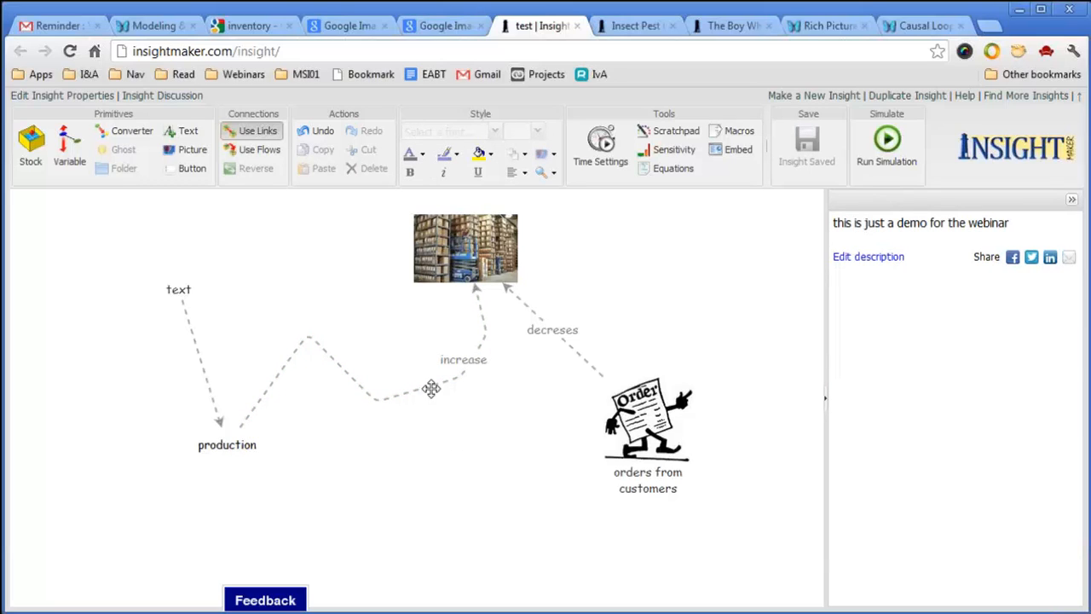
{"action": "left_click", "coordinate": [584, 354]}
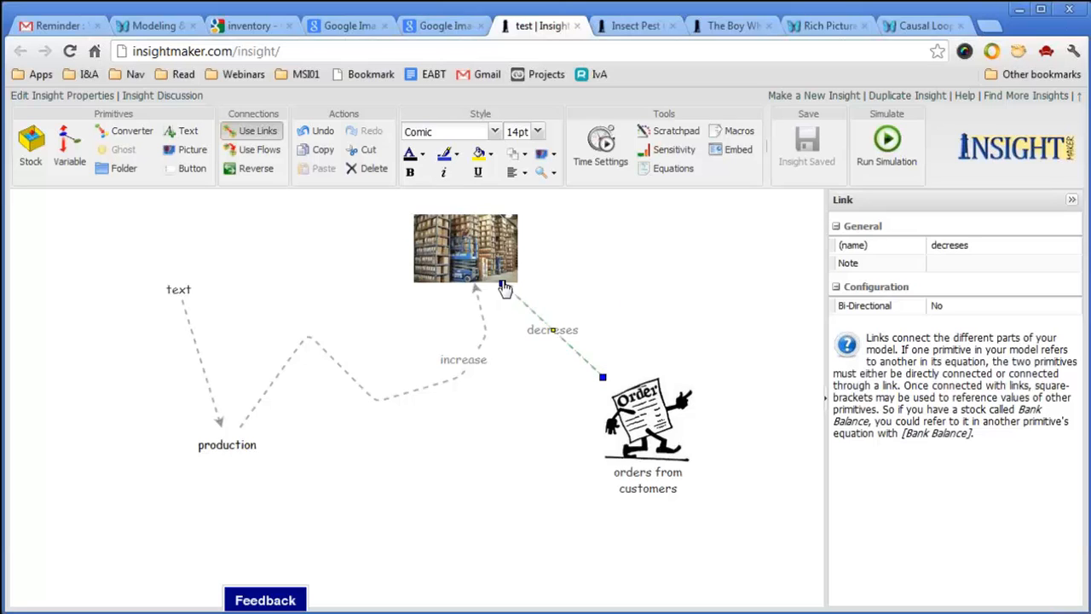
{"action": "left_click_drag", "start_coordinate": [503, 286], "coordinate": [177, 284]}
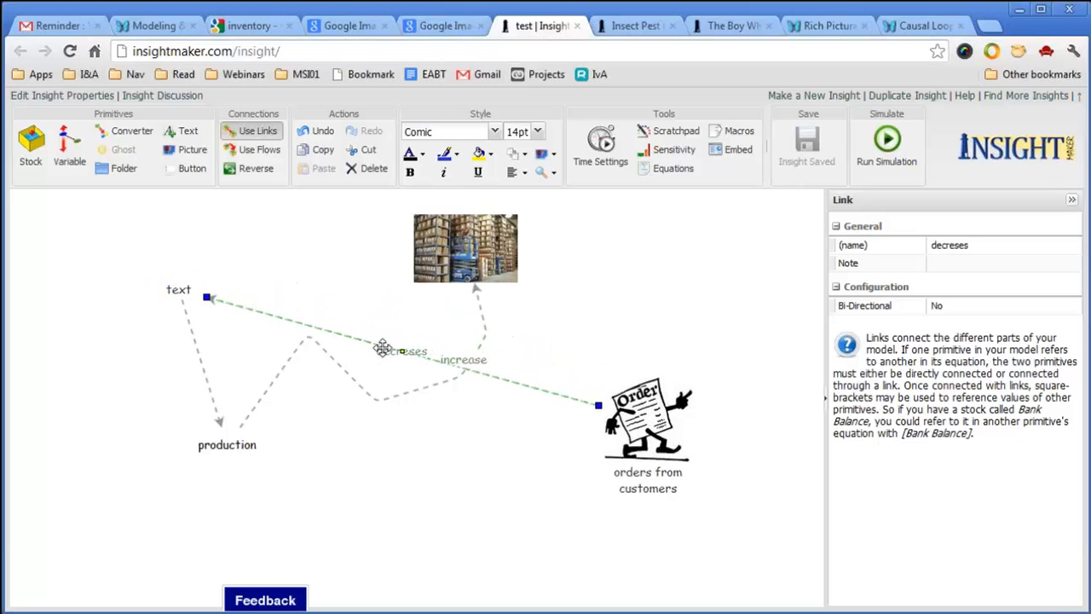
{"action": "left_click", "coordinate": [353, 341]}
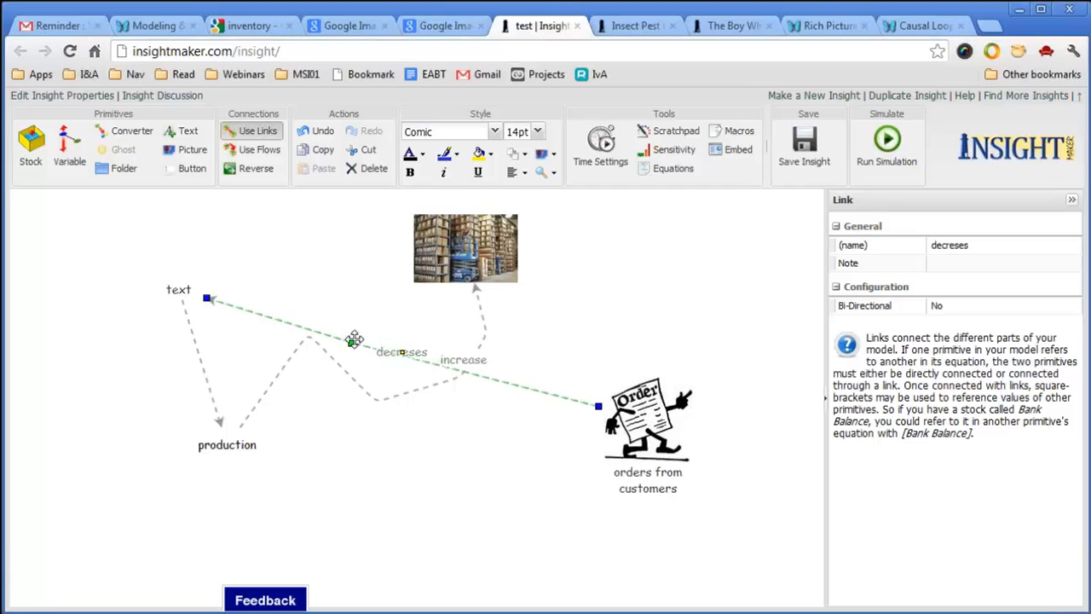
{"action": "left_click", "coordinate": [512, 384]}
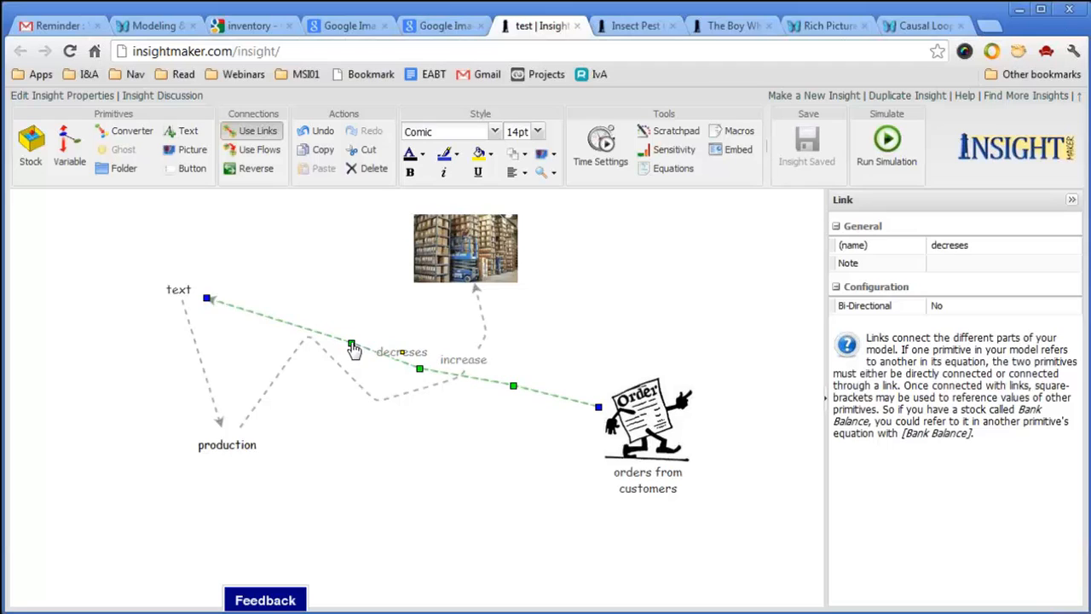
{"action": "left_click_drag", "start_coordinate": [353, 346], "coordinate": [386, 199]}
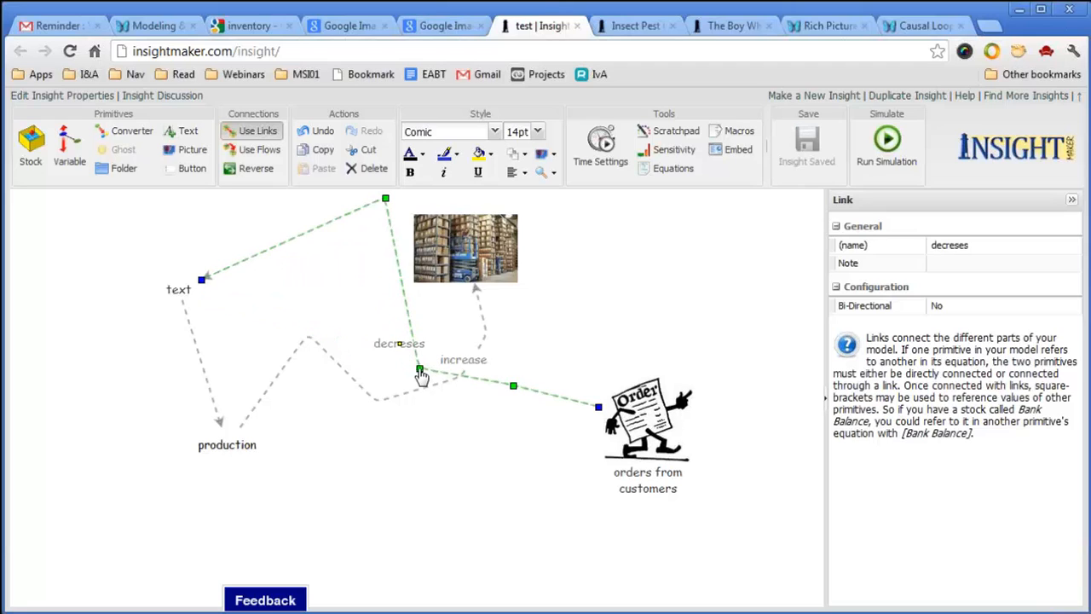
{"action": "left_click_drag", "start_coordinate": [420, 368], "coordinate": [574, 205]}
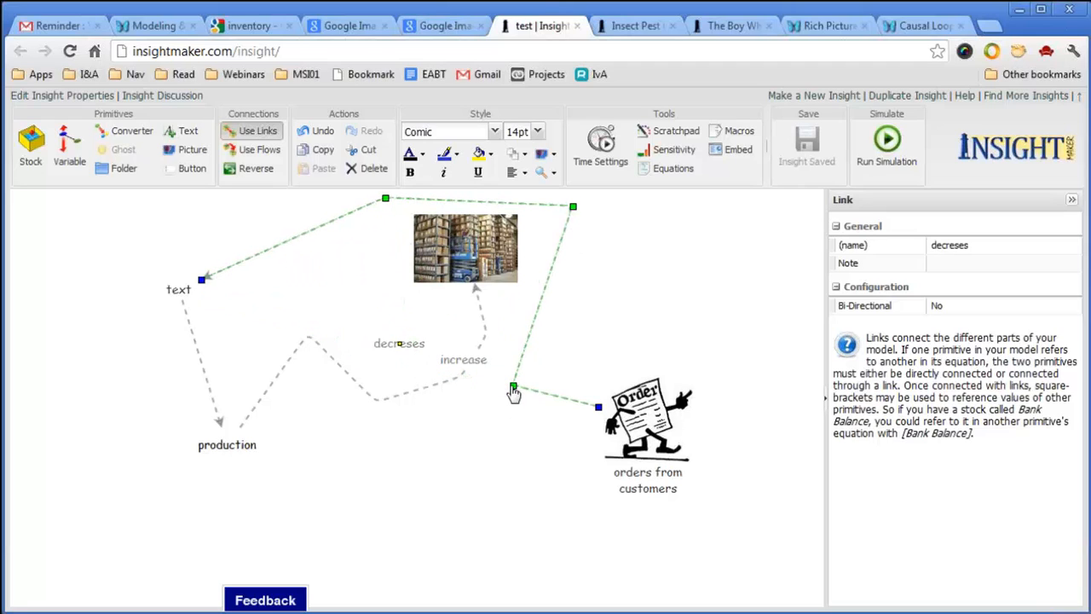
{"action": "left_click_drag", "start_coordinate": [514, 386], "coordinate": [616, 292]}
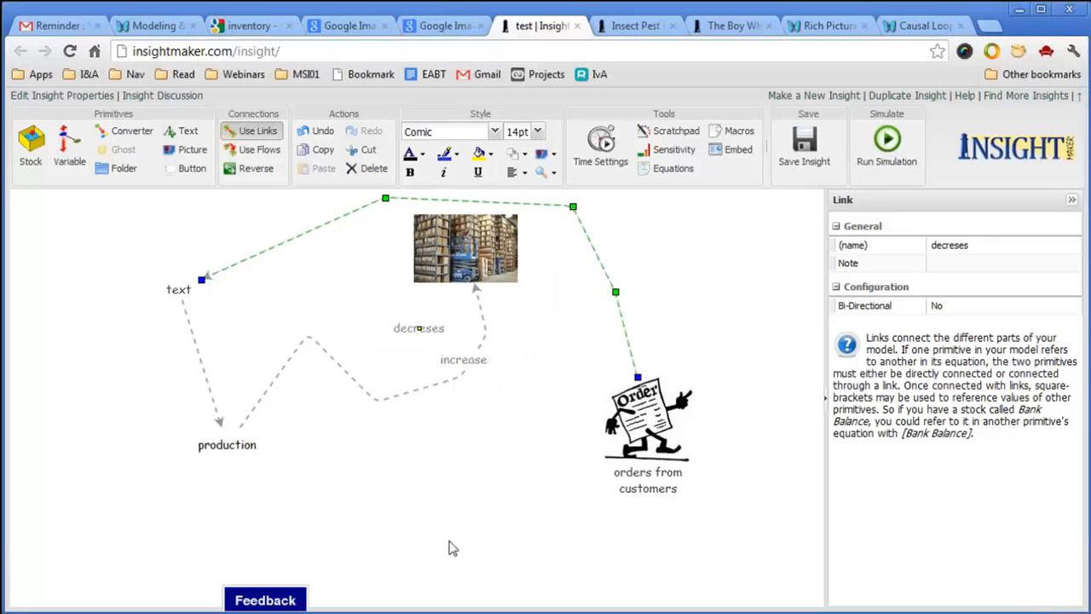
{"action": "left_click", "coordinate": [485, 498]}
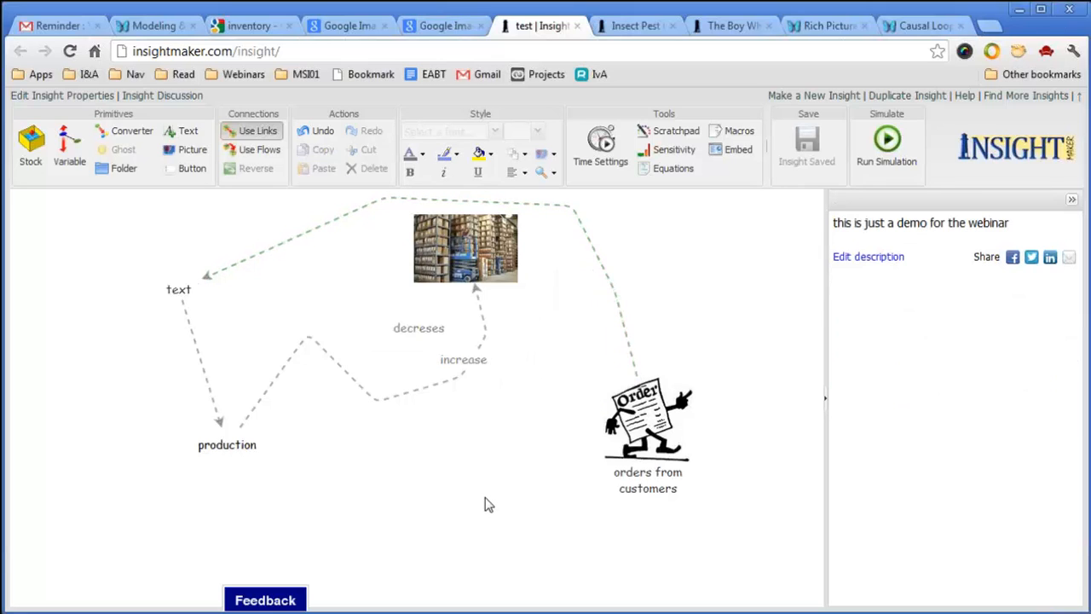
{"action": "left_click", "coordinate": [617, 290]}
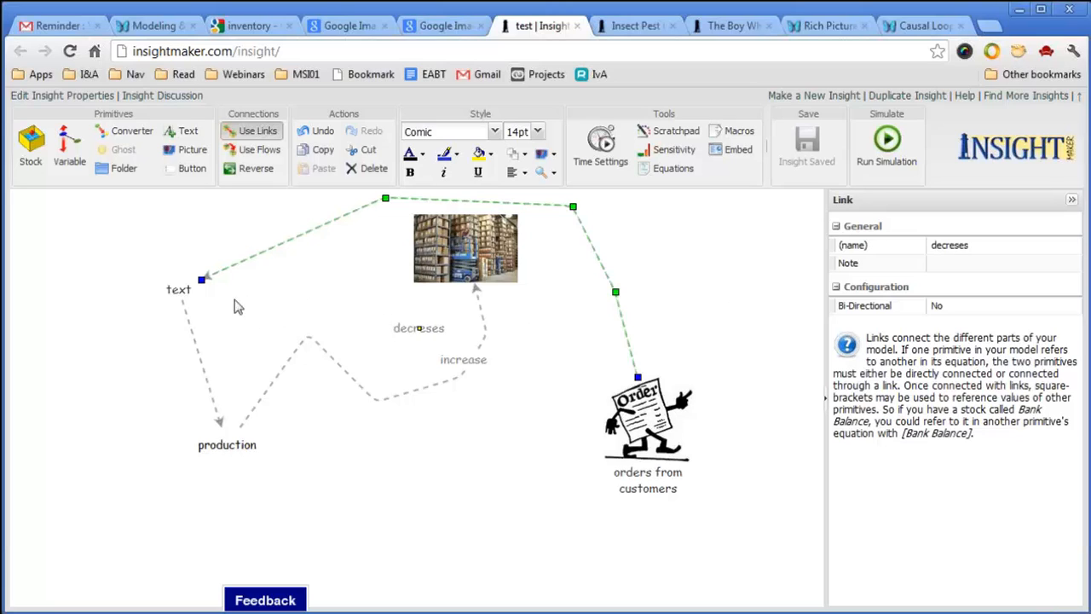
{"action": "left_click_drag", "start_coordinate": [201, 282], "coordinate": [179, 289]}
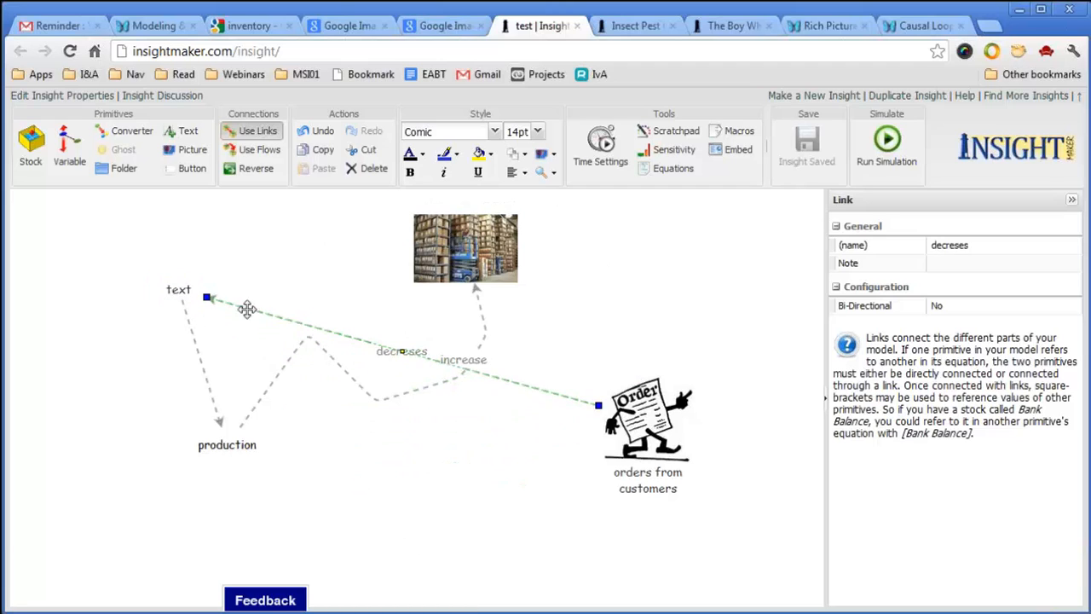
{"action": "left_click_drag", "start_coordinate": [211, 307], "coordinate": [503, 263]}
{"action": "left_click", "coordinate": [725, 253]}
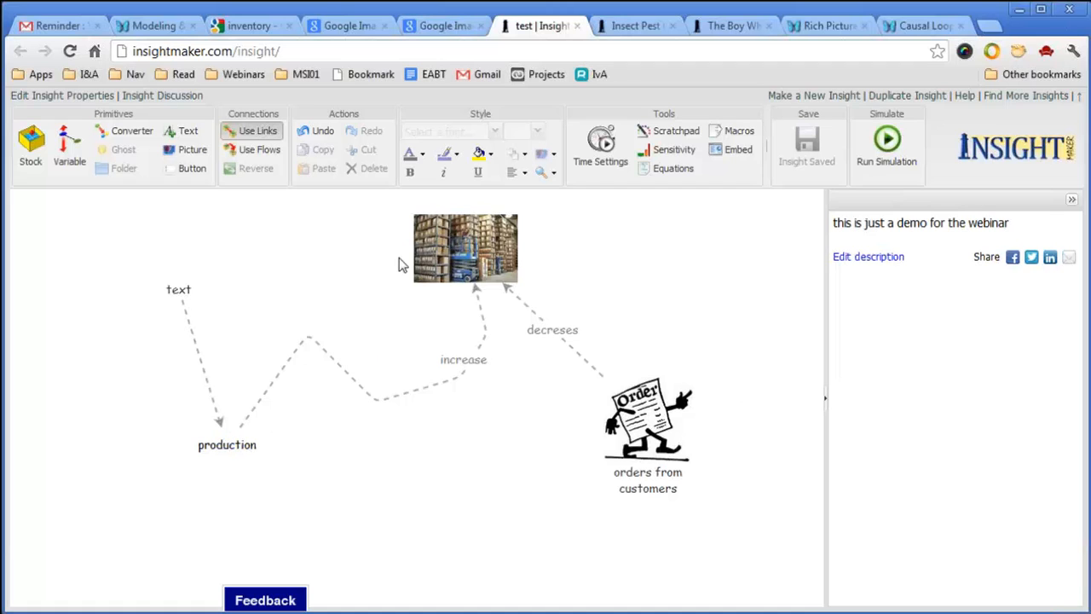
Group the warehouse and orders pictures with their link into a New Folder, moved right.
{"action": "left_click_drag", "start_coordinate": [365, 194], "coordinate": [699, 544]}
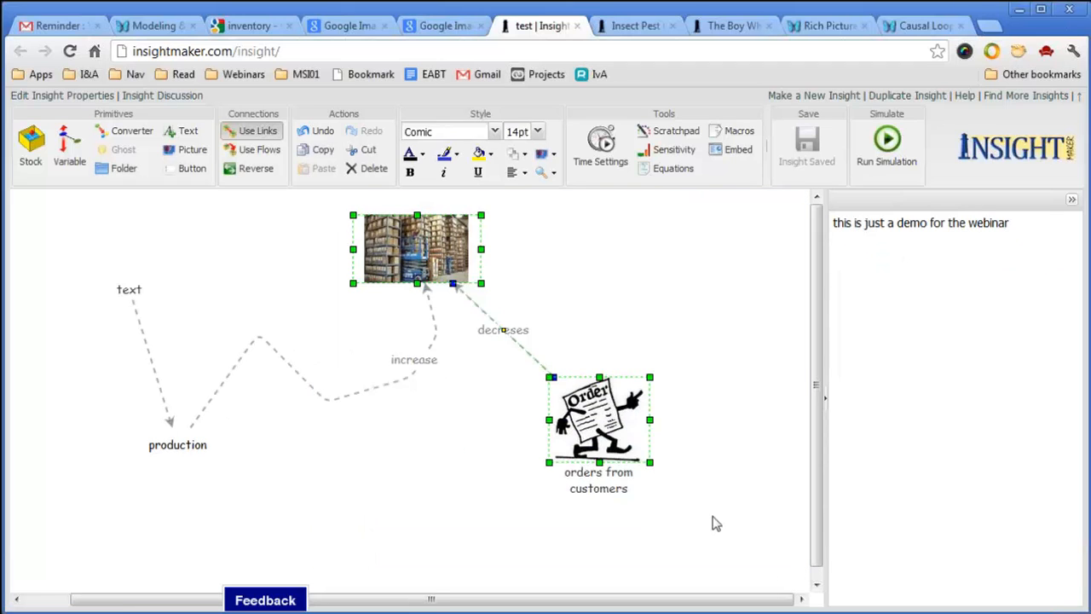
{"action": "left_click", "coordinate": [123, 170]}
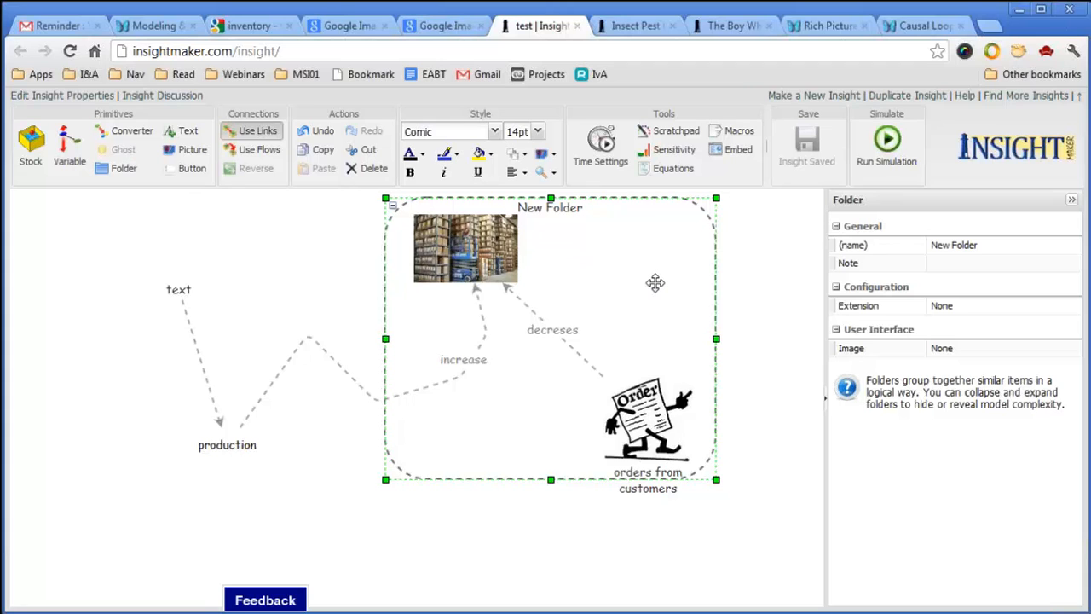
{"action": "left_click_drag", "start_coordinate": [648, 281], "coordinate": [738, 337]}
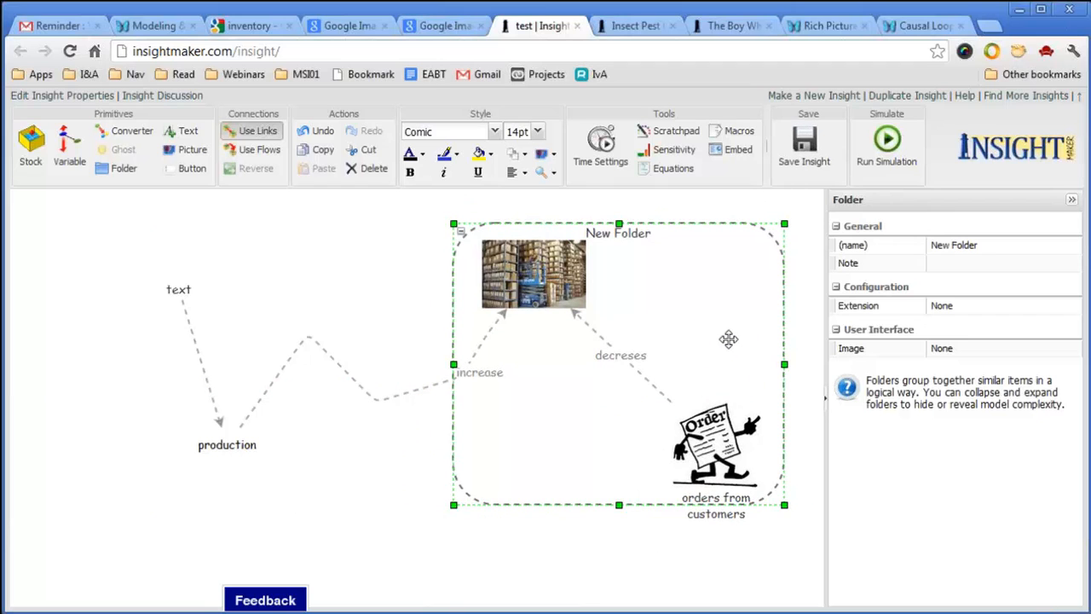
Rearrange the two pictures inside the folder, then collapse and expand it.
{"action": "left_click_drag", "start_coordinate": [589, 303], "coordinate": [635, 350]}
{"action": "left_click_drag", "start_coordinate": [707, 422], "coordinate": [702, 384]}
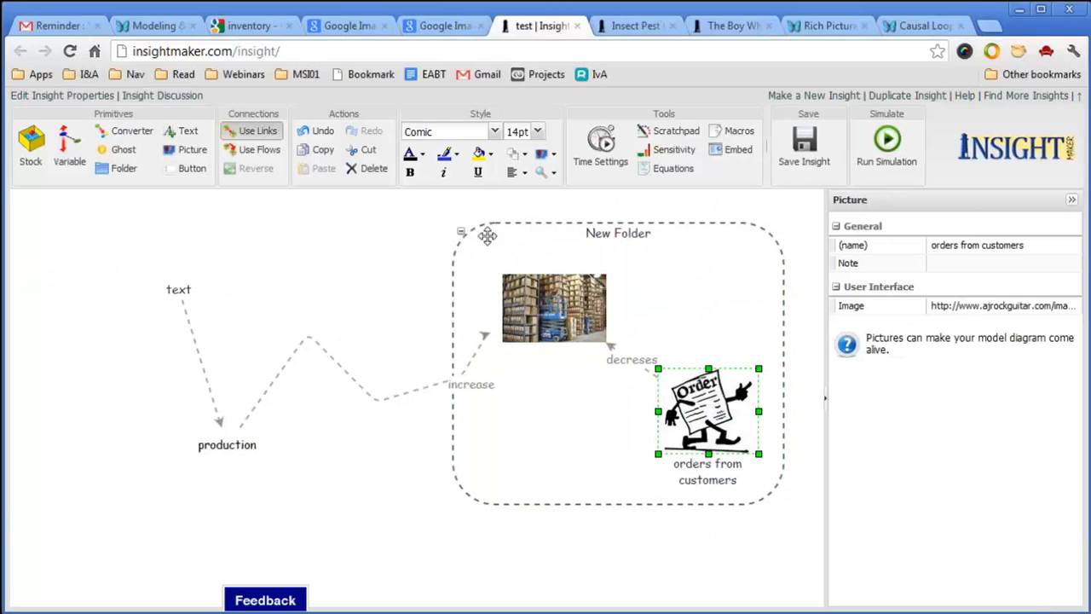
{"action": "left_click", "coordinate": [462, 231]}
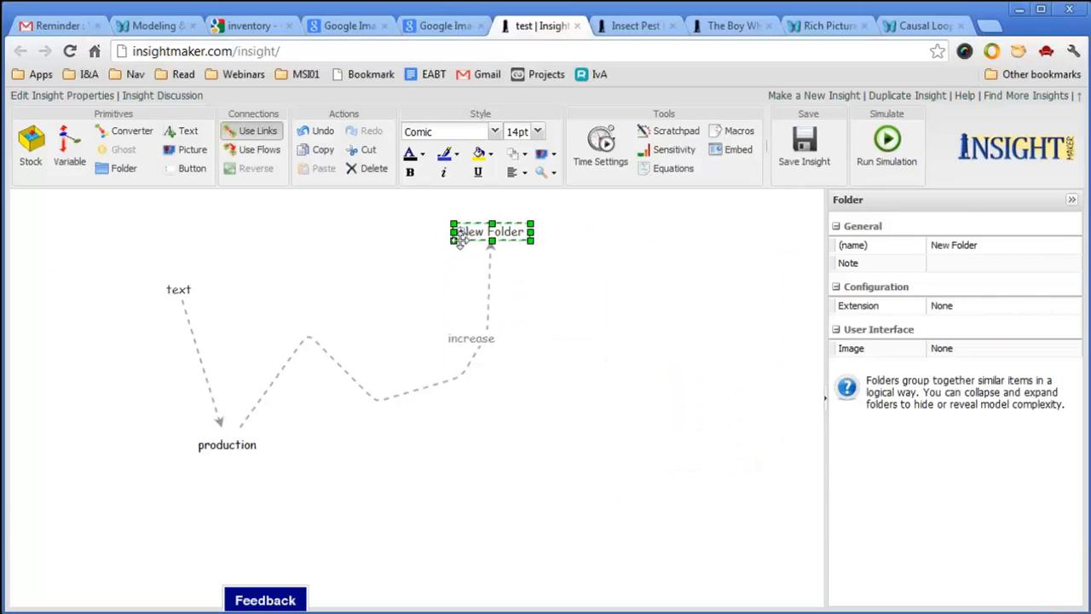
{"action": "left_click", "coordinate": [461, 231]}
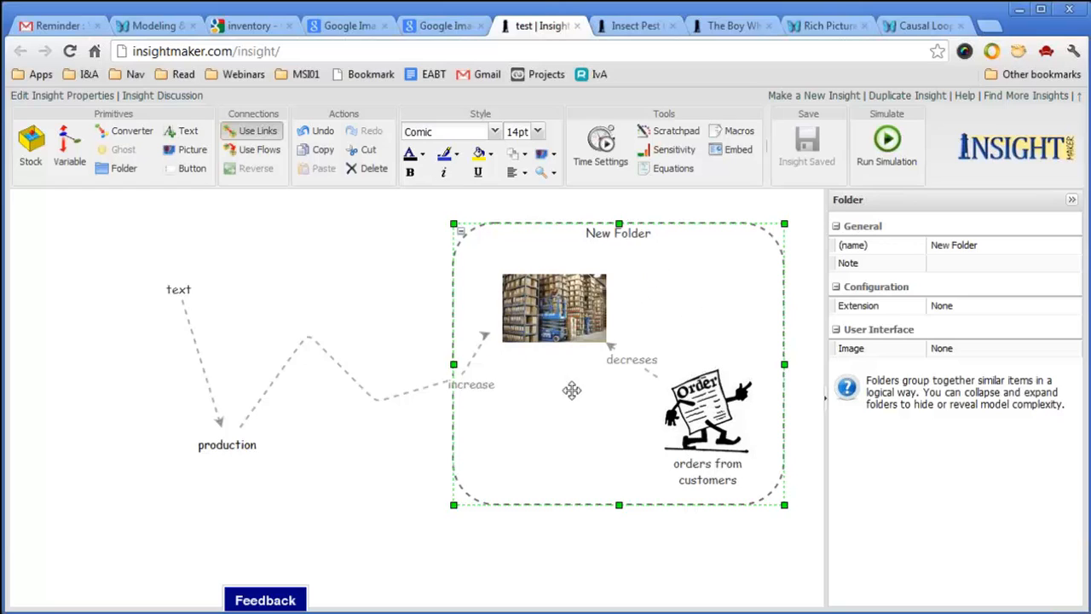
Collapse the folder, widen its box, rename it 'in the factory', then expand it again.
{"action": "left_click", "coordinate": [461, 233]}
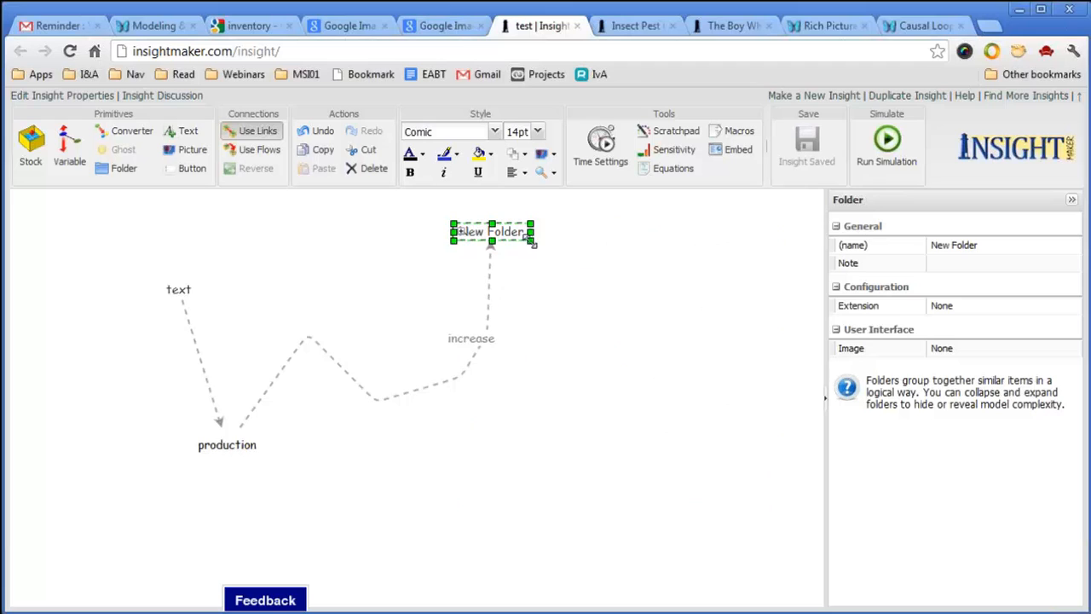
{"action": "left_click_drag", "start_coordinate": [530, 241], "coordinate": [600, 254]}
{"action": "double_click", "coordinate": [552, 235]}
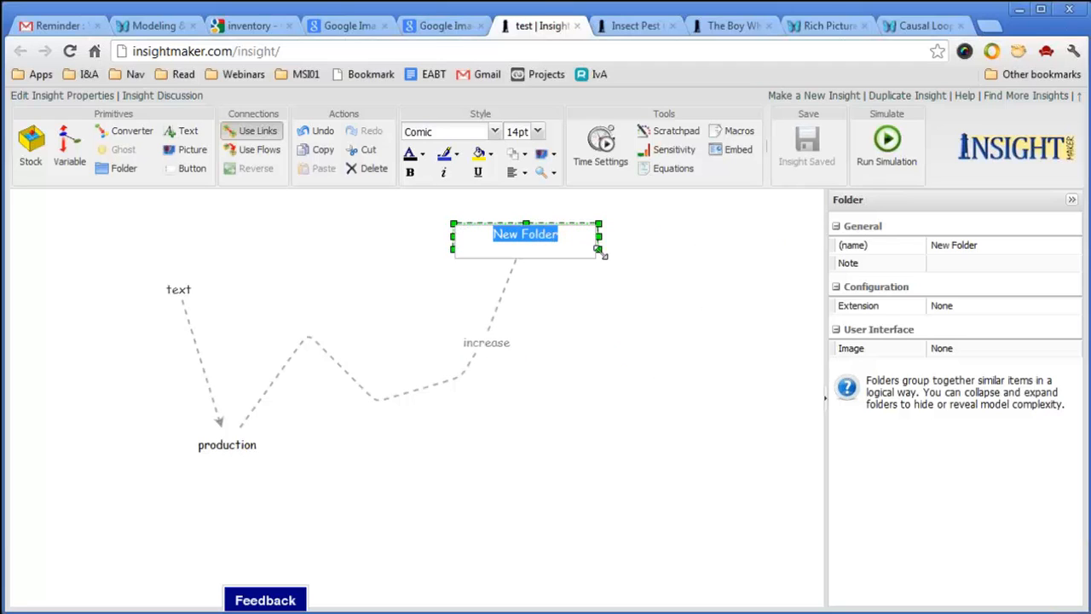
{"action": "type", "text": "in the "}
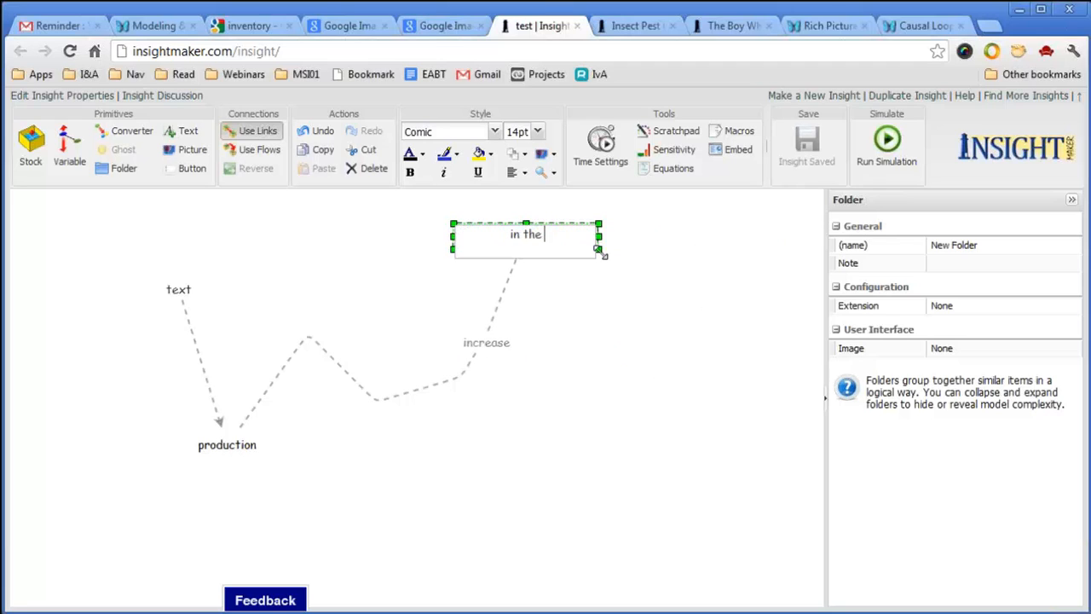
{"action": "type", "text": "factory"}
{"action": "left_click", "coordinate": [740, 399]}
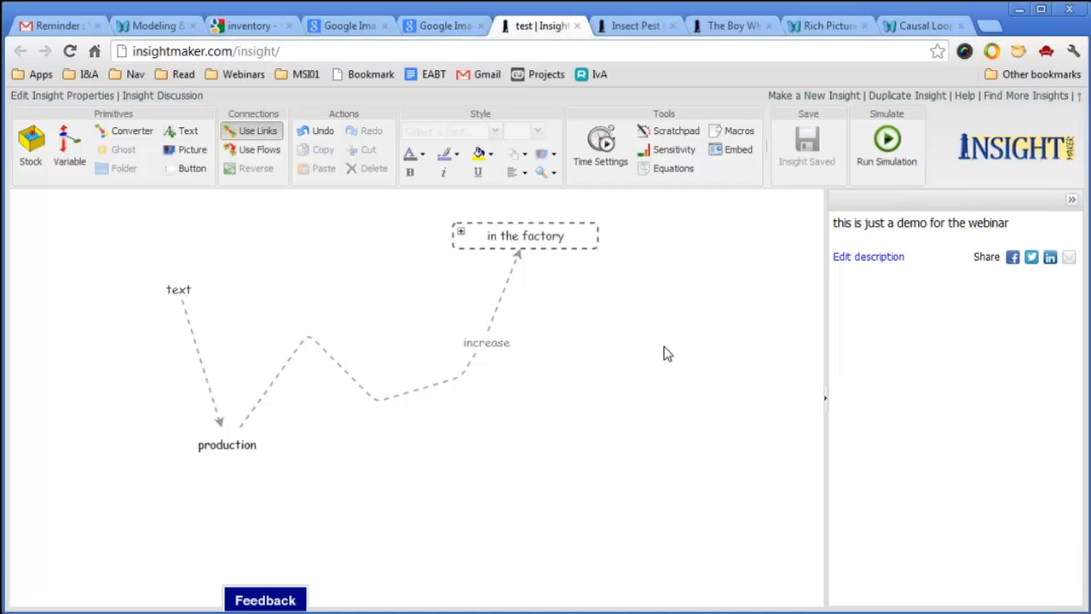
{"action": "left_click", "coordinate": [460, 236]}
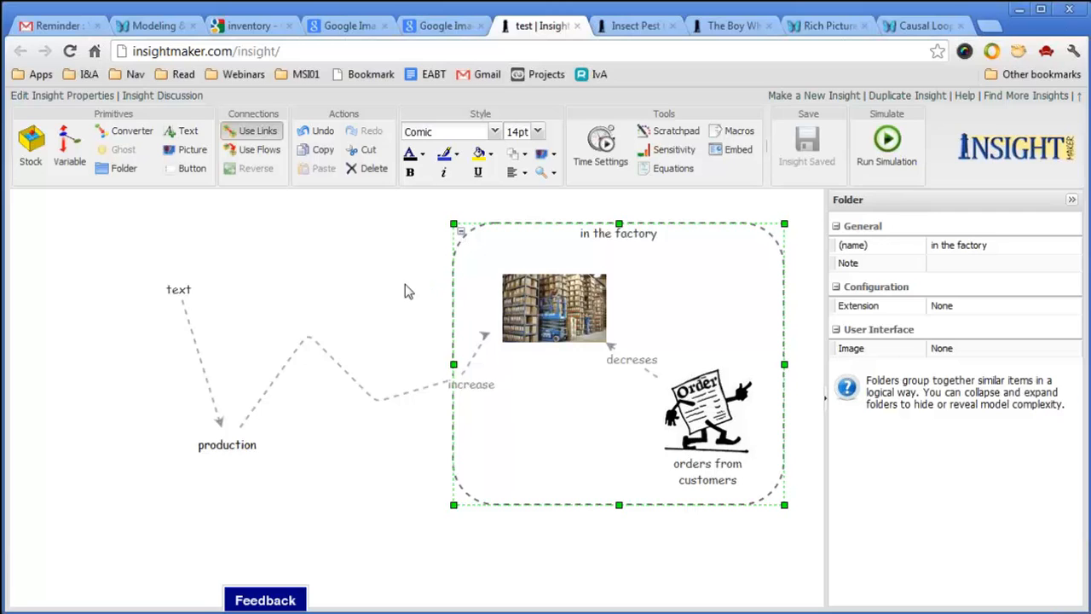
Toggle and nudge the 'in the factory' folder, then drag both pictures out to the left.
{"action": "left_click", "coordinate": [460, 235]}
{"action": "left_click", "coordinate": [461, 235]}
{"action": "left_click_drag", "start_coordinate": [747, 275], "coordinate": [755, 290]}
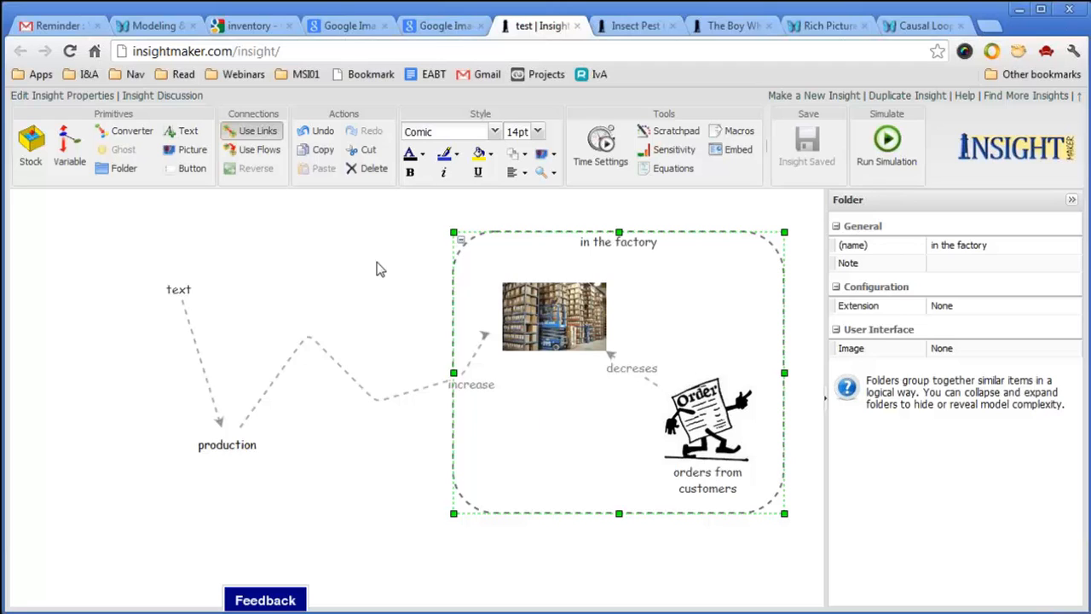
{"action": "left_click_drag", "start_coordinate": [720, 284], "coordinate": [747, 270]}
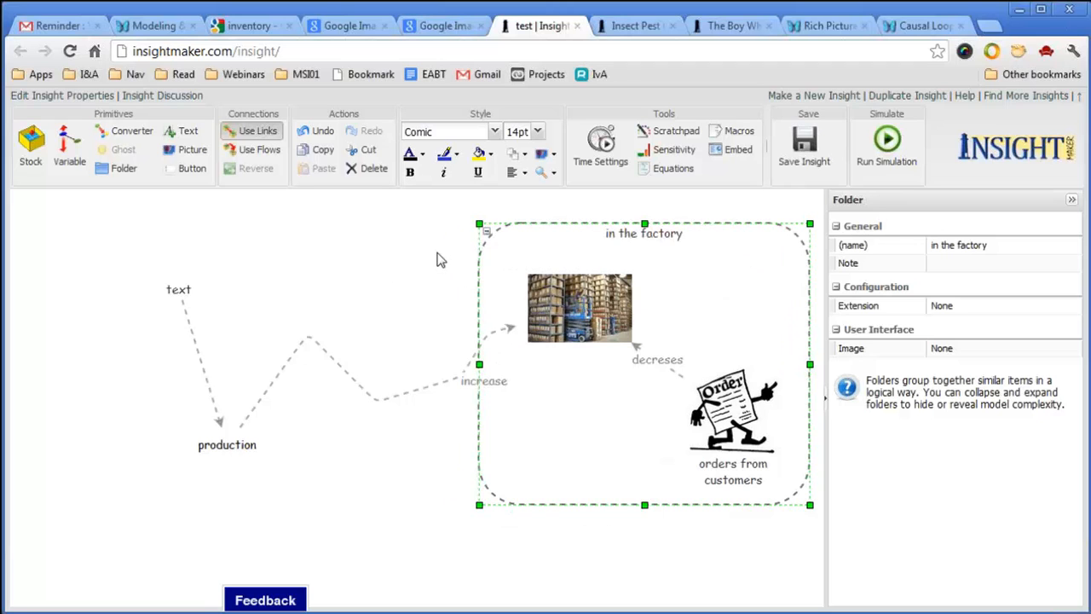
{"action": "left_click_drag", "start_coordinate": [436, 248], "coordinate": [801, 534]}
{"action": "left_click_drag", "start_coordinate": [610, 326], "coordinate": [278, 251]}
Delete the now-empty 'in the factory' folder.
{"action": "left_click", "coordinate": [624, 329]}
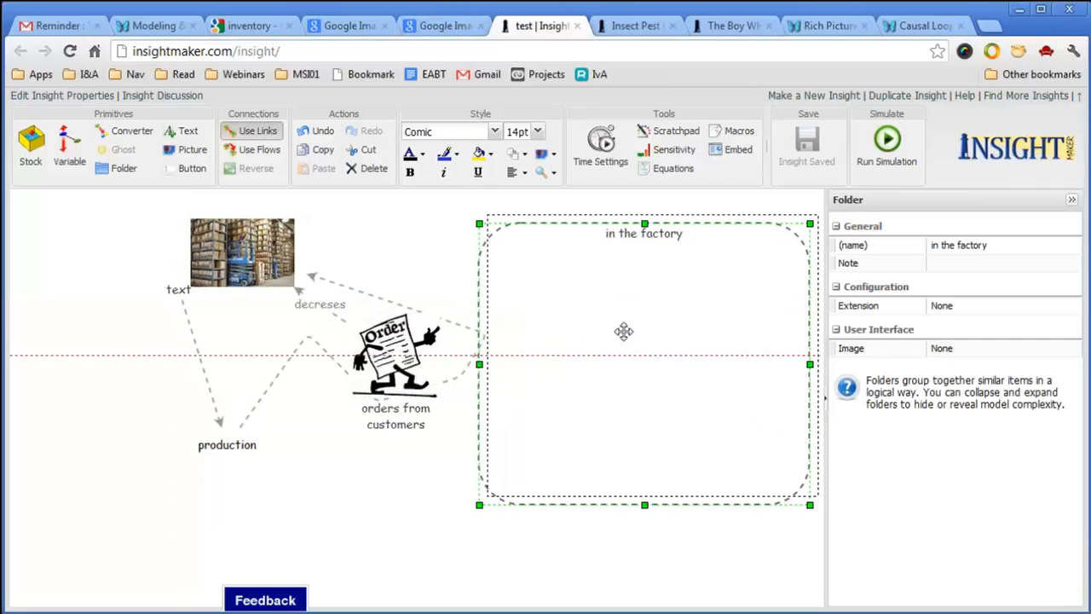
{"action": "left_click", "coordinate": [495, 232]}
{"action": "left_click", "coordinate": [559, 375]}
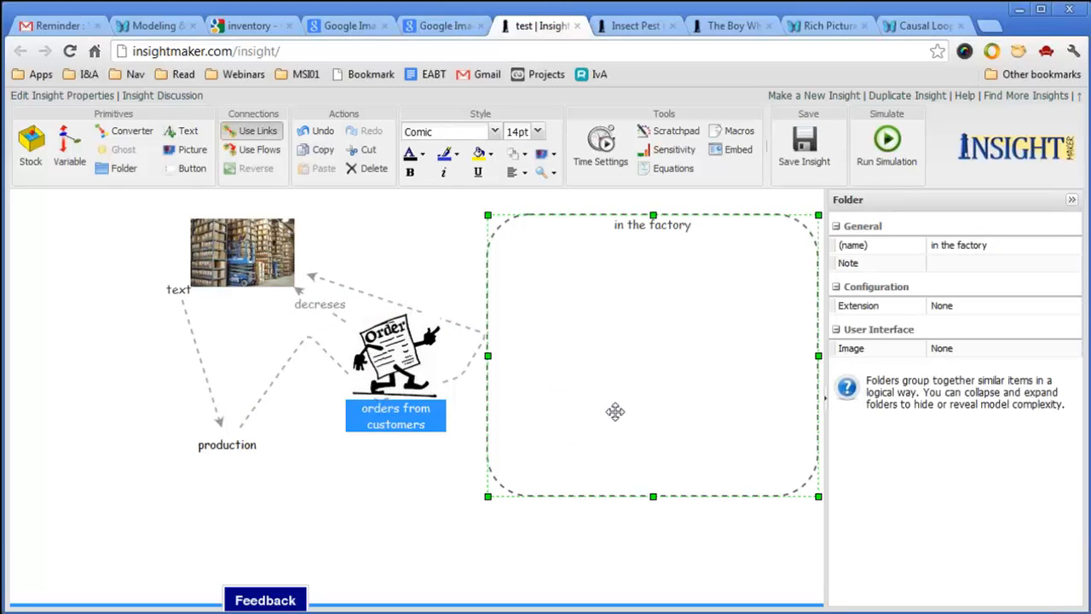
{"action": "left_click", "coordinate": [370, 170]}
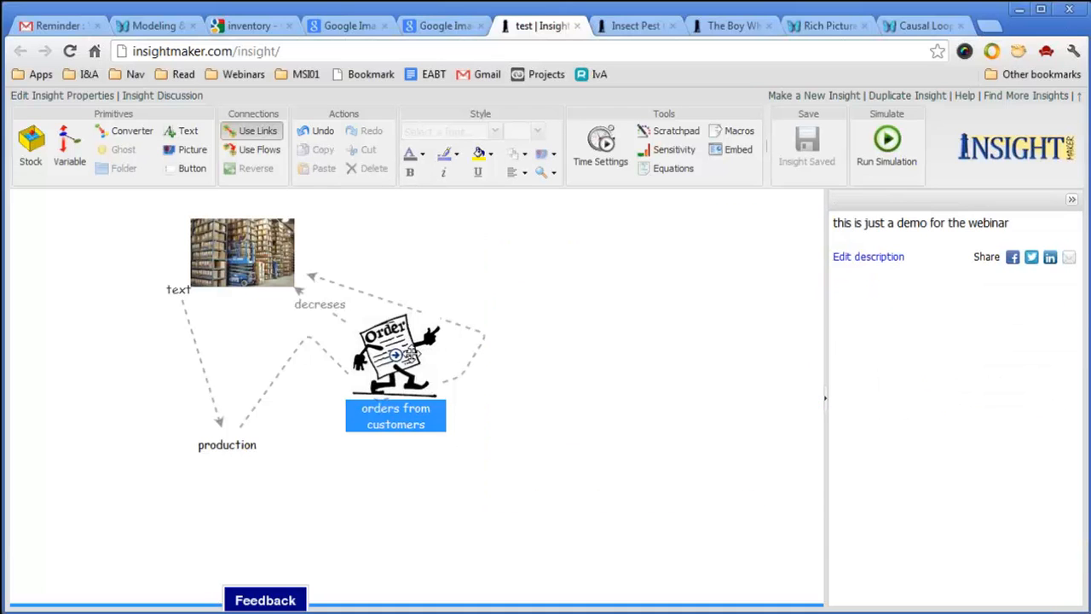
Move orders from customers lower right and warehouse to the top centre, then view Rich Pictures/Part 1.
{"action": "left_click_drag", "start_coordinate": [414, 350], "coordinate": [633, 414]}
{"action": "left_click_drag", "start_coordinate": [265, 256], "coordinate": [494, 254]}
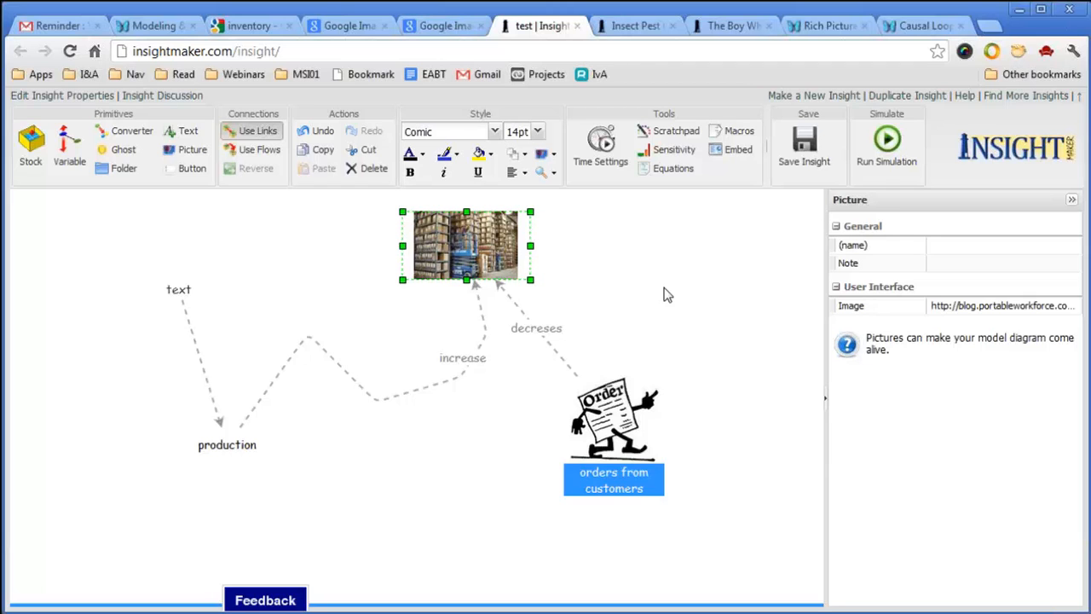
{"action": "left_click", "coordinate": [831, 25]}
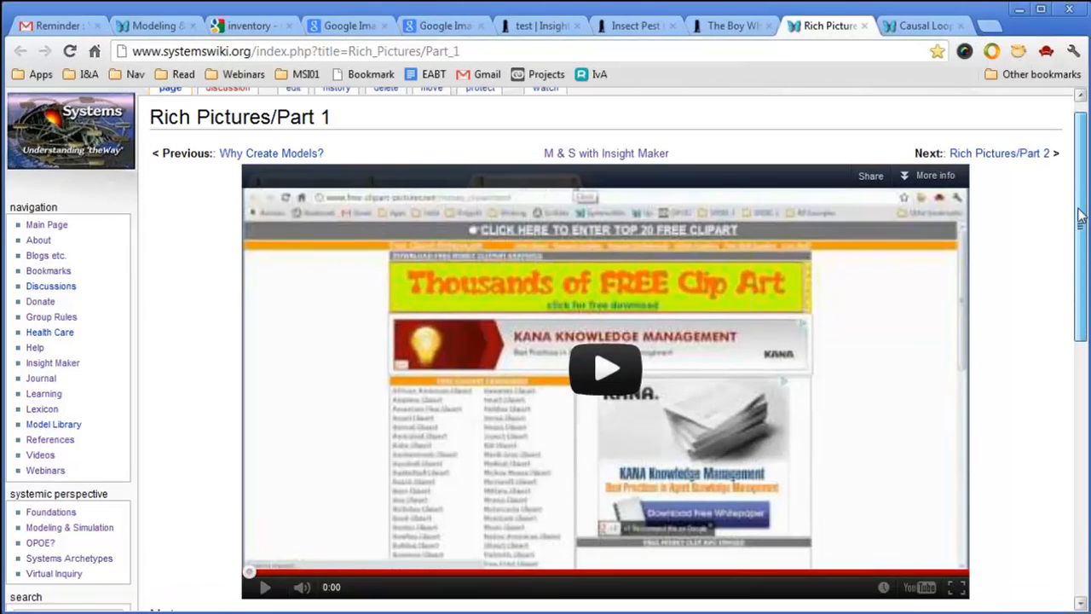
Scroll through the Rich Pictures/Part 1 page and return to the 'test' diagram.
{"action": "mouse_move", "coordinate": [1079, 204]}
{"action": "left_mouse_down"}
{"action": "mouse_move", "coordinate": [1048, 397]}
{"action": "mouse_move", "coordinate": [1071, 199]}
{"action": "left_mouse_up"}
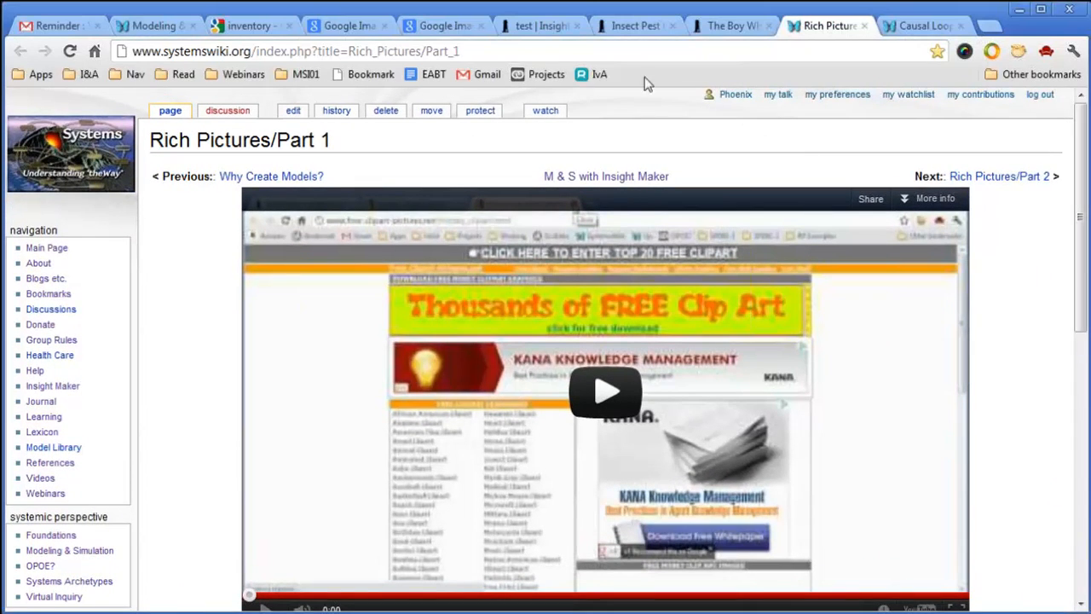
{"action": "left_click", "coordinate": [536, 27]}
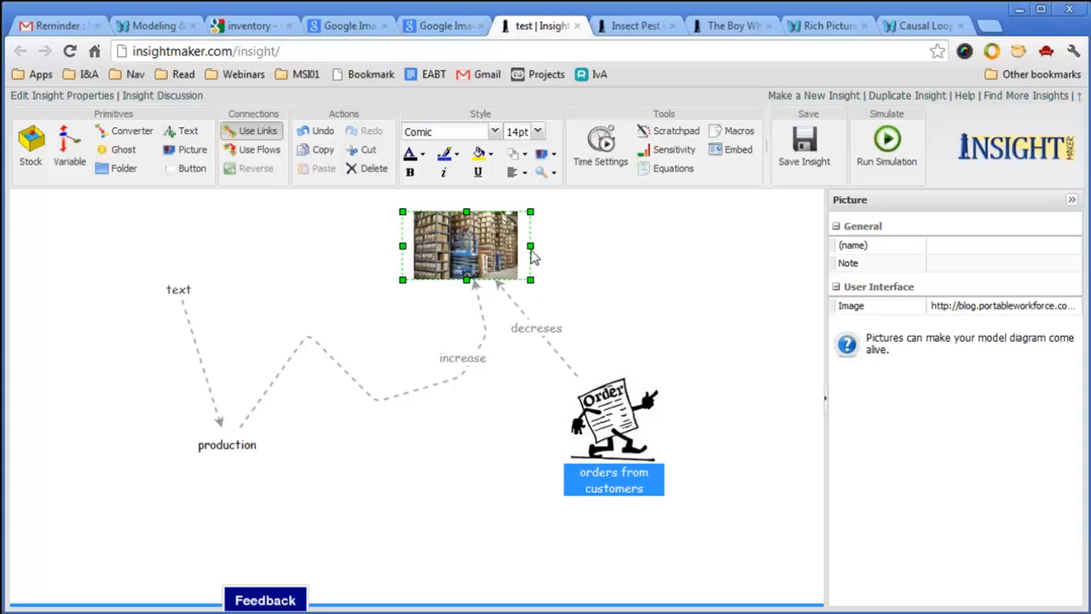
Narrow the warehouse picture and delete the production label, the link from text, and the text element.
{"action": "left_click_drag", "start_coordinate": [524, 245], "coordinate": [515, 245]}
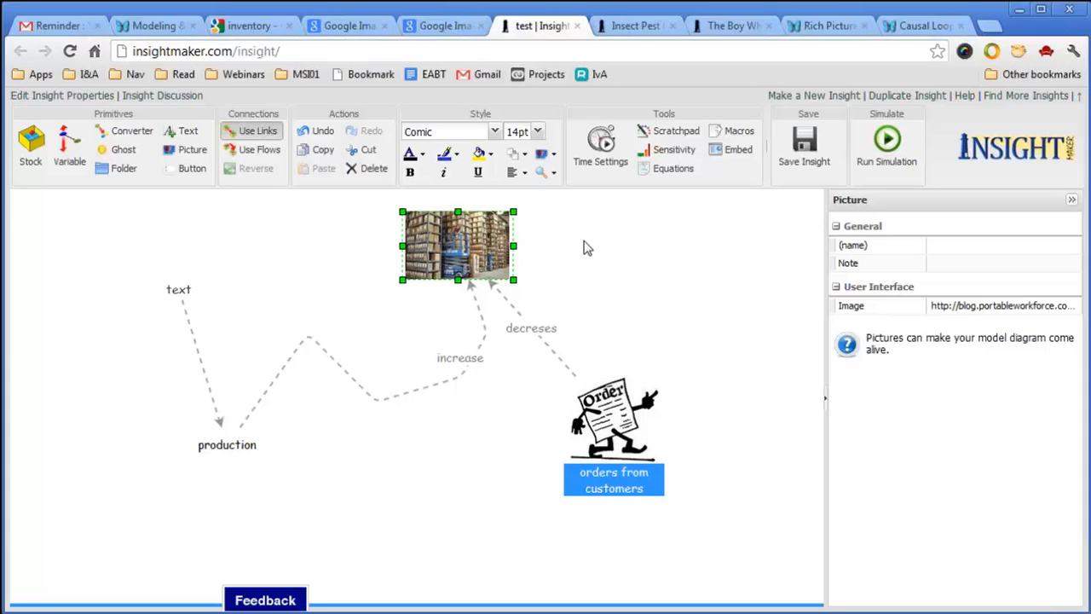
{"action": "left_click", "coordinate": [253, 451]}
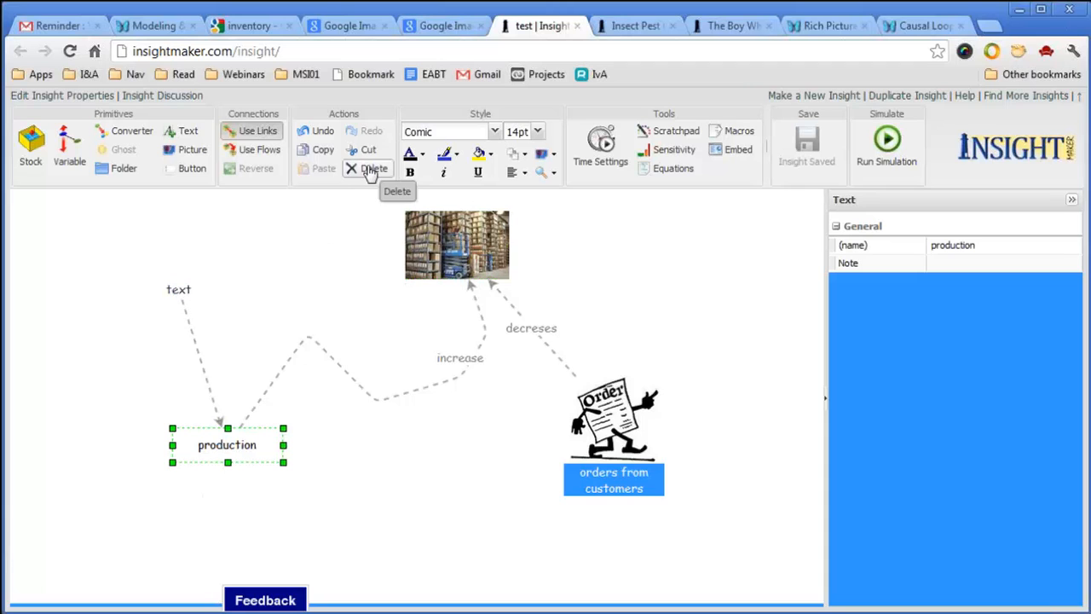
{"action": "left_click", "coordinate": [364, 170]}
{"action": "left_click", "coordinate": [189, 317]}
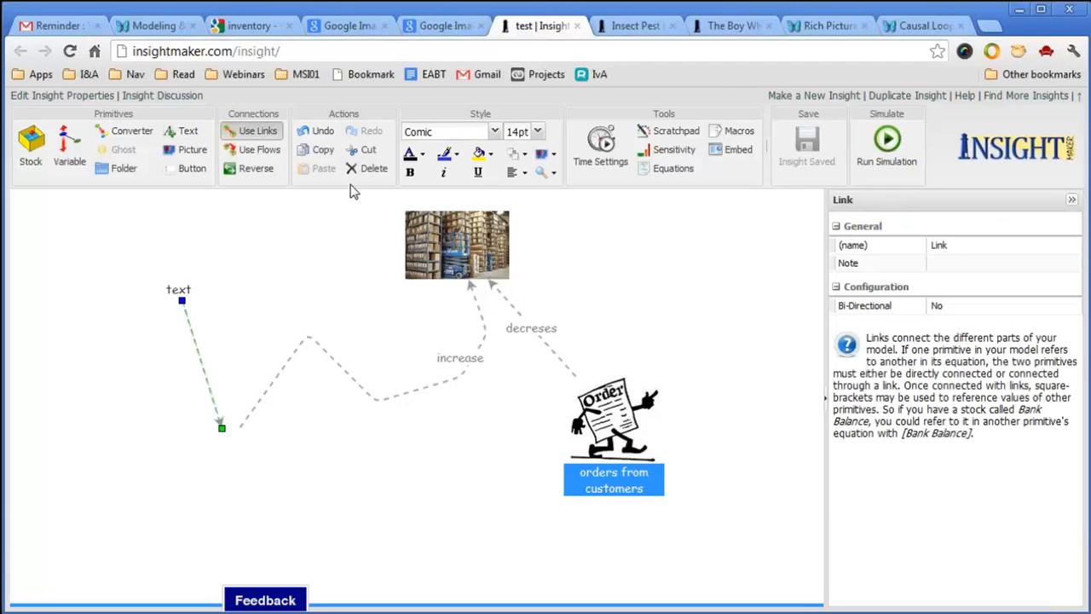
{"action": "left_click", "coordinate": [370, 169]}
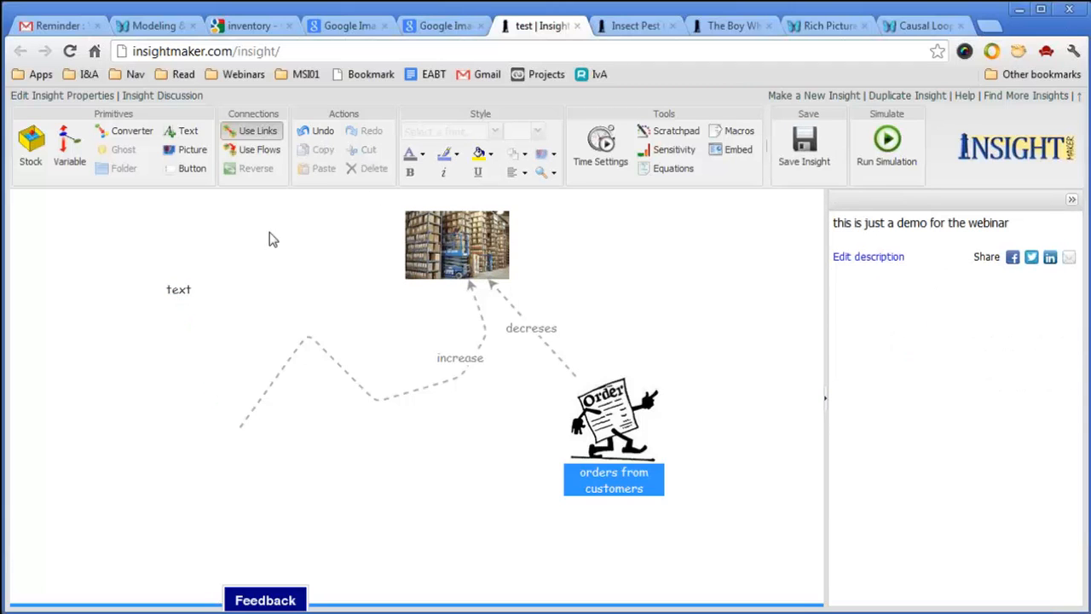
{"action": "left_click", "coordinate": [178, 294]}
{"action": "left_click", "coordinate": [372, 168]}
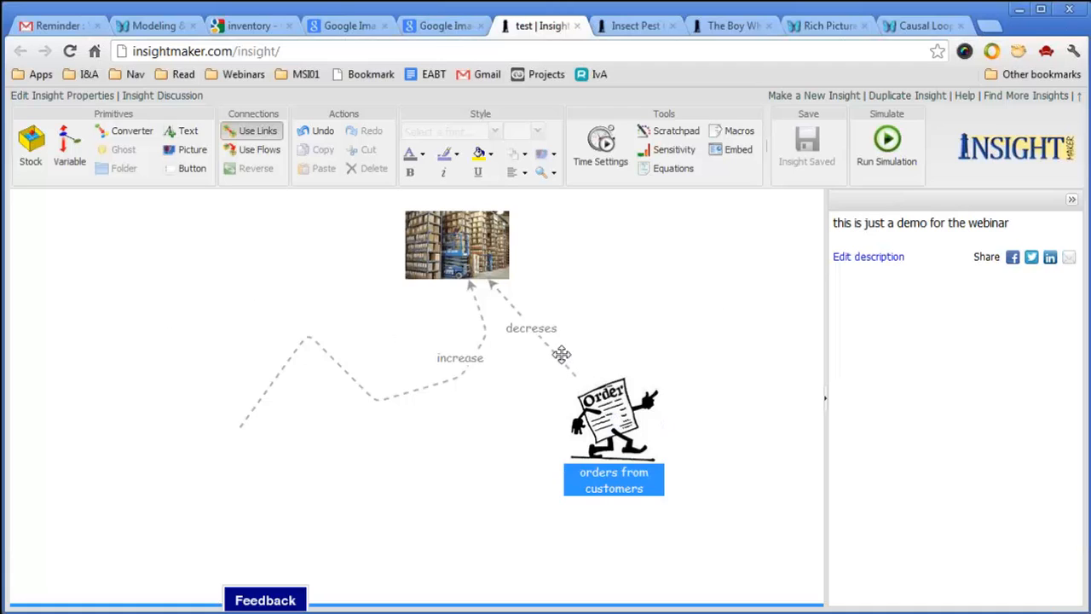
Create a text label 'A', shrink its box to fit, and remove its underline.
{"action": "right_click", "coordinate": [71, 284]}
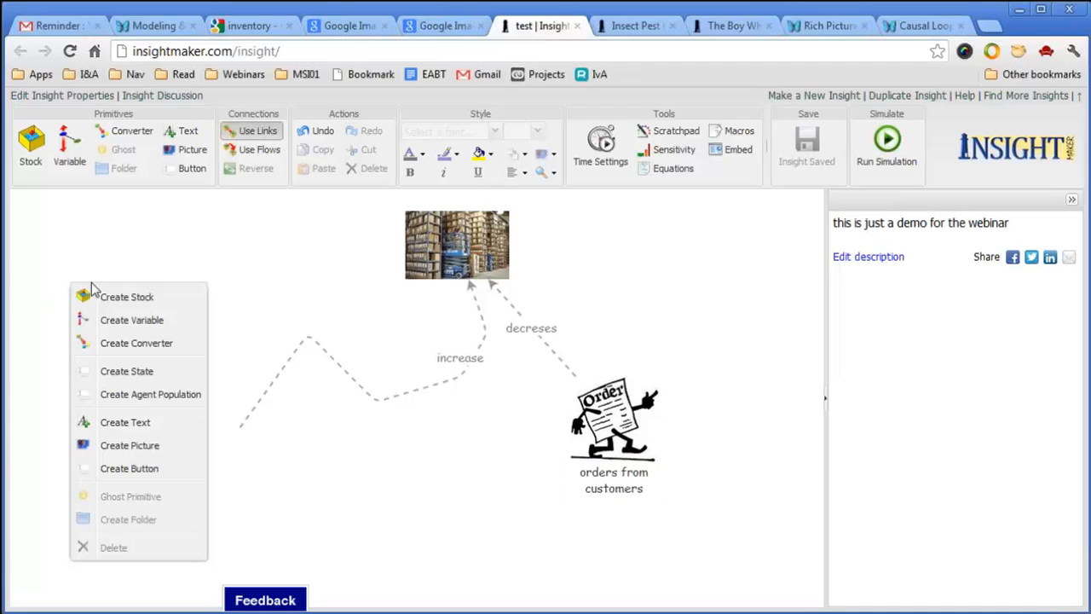
{"action": "left_click", "coordinate": [117, 422]}
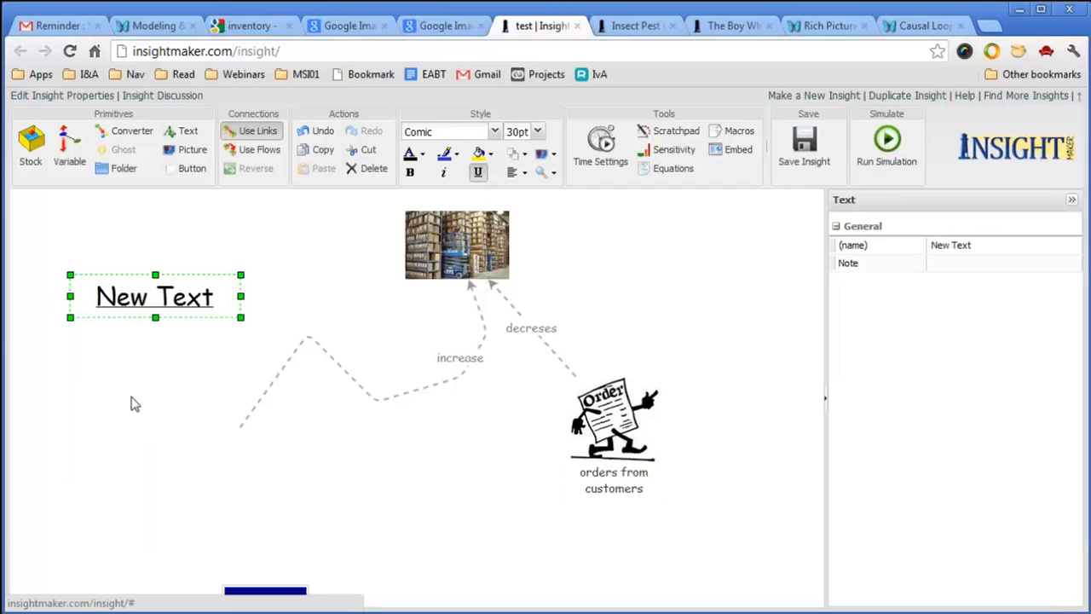
{"action": "double_click", "coordinate": [186, 299]}
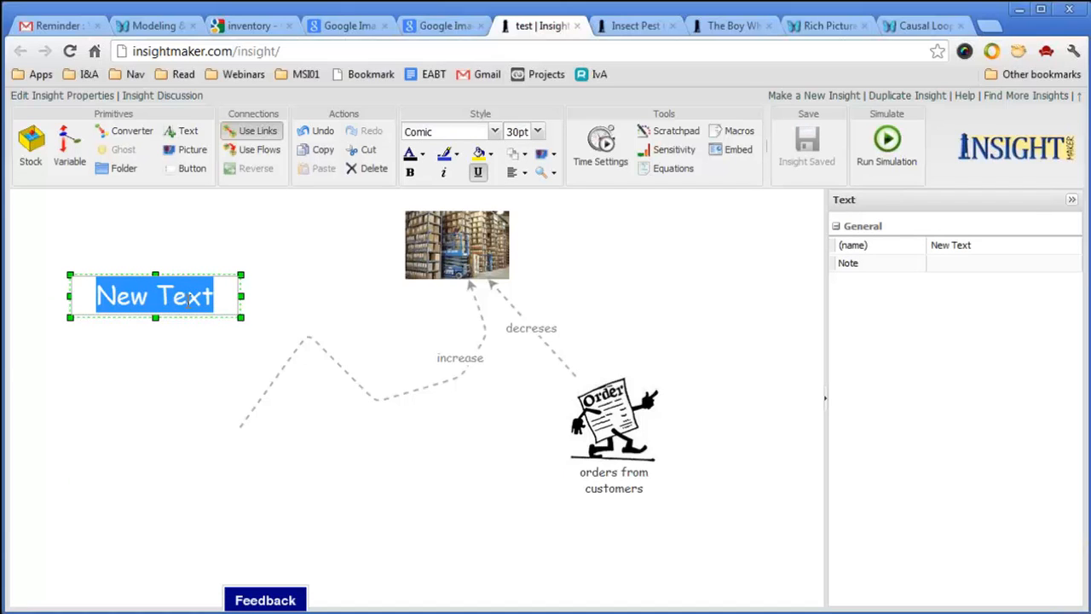
{"action": "type", "text": "A"}
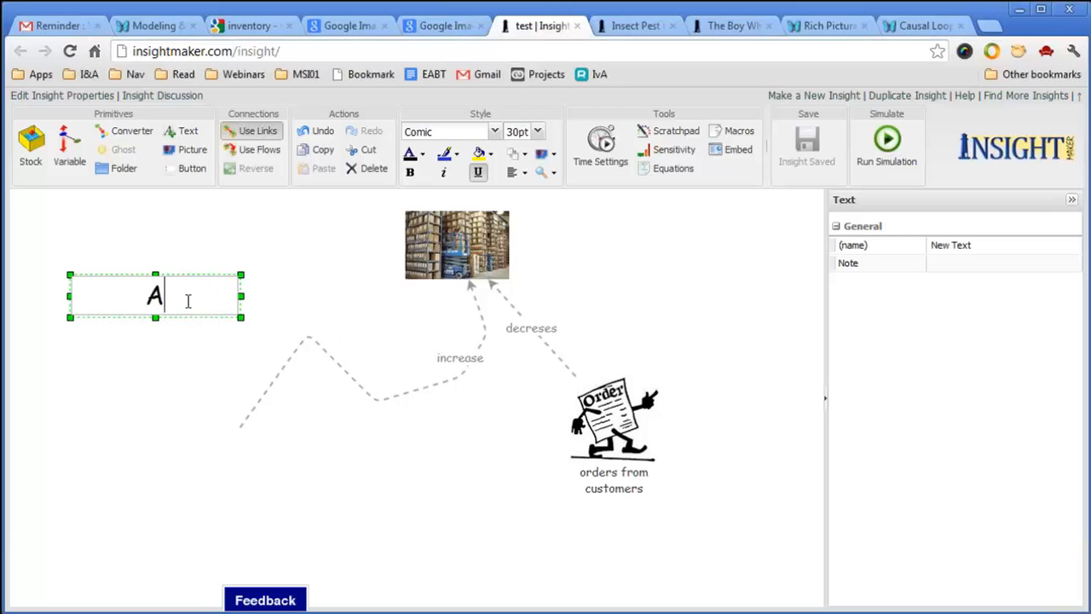
{"action": "left_click", "coordinate": [243, 319]}
{"action": "double_click", "coordinate": [214, 299]}
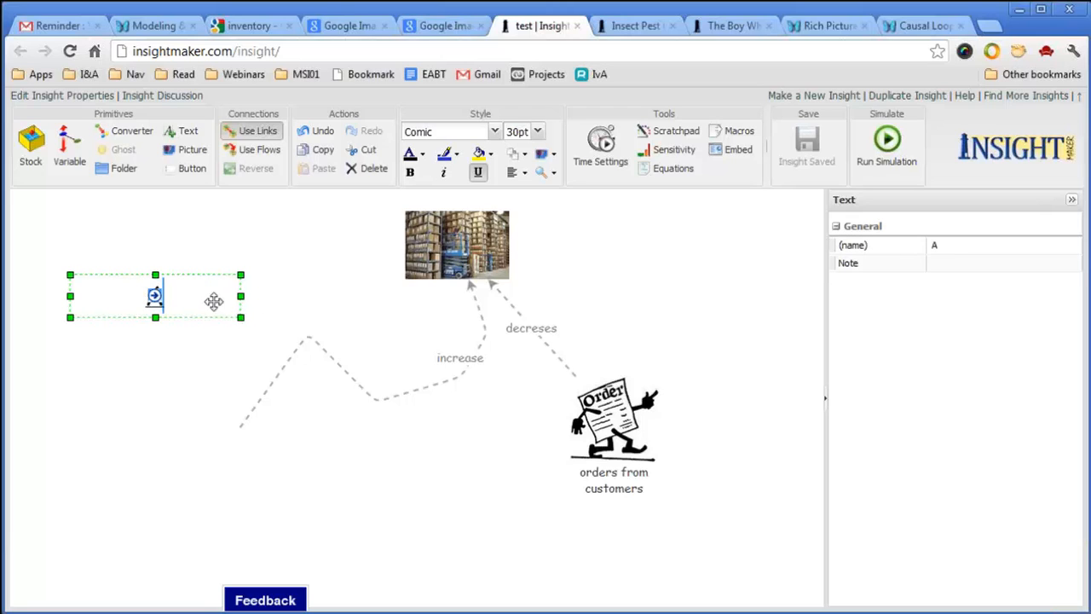
{"action": "left_click", "coordinate": [224, 336]}
{"action": "left_click", "coordinate": [202, 298]}
{"action": "left_click_drag", "start_coordinate": [241, 317], "coordinate": [138, 308]}
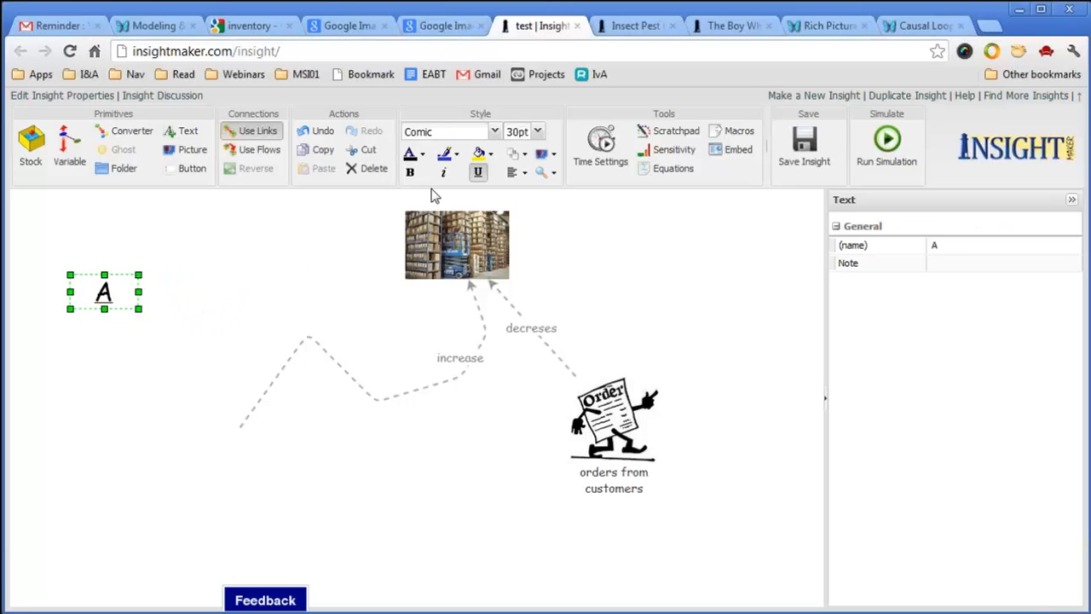
{"action": "left_click", "coordinate": [477, 173]}
Duplicate A near the warehouse picture as 'B' and draw a link from A to B.
{"action": "left_click_drag", "start_coordinate": [123, 294], "coordinate": [324, 239]}
{"action": "double_click", "coordinate": [324, 239]}
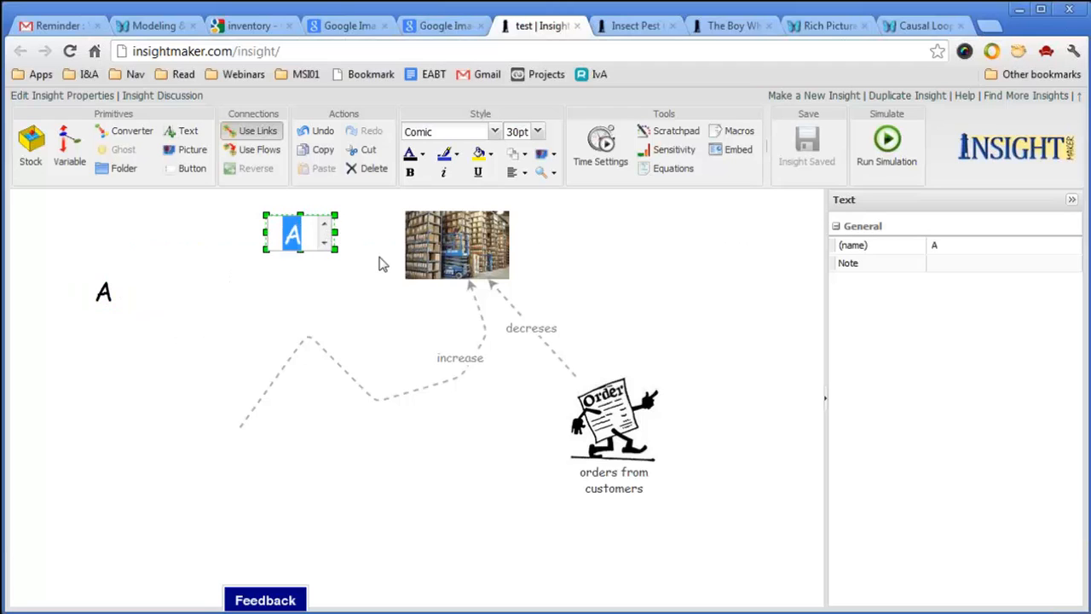
{"action": "type", "text": "B"}
{"action": "left_click", "coordinate": [88, 399]}
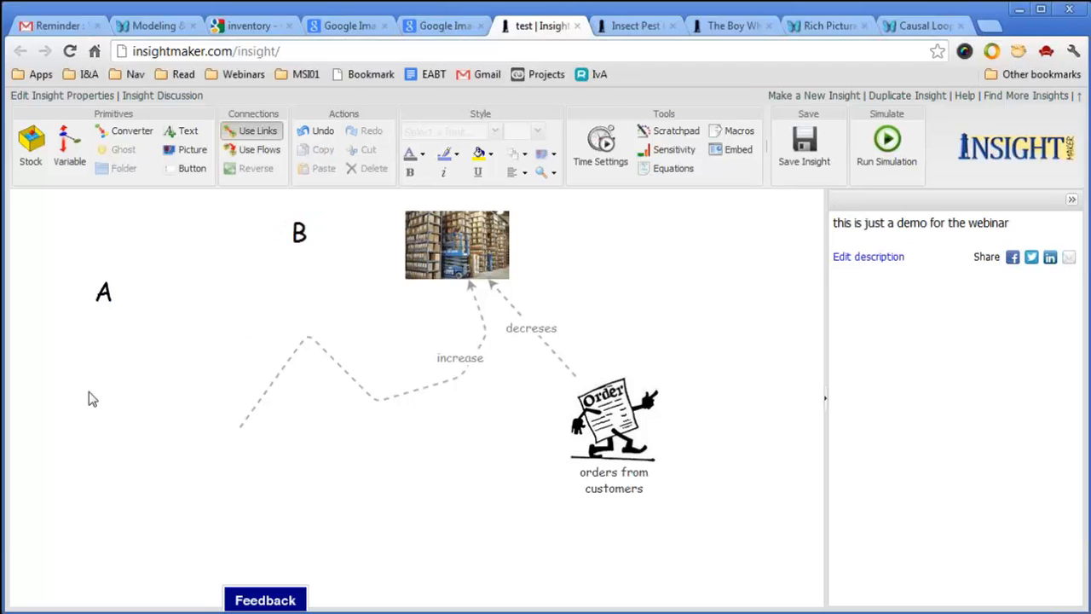
{"action": "left_click_drag", "start_coordinate": [122, 303], "coordinate": [305, 236]}
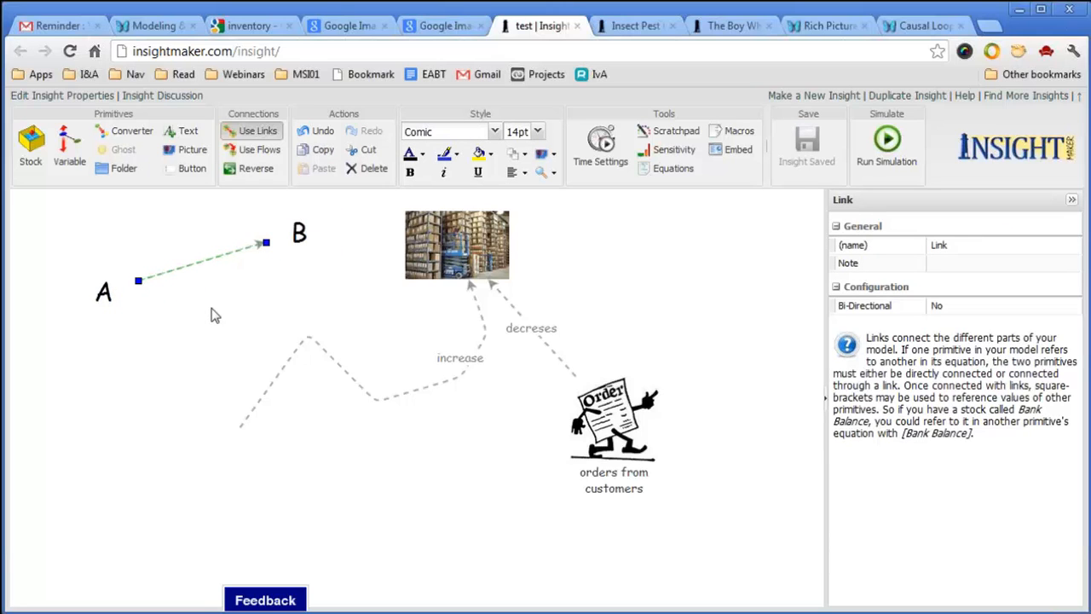
{"action": "mouse_move", "coordinate": [110, 303]}
Copy B into a new 'S' label, narrow its box, and place it near the A-to-B link.
{"action": "mouse_move", "coordinate": [300, 235]}
{"action": "left_click_drag", "start_coordinate": [302, 237], "coordinate": [249, 322]}
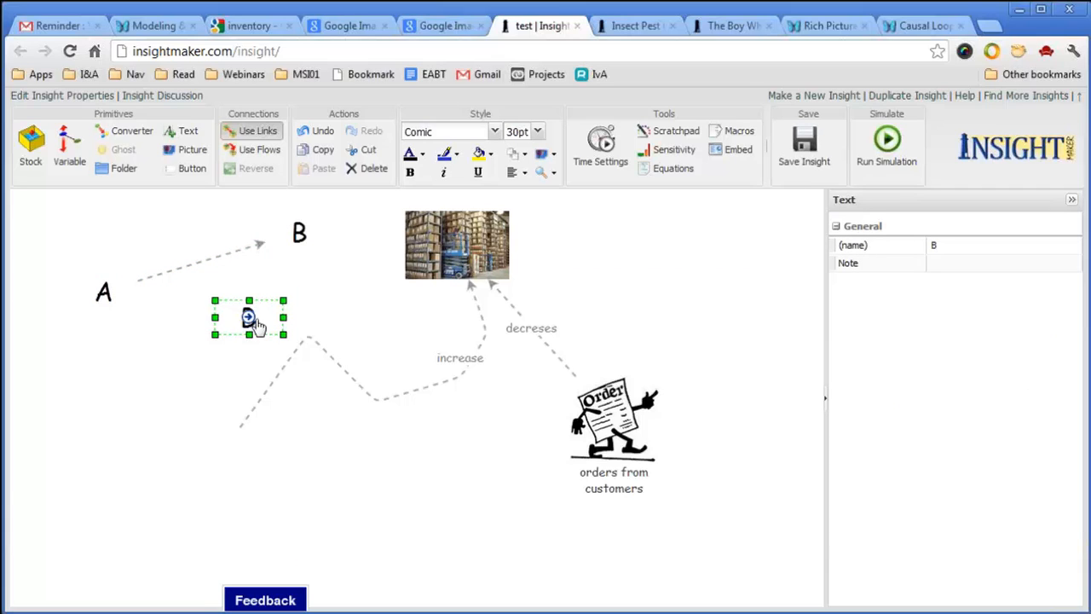
{"action": "double_click", "coordinate": [256, 322]}
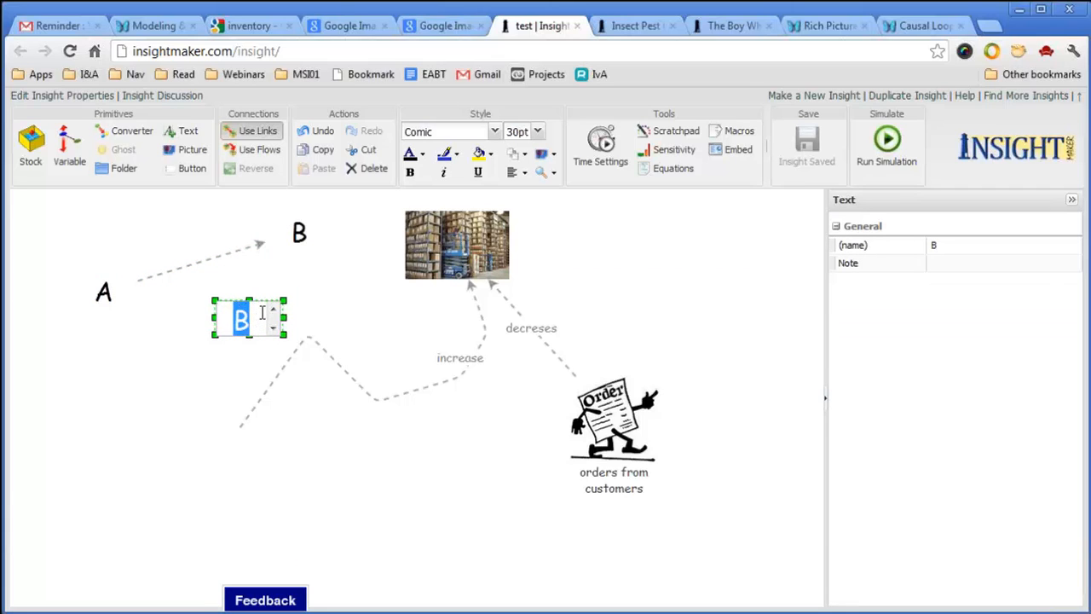
{"action": "type", "text": "S"}
{"action": "key", "text": "Return"}
{"action": "left_click", "coordinate": [302, 284]}
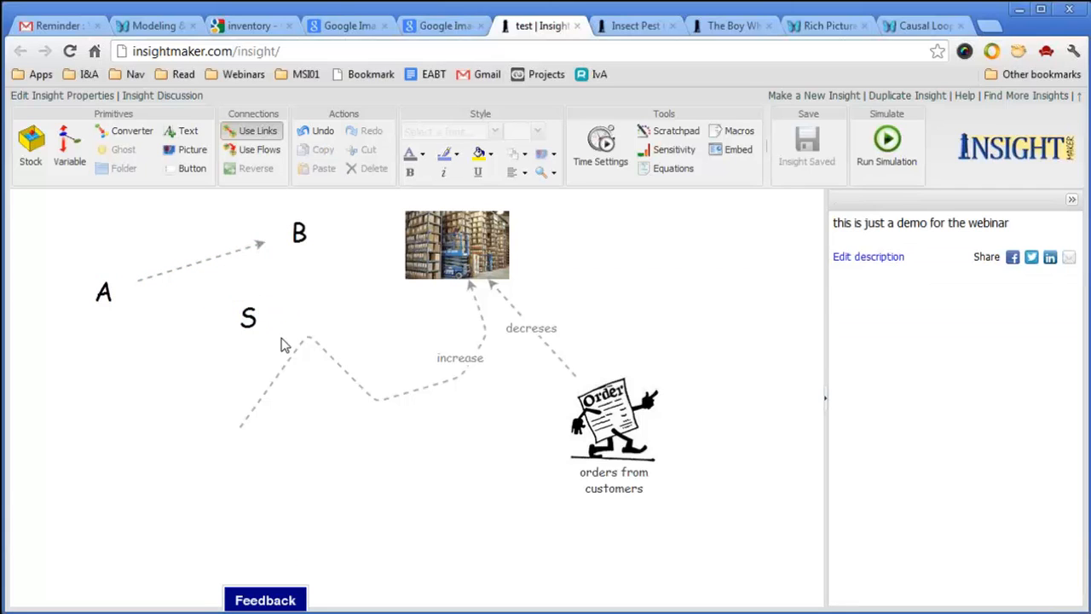
{"action": "left_click", "coordinate": [253, 334]}
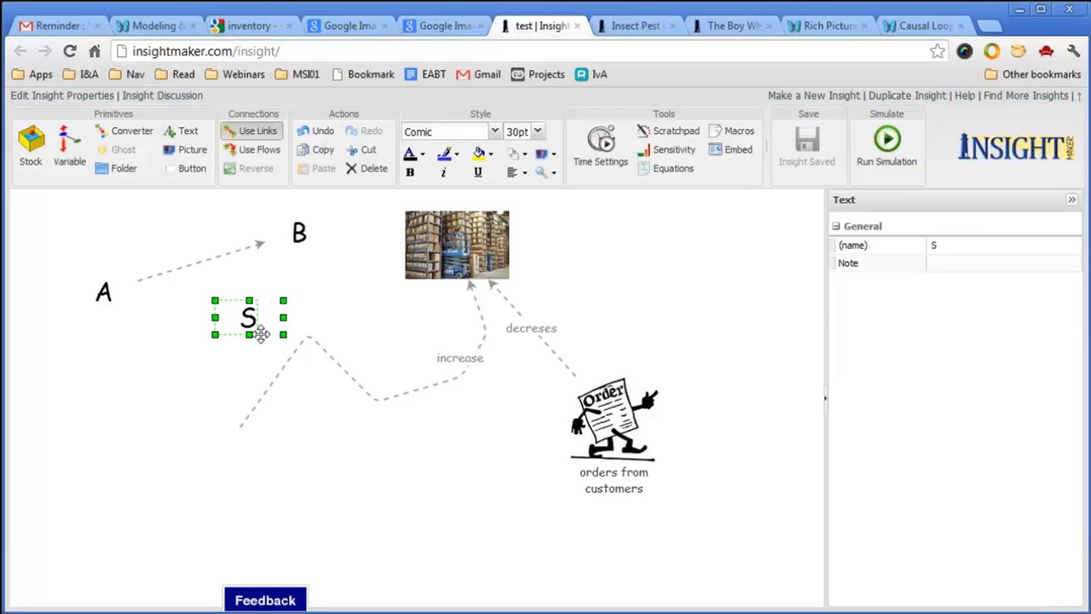
{"action": "left_click_drag", "start_coordinate": [253, 346], "coordinate": [249, 226]}
{"action": "left_click", "coordinate": [262, 280]}
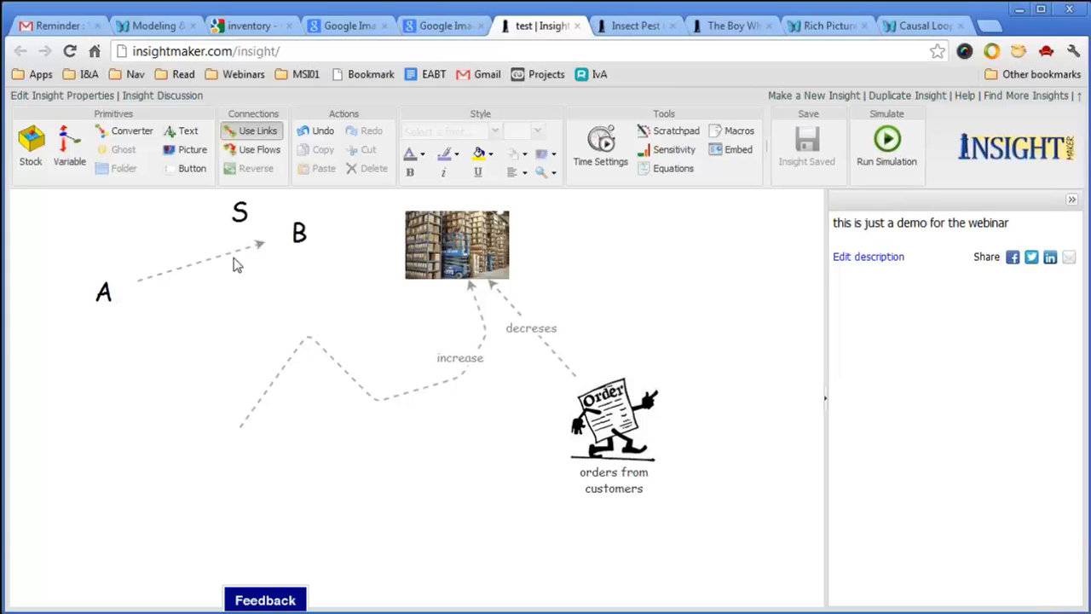
Narrow the B label's text box.
{"action": "mouse_move", "coordinate": [300, 237]}
{"action": "left_click", "coordinate": [302, 236]}
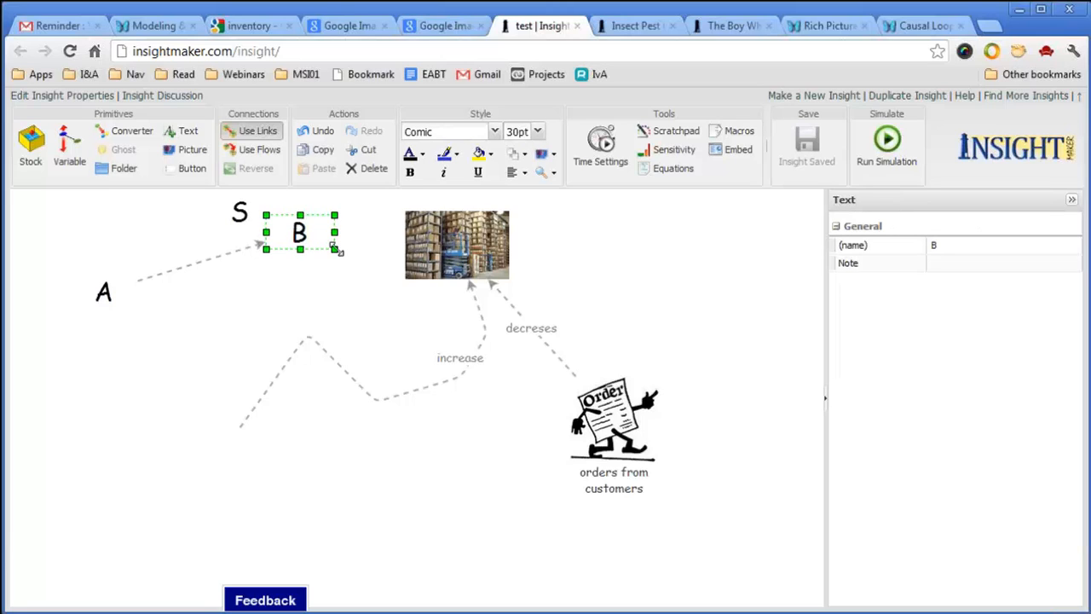
{"action": "left_click_drag", "start_coordinate": [328, 252], "coordinate": [301, 251]}
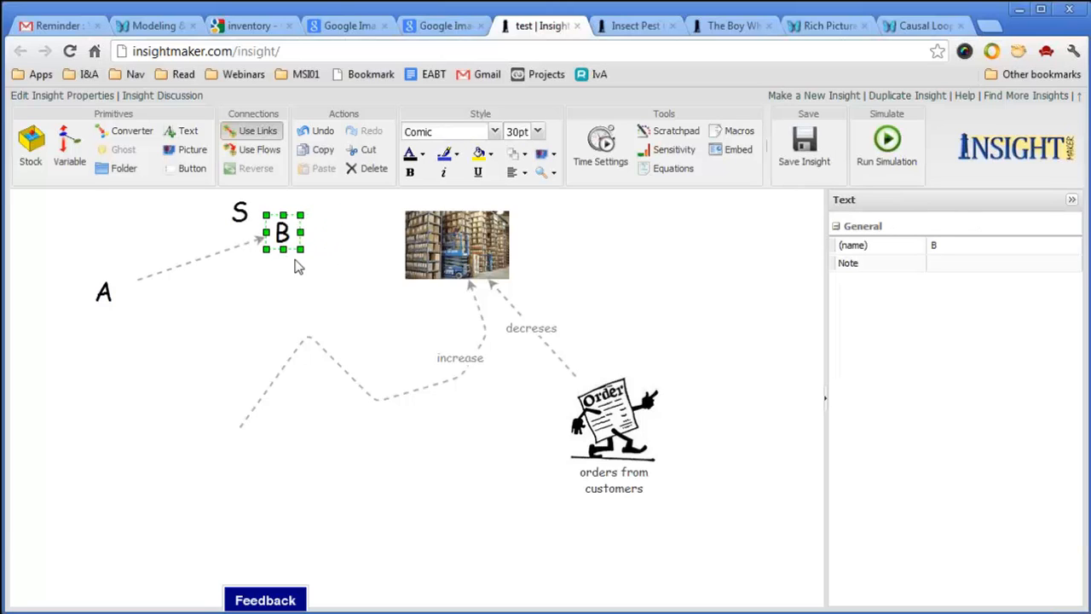
{"action": "left_click", "coordinate": [258, 279]}
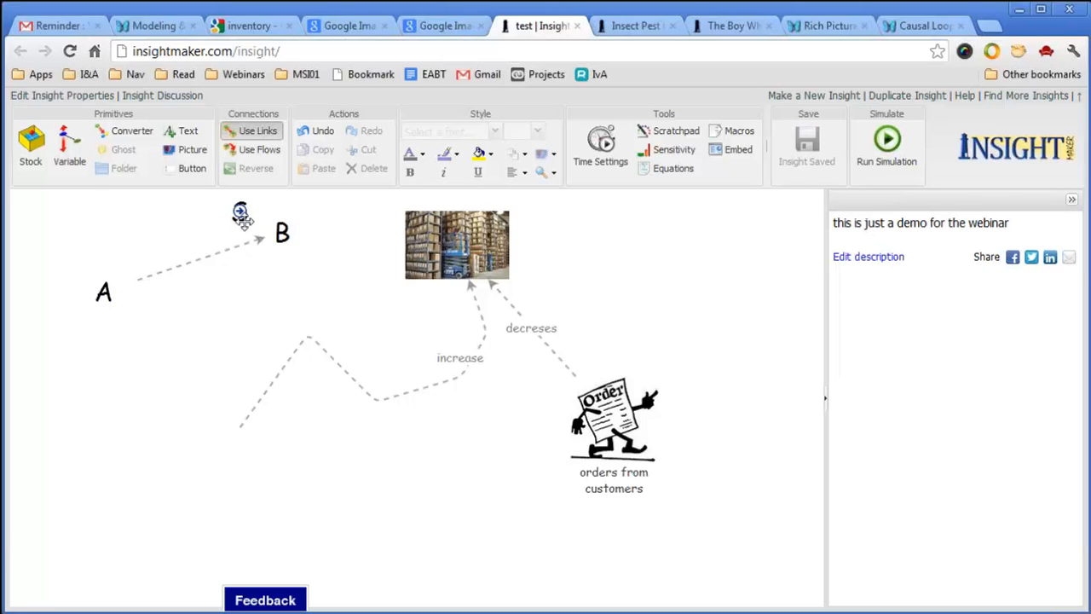
Copy S below B, change it to 'O', and nudge it slightly upward.
{"action": "left_click_drag", "start_coordinate": [241, 215], "coordinate": [268, 290]}
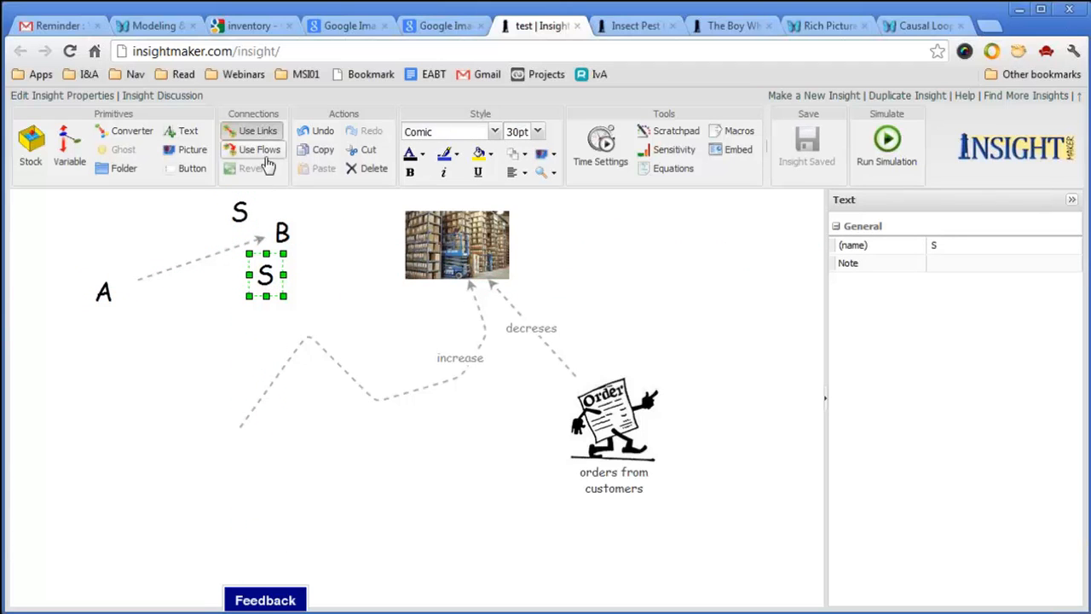
{"action": "double_click", "coordinate": [282, 270]}
{"action": "type", "text": "O"}
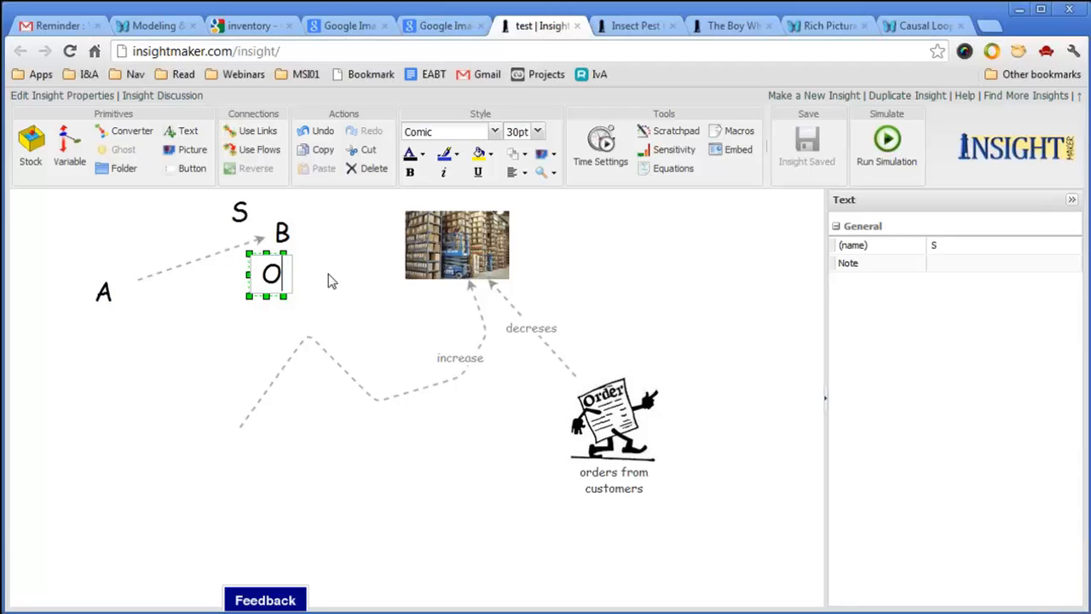
{"action": "left_click", "coordinate": [322, 292]}
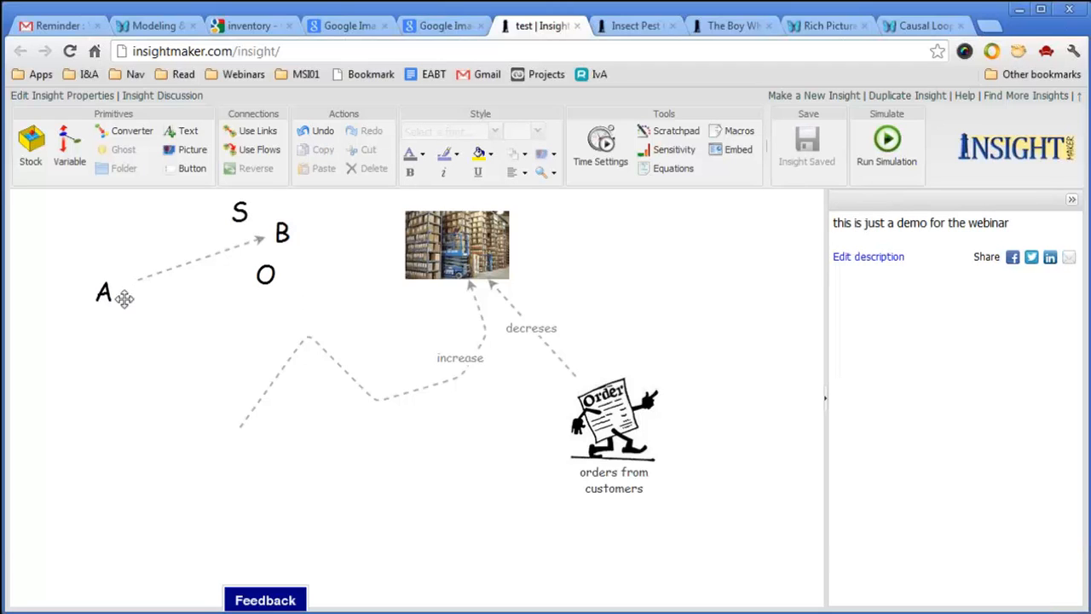
{"action": "left_click", "coordinate": [266, 278]}
{"action": "left_click_drag", "start_coordinate": [267, 278], "coordinate": [266, 269]}
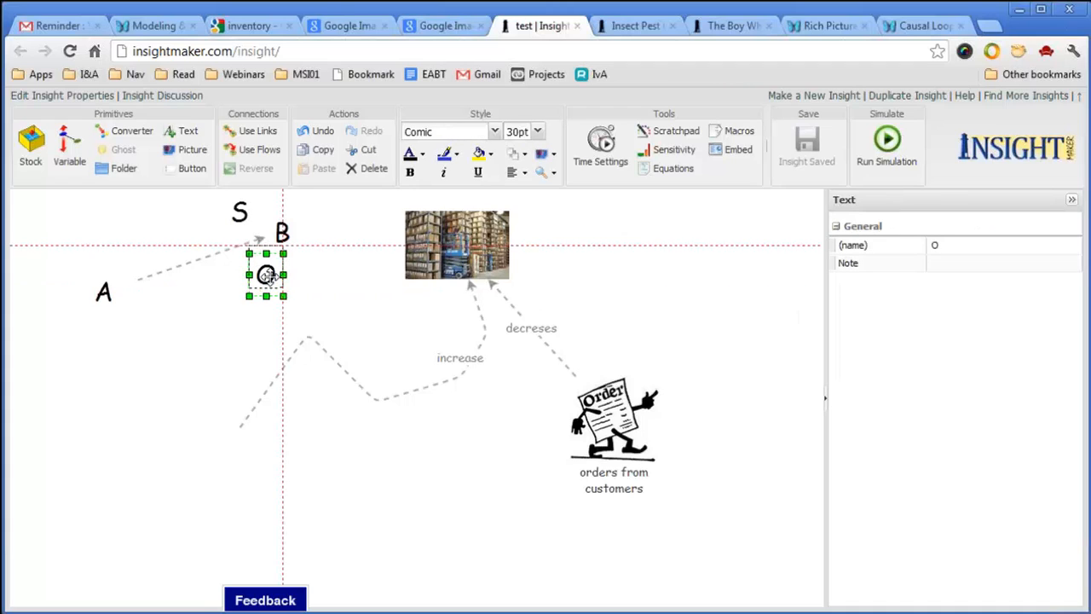
{"action": "left_click", "coordinate": [325, 286]}
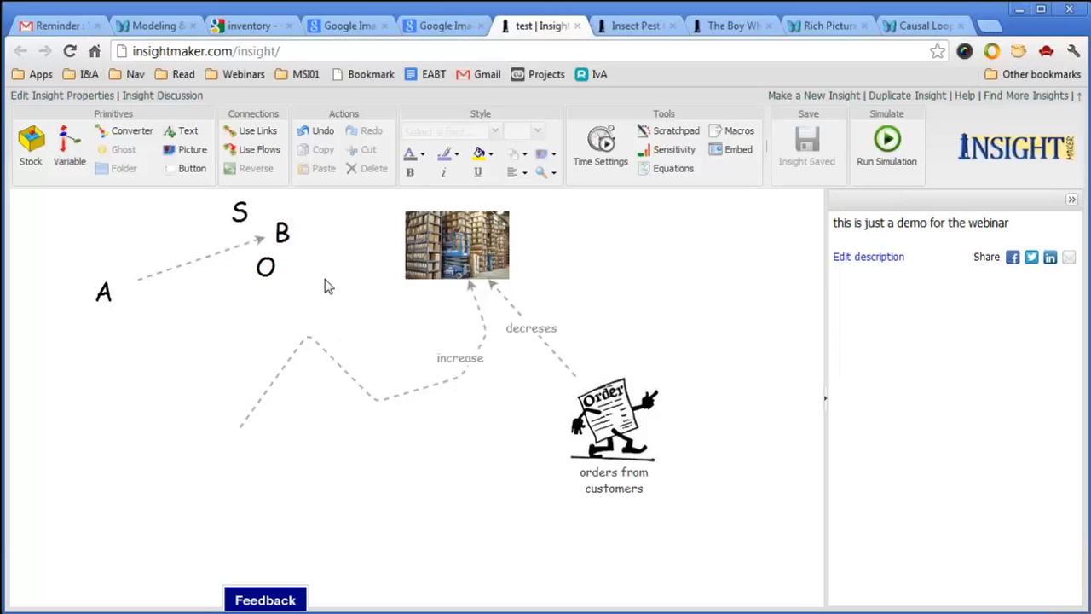
Shift the increase link's bends left and add a text label reading 'Production'.
{"action": "left_click", "coordinate": [419, 392]}
{"action": "left_click_drag", "start_coordinate": [420, 393], "coordinate": [404, 401]}
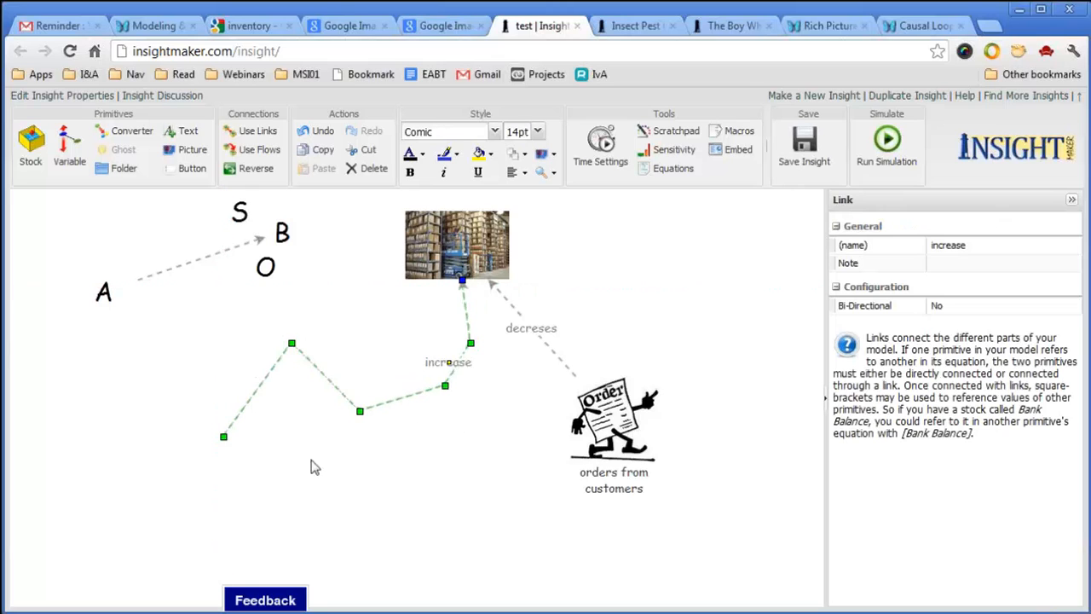
{"action": "right_click", "coordinate": [280, 465]}
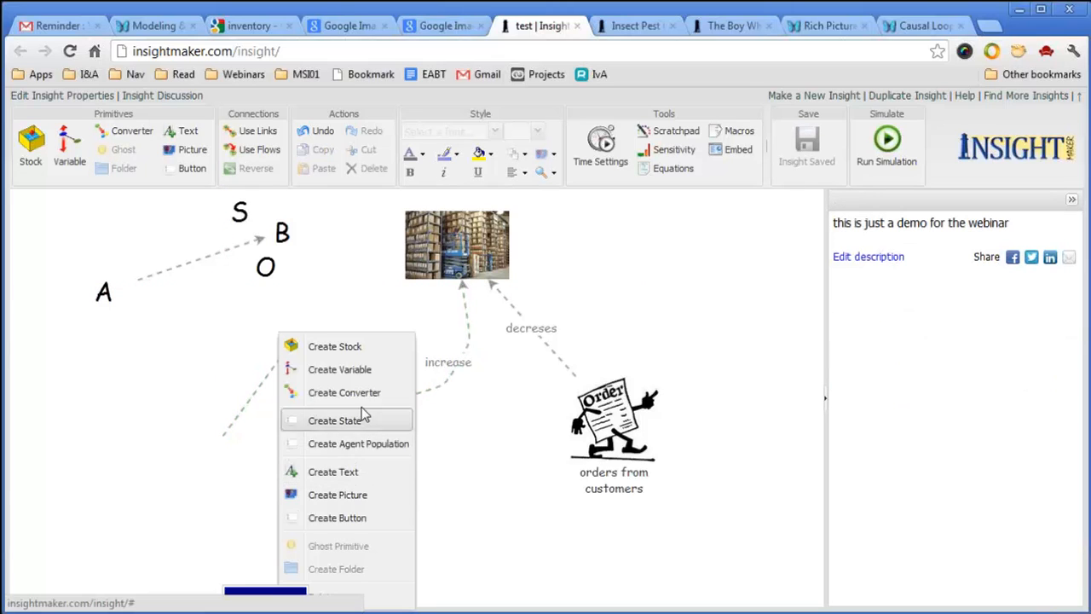
{"action": "left_click", "coordinate": [345, 478]}
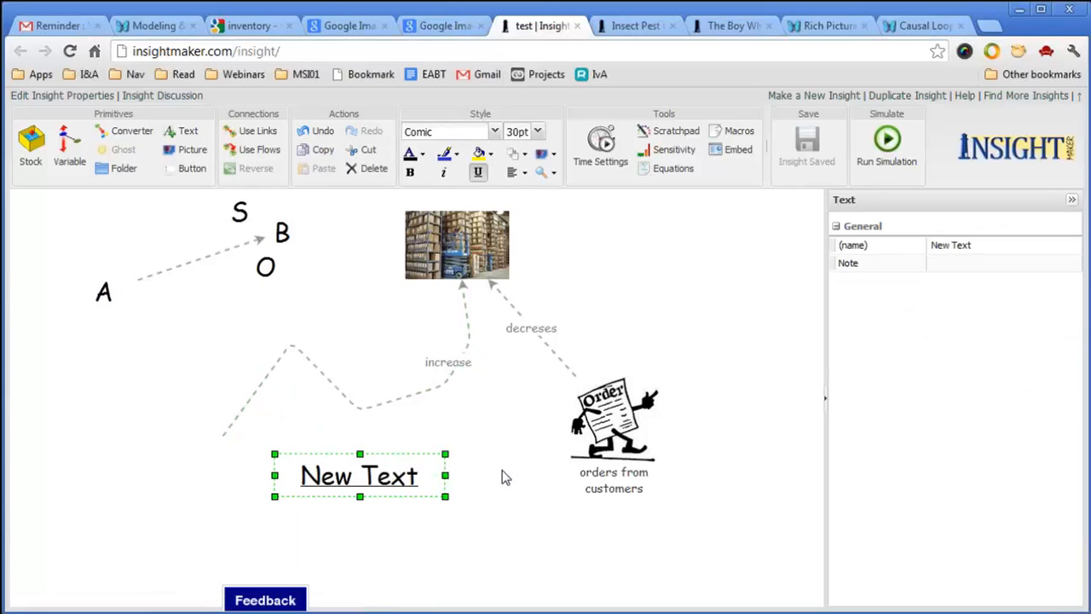
{"action": "double_click", "coordinate": [398, 478]}
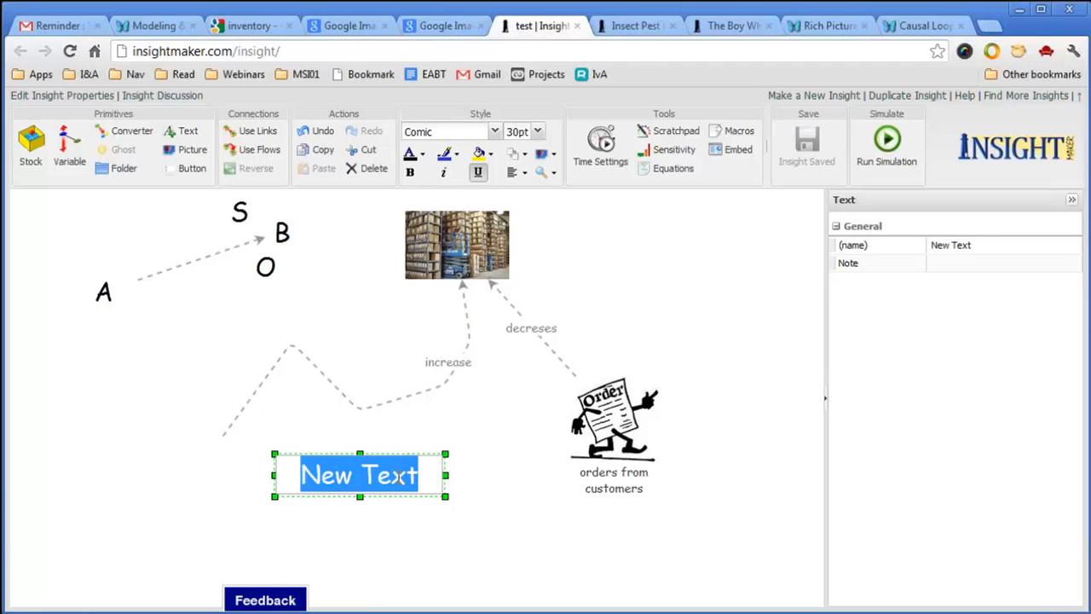
{"action": "type", "text": "Productin"}
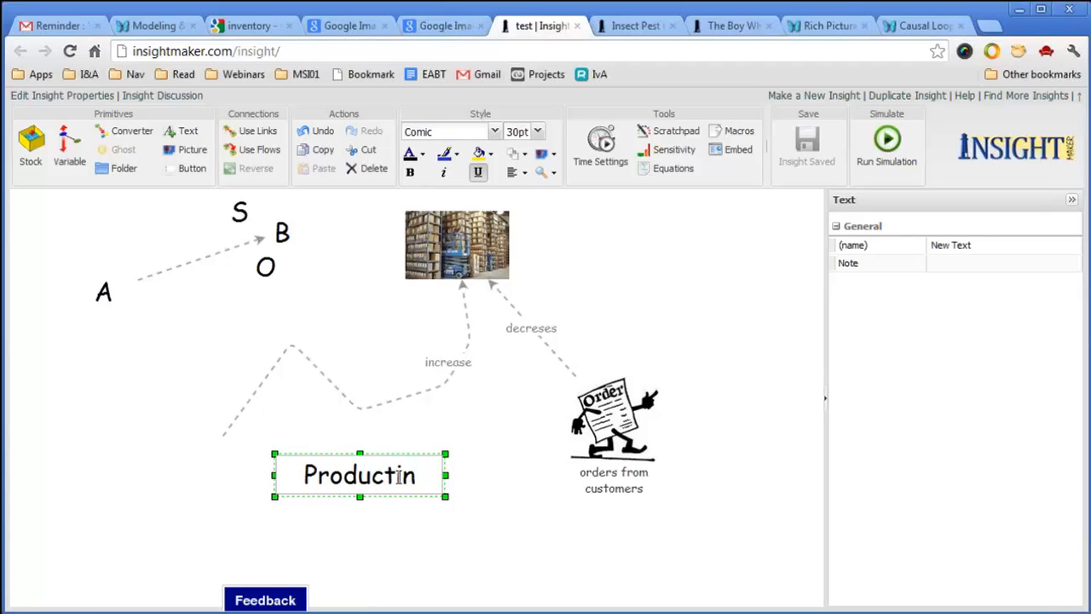
{"action": "key", "text": "BackSpace"}
{"action": "type", "text": "on"}
{"action": "left_click", "coordinate": [538, 530]}
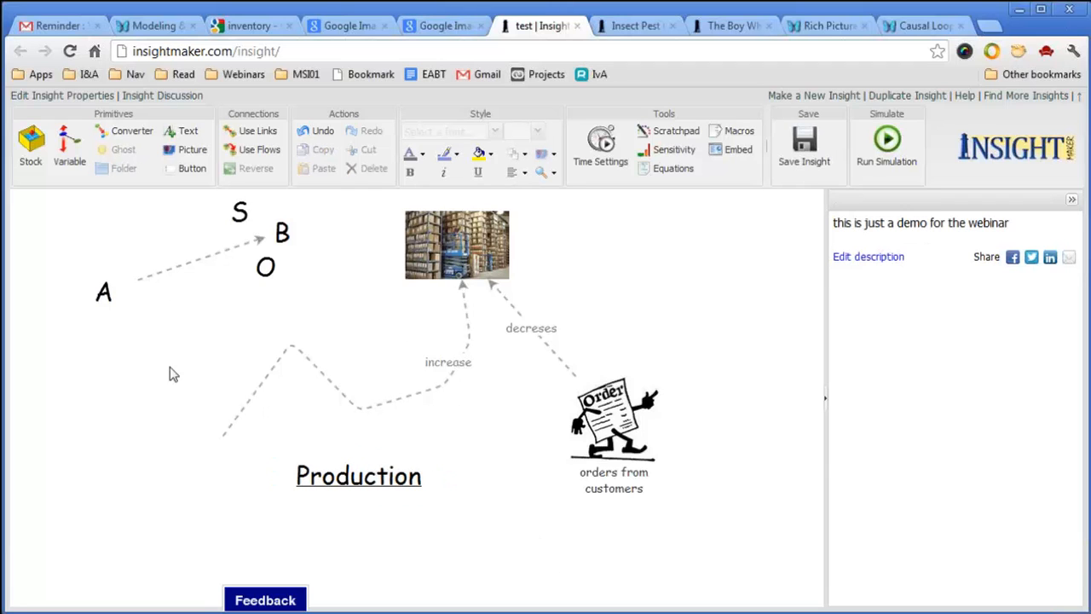
Attach the increase link to Production, move Production up-left, and settle the increase label on the line.
{"action": "left_click", "coordinate": [242, 407]}
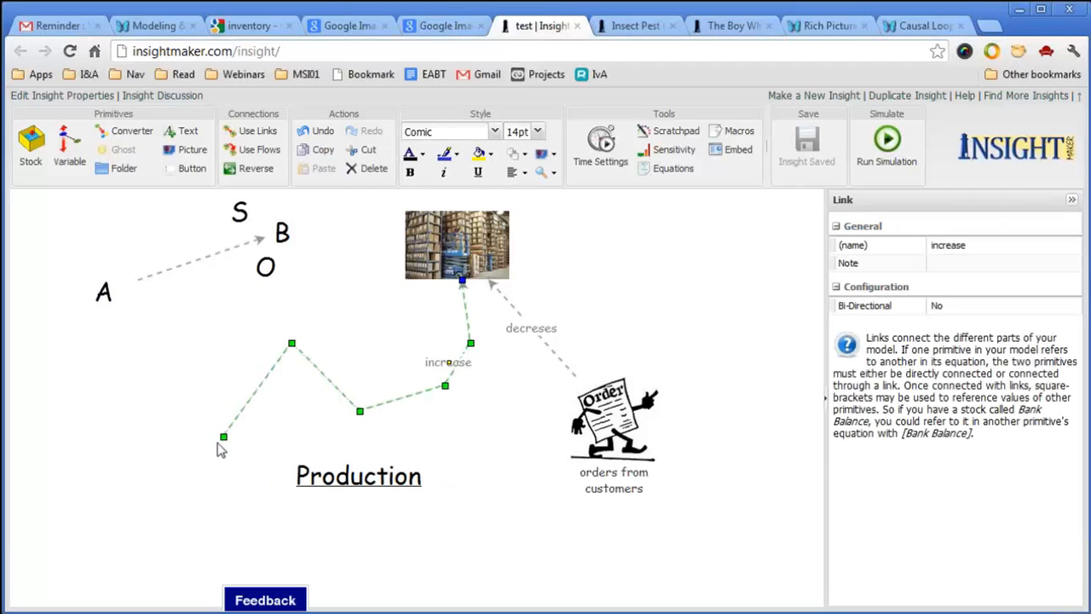
{"action": "left_click_drag", "start_coordinate": [223, 437], "coordinate": [336, 469]}
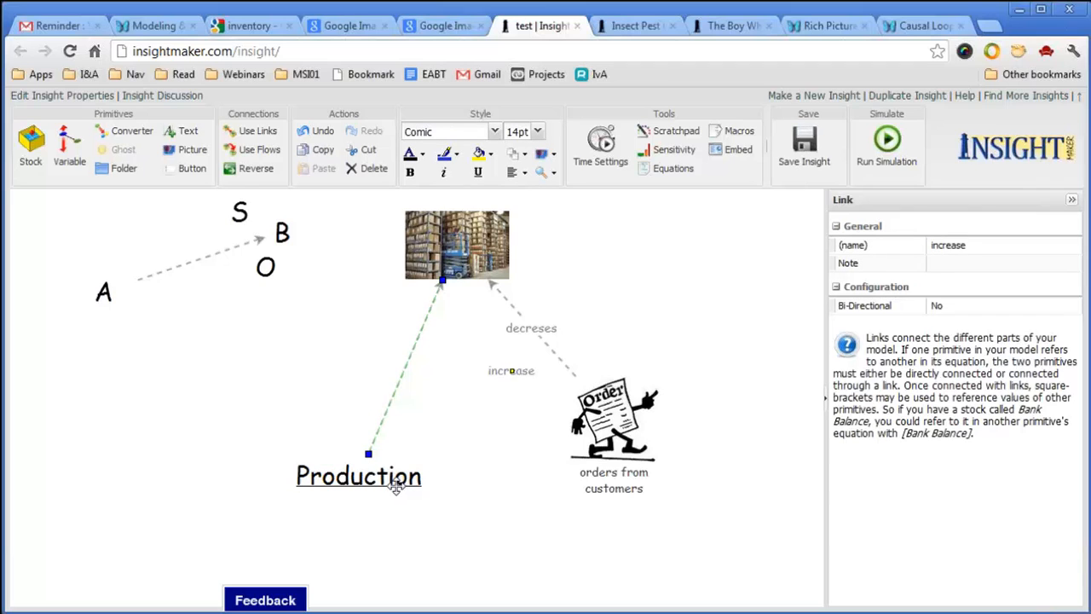
{"action": "left_click_drag", "start_coordinate": [399, 489], "coordinate": [326, 413]}
{"action": "left_click", "coordinate": [477, 337]}
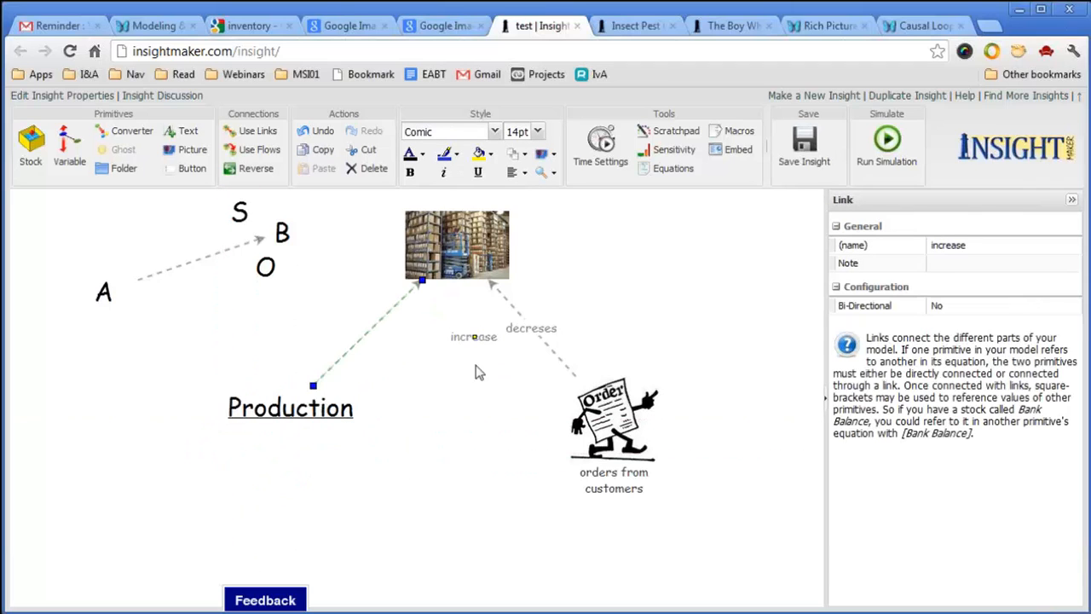
{"action": "left_click_drag", "start_coordinate": [477, 339], "coordinate": [351, 338]}
{"action": "left_click", "coordinate": [432, 409]}
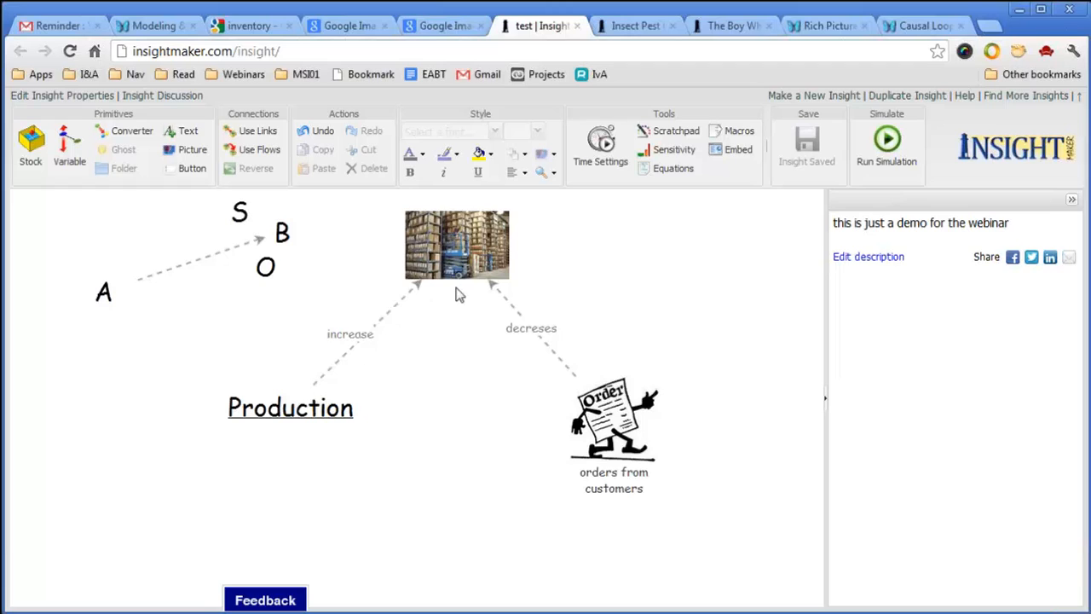
Create + and − polarity signs from copies of the S and O labels.
{"action": "left_click", "coordinate": [239, 218]}
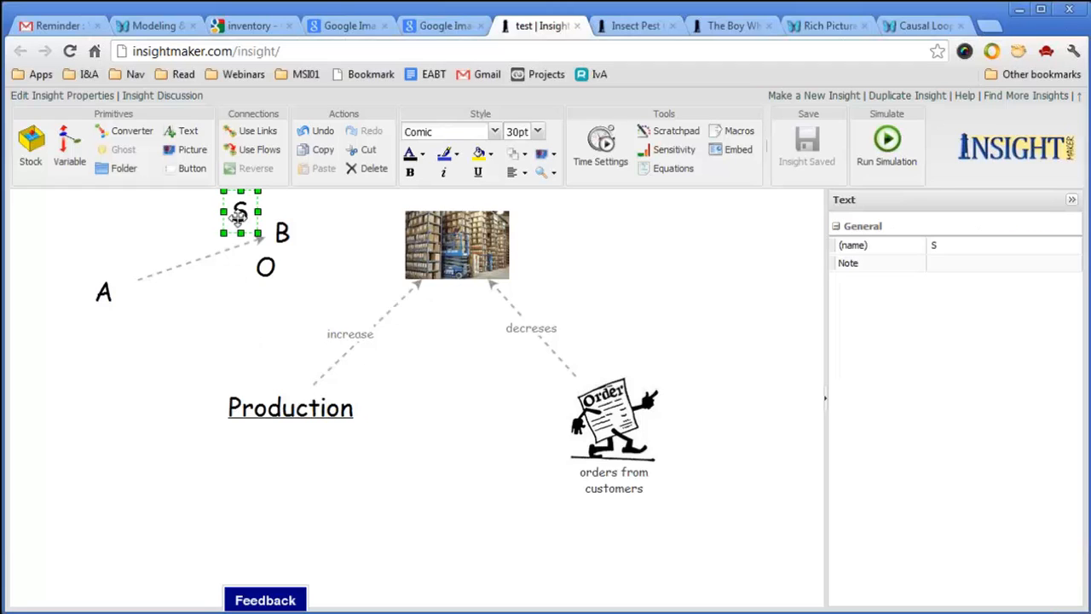
{"action": "left_click_drag", "start_coordinate": [240, 229], "coordinate": [184, 223]}
{"action": "double_click", "coordinate": [185, 223]}
{"action": "type", "text": "+"}
{"action": "key", "text": "Return"}
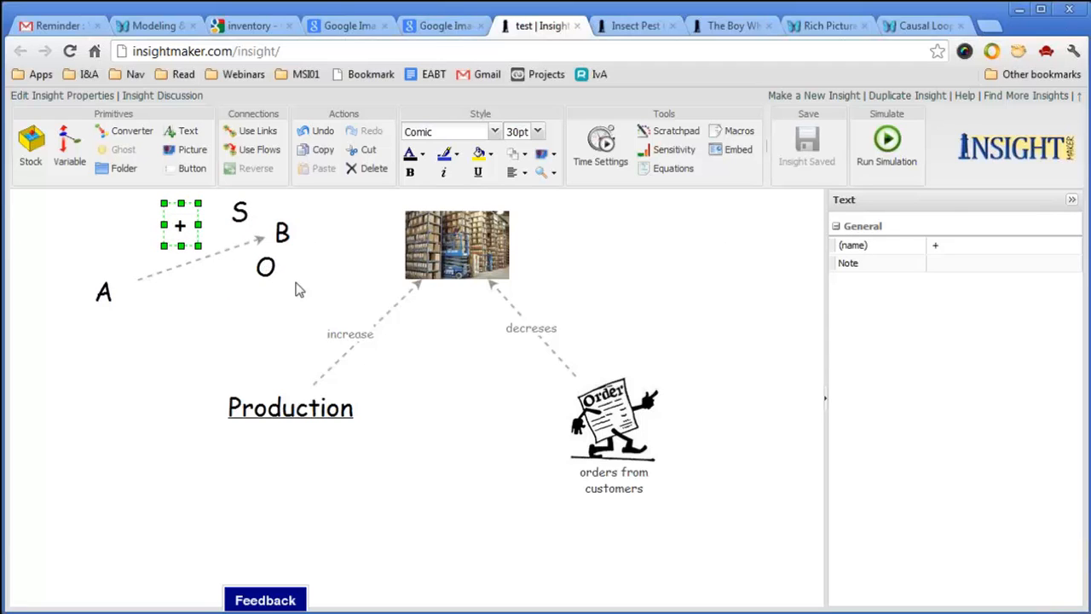
{"action": "left_click", "coordinate": [294, 284]}
{"action": "left_click", "coordinate": [266, 267]}
{"action": "left_click_drag", "start_coordinate": [269, 266], "coordinate": [228, 287]}
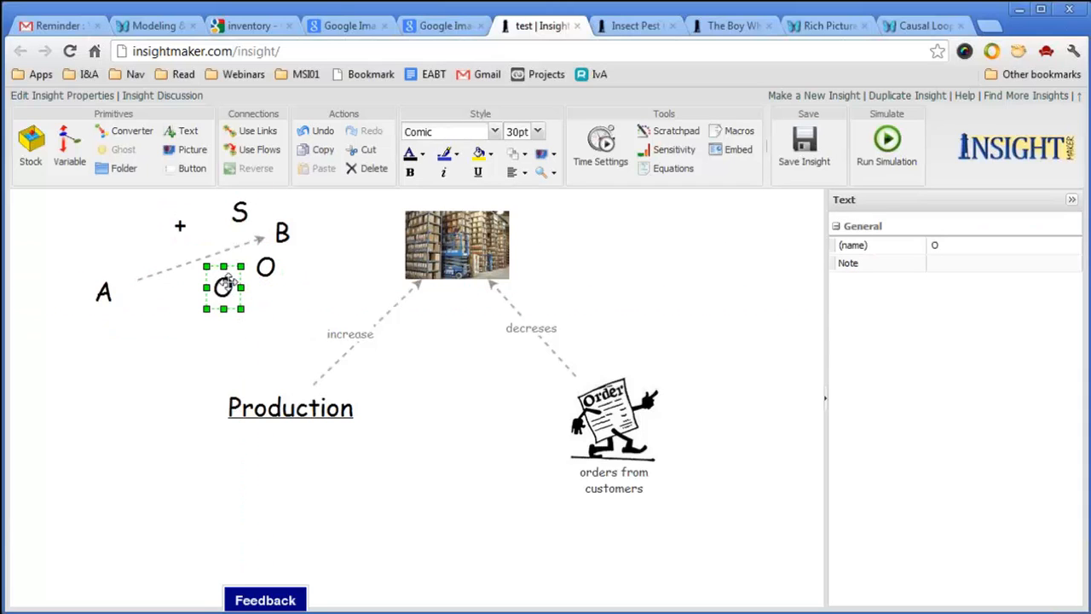
{"action": "double_click", "coordinate": [228, 287]}
{"action": "type", "text": "-"}
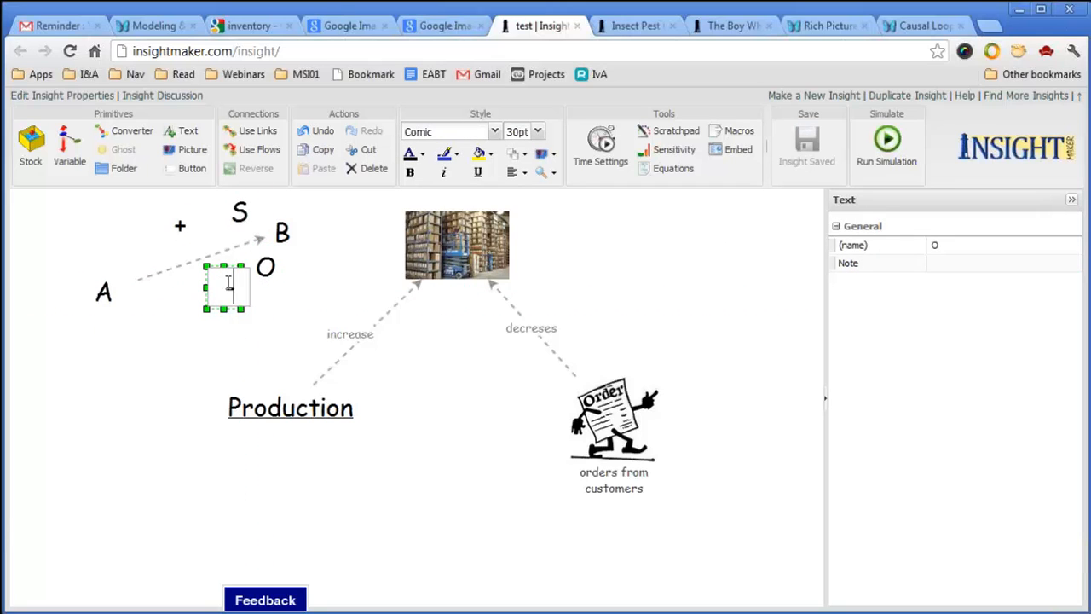
{"action": "left_click", "coordinate": [346, 266]}
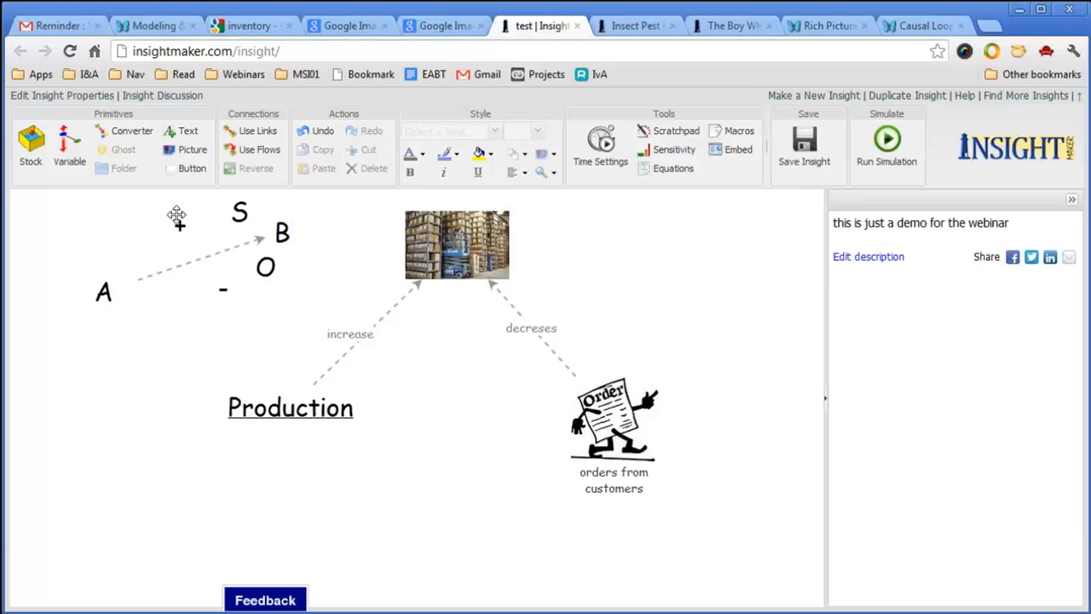
Position the + sign beside the increase link.
{"action": "left_click_drag", "start_coordinate": [177, 226], "coordinate": [198, 231]}
{"action": "left_click", "coordinate": [201, 366]}
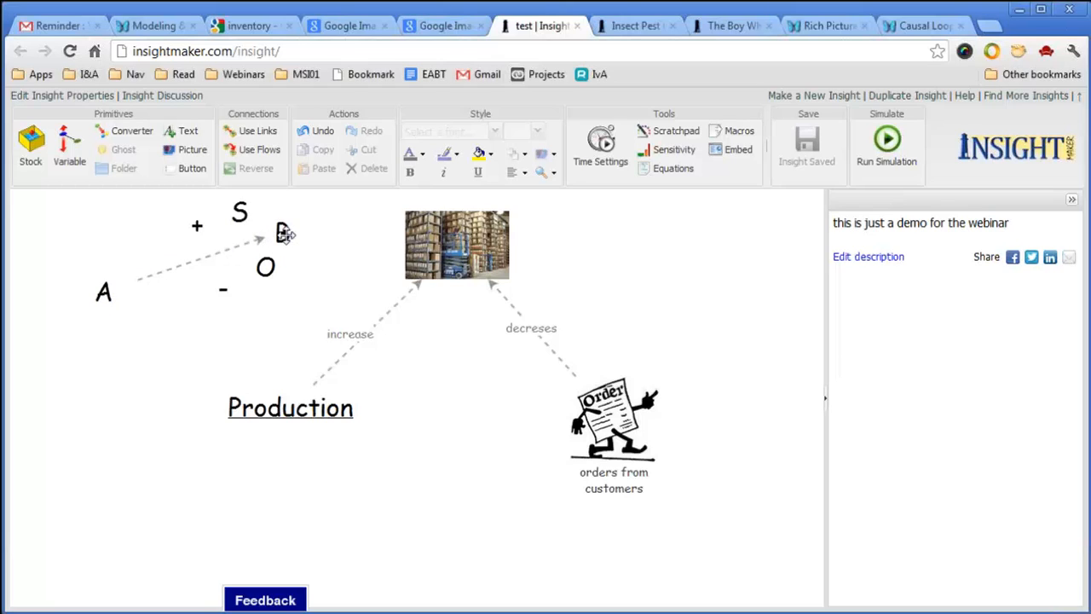
{"action": "left_click", "coordinate": [199, 226]}
{"action": "left_click_drag", "start_coordinate": [199, 226], "coordinate": [376, 288]}
{"action": "left_click", "coordinate": [478, 401]}
Raise the orders from customers picture slightly.
{"action": "left_click", "coordinate": [617, 411]}
{"action": "left_click_drag", "start_coordinate": [617, 411], "coordinate": [617, 386]}
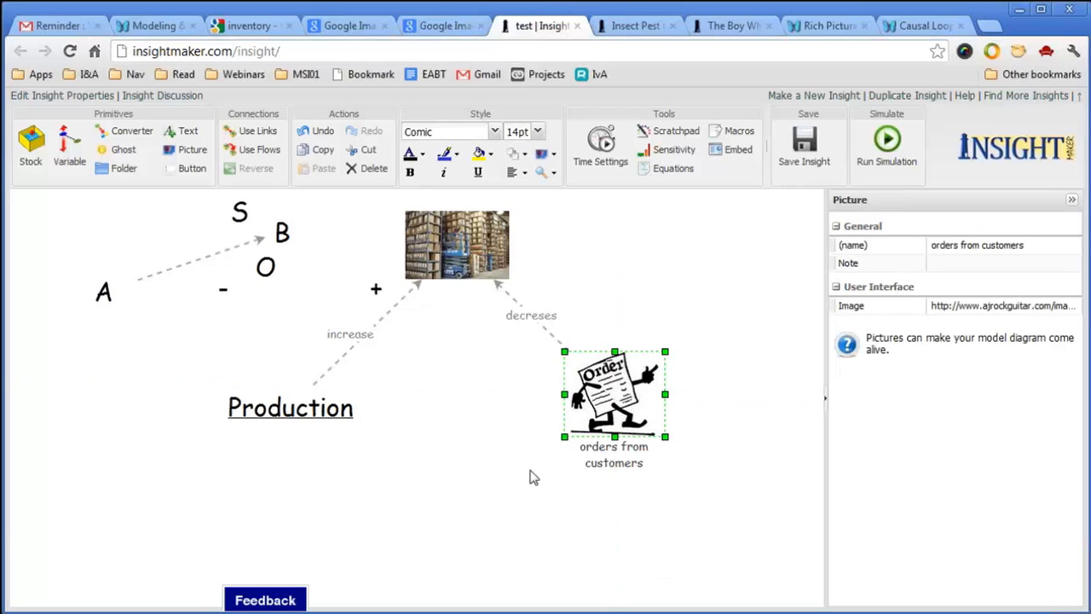
{"action": "left_click", "coordinate": [482, 488]}
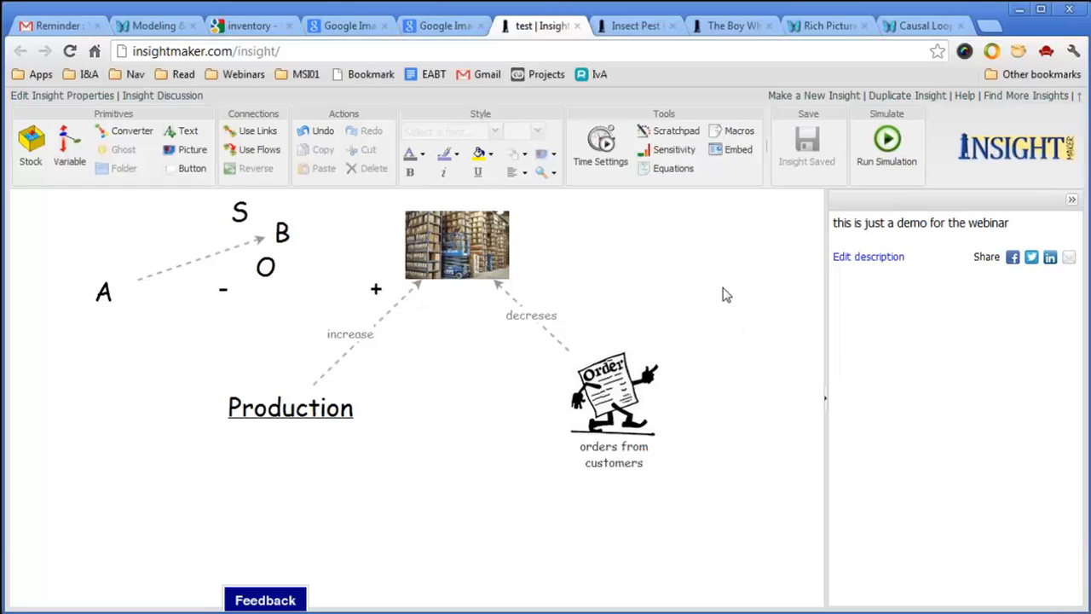
Delete the warehouse picture and set the orders from customers element's image to none.
{"action": "left_click", "coordinate": [490, 271]}
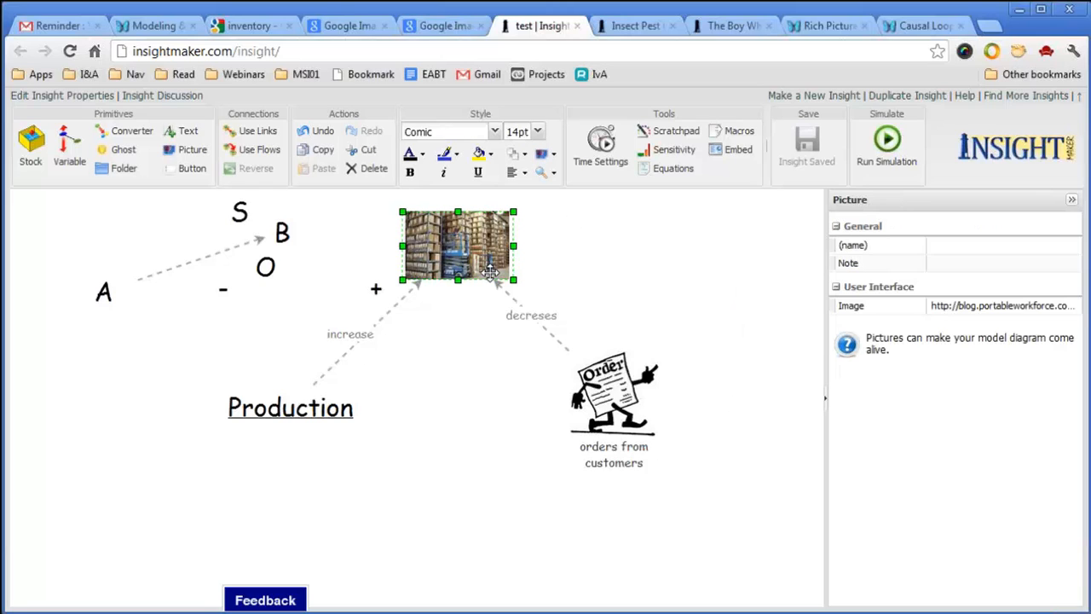
{"action": "key", "text": "Delete"}
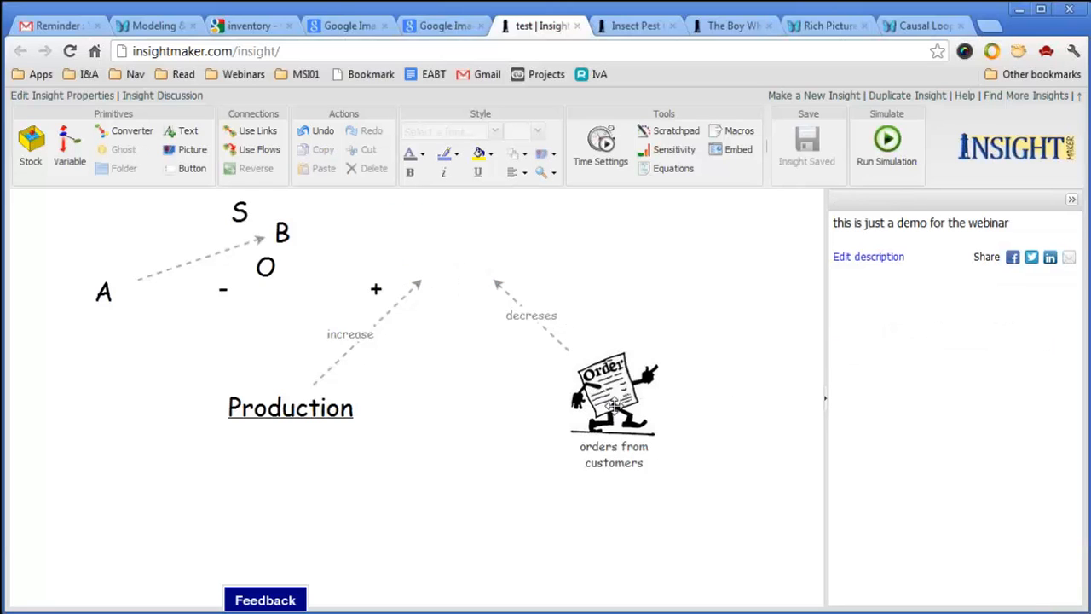
{"action": "left_click", "coordinate": [610, 407]}
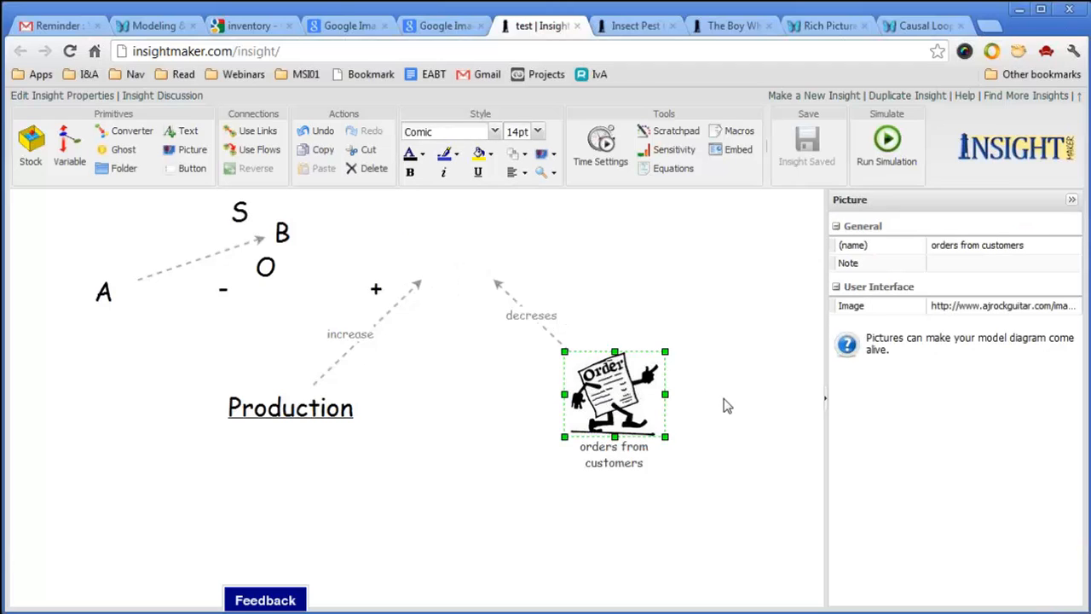
{"action": "left_click", "coordinate": [964, 306]}
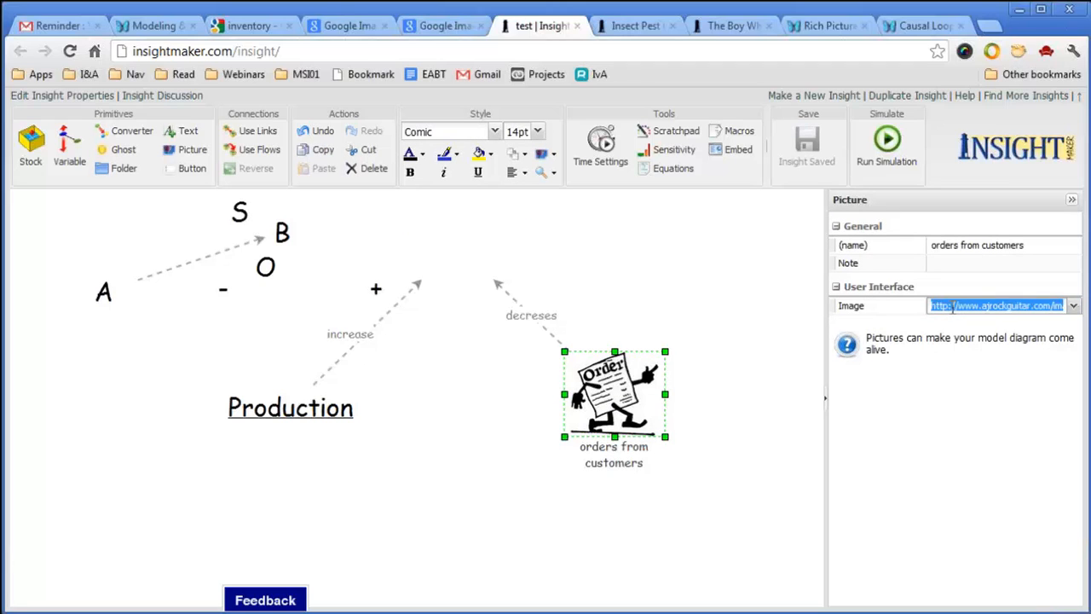
{"action": "key", "text": "BackSpace"}
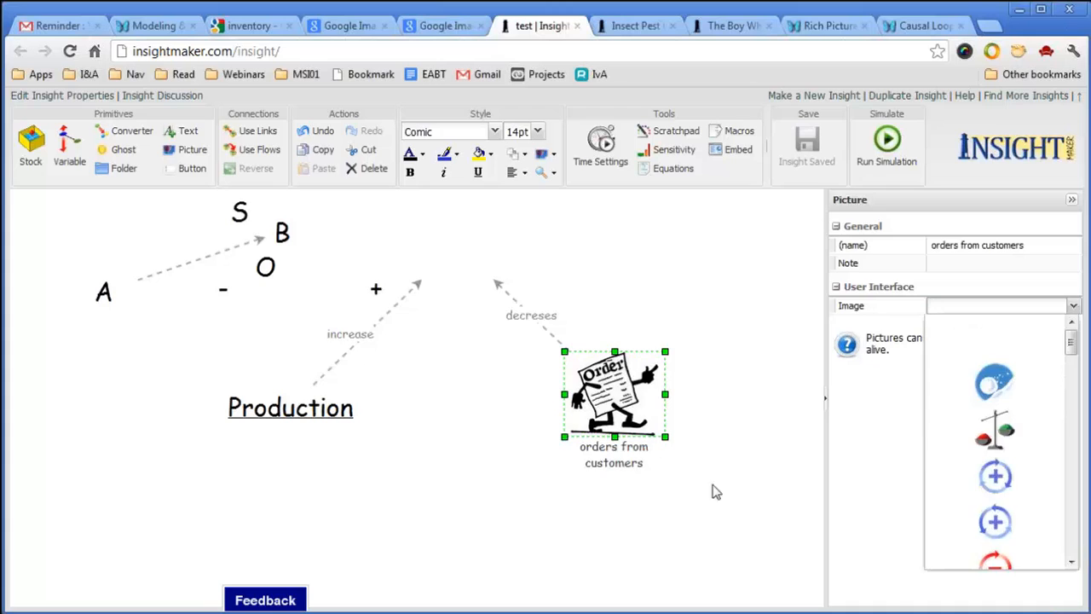
{"action": "left_click", "coordinate": [752, 495]}
Set the element's fill colour and line colour to Transparent.
{"action": "left_click", "coordinate": [632, 419]}
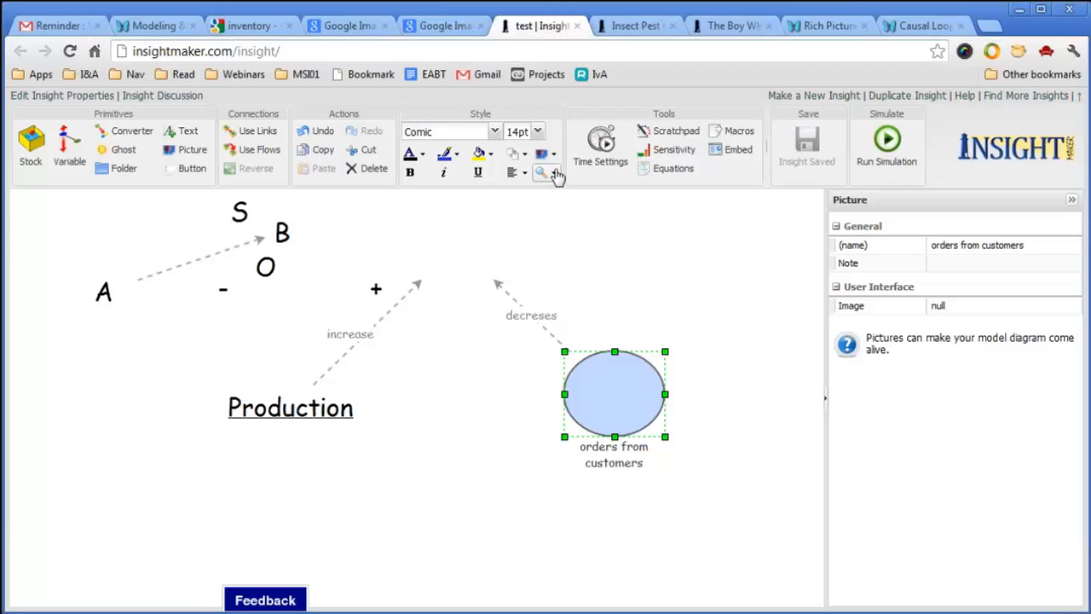
{"action": "left_click", "coordinate": [485, 154]}
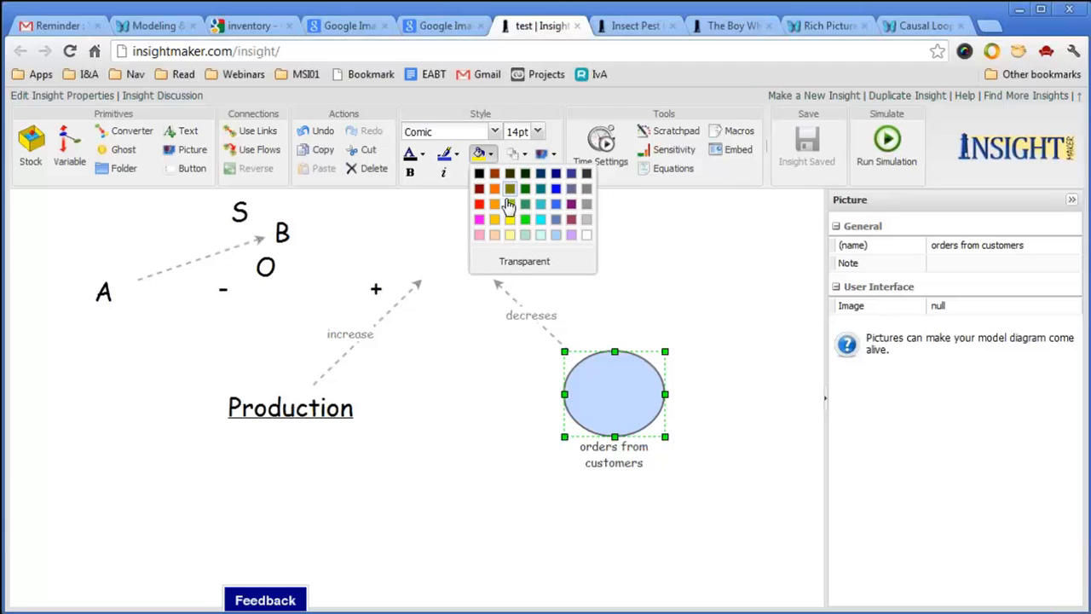
{"action": "left_click", "coordinate": [518, 263]}
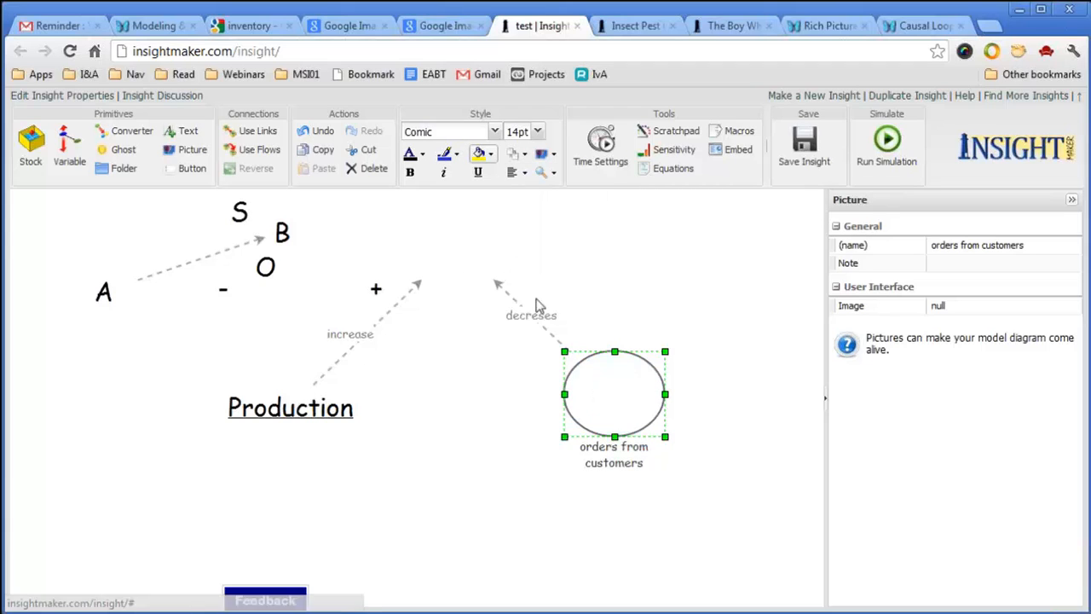
{"action": "left_click", "coordinate": [454, 159]}
{"action": "left_click", "coordinate": [489, 259]}
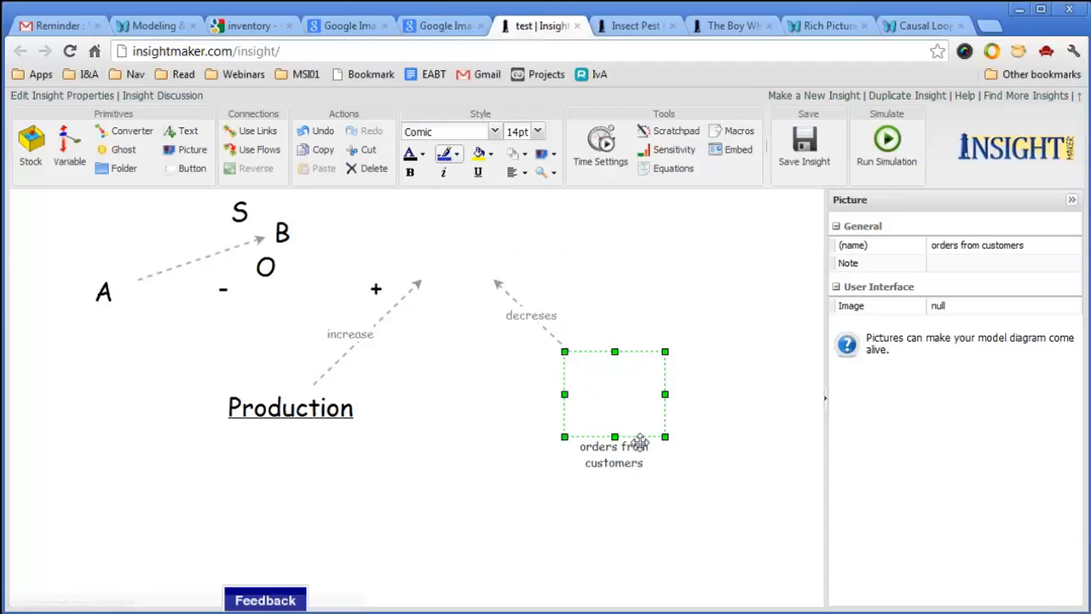
Rename the orders from customers element to 'principal'.
{"action": "double_click", "coordinate": [617, 455]}
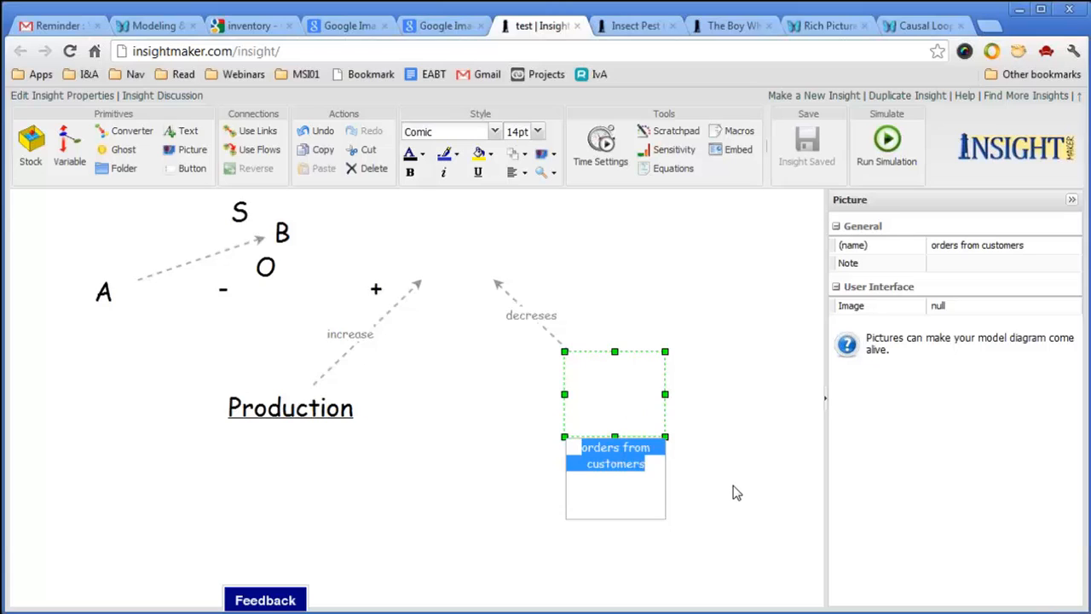
{"action": "type", "text": "pir"}
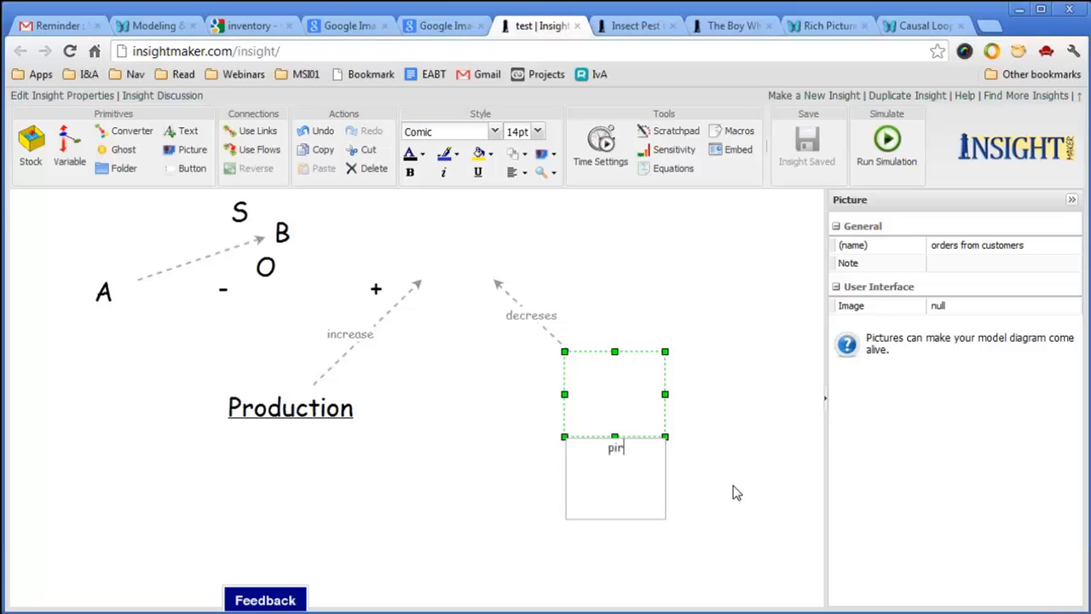
{"action": "type", "text": "ncipal"}
{"action": "left_click", "coordinate": [726, 471]}
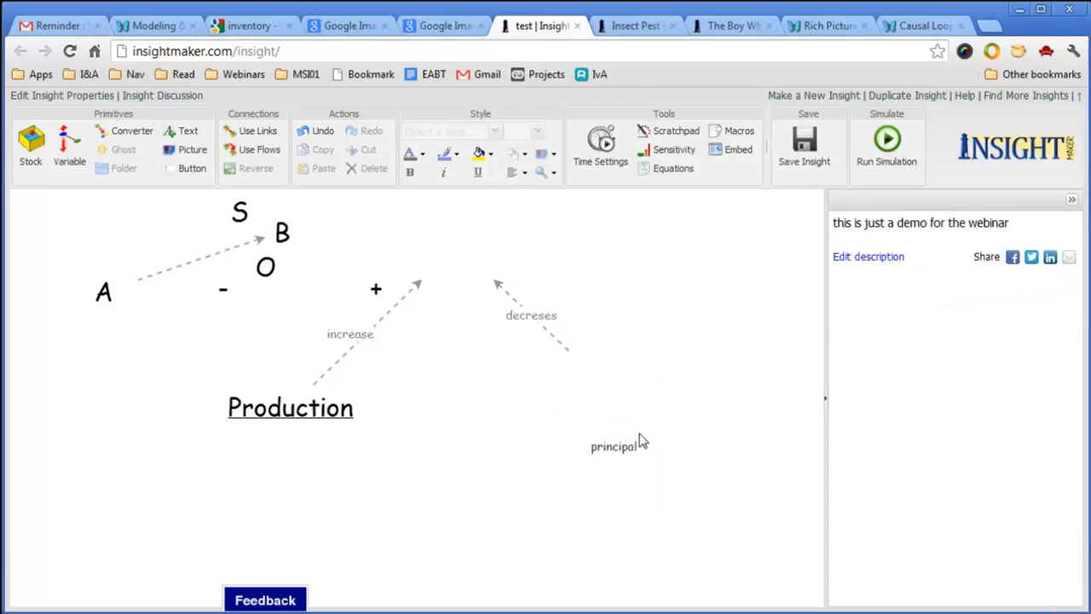
Centre the principal label in the middle and shrink the element to fit.
{"action": "left_click", "coordinate": [652, 365]}
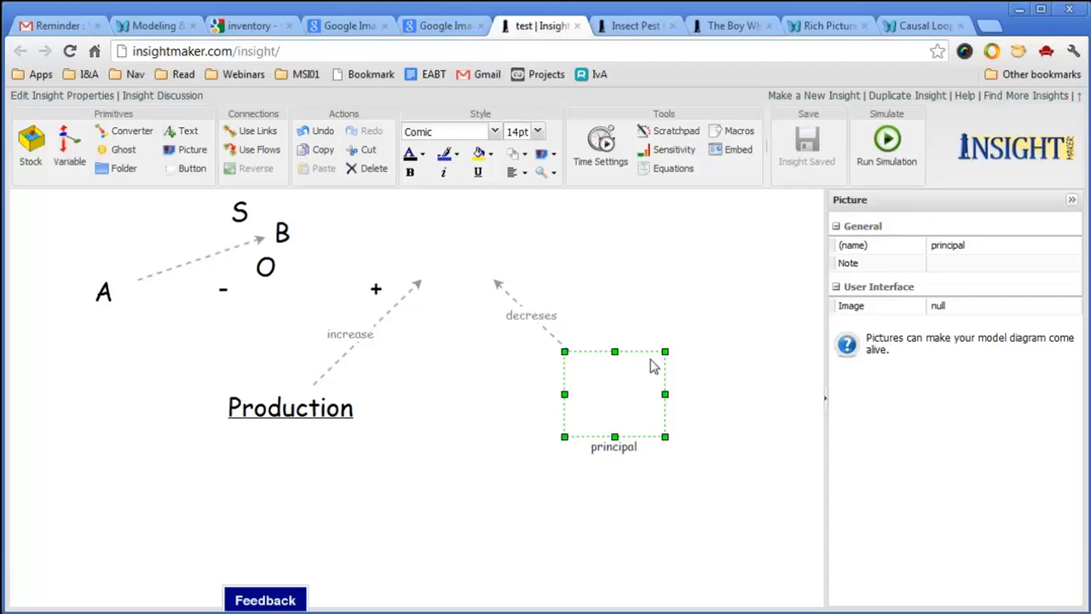
{"action": "left_click", "coordinate": [522, 175]}
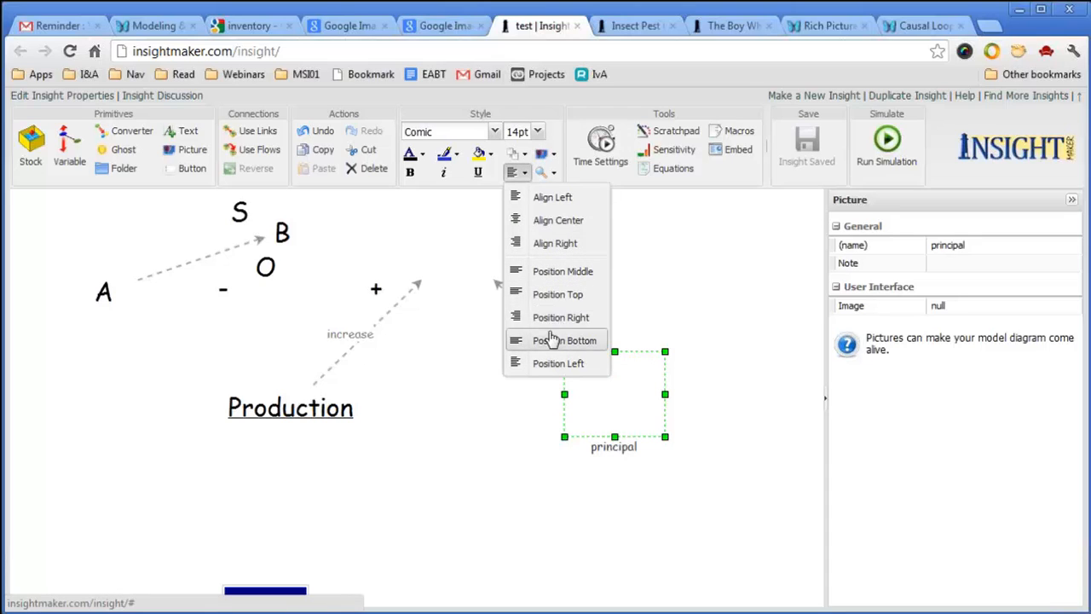
{"action": "left_click", "coordinate": [564, 273]}
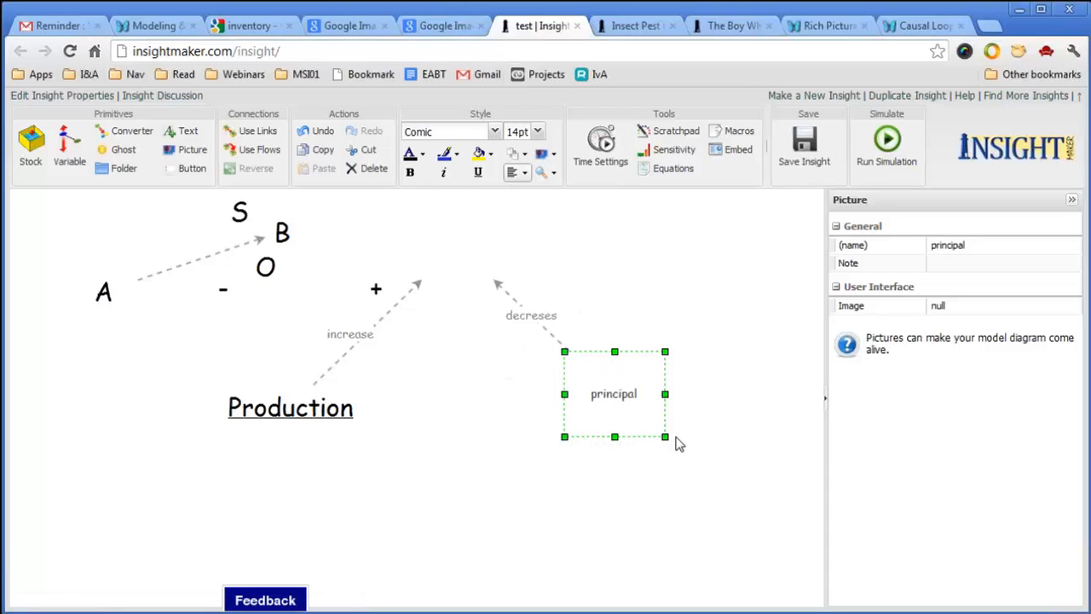
{"action": "left_click_drag", "start_coordinate": [665, 435], "coordinate": [653, 384]}
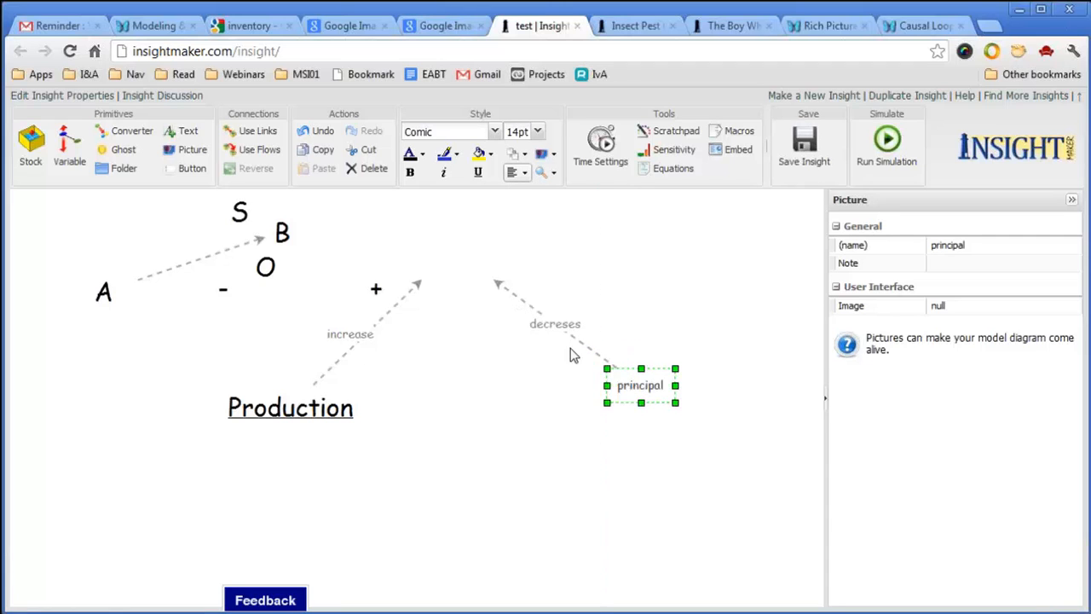
{"action": "left_click", "coordinate": [569, 321]}
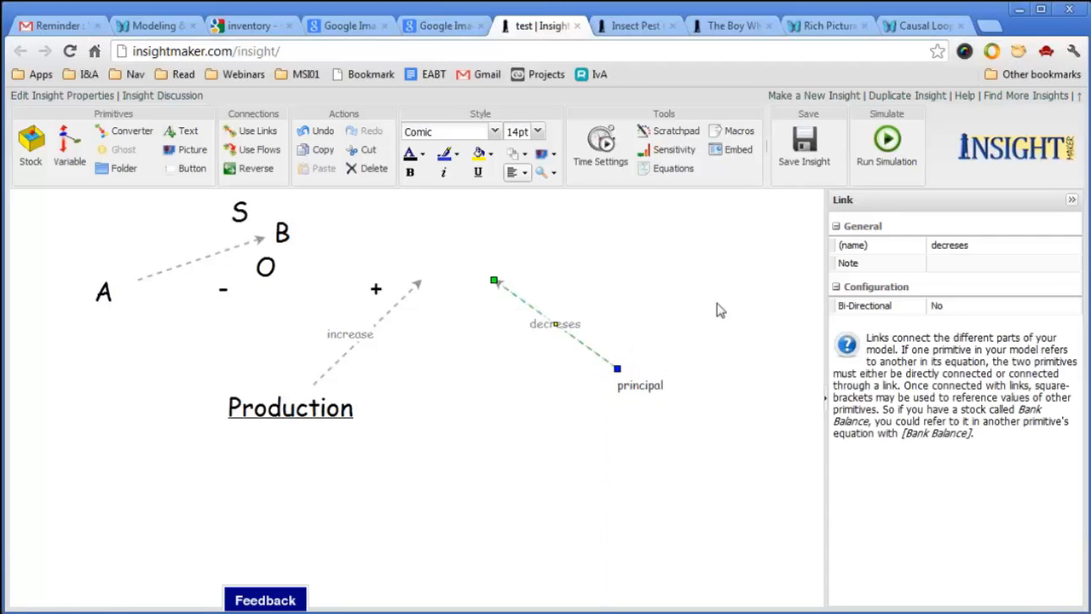
Remove the 'decreses' name from the link and shorten it toward principal.
{"action": "left_click", "coordinate": [951, 246]}
{"action": "key", "text": "BackSpace"}
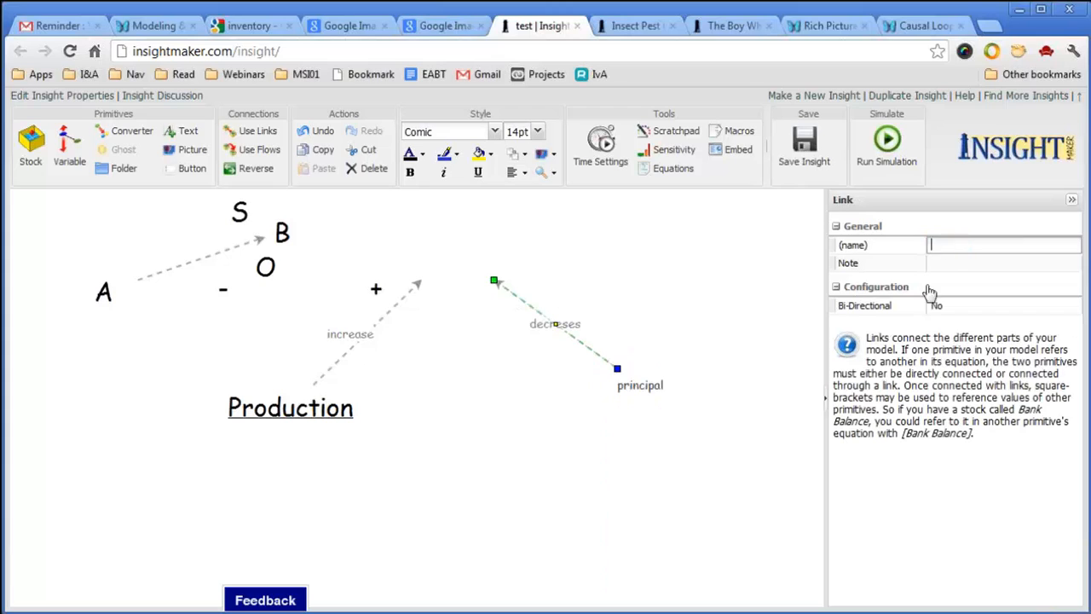
{"action": "left_click", "coordinate": [607, 302]}
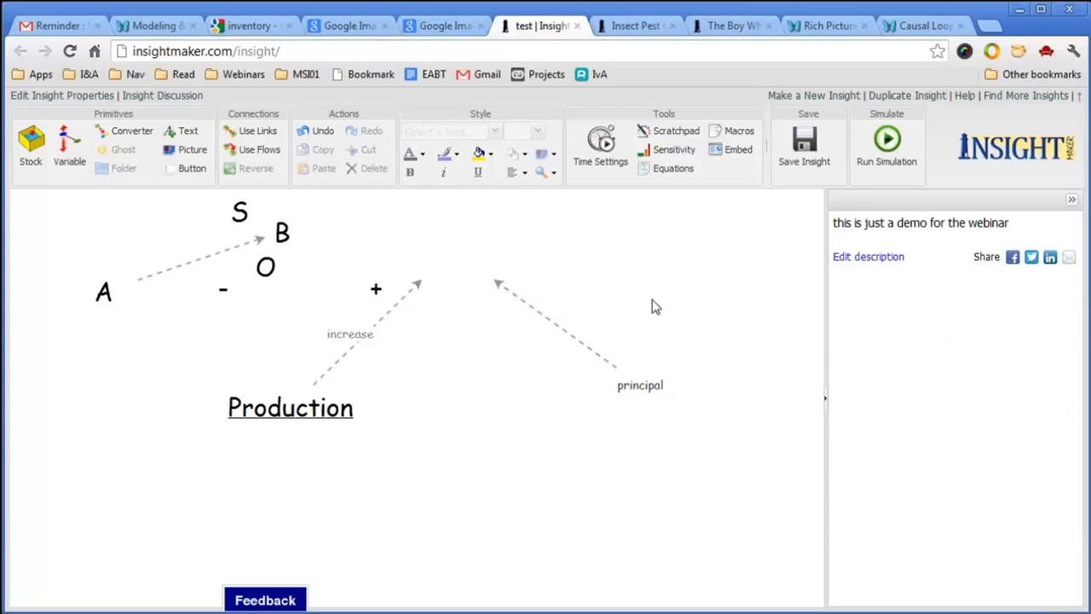
{"action": "left_click", "coordinate": [534, 308]}
{"action": "left_click_drag", "start_coordinate": [494, 286], "coordinate": [522, 362]}
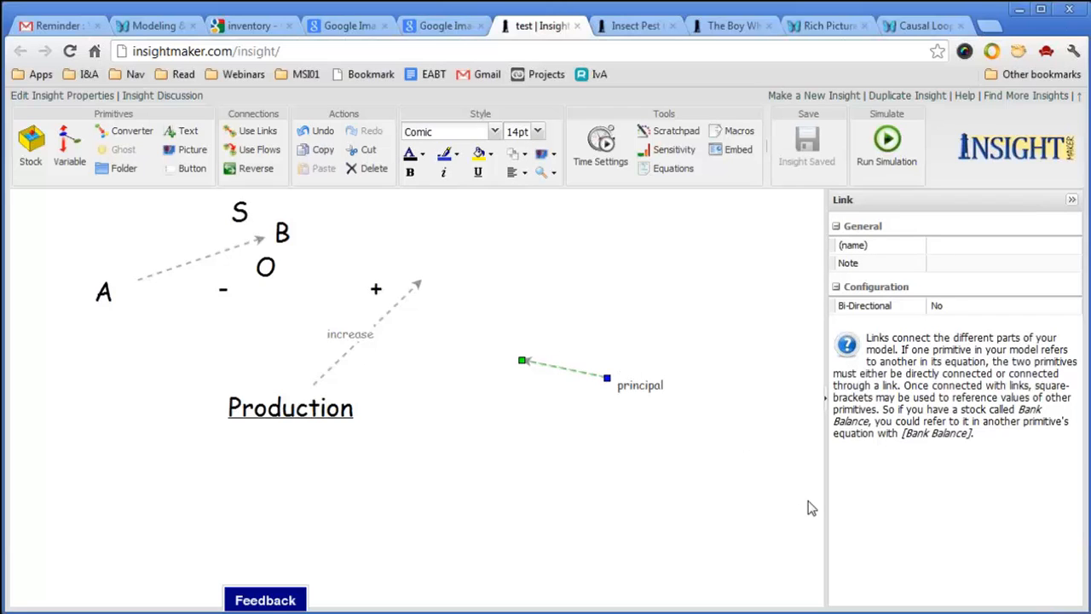
{"action": "left_click", "coordinate": [659, 393]}
Copy principal as an 'interest rate' label above the link, save, and copy principal near Production.
{"action": "left_click_drag", "start_coordinate": [654, 388], "coordinate": [537, 279]}
{"action": "double_click", "coordinate": [537, 278]}
{"action": "type", "text": "in"}
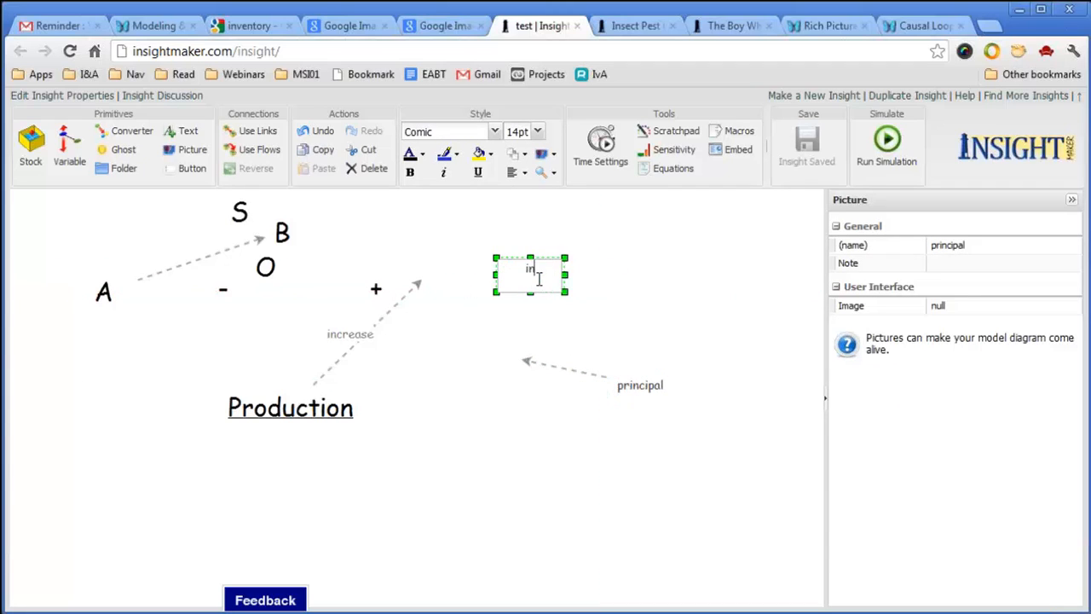
{"action": "type", "text": "terest"}
{"action": "left_click", "coordinate": [573, 314]}
{"action": "key", "text": "ctrl+s"}
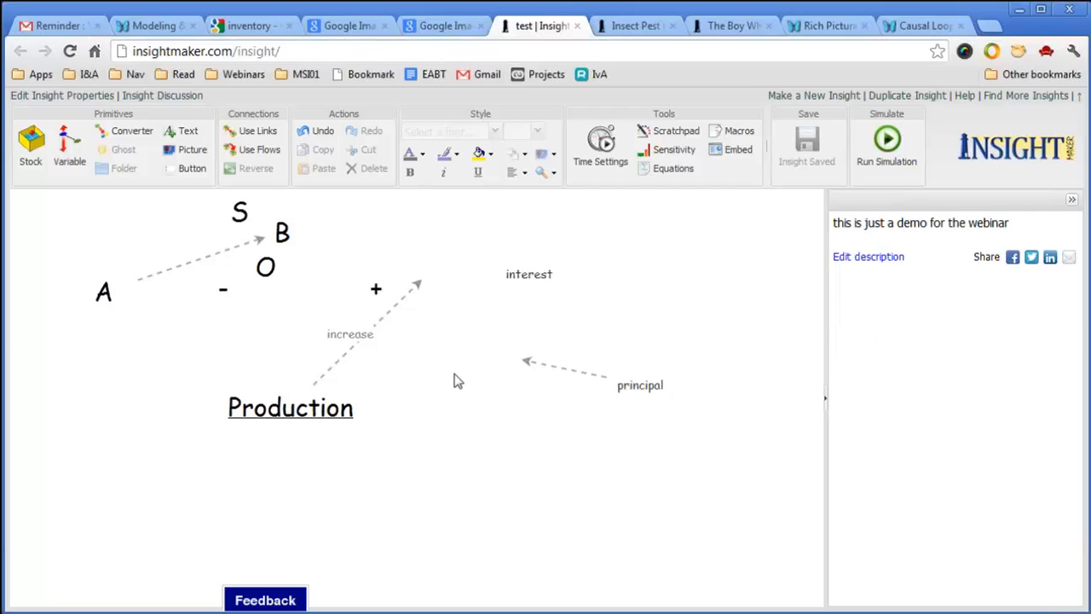
{"action": "double_click", "coordinate": [543, 277]}
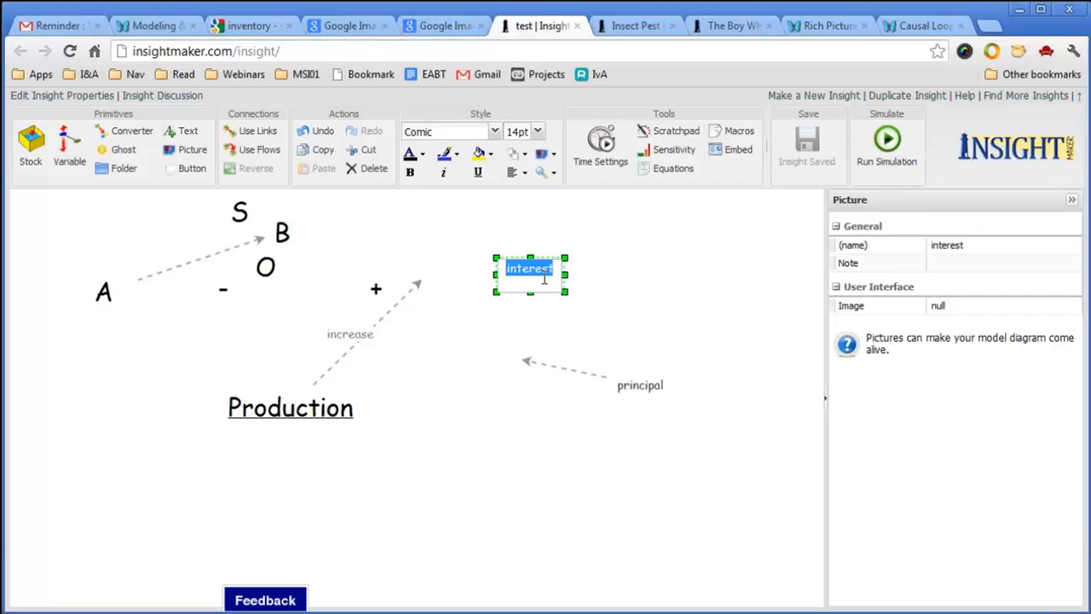
{"action": "left_click", "coordinate": [560, 269]}
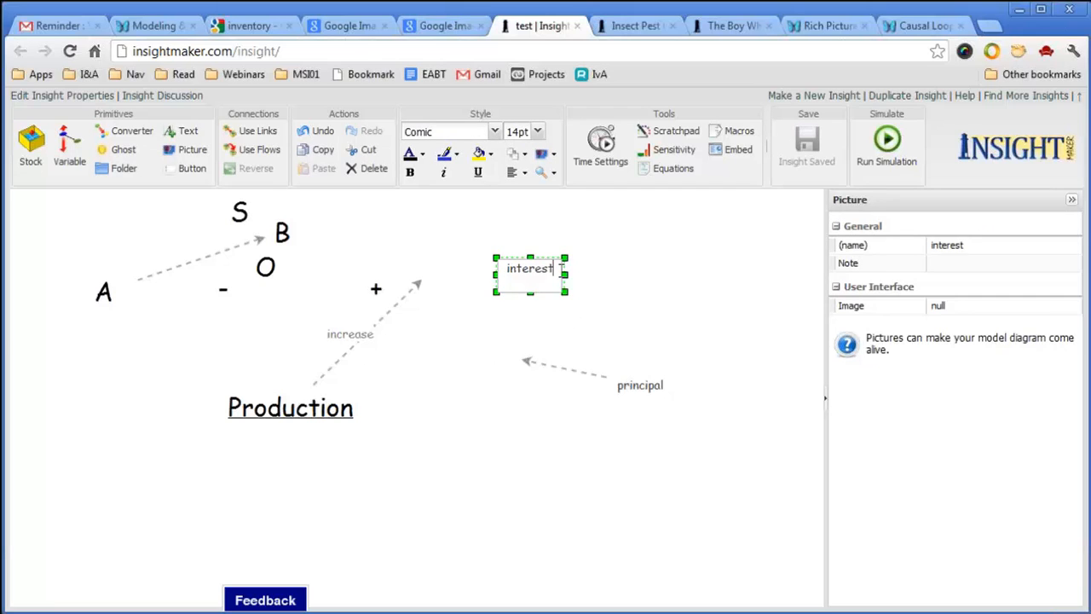
{"action": "type", "text": "rate"}
{"action": "left_click", "coordinate": [755, 312]}
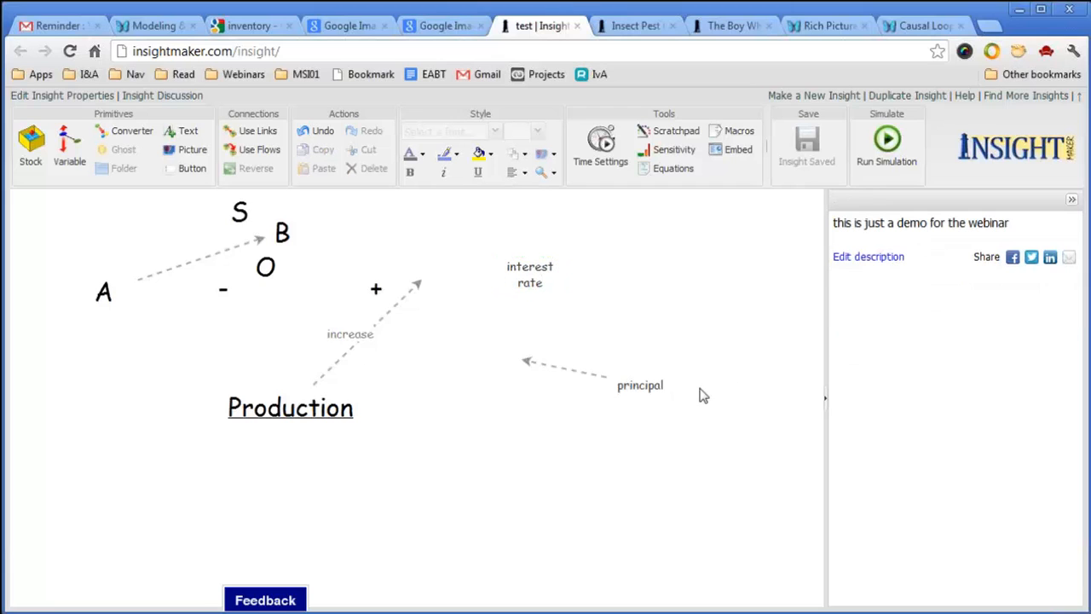
{"action": "left_click_drag", "start_coordinate": [657, 385], "coordinate": [477, 401]}
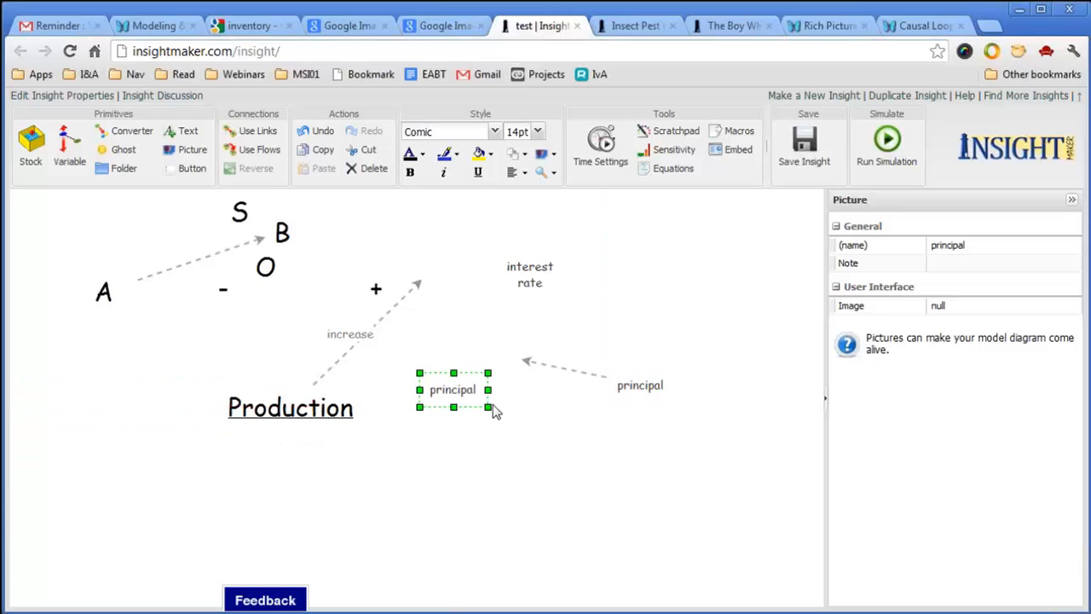
Relabel the principal copy near Production as 'interest'.
{"action": "double_click", "coordinate": [455, 390]}
{"action": "type", "text": "interst"}
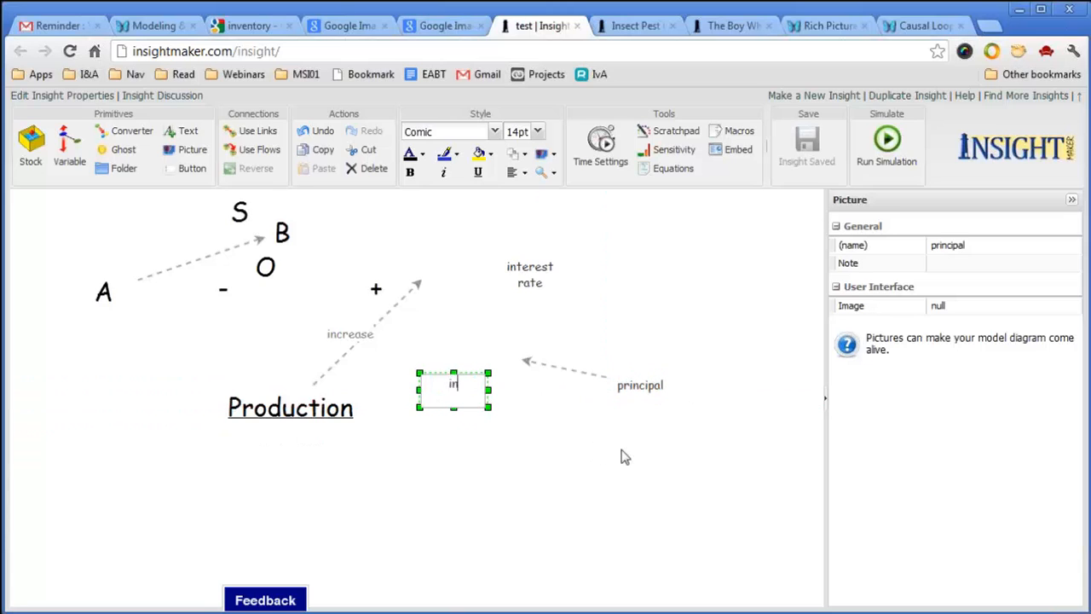
{"action": "key", "text": "BackSpace"}
{"action": "key", "text": "BackSpace"}
{"action": "key", "text": "BackSpace"}
{"action": "type", "text": "rest"}
{"action": "left_click", "coordinate": [670, 537]}
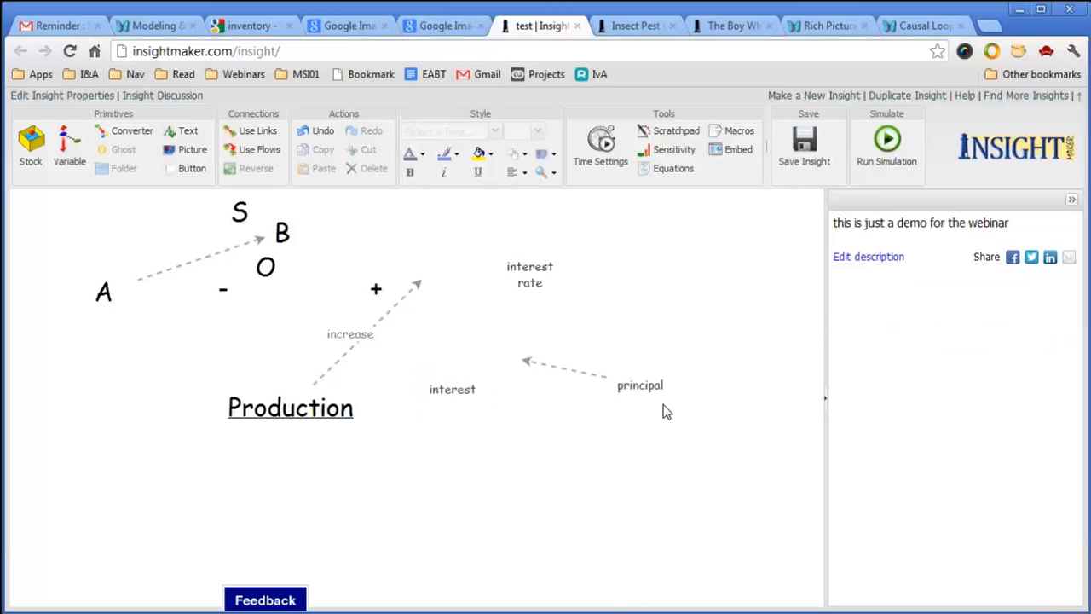
Shift principal right, interest lower, and adjust the loose end of principal's link.
{"action": "left_click_drag", "start_coordinate": [651, 384], "coordinate": [694, 387]}
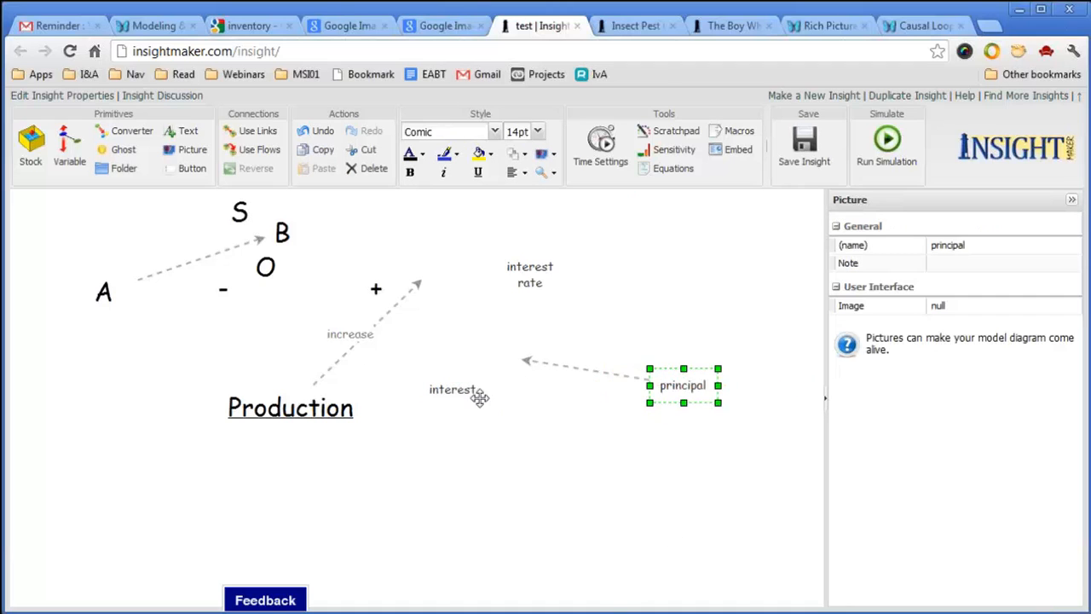
{"action": "left_click_drag", "start_coordinate": [480, 396], "coordinate": [474, 427]}
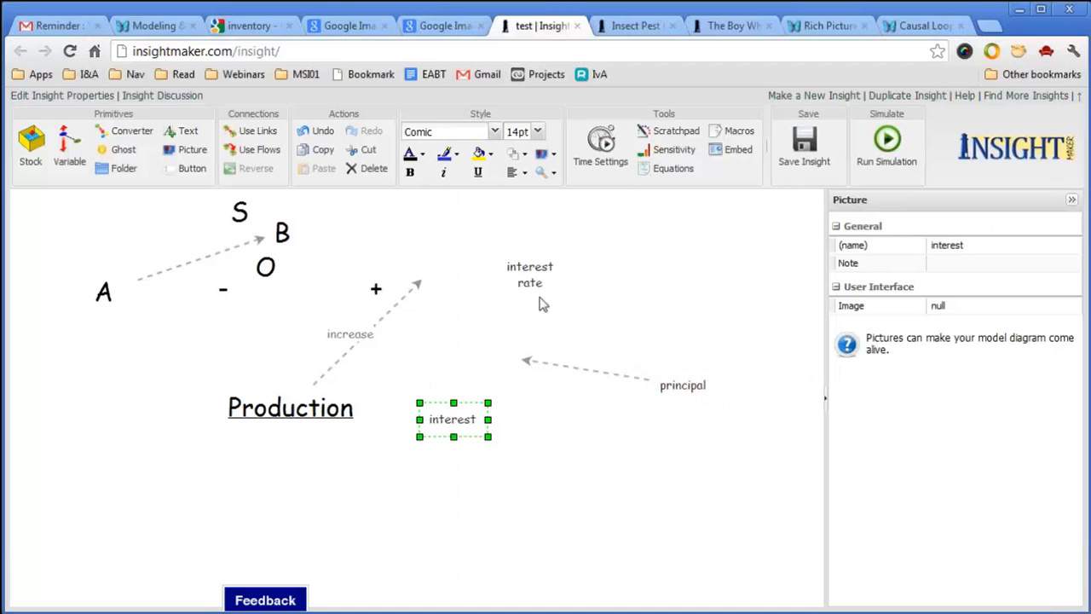
{"action": "mouse_move", "coordinate": [558, 363]}
{"action": "left_mouse_down"}
{"action": "mouse_move", "coordinate": [577, 369]}
{"action": "mouse_move", "coordinate": [545, 363]}
{"action": "left_mouse_up"}
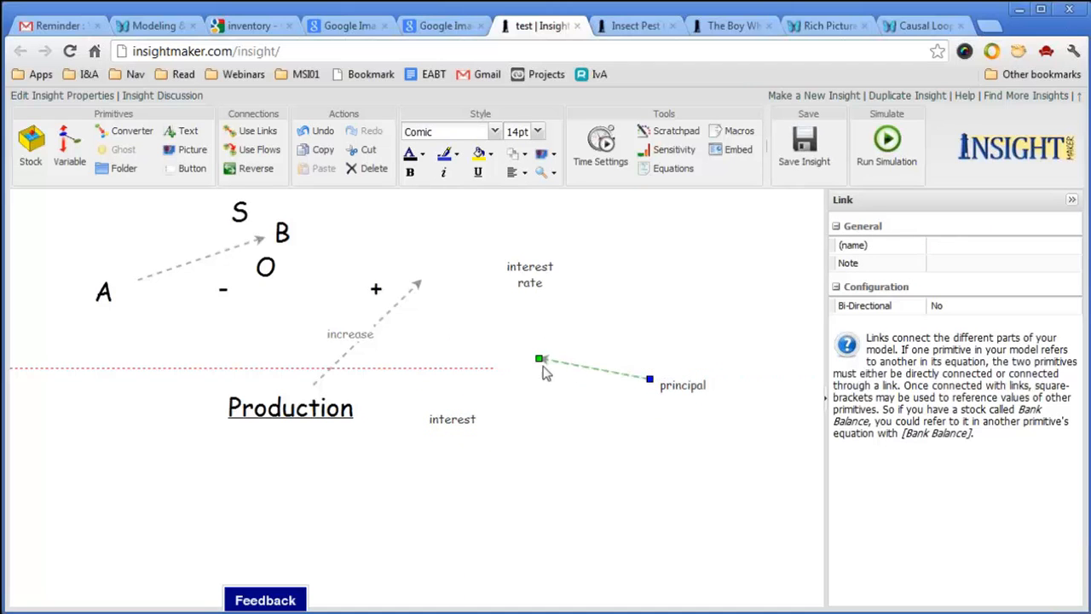
Link interest rate to interest and connect principal's link into interest.
{"action": "left_click", "coordinate": [528, 275]}
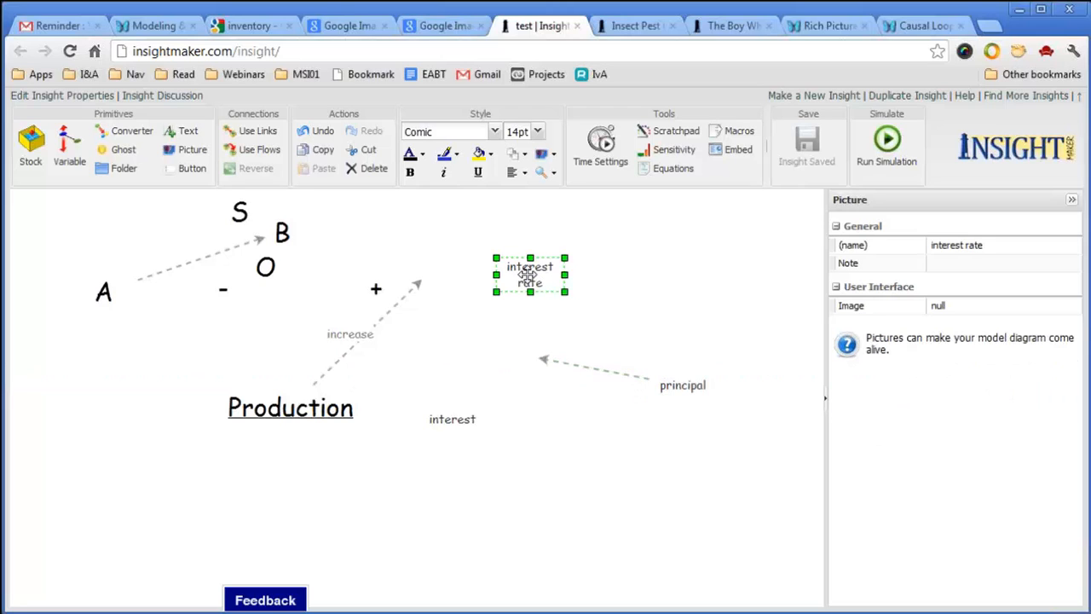
{"action": "left_click", "coordinate": [243, 131]}
{"action": "left_click_drag", "start_coordinate": [528, 271], "coordinate": [450, 418]}
{"action": "left_click", "coordinate": [538, 363]}
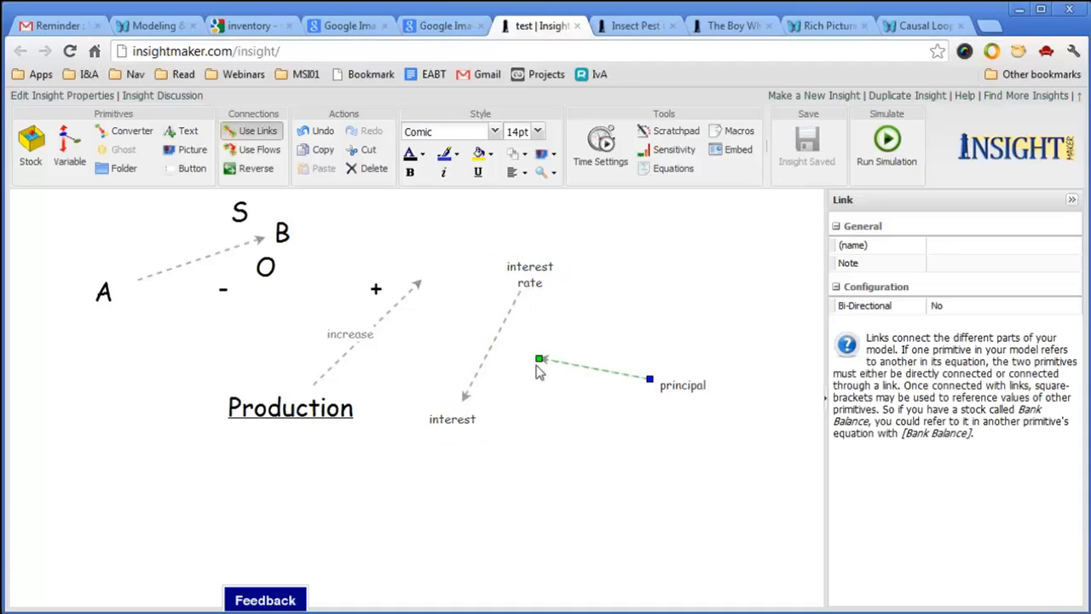
{"action": "left_click_drag", "start_coordinate": [540, 363], "coordinate": [486, 414]}
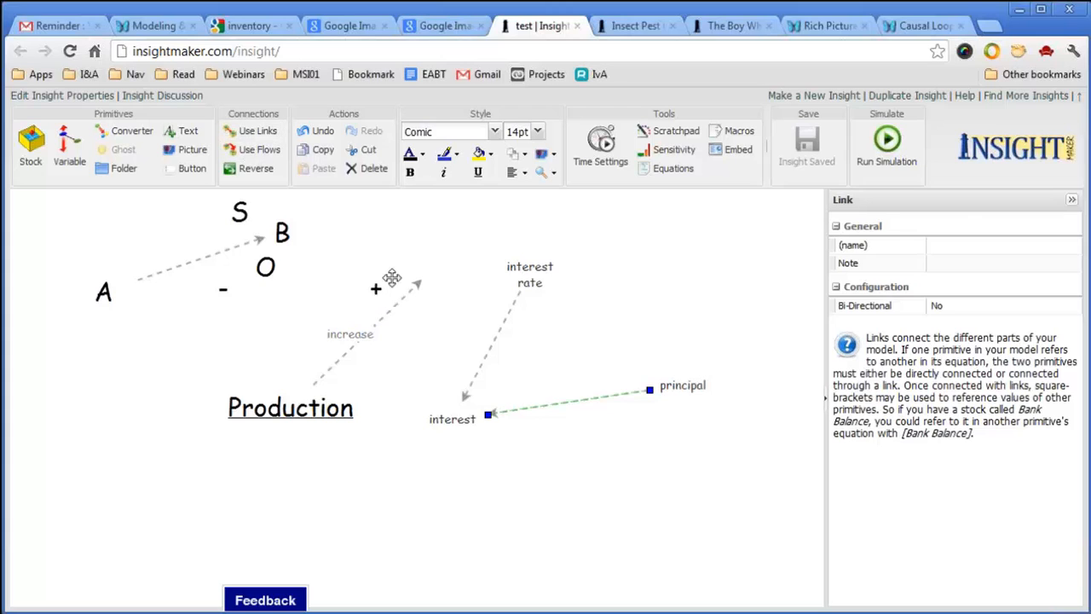
Place + signs beside the interest rate and principal links into interest.
{"action": "left_click_drag", "start_coordinate": [376, 289], "coordinate": [454, 384]}
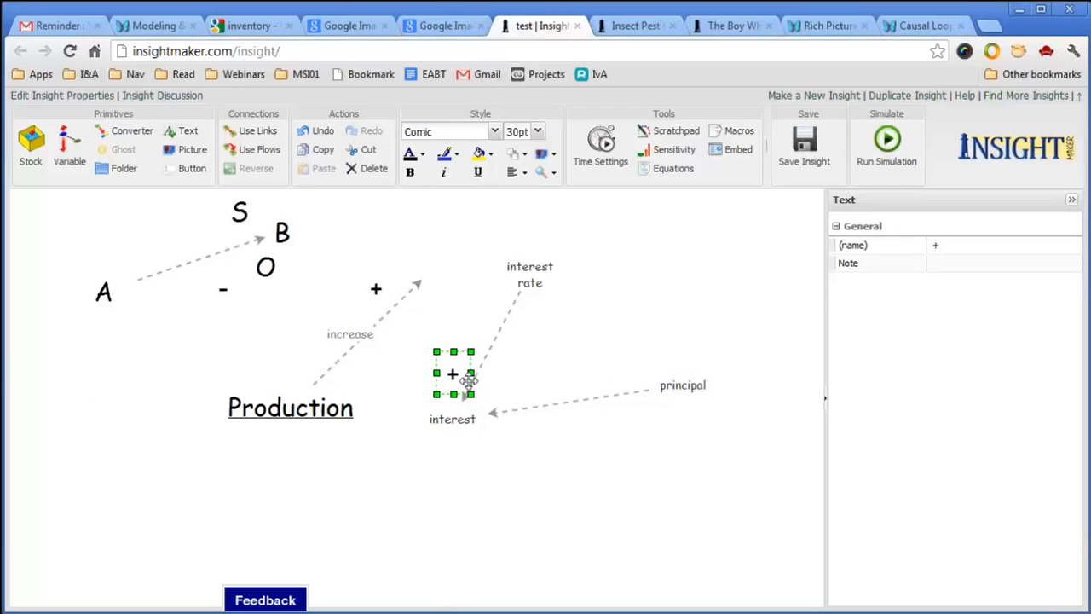
{"action": "left_click_drag", "start_coordinate": [468, 381], "coordinate": [518, 399]}
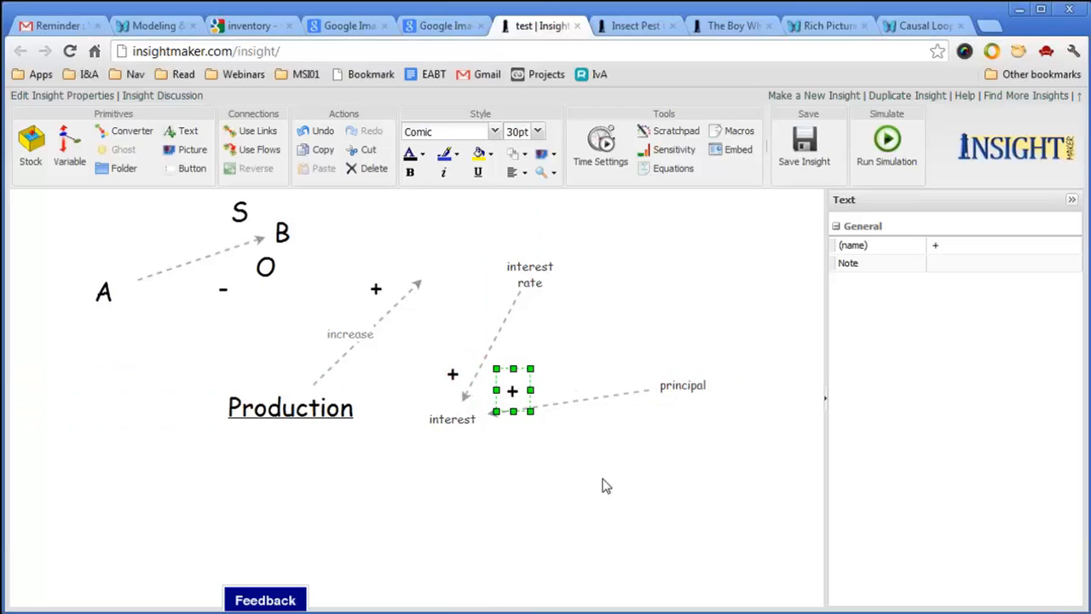
{"action": "left_click", "coordinate": [600, 492]}
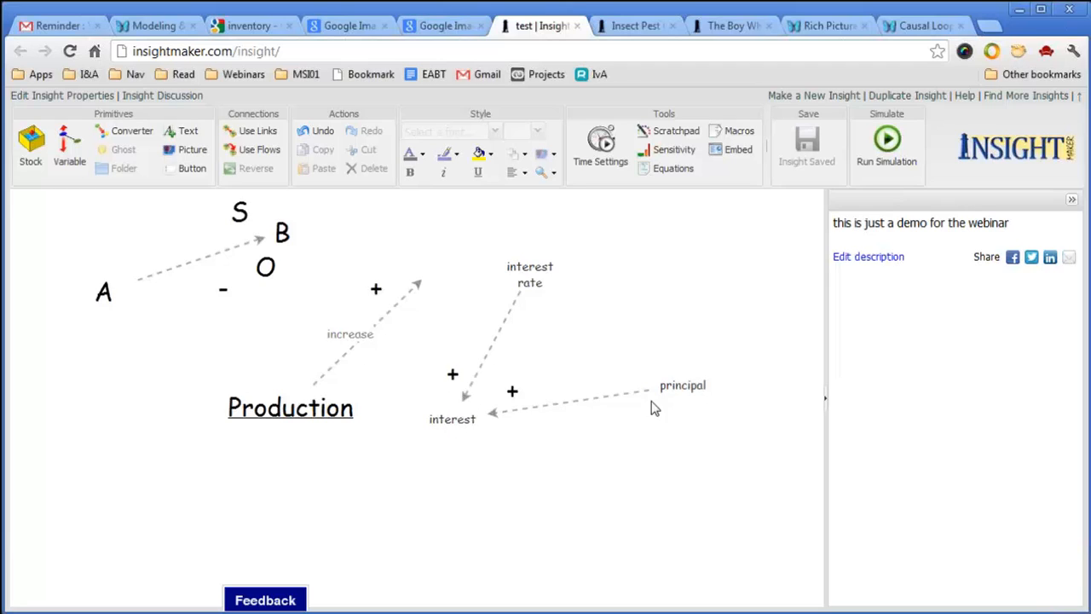
Draw a link from interest back to principal, curving it below the diagram.
{"action": "left_click", "coordinate": [254, 132]}
{"action": "left_click_drag", "start_coordinate": [452, 419], "coordinate": [648, 419]}
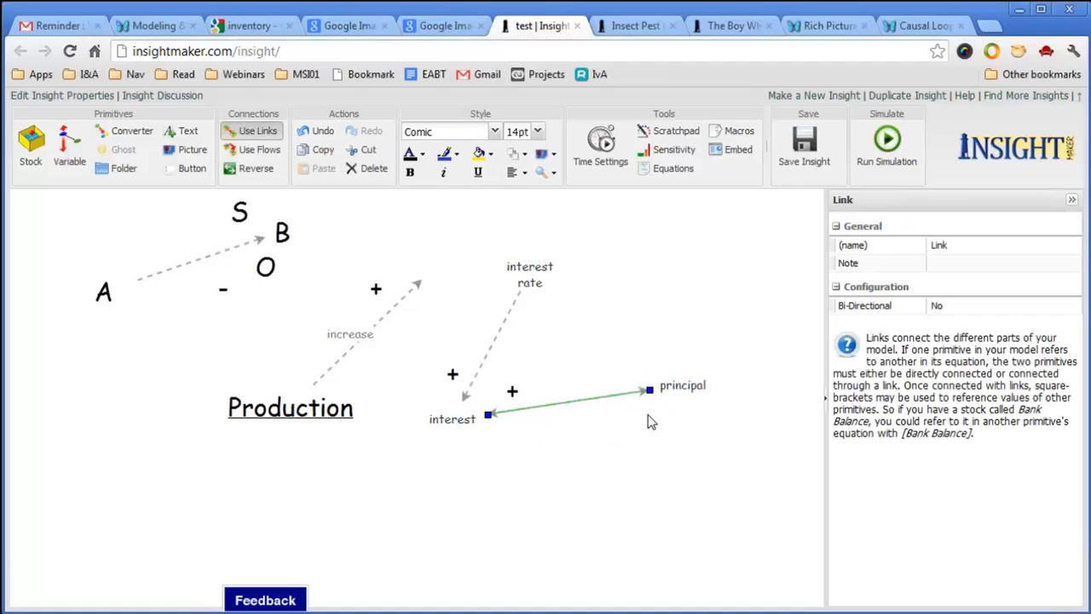
{"action": "left_click", "coordinate": [583, 407]}
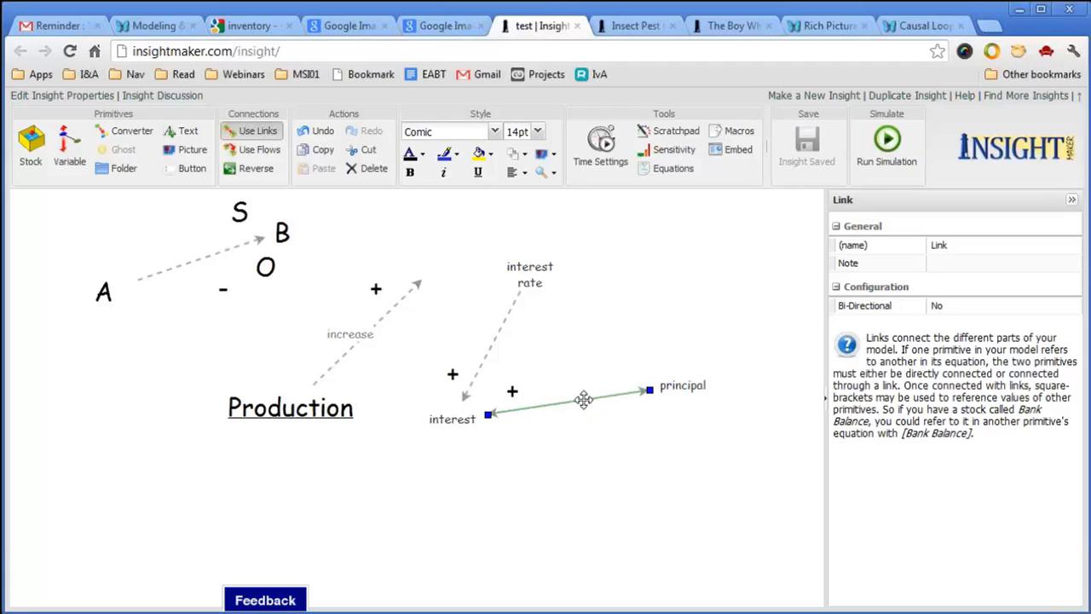
{"action": "left_click_drag", "start_coordinate": [584, 411], "coordinate": [598, 487]}
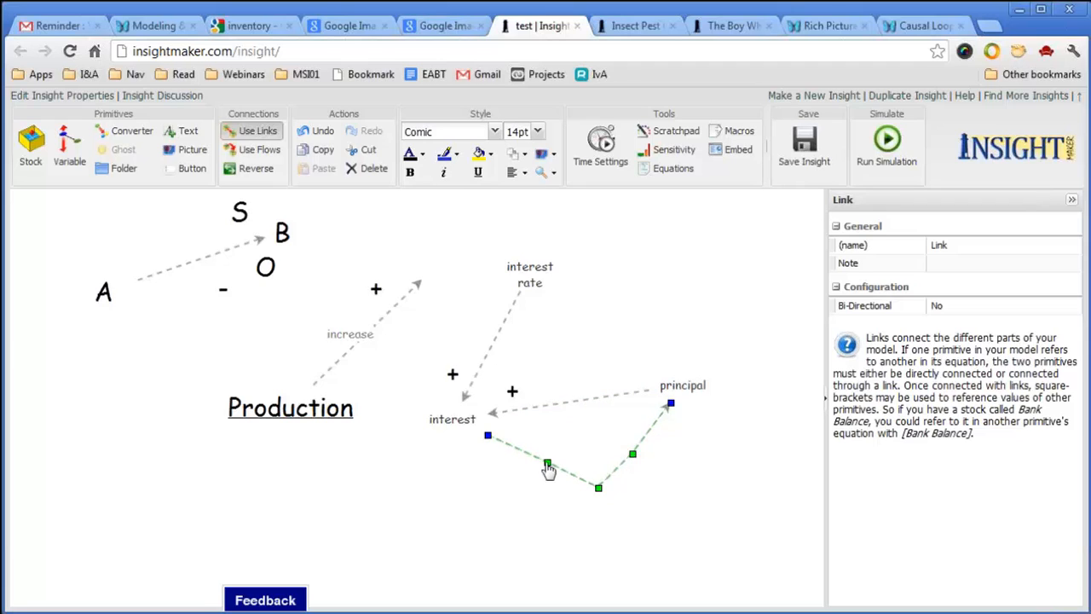
{"action": "left_click_drag", "start_coordinate": [548, 468], "coordinate": [513, 487]}
{"action": "left_click_drag", "start_coordinate": [633, 455], "coordinate": [650, 480]}
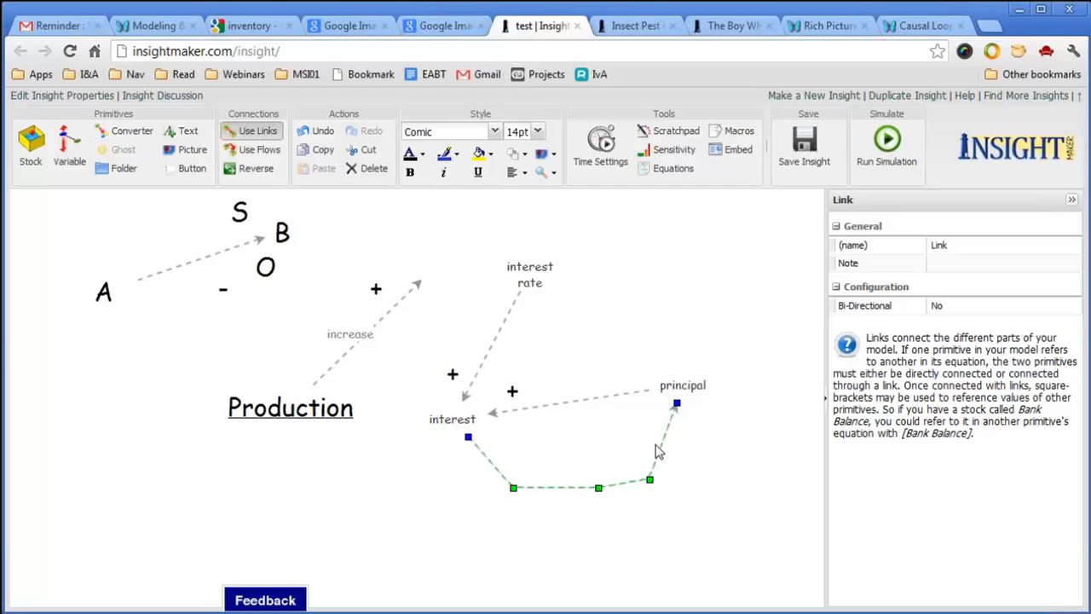
{"action": "left_click", "coordinate": [708, 462]}
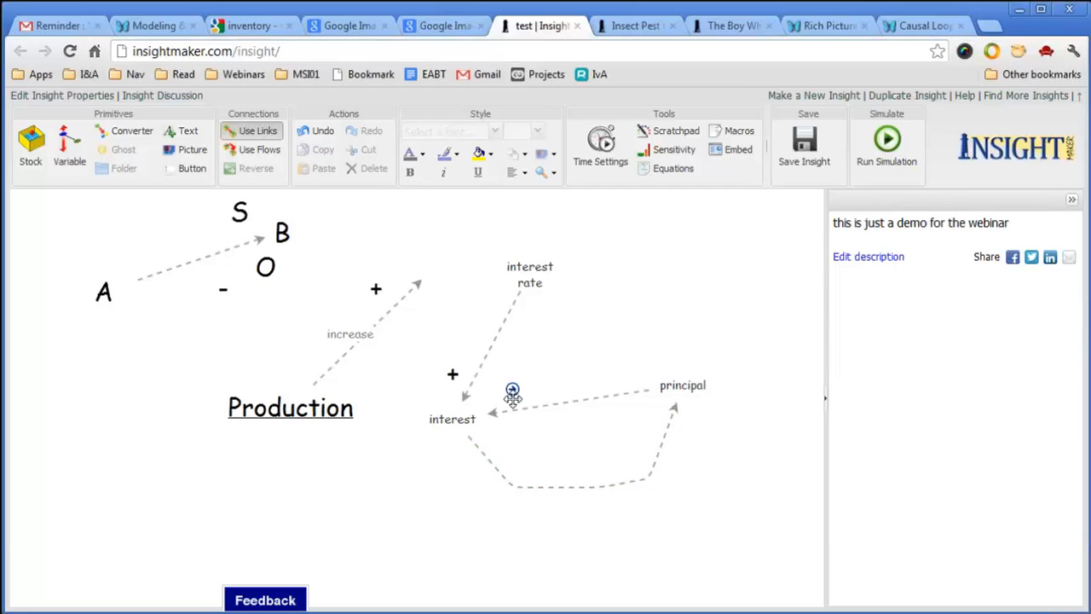
Turn off link drawing and place a + sign beside the link into principal.
{"action": "left_click", "coordinate": [248, 134]}
{"action": "left_click_drag", "start_coordinate": [513, 390], "coordinate": [705, 440]}
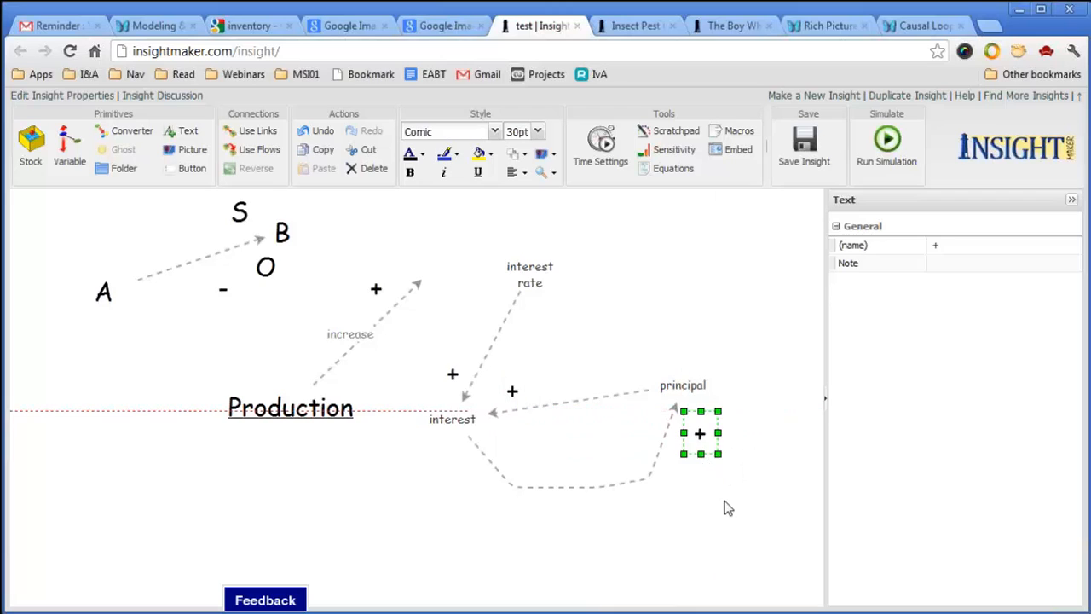
{"action": "left_click", "coordinate": [724, 506]}
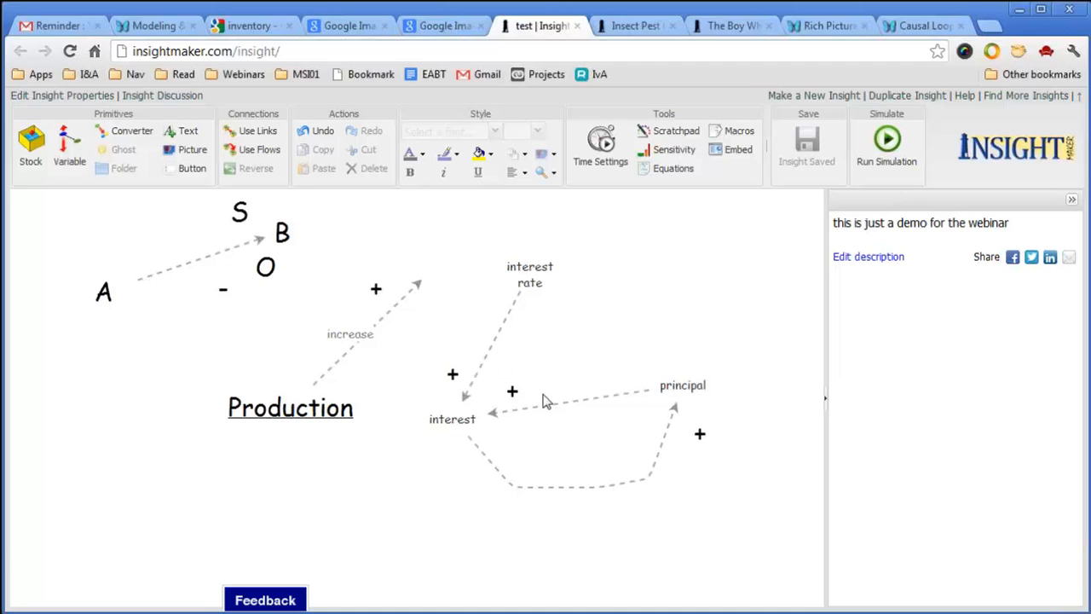
Create a Positive Feedback Counterclockwise picture and nudge it to the loop's centre.
{"action": "right_click", "coordinate": [559, 421]}
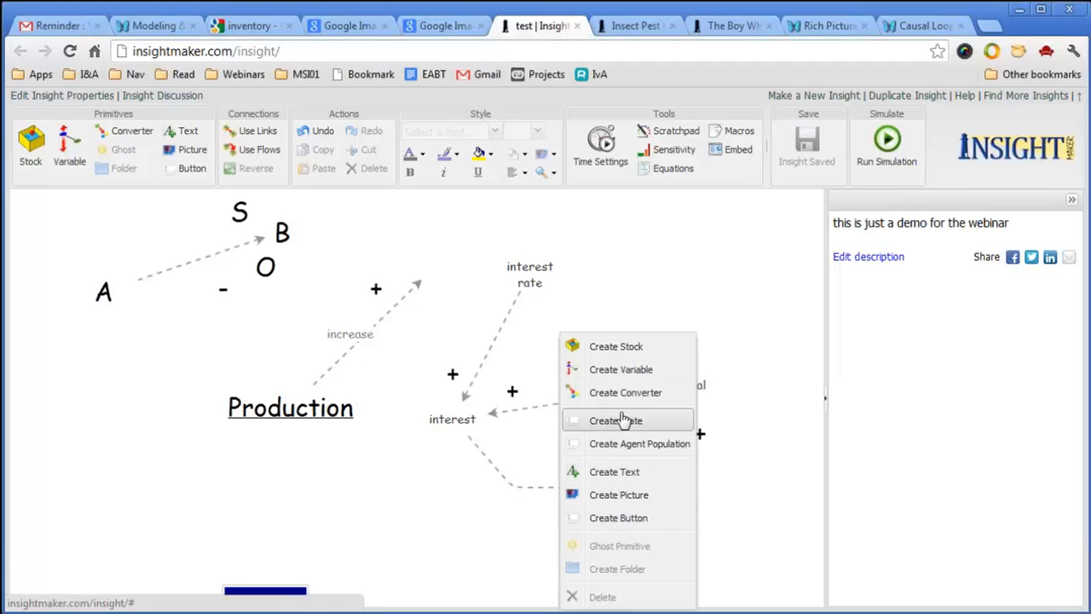
{"action": "left_click", "coordinate": [612, 494]}
{"action": "left_click", "coordinate": [1066, 307]}
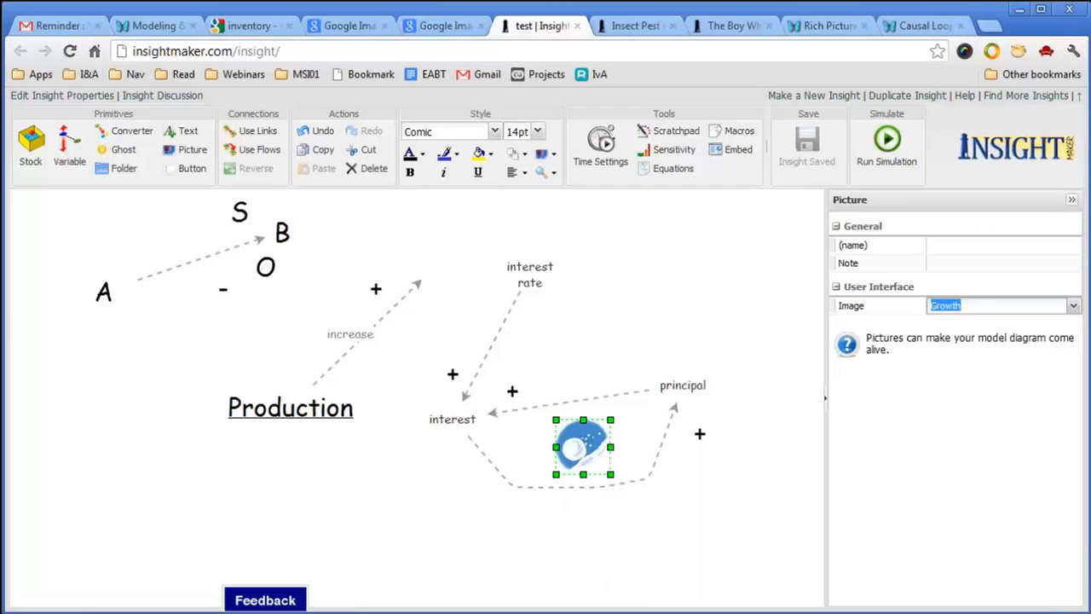
{"action": "left_click", "coordinate": [1074, 307]}
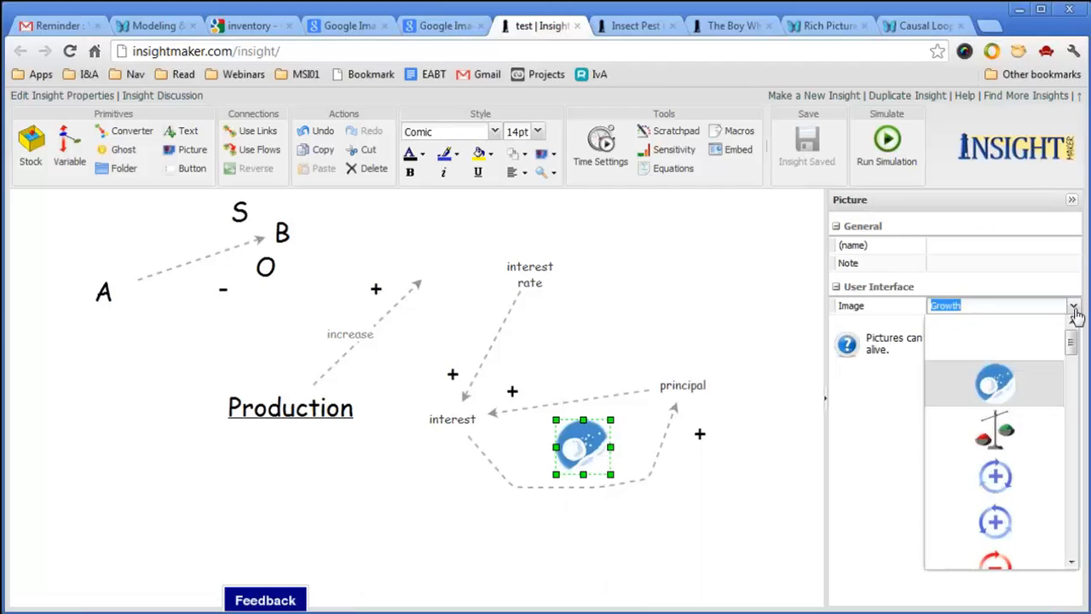
{"action": "left_click", "coordinate": [1003, 526]}
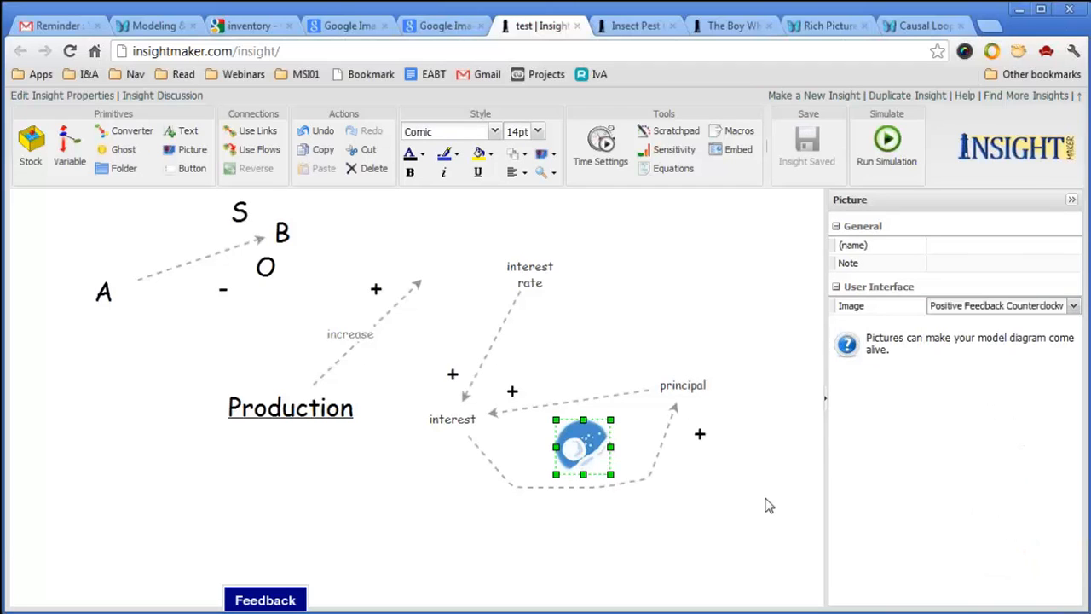
{"action": "left_click", "coordinate": [765, 506]}
{"action": "left_click", "coordinate": [601, 454]}
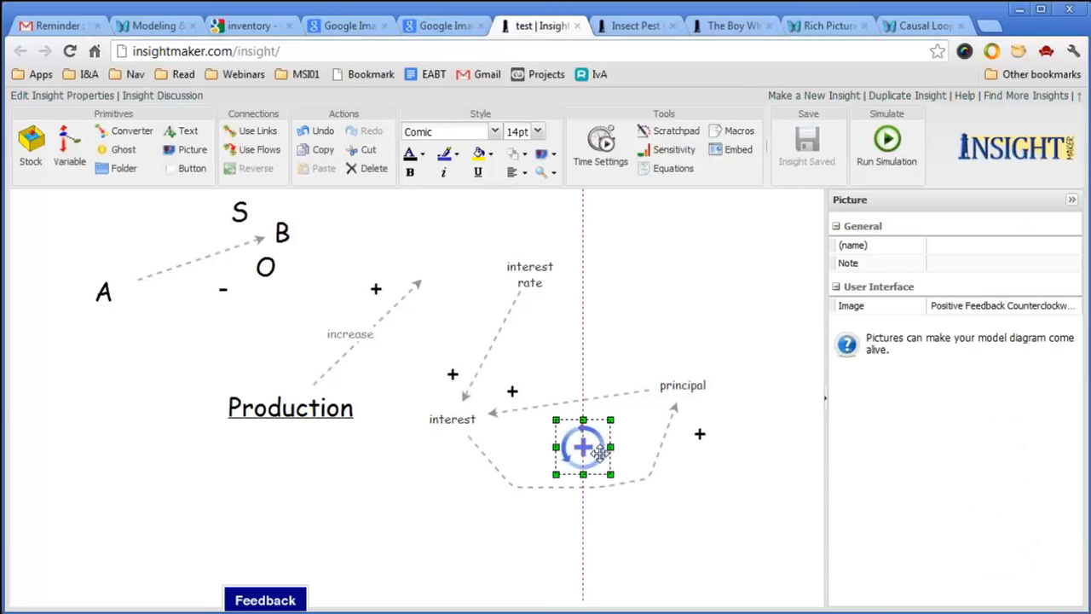
{"action": "left_click_drag", "start_coordinate": [601, 454], "coordinate": [608, 446]}
{"action": "left_click", "coordinate": [701, 500]}
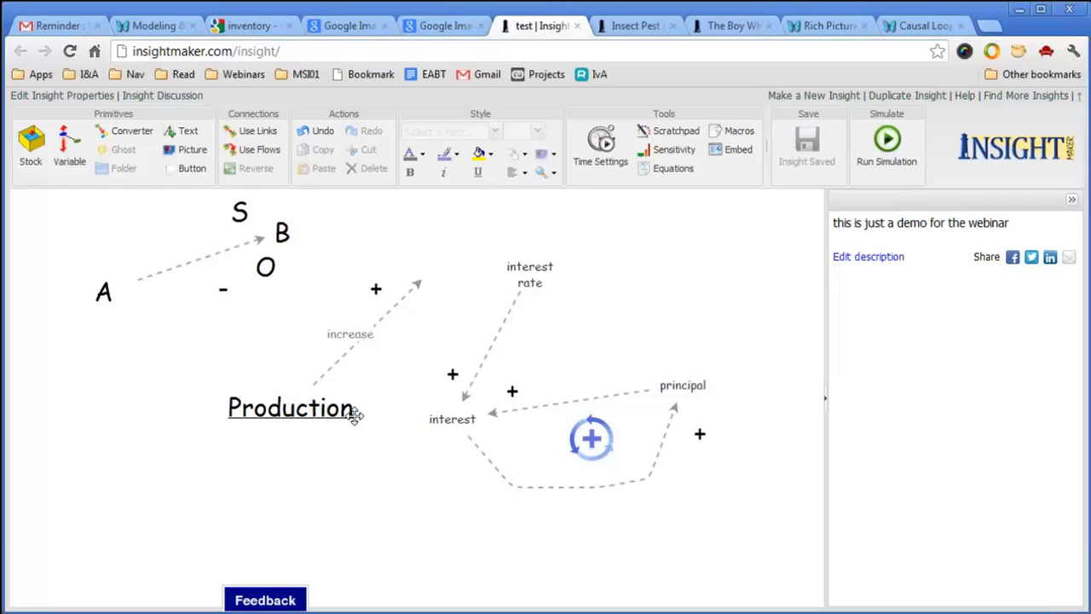
Delete the old A, B, O, Production and S example elements.
{"action": "left_click_drag", "start_coordinate": [70, 200], "coordinate": [450, 526]}
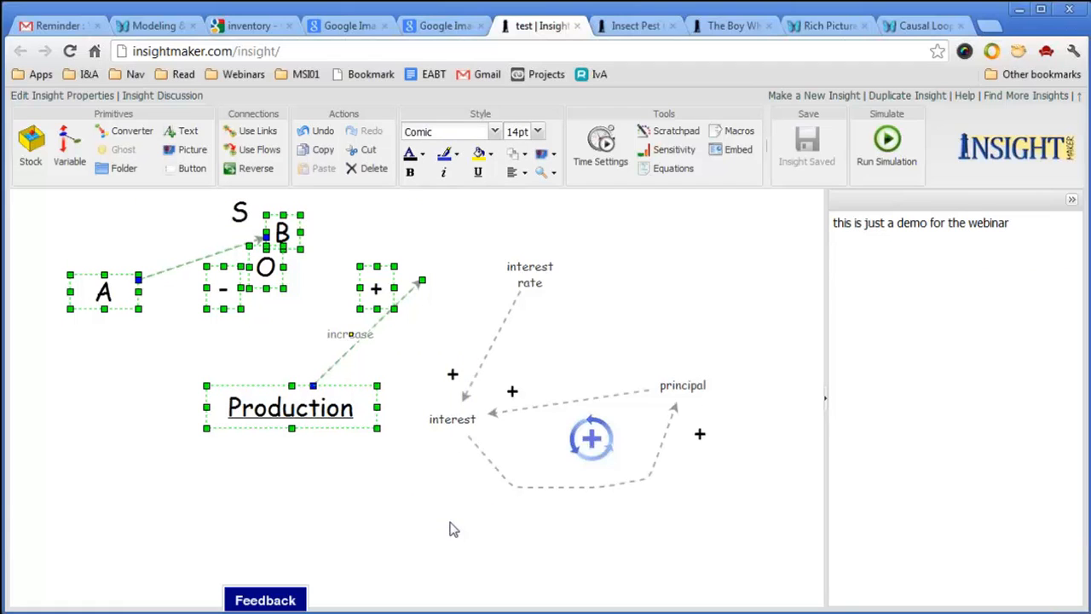
{"action": "left_click", "coordinate": [369, 170]}
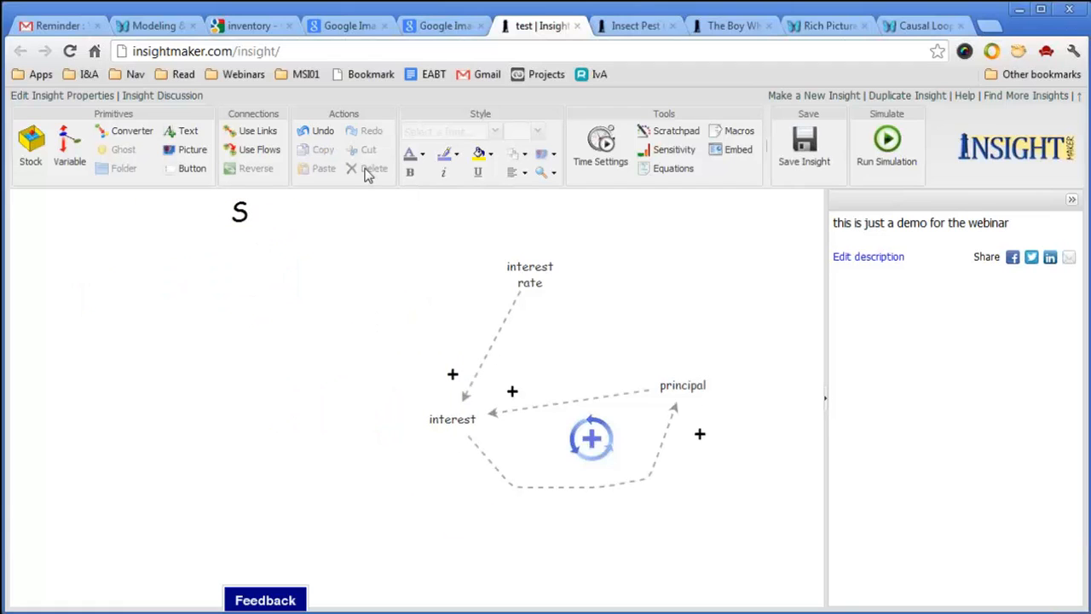
{"action": "left_click", "coordinate": [240, 212]}
{"action": "left_click", "coordinate": [358, 169]}
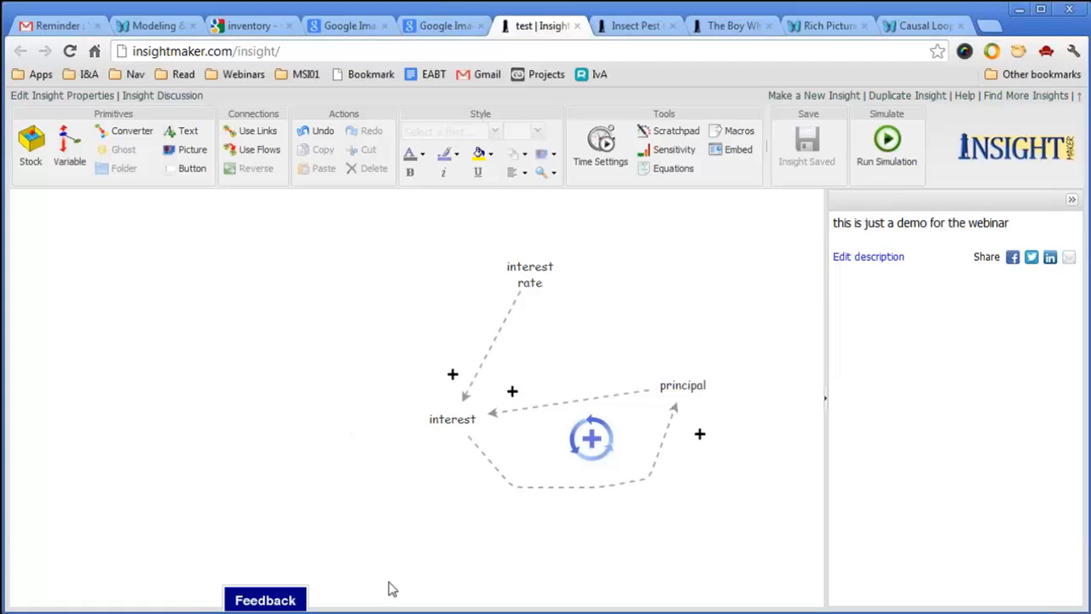
Shift the interest loop right and place a duplicate of it on the left.
{"action": "left_click_drag", "start_coordinate": [406, 233], "coordinate": [756, 535]}
{"action": "left_click_drag", "start_coordinate": [596, 446], "coordinate": [664, 451]}
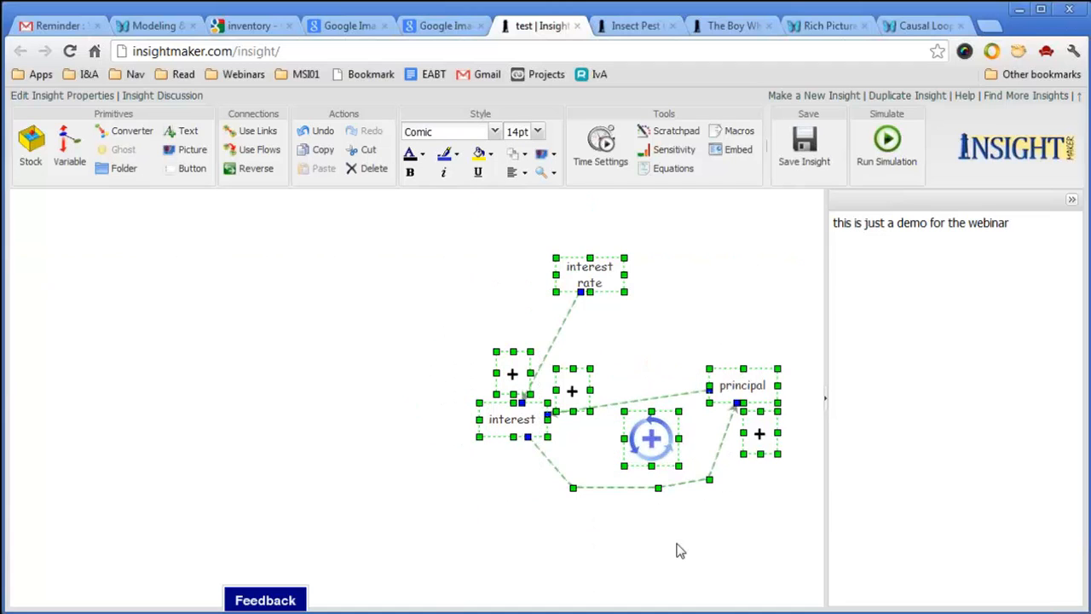
{"action": "left_click", "coordinate": [680, 551]}
{"action": "left_click_drag", "start_coordinate": [463, 231], "coordinate": [797, 522]}
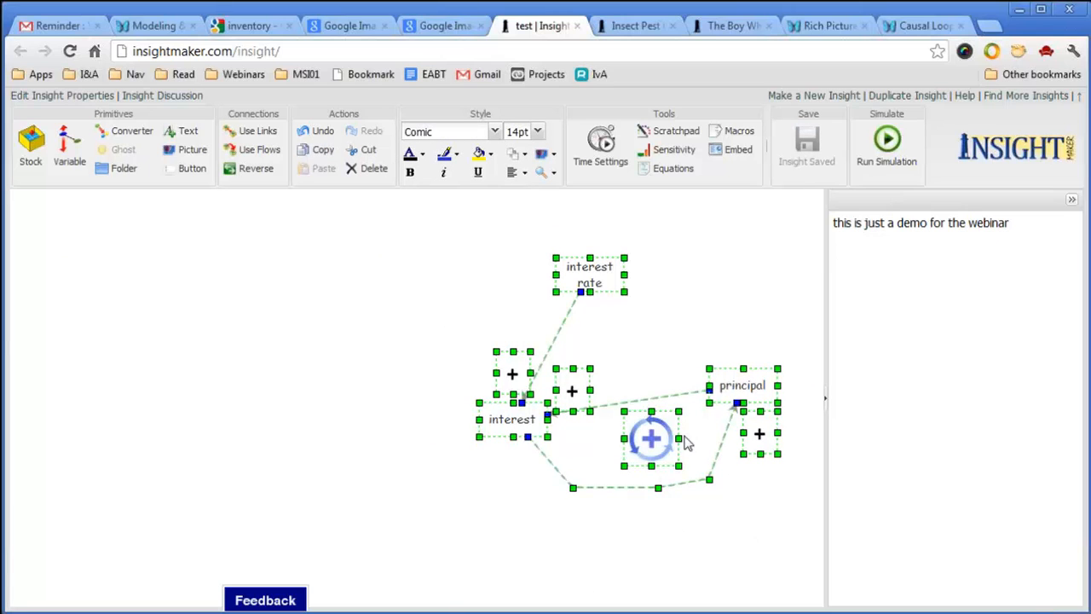
{"action": "left_click_drag", "start_coordinate": [660, 453], "coordinate": [286, 446]}
{"action": "left_click", "coordinate": [419, 488]}
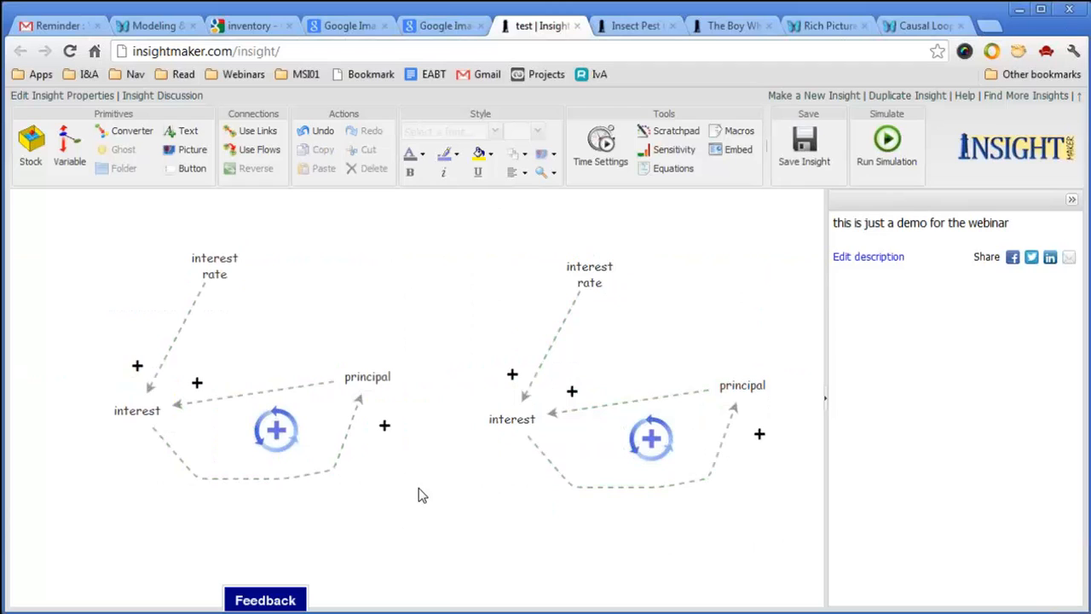
Rename the left loop's principal to 'current state' and interest rate to 'desired state', then save.
{"action": "double_click", "coordinate": [376, 384]}
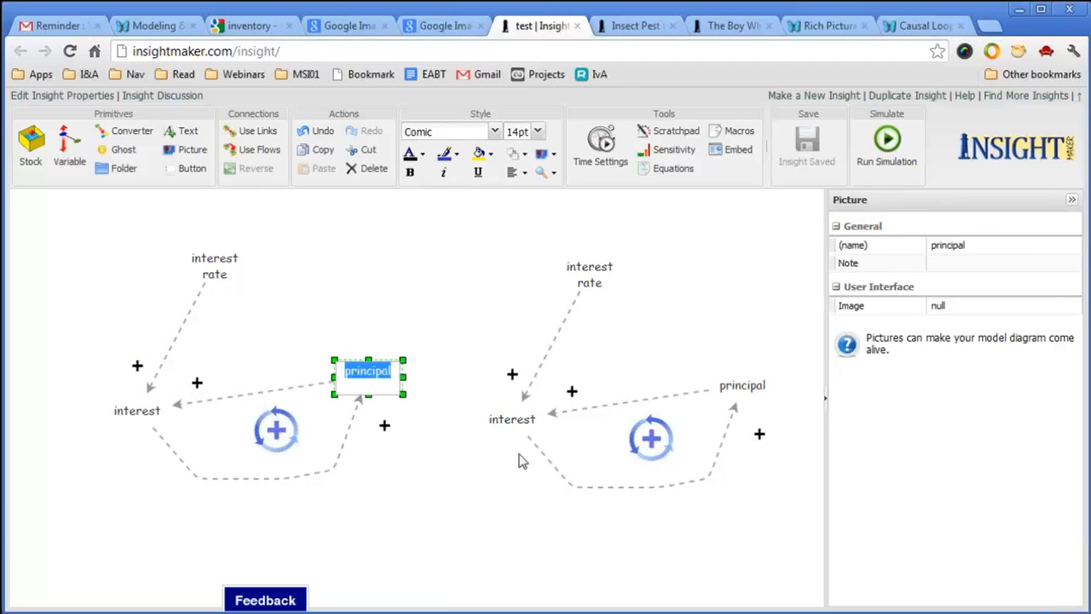
{"action": "type", "text": "current state"}
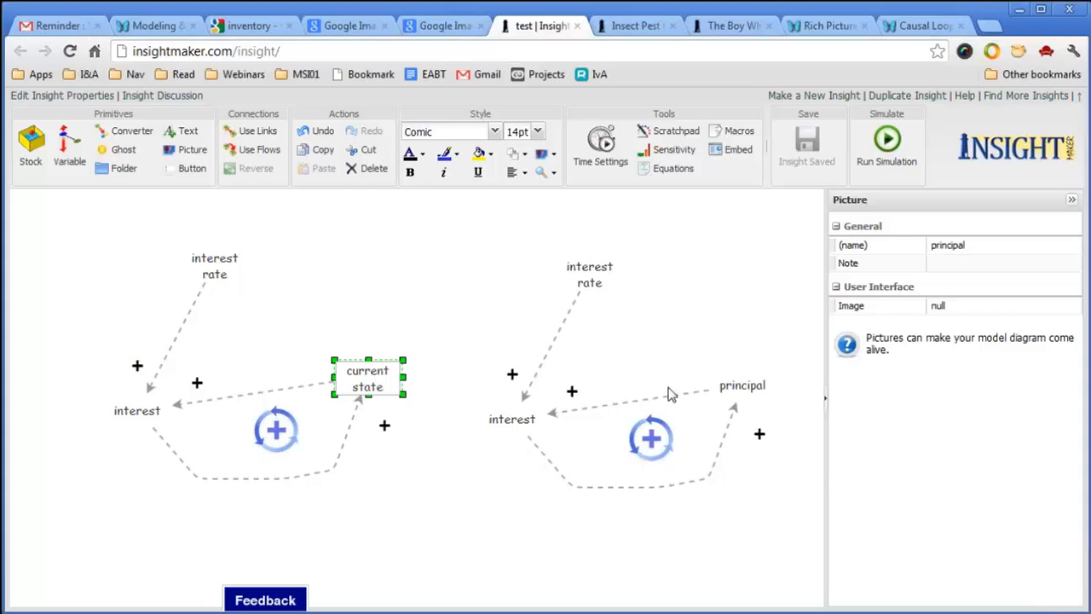
{"action": "left_click", "coordinate": [488, 502]}
{"action": "left_click_drag", "start_coordinate": [386, 380], "coordinate": [402, 381]}
{"action": "left_click", "coordinate": [225, 273]}
{"action": "double_click", "coordinate": [225, 274]}
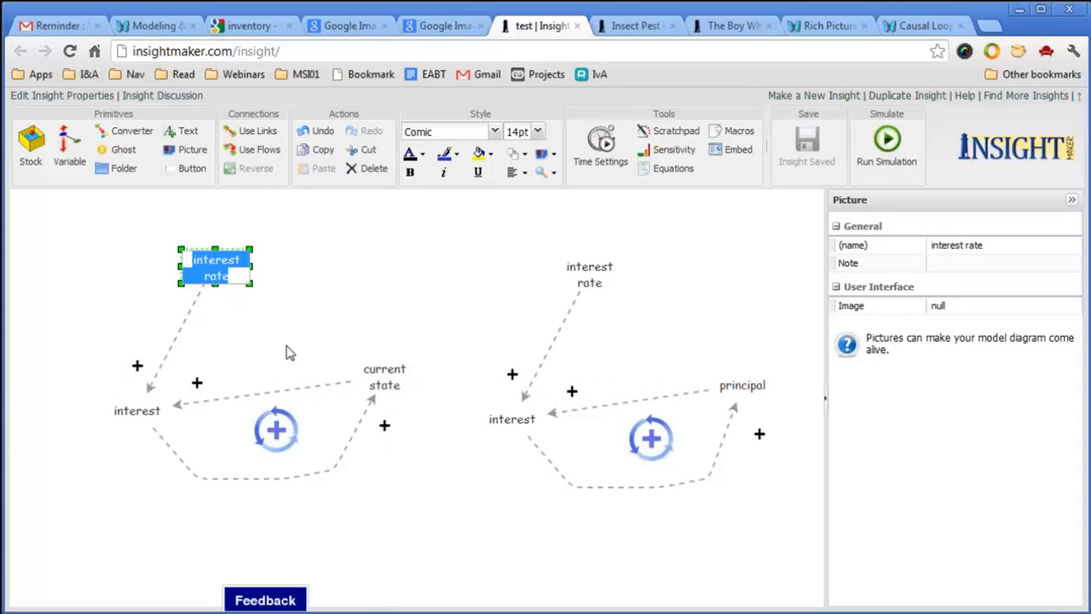
{"action": "type", "text": "desired date"}
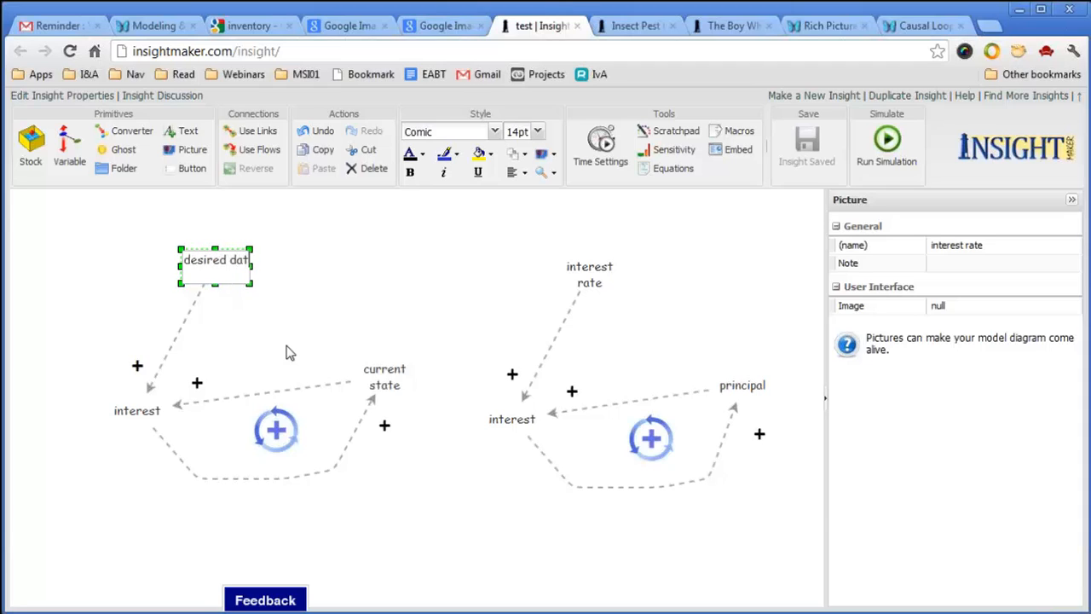
{"action": "key", "text": "BackSpace"}
{"action": "key", "text": "BackSpace"}
{"action": "key", "text": "BackSpace"}
{"action": "key", "text": "BackSpace"}
{"action": "type", "text": "state"}
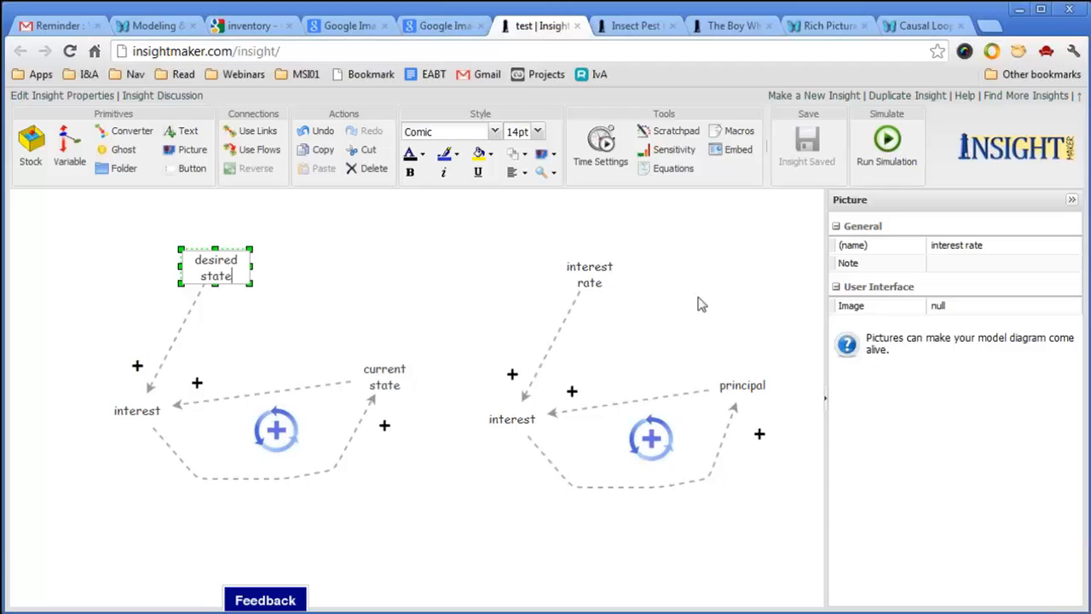
{"action": "left_click", "coordinate": [337, 275]}
{"action": "key", "text": "ctrl+s"}
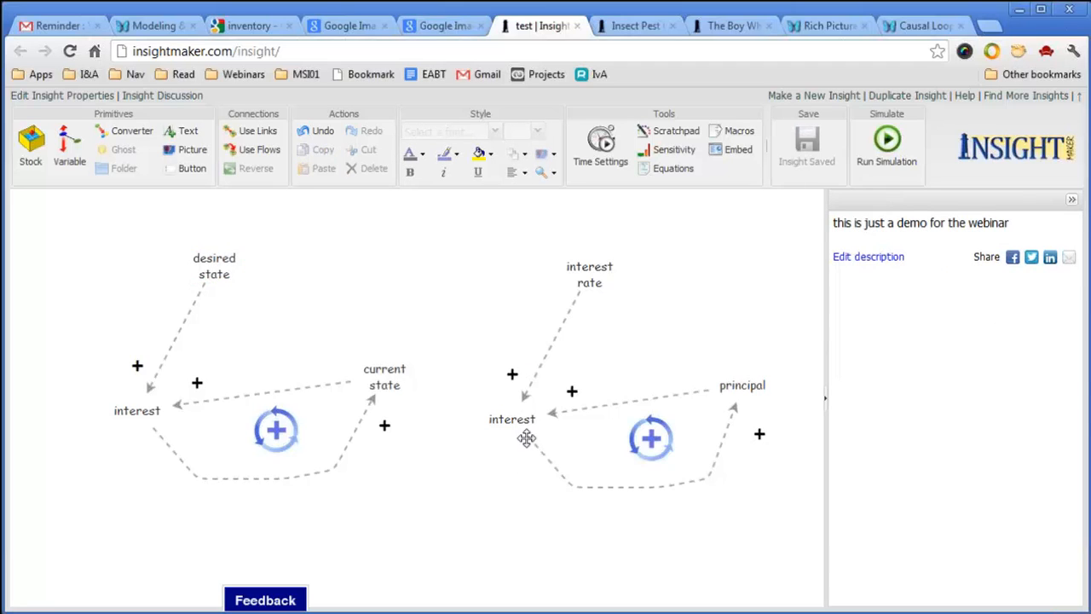
Copy an interest label into the left loop and relabel it 'gap'.
{"action": "left_click_drag", "start_coordinate": [520, 420], "coordinate": [294, 336]}
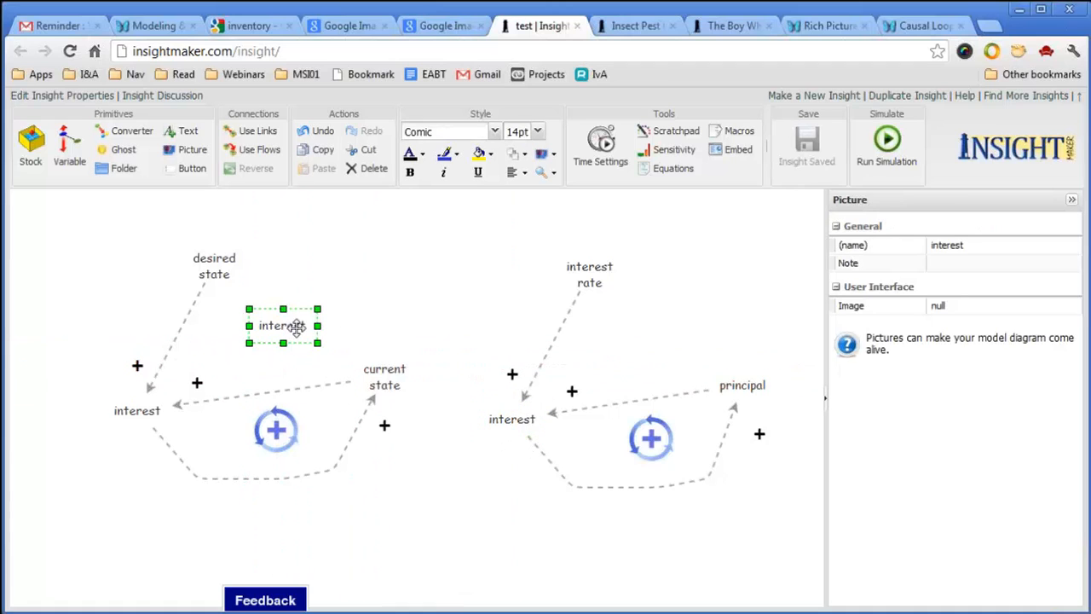
{"action": "double_click", "coordinate": [298, 330]}
{"action": "type", "text": "go"}
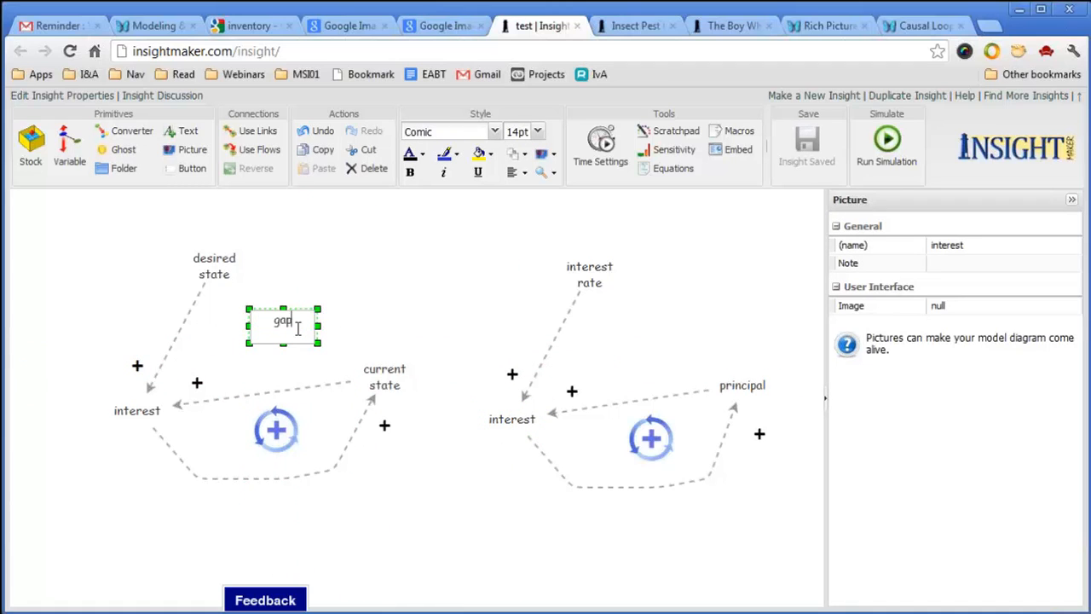
{"action": "left_click", "coordinate": [489, 275]}
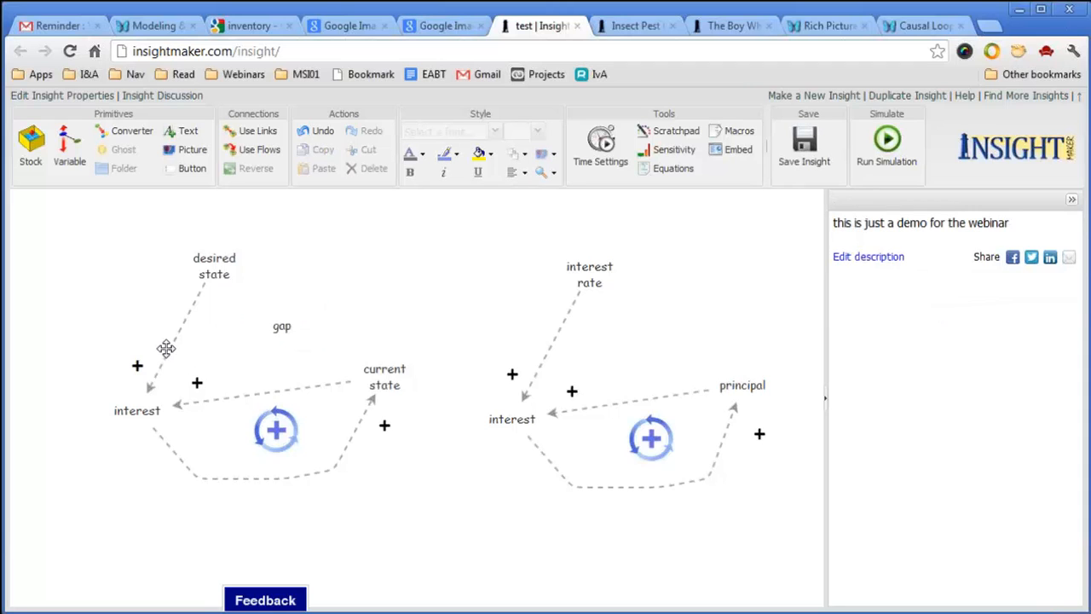
Reattach the desired state and current state links so both point into gap, and save.
{"action": "left_click", "coordinate": [166, 348]}
{"action": "left_click_drag", "start_coordinate": [147, 394], "coordinate": [271, 339]}
{"action": "left_click", "coordinate": [218, 398]}
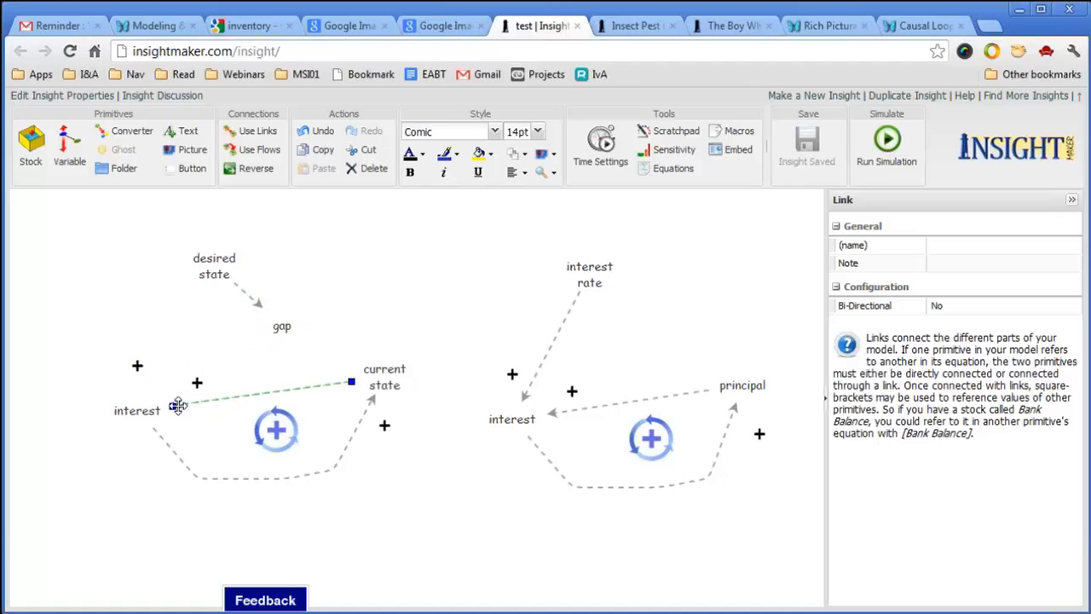
{"action": "left_click_drag", "start_coordinate": [175, 413], "coordinate": [285, 328]}
{"action": "left_click", "coordinate": [225, 404]}
{"action": "key", "text": "ctrl+s"}
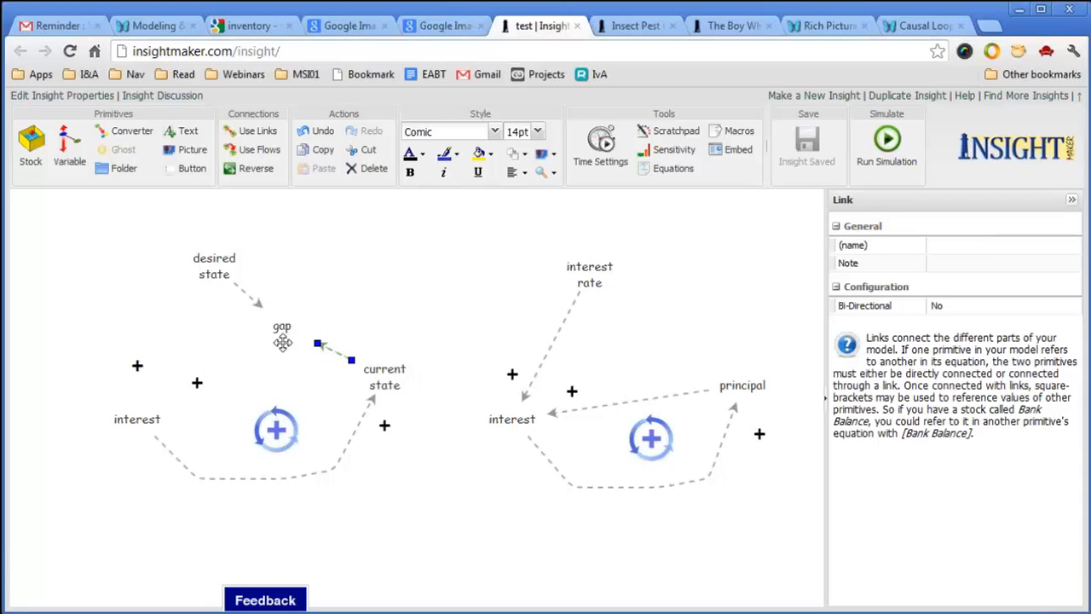
{"action": "left_click_drag", "start_coordinate": [197, 382], "coordinate": [146, 297]}
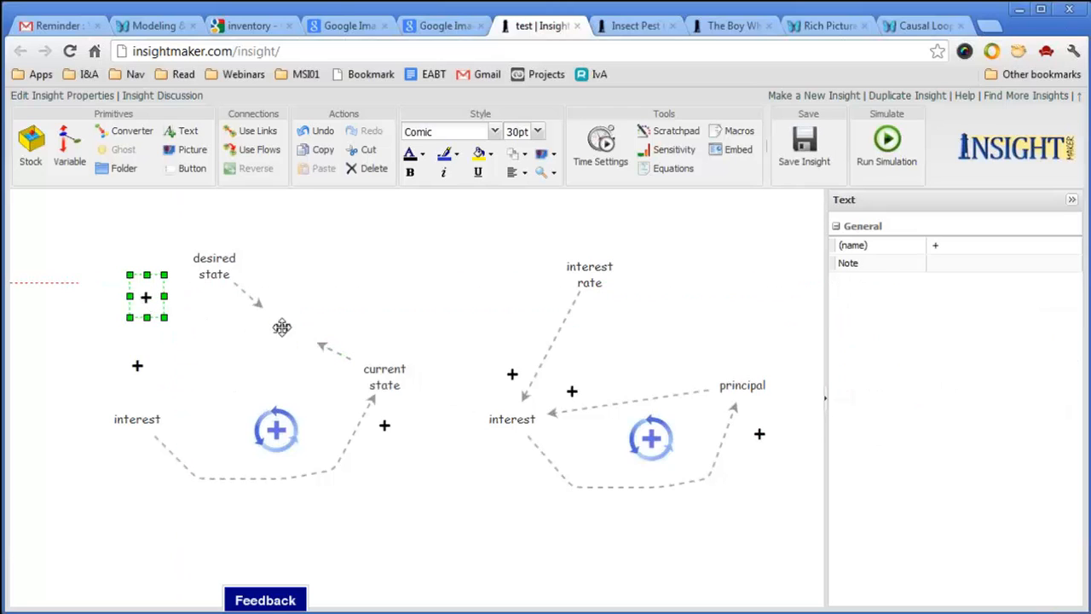
{"action": "key", "text": "ctrl+s"}
Draw a link from gap to interest, rename interest to 'action', and save.
{"action": "left_click", "coordinate": [258, 130]}
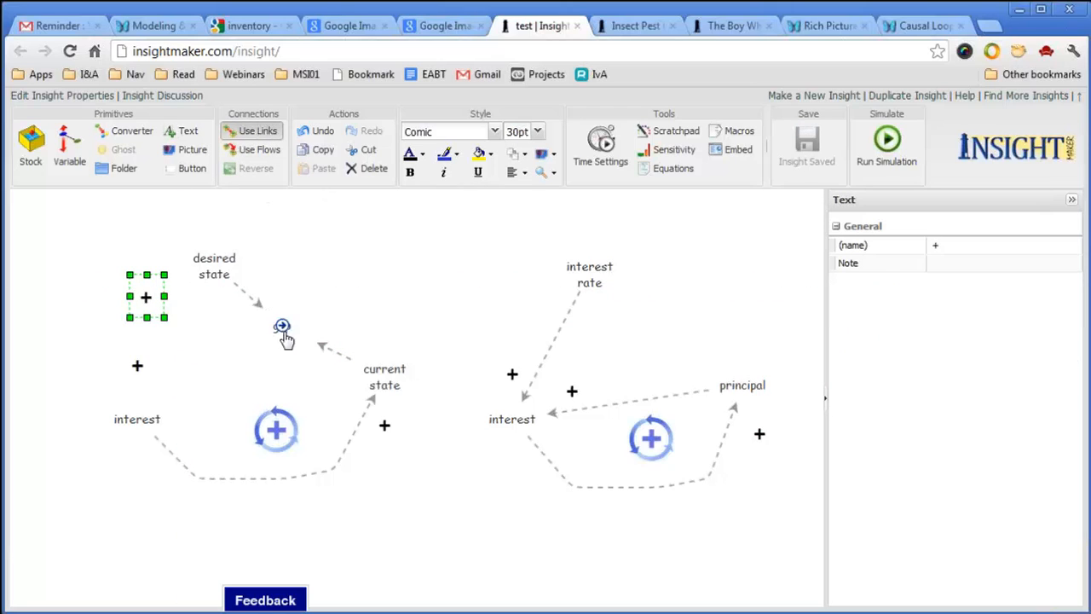
{"action": "left_click_drag", "start_coordinate": [283, 333], "coordinate": [141, 439]}
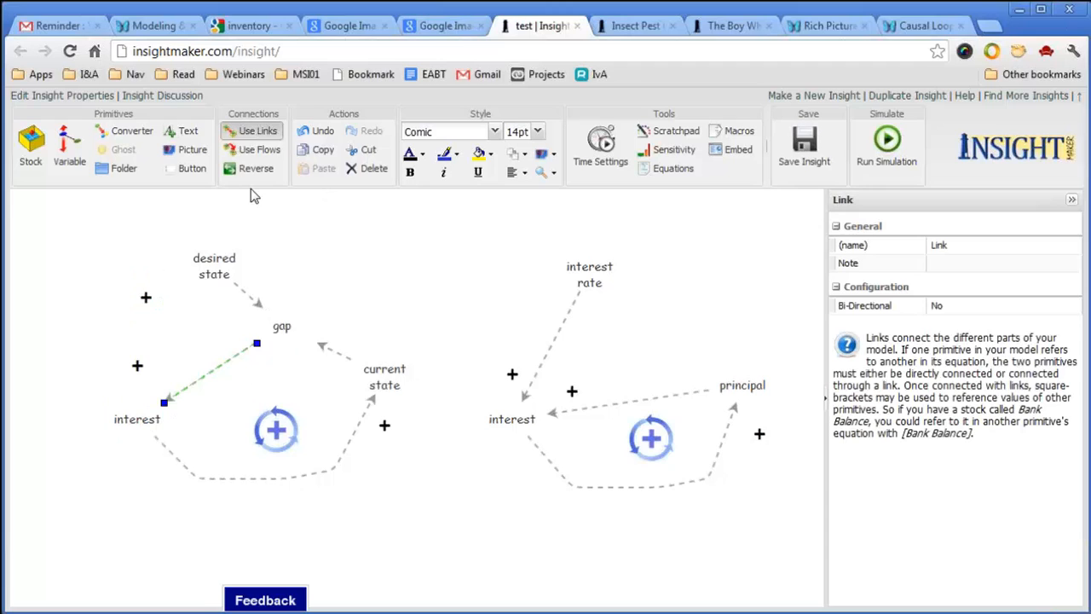
{"action": "left_click", "coordinate": [267, 136]}
{"action": "double_click", "coordinate": [137, 416]}
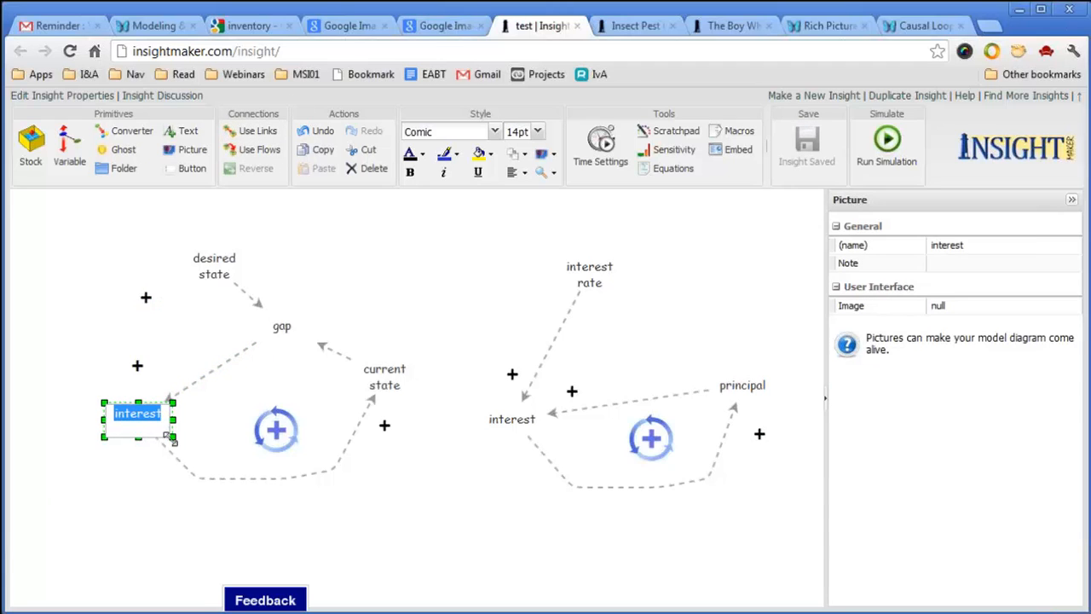
{"action": "type", "text": "action"}
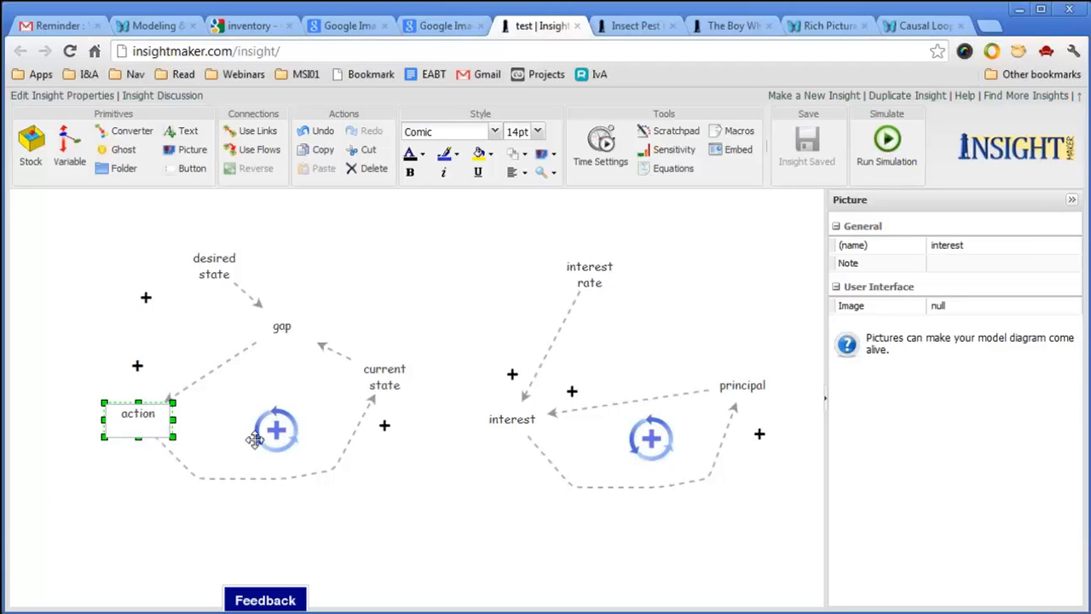
{"action": "left_click", "coordinate": [401, 514]}
{"action": "key", "text": "ctrl+s"}
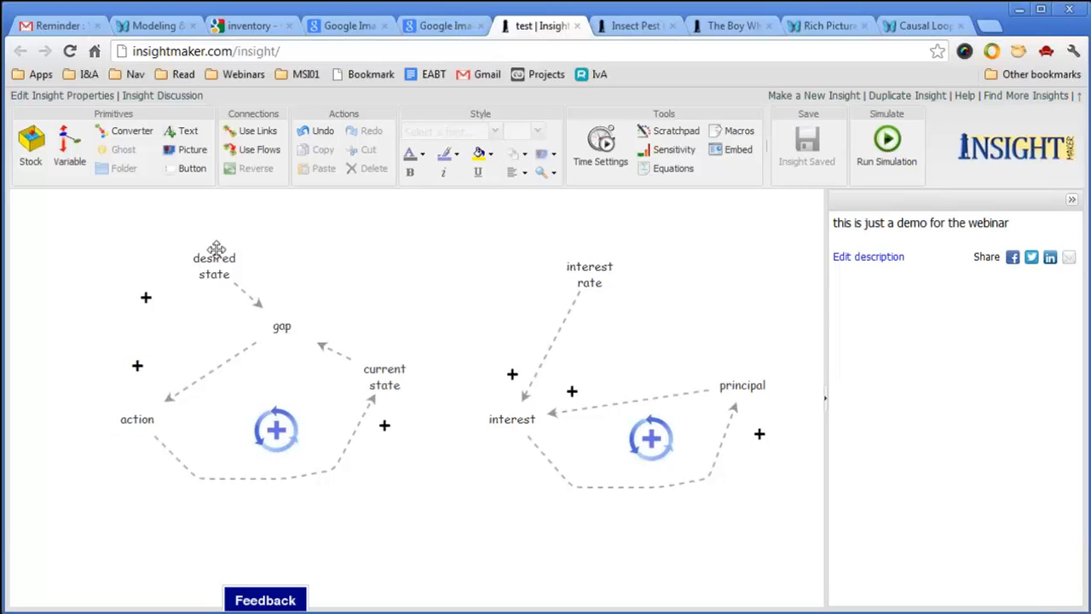
Place plus signs beside gap and action, and change the current state→gap sign to a minus.
{"action": "left_click_drag", "start_coordinate": [145, 297], "coordinate": [275, 296]}
{"action": "left_click_drag", "start_coordinate": [138, 366], "coordinate": [156, 389]}
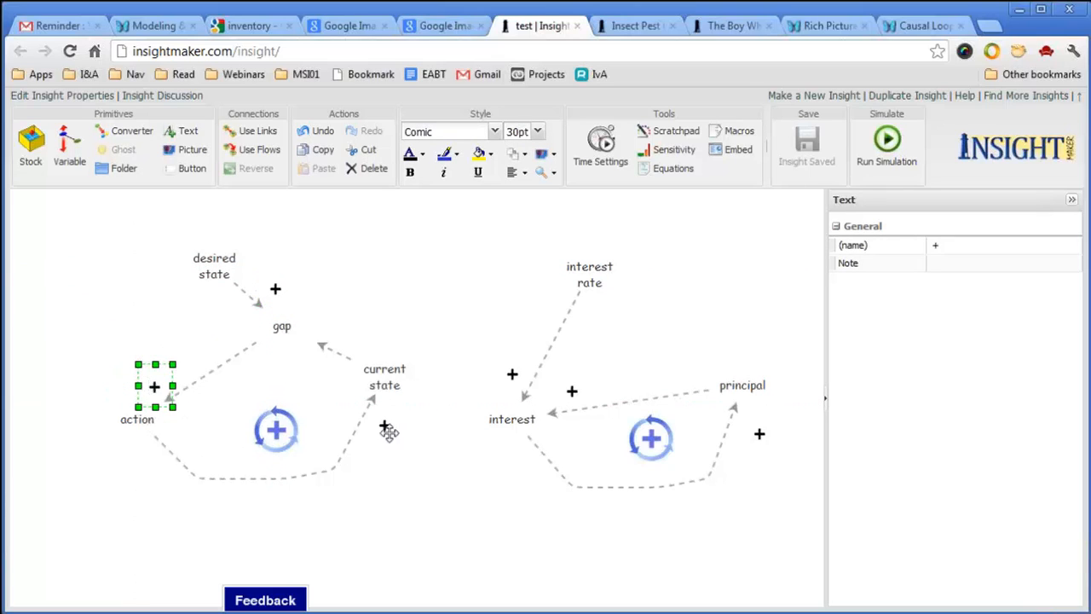
{"action": "left_click", "coordinate": [385, 425]}
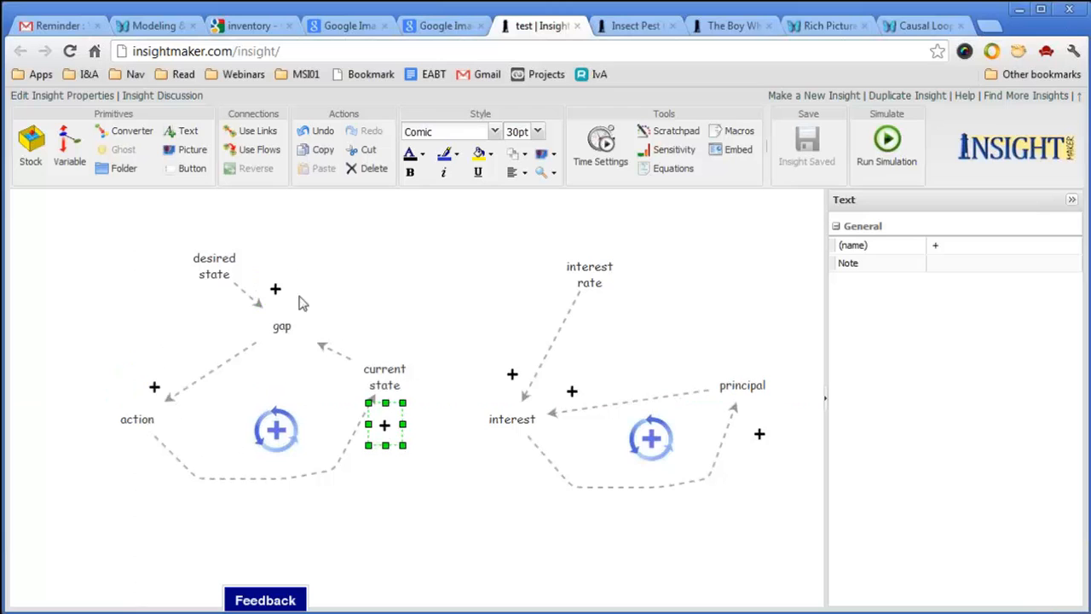
{"action": "left_click", "coordinate": [341, 280]}
{"action": "left_click_drag", "start_coordinate": [281, 286], "coordinate": [323, 322]}
{"action": "type", "text": "-"}
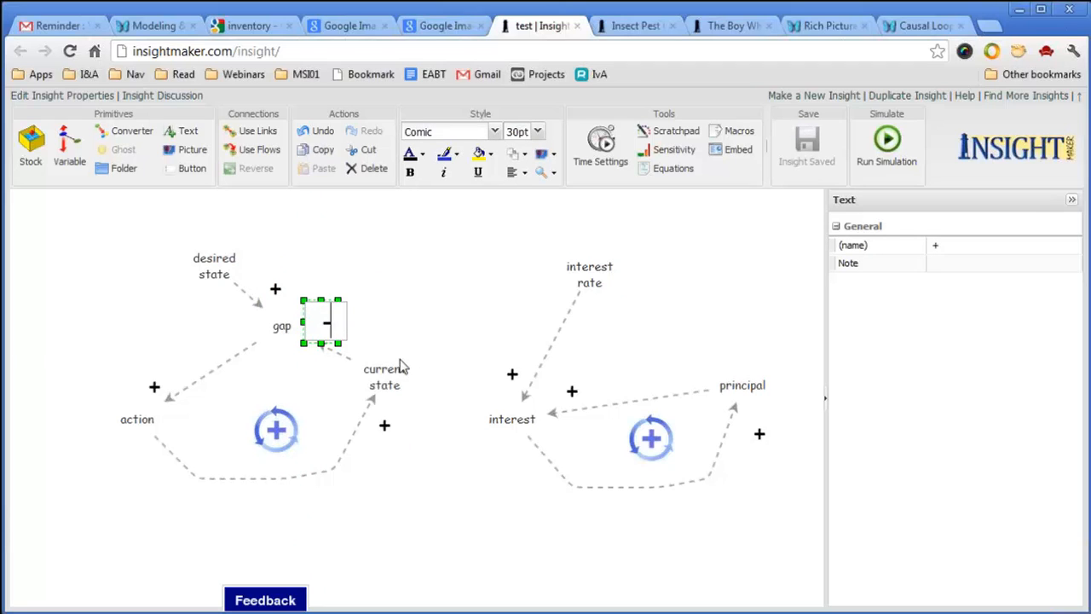
{"action": "left_click", "coordinate": [463, 292]}
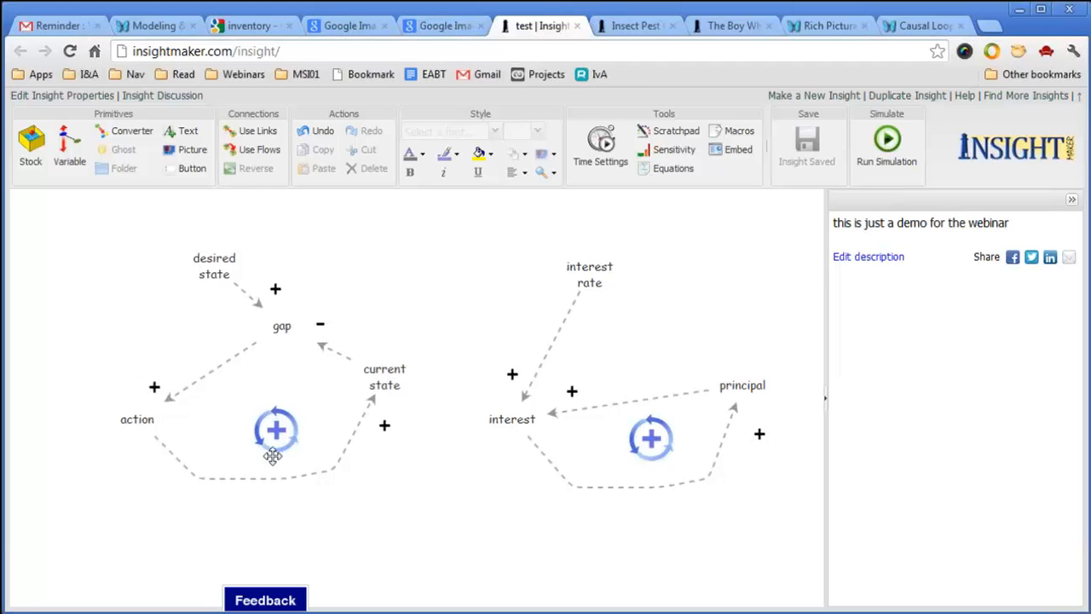
Set the left loop picture's image to the red Negative Feedback Counterclockwise symbol.
{"action": "left_click", "coordinate": [276, 430]}
{"action": "left_click", "coordinate": [971, 307]}
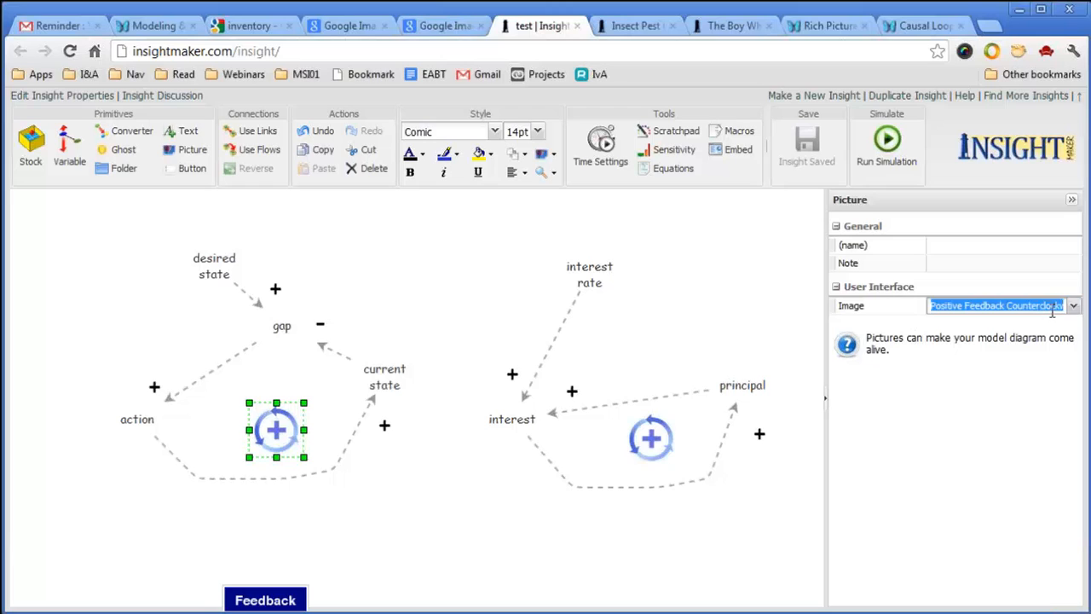
{"action": "left_click", "coordinate": [1075, 309]}
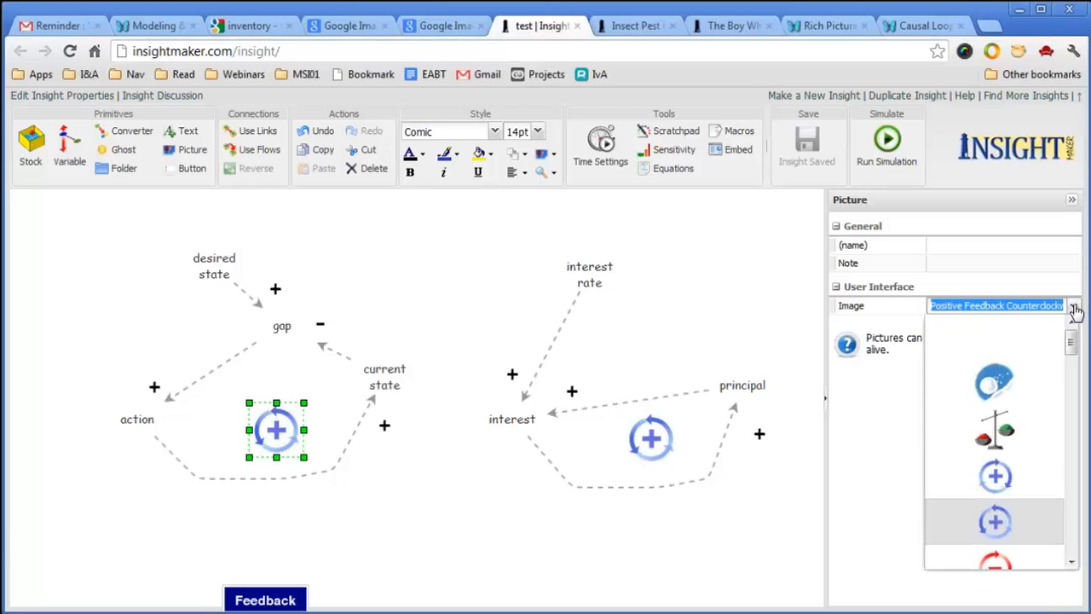
{"action": "left_click", "coordinate": [1071, 563]}
{"action": "left_click", "coordinate": [1072, 563]}
{"action": "left_click", "coordinate": [1071, 563]}
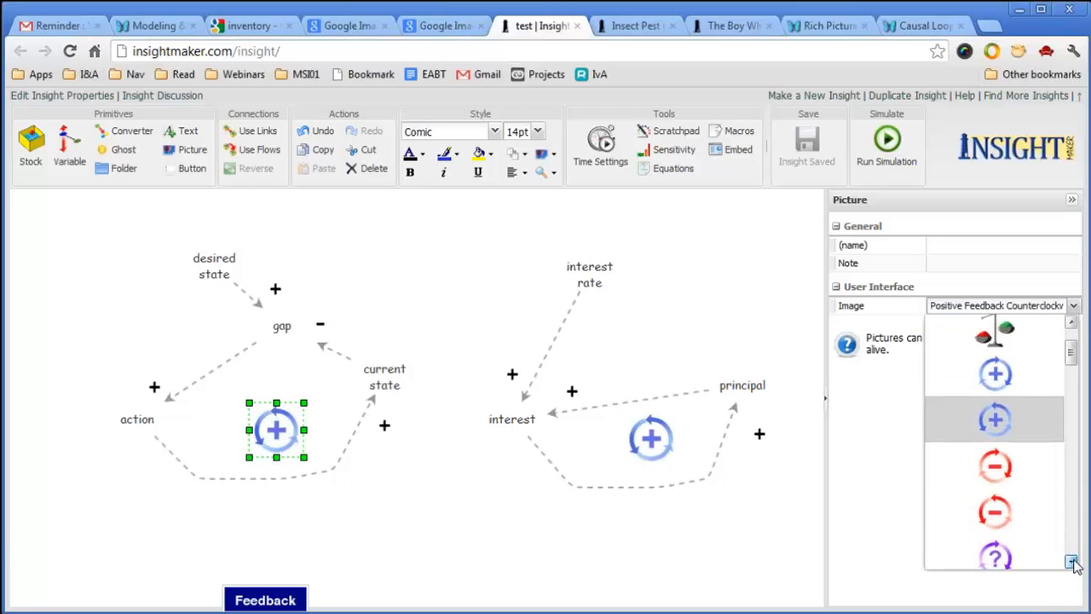
{"action": "left_click", "coordinate": [1009, 514]}
Nudge the loop picture up slightly, then bring up The Boy Who Cried Wolf model.
{"action": "left_click", "coordinate": [427, 512]}
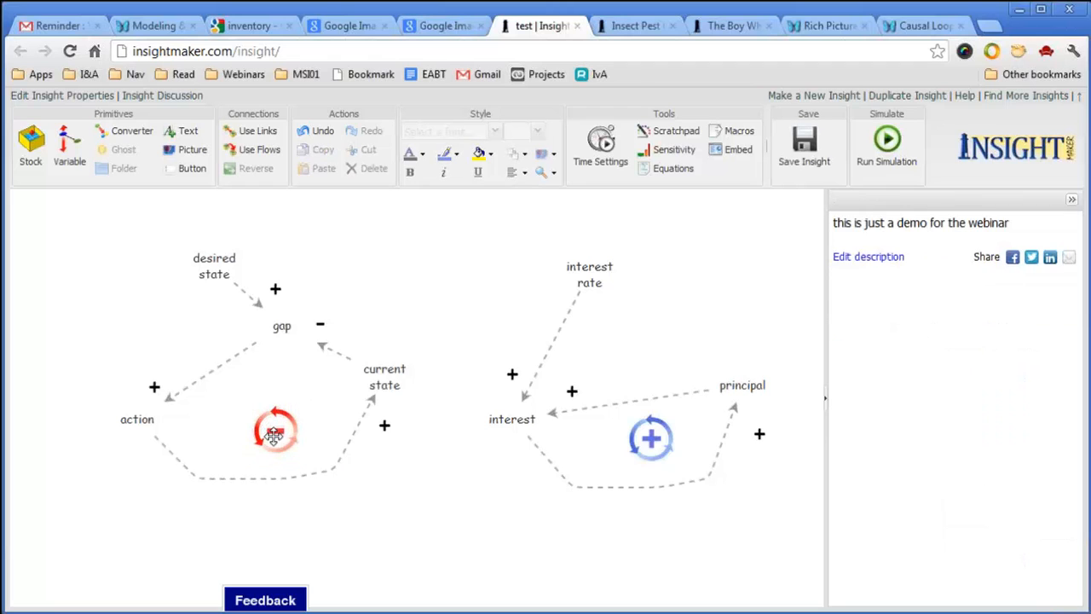
{"action": "left_click_drag", "start_coordinate": [276, 436], "coordinate": [276, 415]}
{"action": "left_click", "coordinate": [420, 513]}
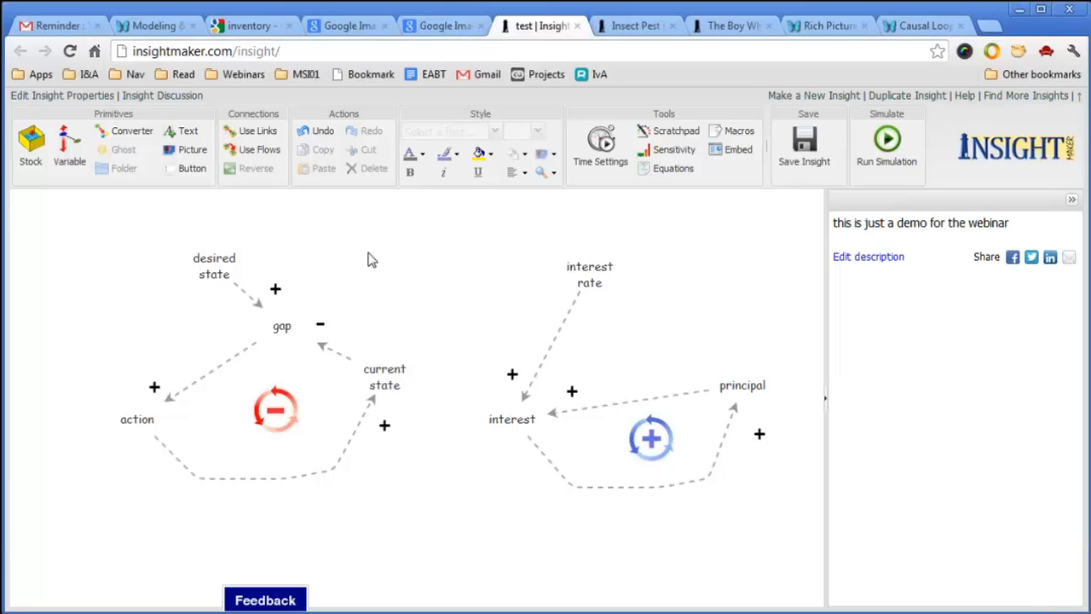
{"action": "left_click", "coordinate": [732, 25]}
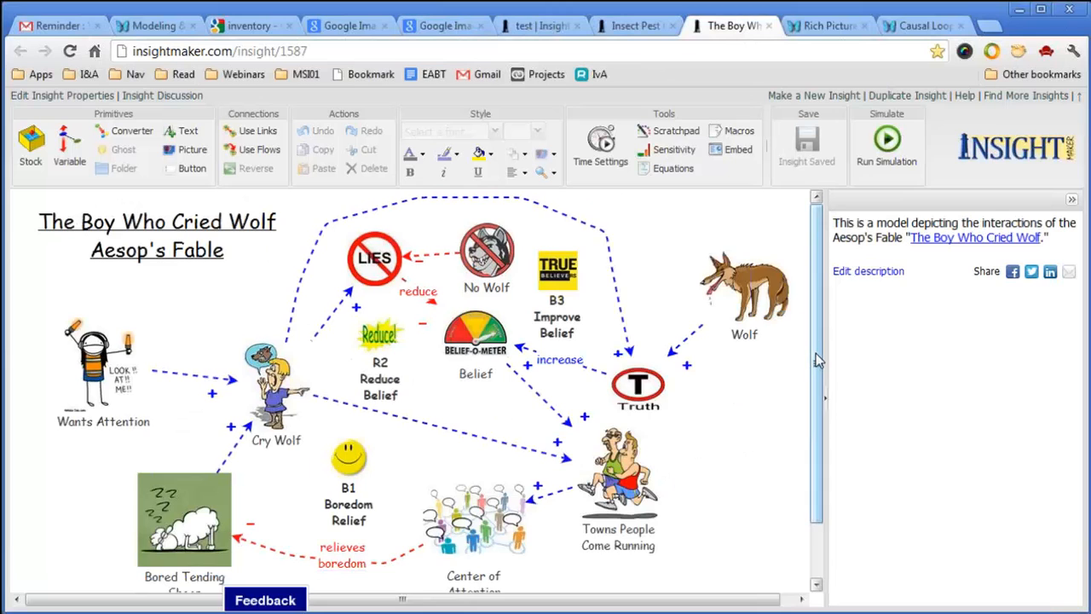
Clear the fable and display its first step, Wants Attention and Bored Tending Sheep.
{"action": "scroll", "coordinate": [816, 360], "scroll_direction": "down", "scroll_amount": 2}
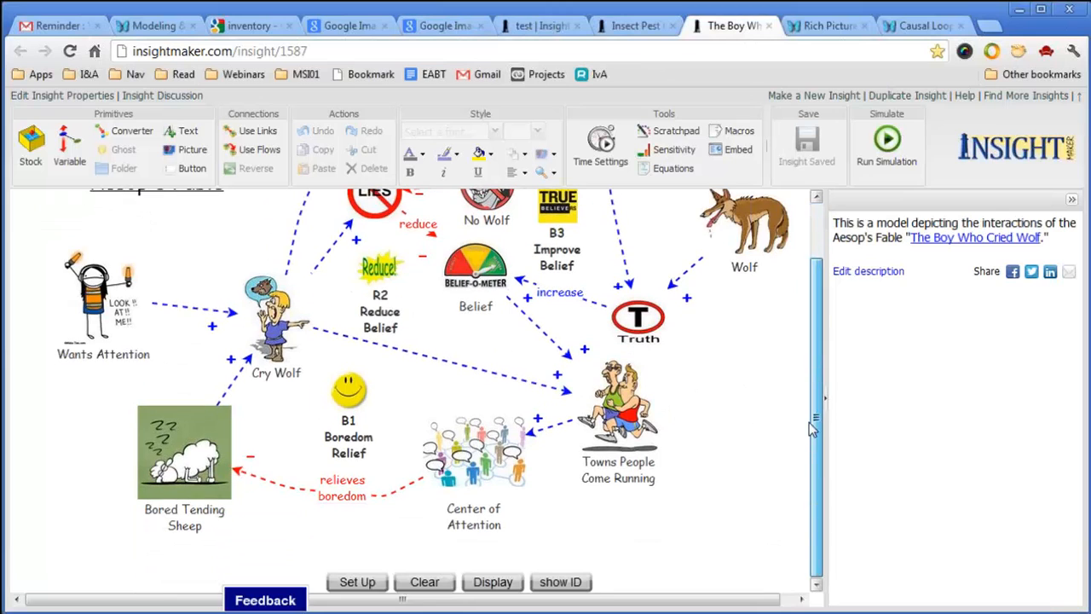
{"action": "left_click", "coordinate": [422, 580]}
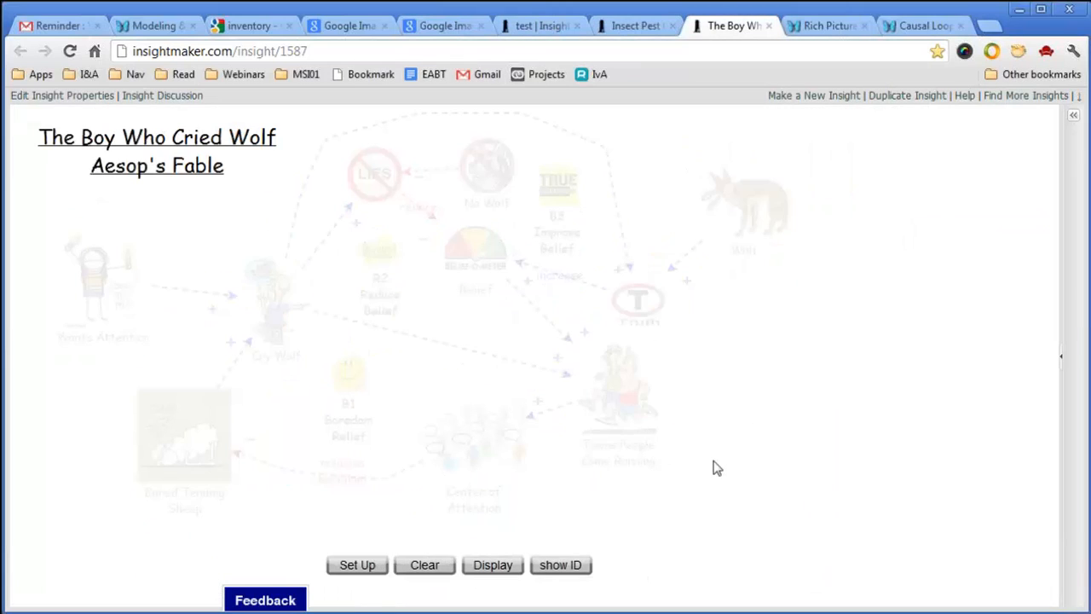
{"action": "left_click", "coordinate": [495, 570]}
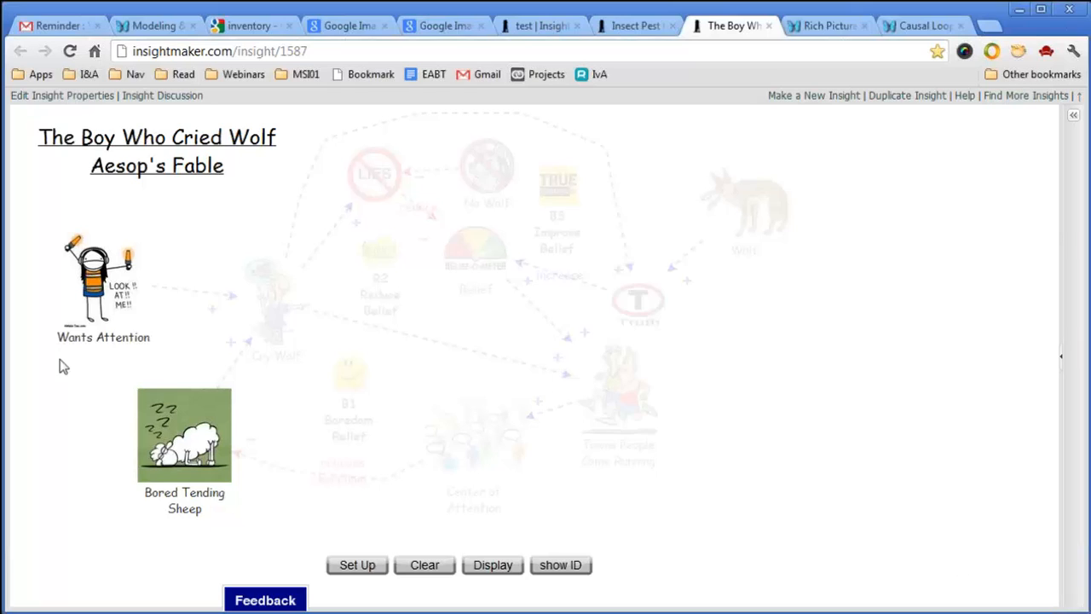
{"action": "mouse_move", "coordinate": [101, 294]}
{"action": "mouse_move", "coordinate": [172, 462]}
Step through Cry Wolf, Towns People Come Running, Center of Attention, Lies, Belief, Wolf and Truth.
{"action": "left_click", "coordinate": [512, 569]}
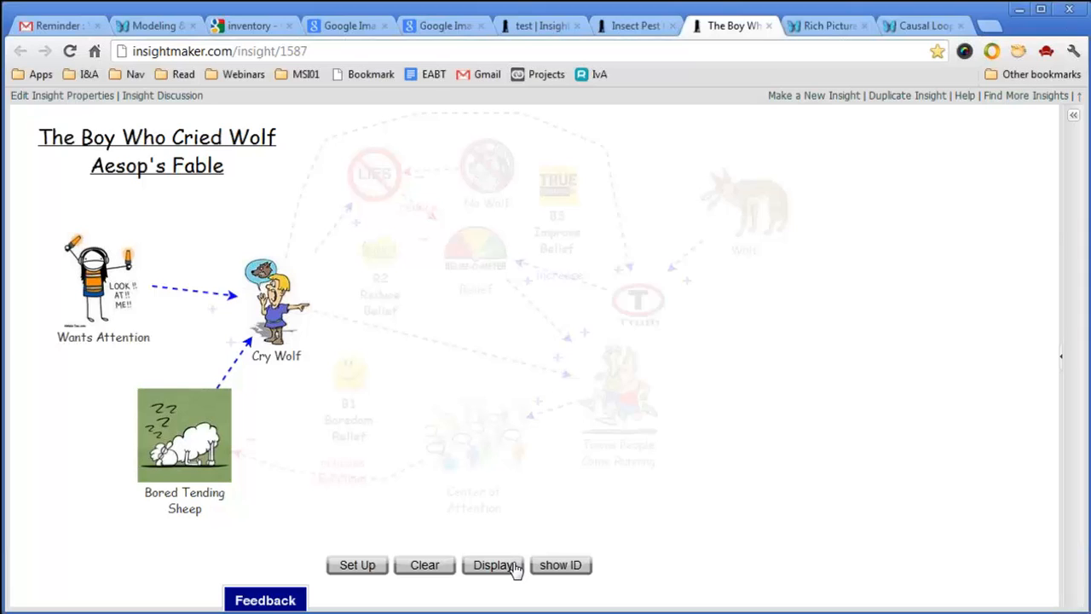
{"action": "left_click", "coordinate": [515, 570]}
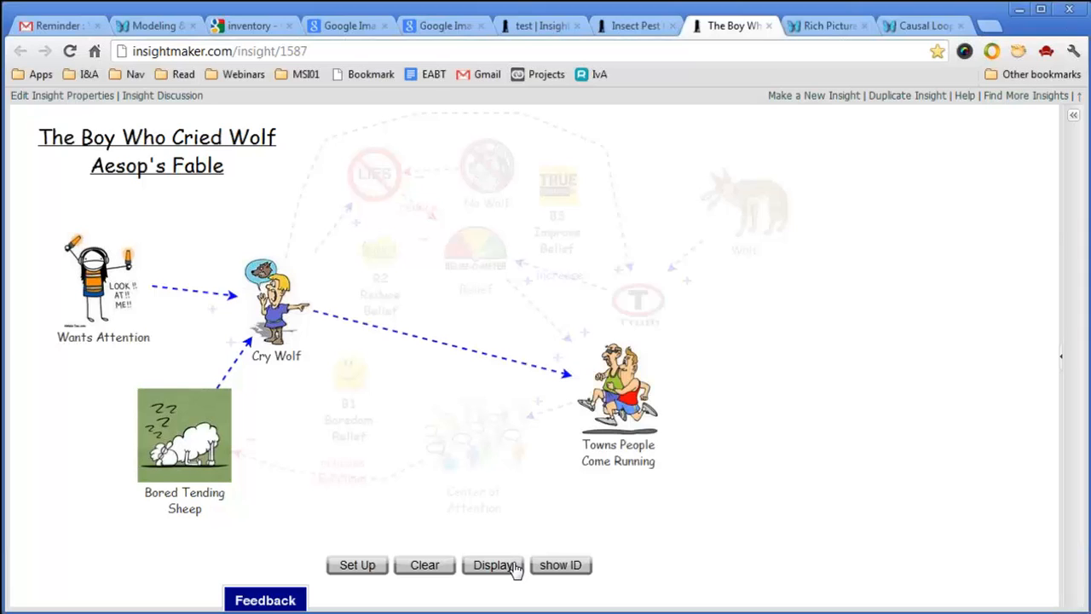
{"action": "left_click", "coordinate": [515, 570]}
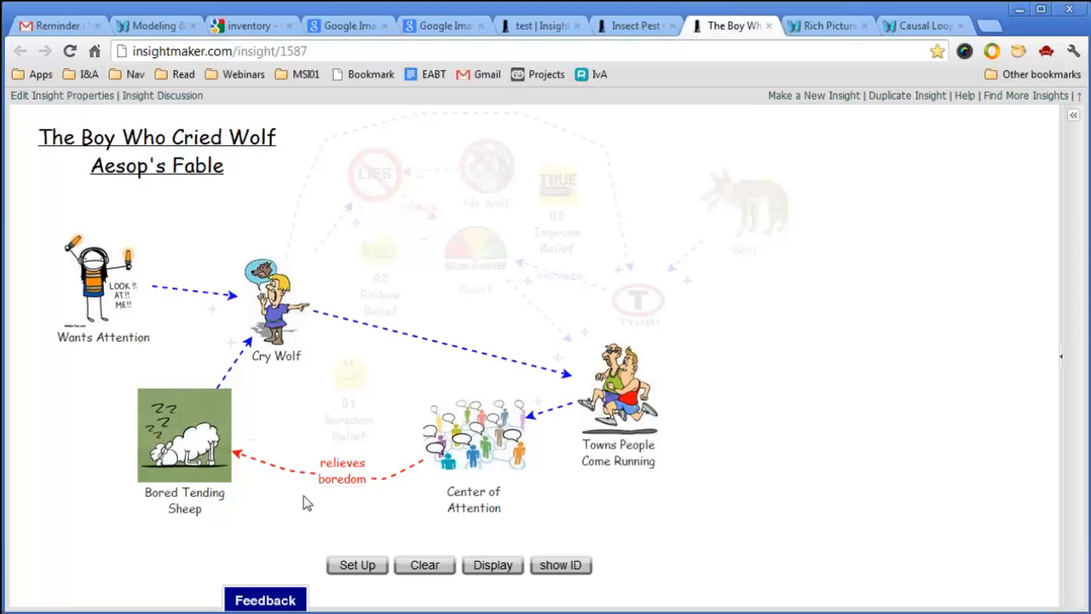
{"action": "left_click", "coordinate": [502, 569]}
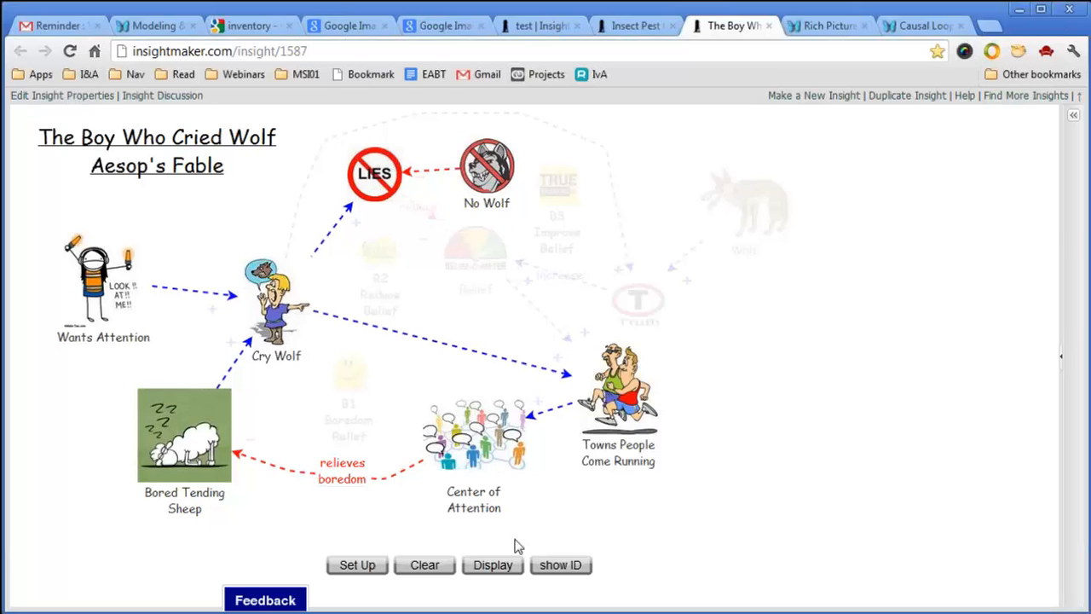
{"action": "left_click", "coordinate": [510, 567]}
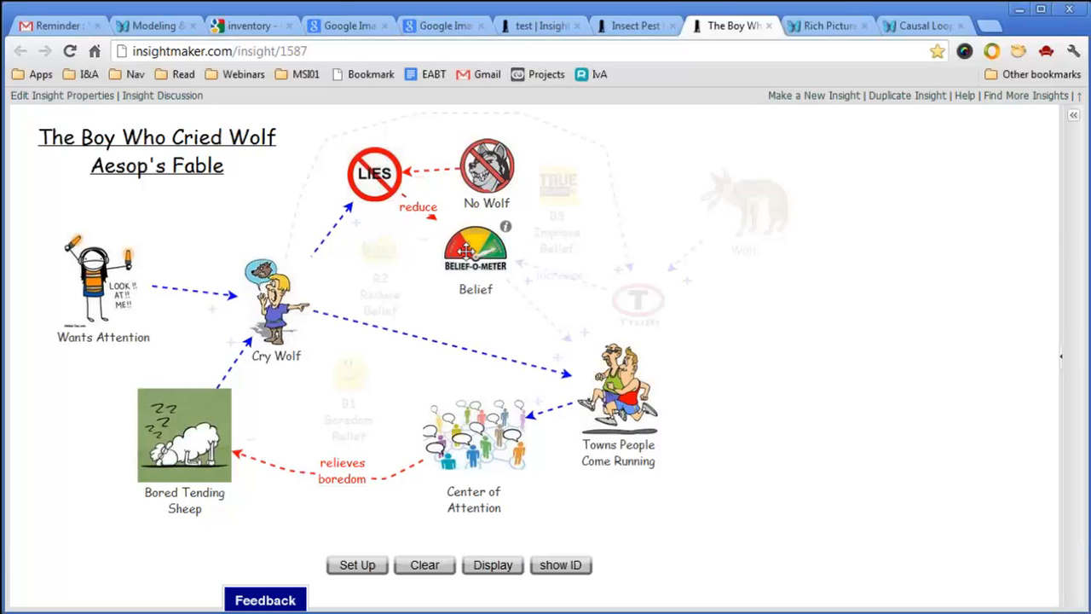
{"action": "left_click", "coordinate": [506, 567]}
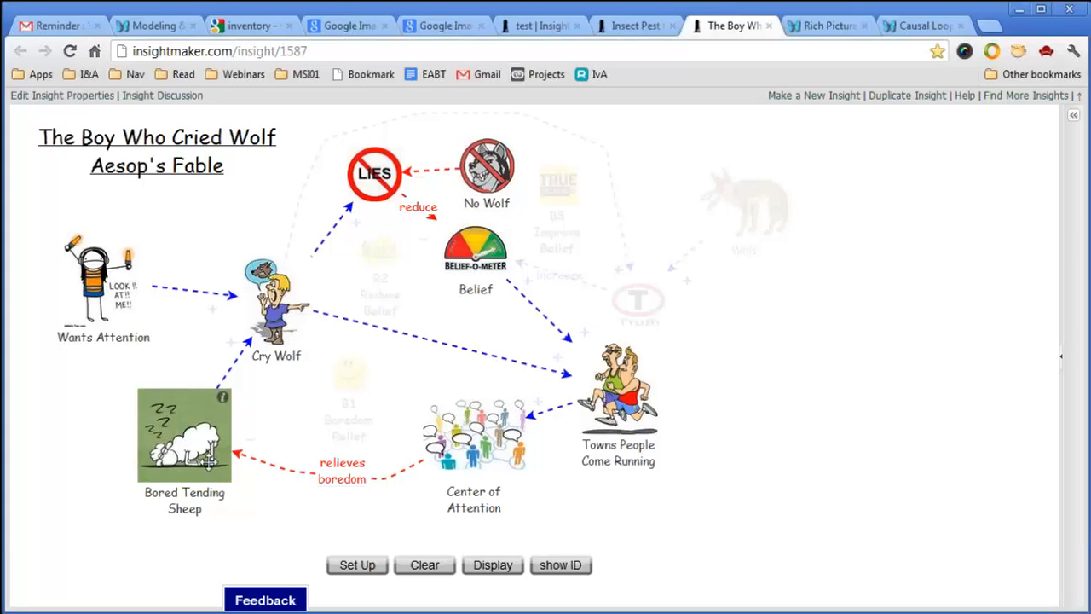
{"action": "left_click", "coordinate": [494, 567]}
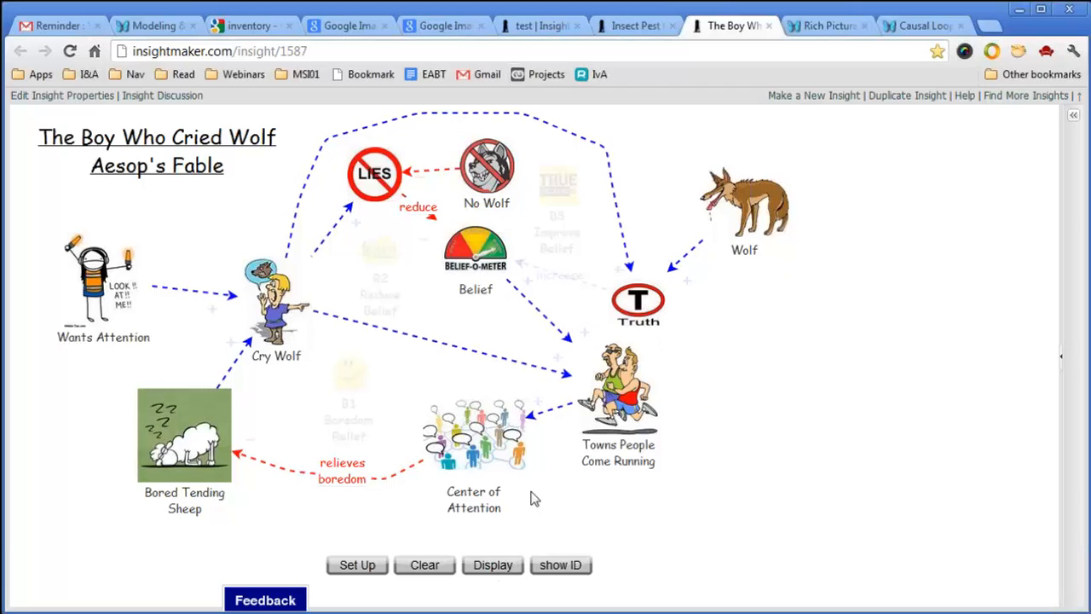
{"action": "left_click", "coordinate": [500, 566]}
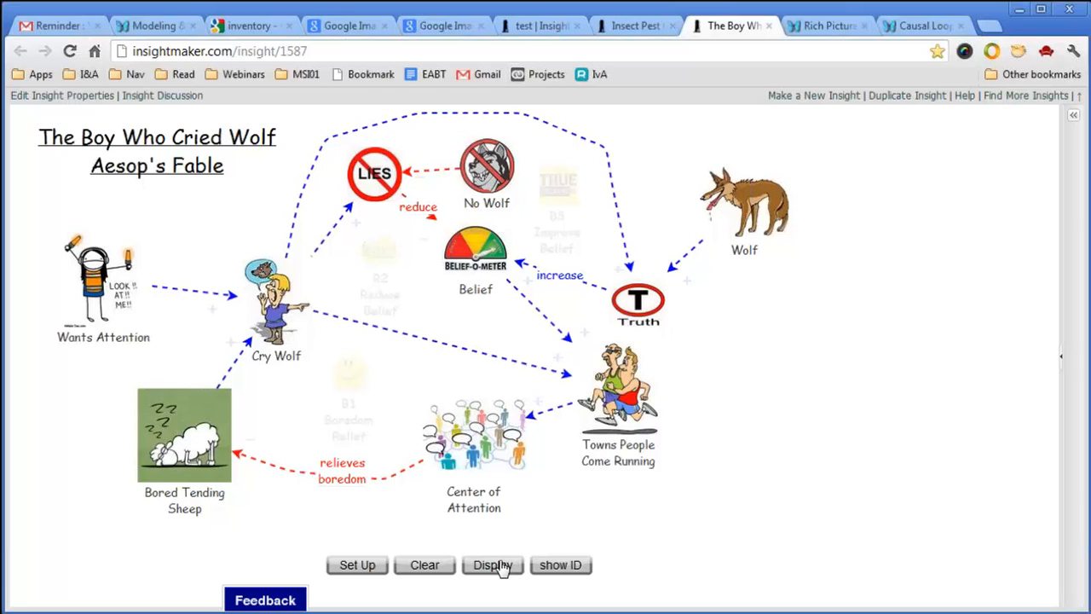
Display the fable's final step, showing its loop labels and polarity signs.
{"action": "mouse_move", "coordinate": [580, 375]}
{"action": "left_click", "coordinate": [500, 567]}
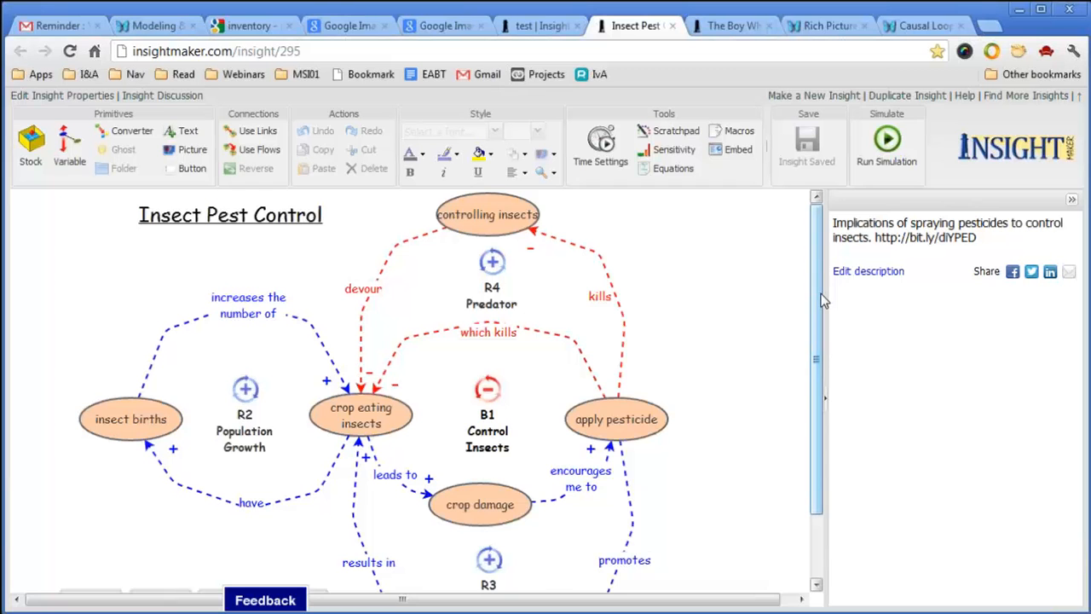
Restart the Insect Pest Control reveal, showing crop eating insects, crop damage and apply pesticide with links.
{"action": "scroll", "coordinate": [816, 478], "scroll_direction": "down", "scroll_amount": 2}
{"action": "left_click", "coordinate": [83, 520]}
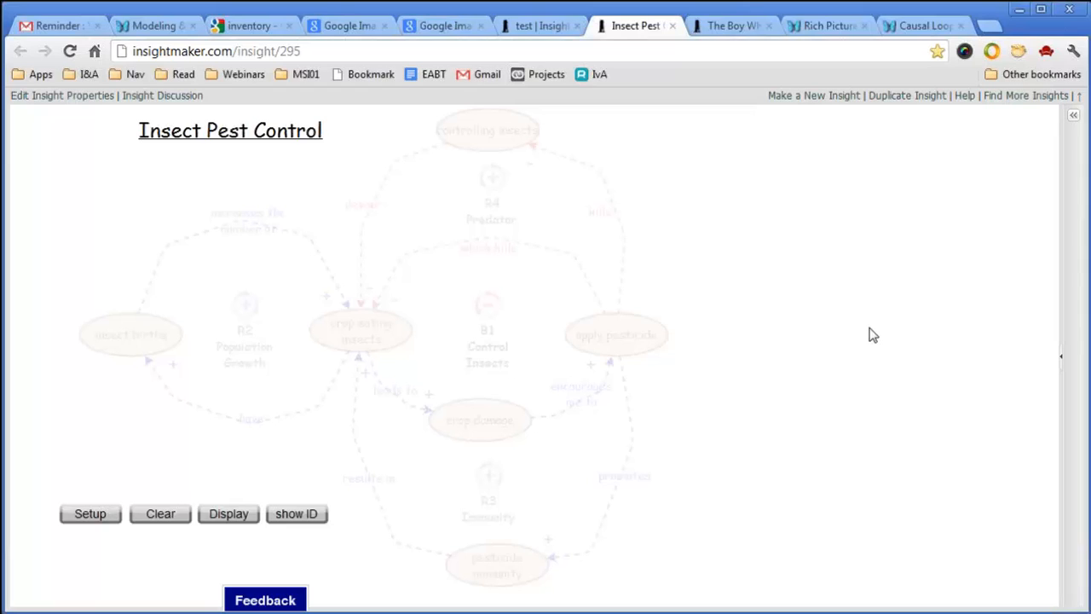
{"action": "left_click", "coordinate": [228, 514]}
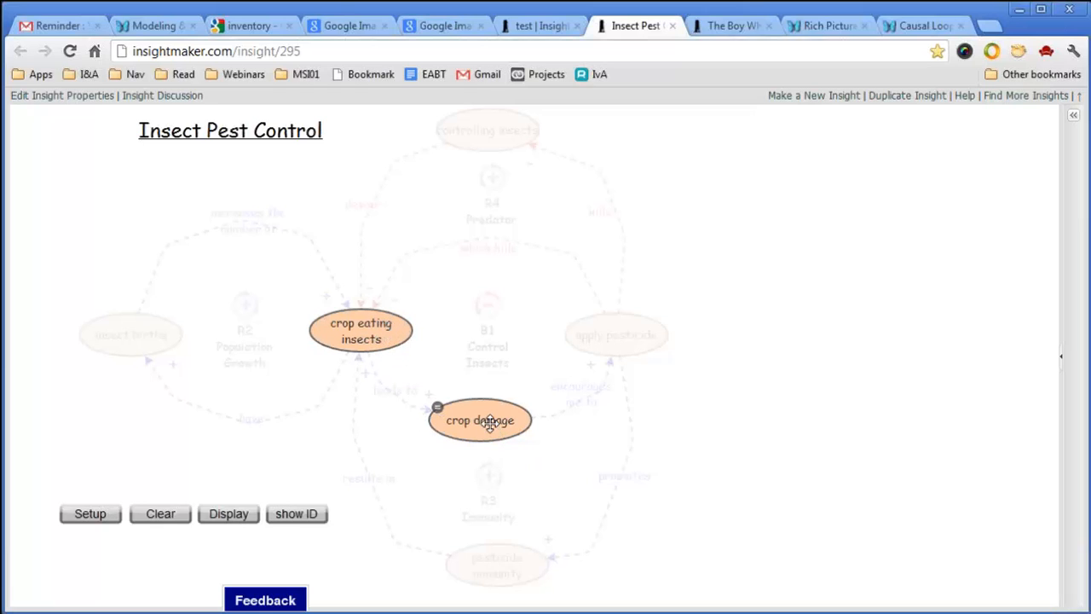
{"action": "left_click", "coordinate": [236, 515]}
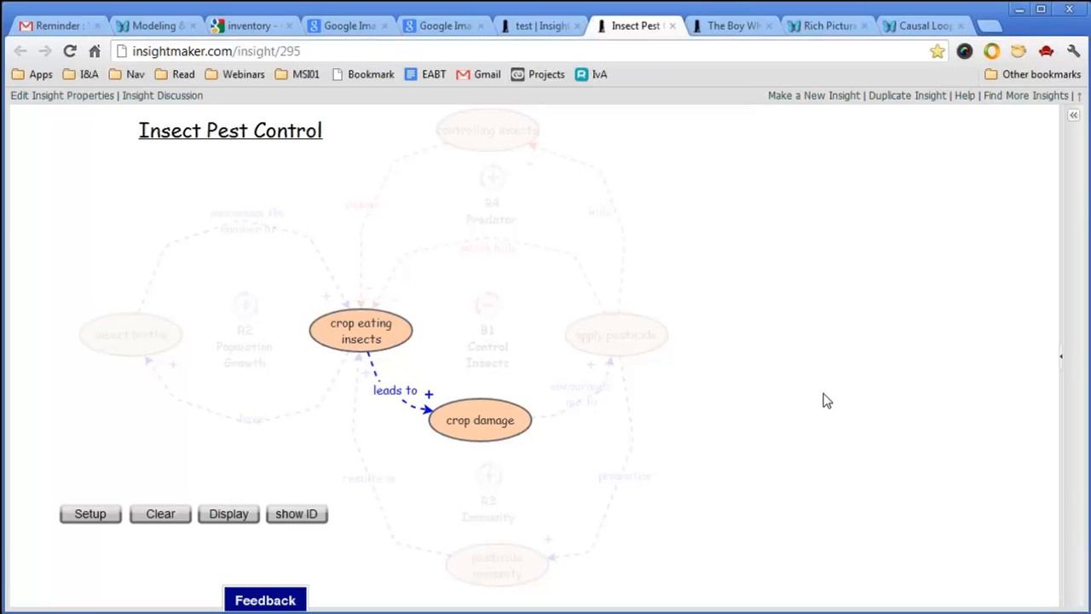
{"action": "mouse_move", "coordinate": [499, 431]}
{"action": "left_click", "coordinate": [232, 518]}
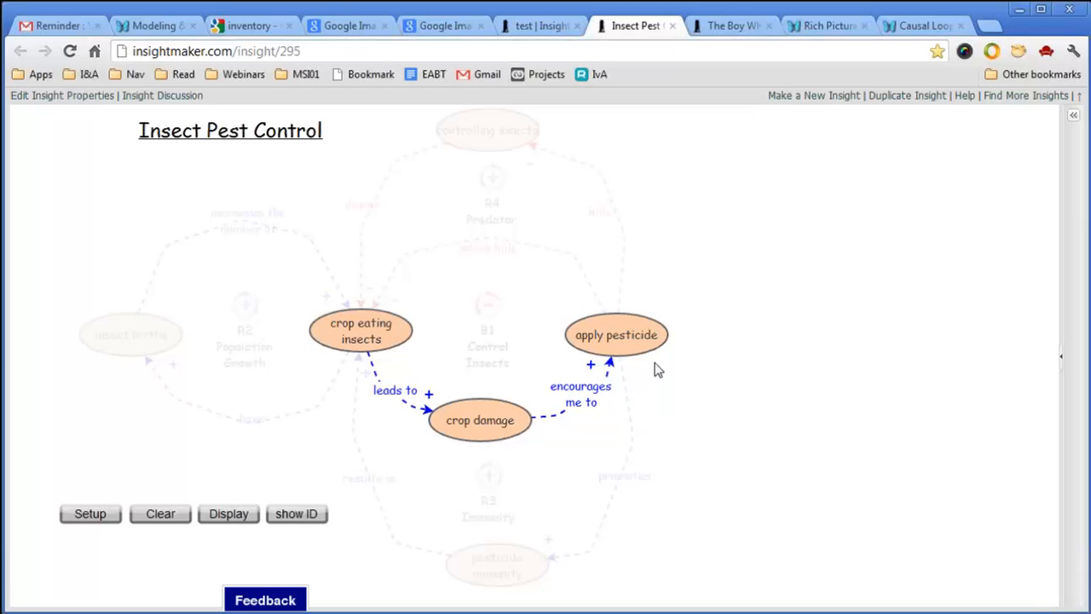
{"action": "mouse_move", "coordinate": [654, 332]}
Reveal the which kills link and B1 Control Insects, then insect births and R2 Population Growth.
{"action": "left_click", "coordinate": [246, 522]}
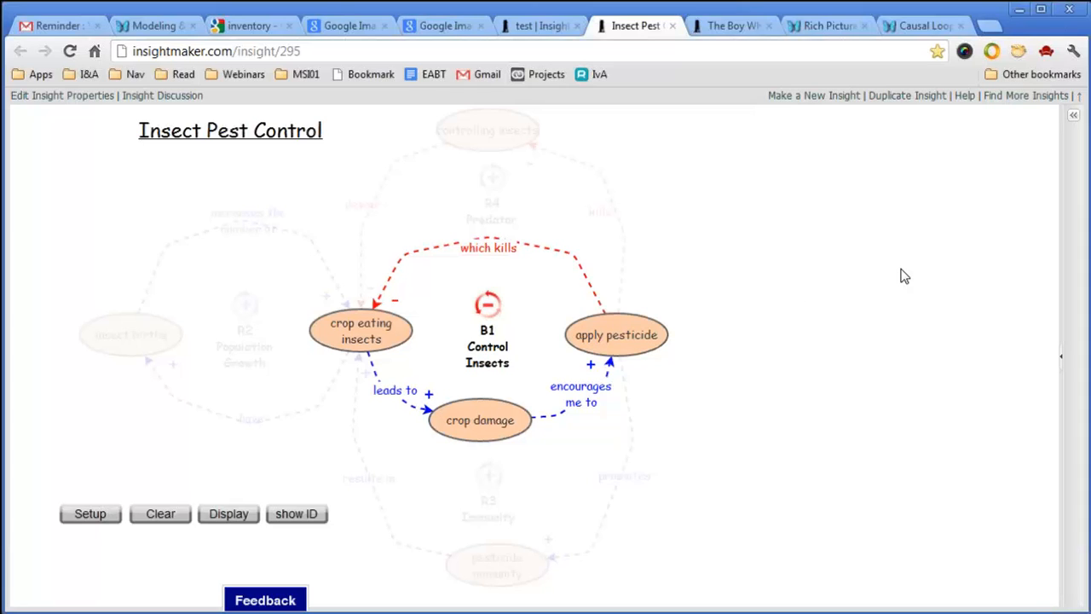
{"action": "left_click", "coordinate": [227, 519]}
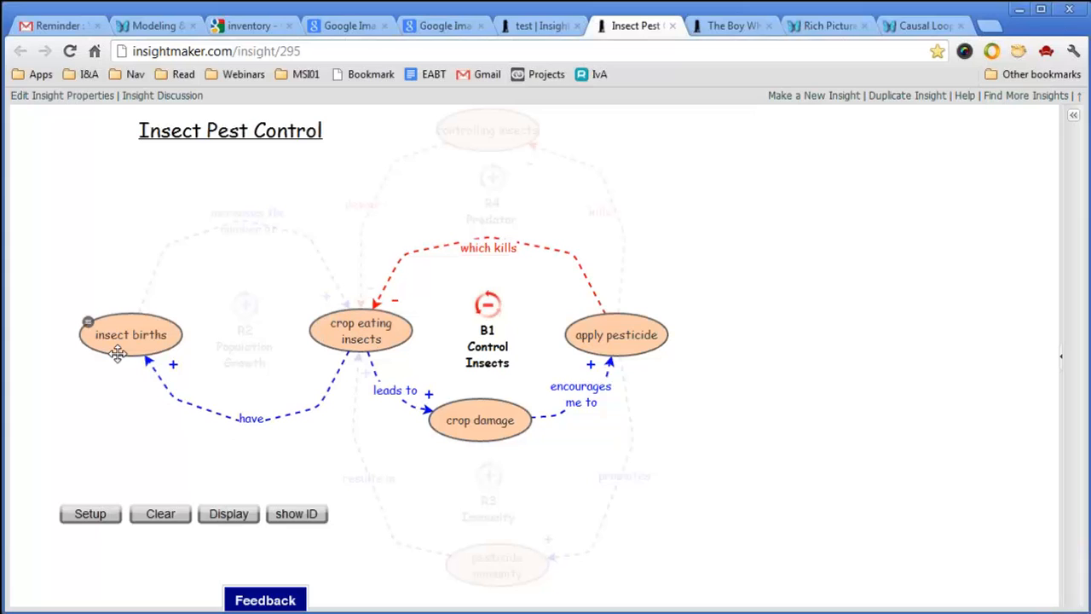
{"action": "left_click", "coordinate": [230, 515]}
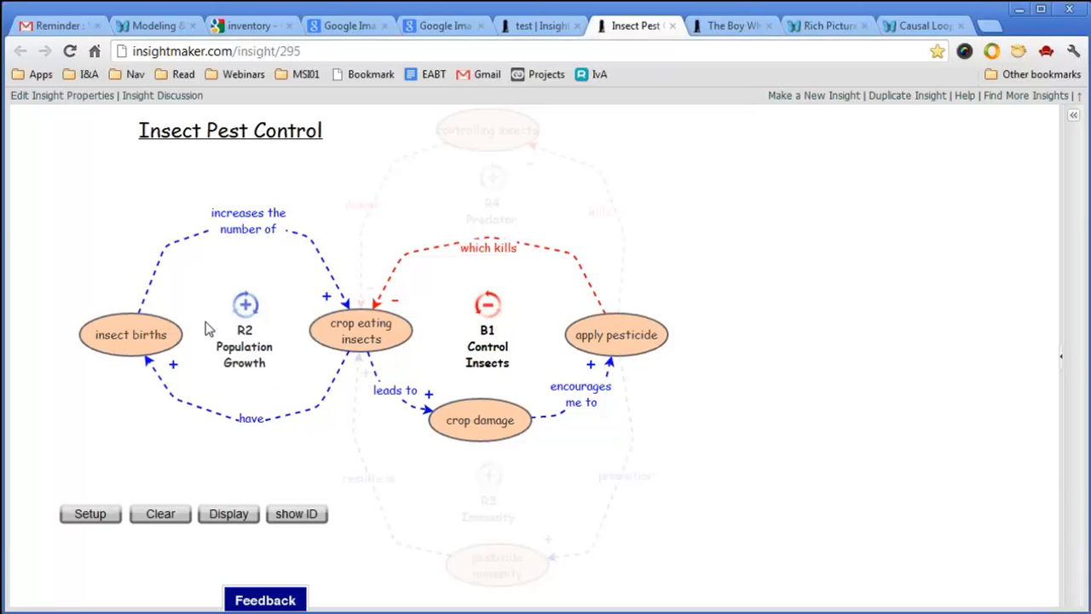
Reveal pesticide immunity with the R3 Immunity loop, then controlling insects and its kills link.
{"action": "left_click", "coordinate": [221, 516]}
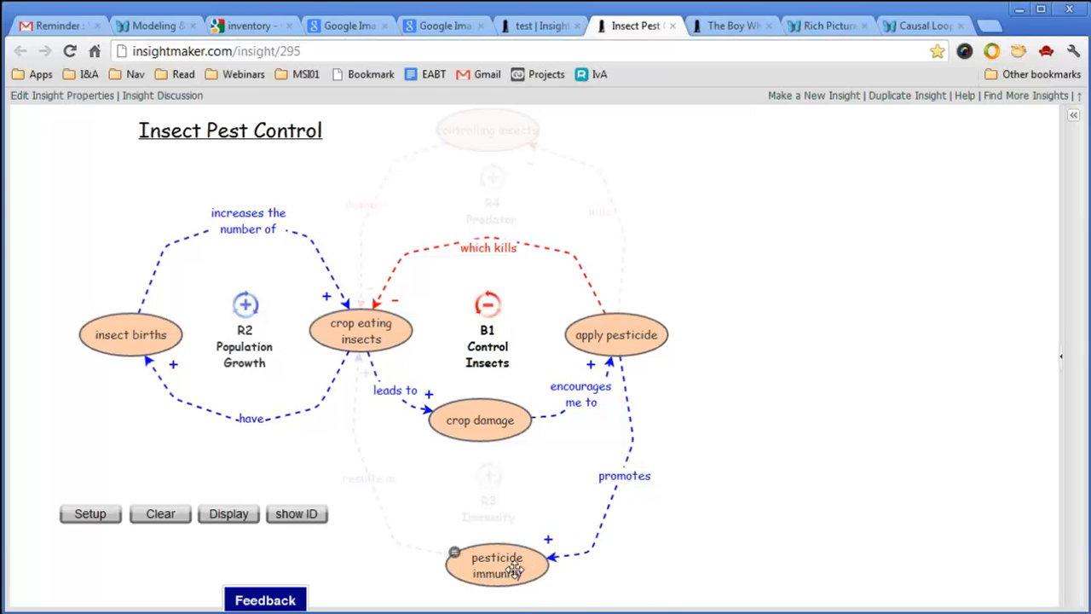
{"action": "left_click", "coordinate": [244, 520]}
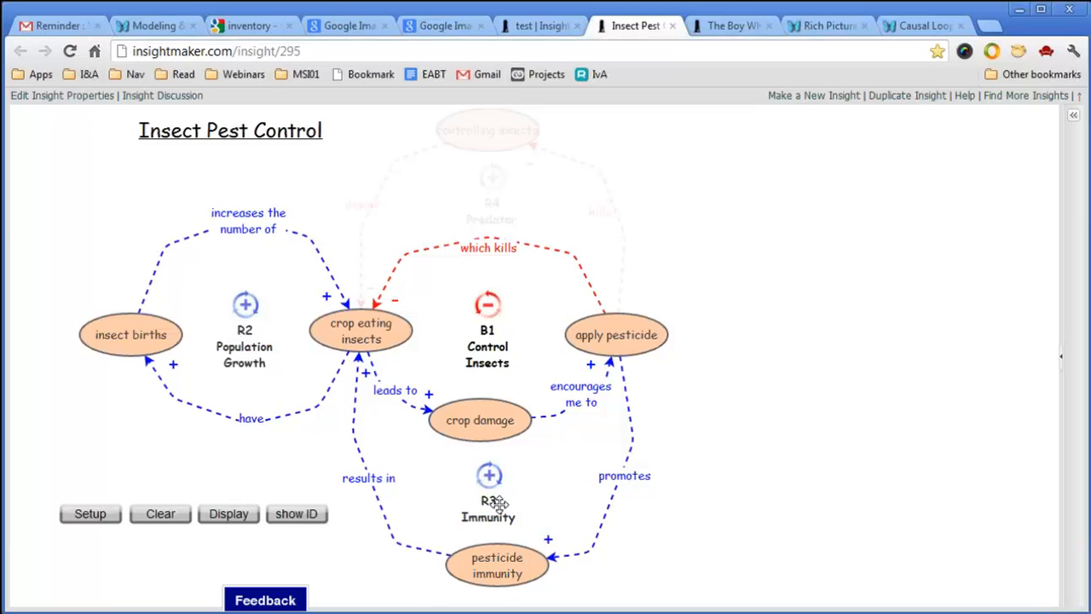
{"action": "left_click", "coordinate": [233, 519]}
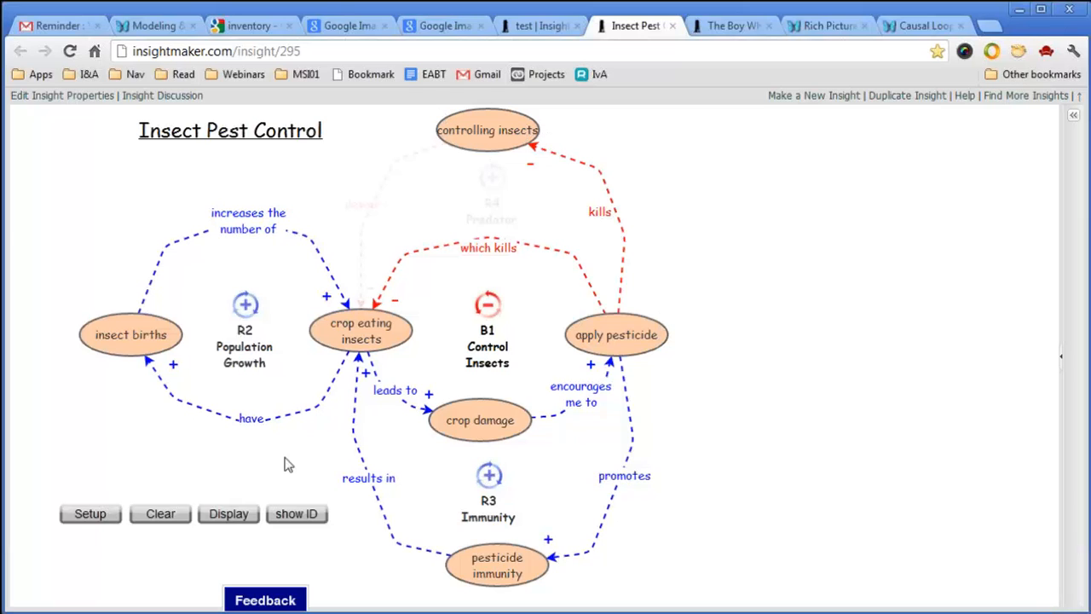
Show the devour link and R4 Predator loop, then move to the Causal Loop Diagrams/Part 1 wiki page.
{"action": "left_click", "coordinate": [231, 518]}
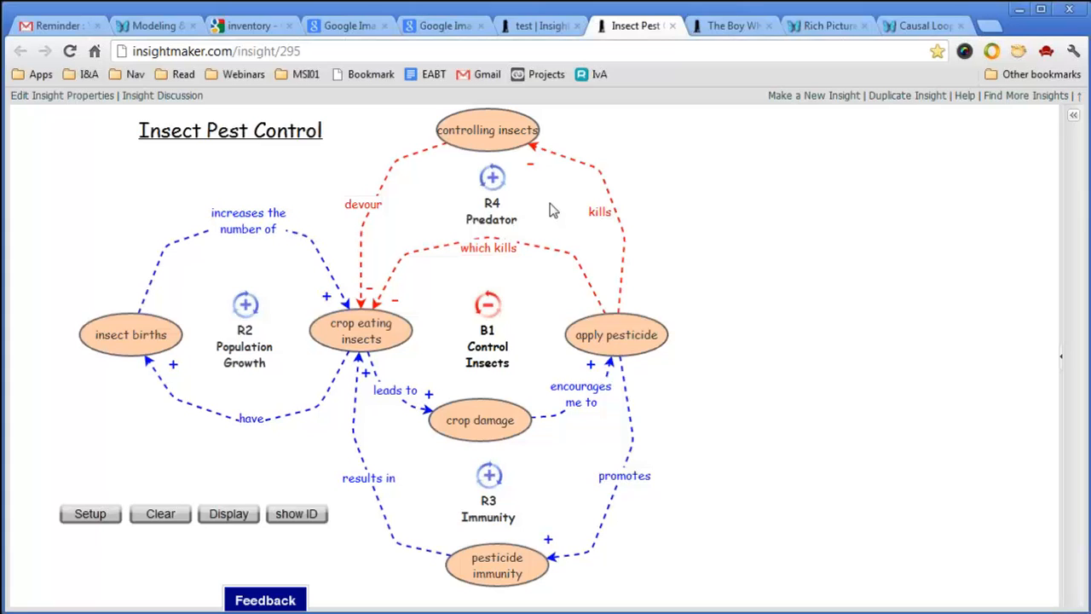
{"action": "mouse_move", "coordinate": [641, 337]}
{"action": "mouse_move", "coordinate": [408, 339]}
{"action": "mouse_move", "coordinate": [465, 419]}
{"action": "mouse_move", "coordinate": [341, 331]}
{"action": "left_click", "coordinate": [917, 26]}
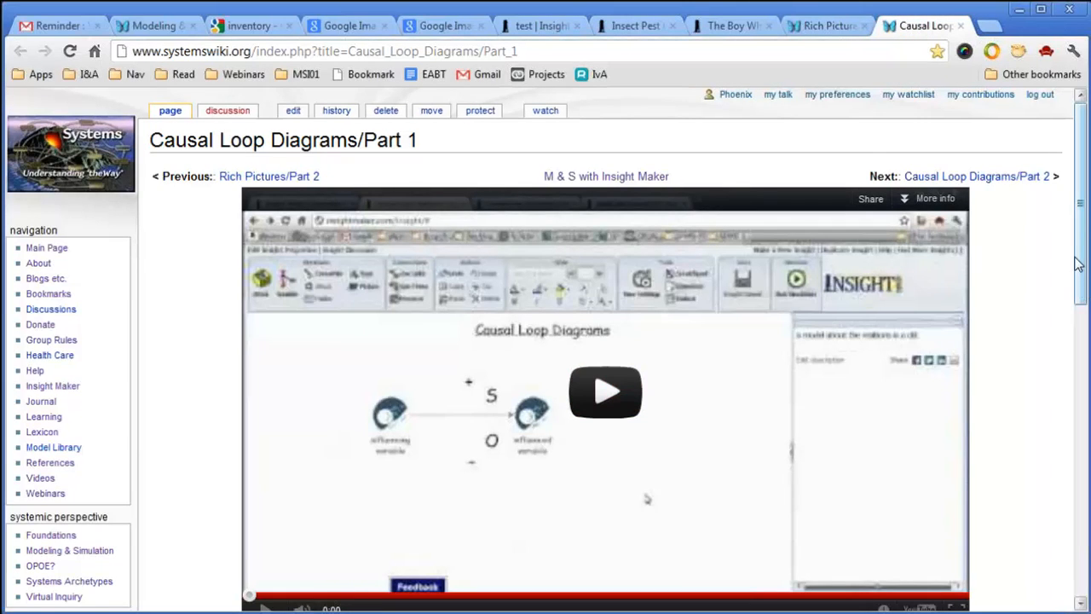
Close the Modeling, inventory, both Google Images and test insight tabs, discarding the unsaved changes.
{"action": "scroll", "coordinate": [426, 480], "scroll_direction": "down", "scroll_amount": 3}
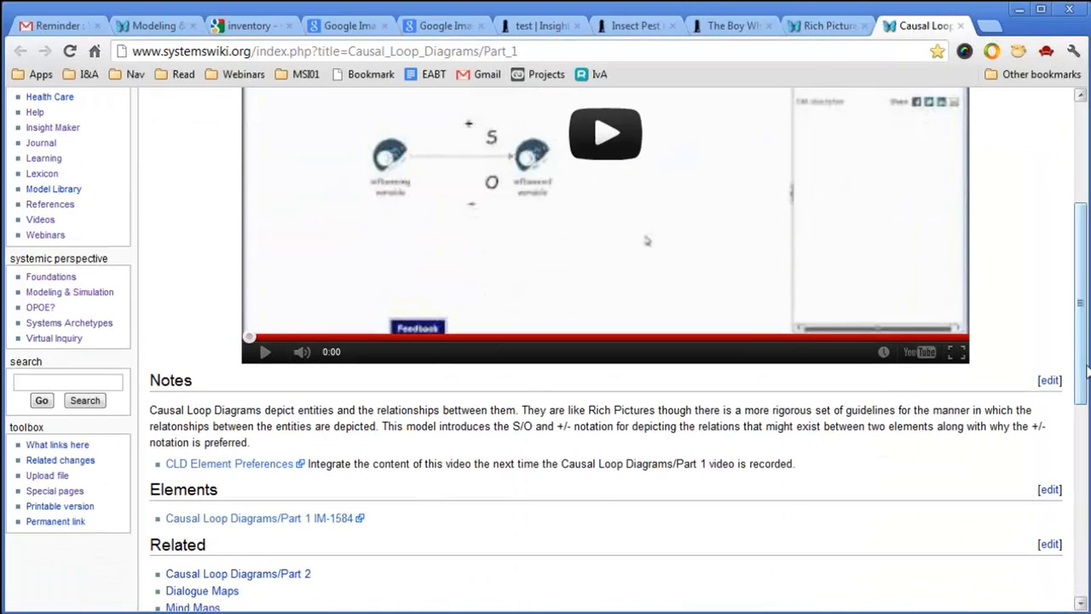
{"action": "left_click_drag", "start_coordinate": [1082, 372], "coordinate": [1045, 288]}
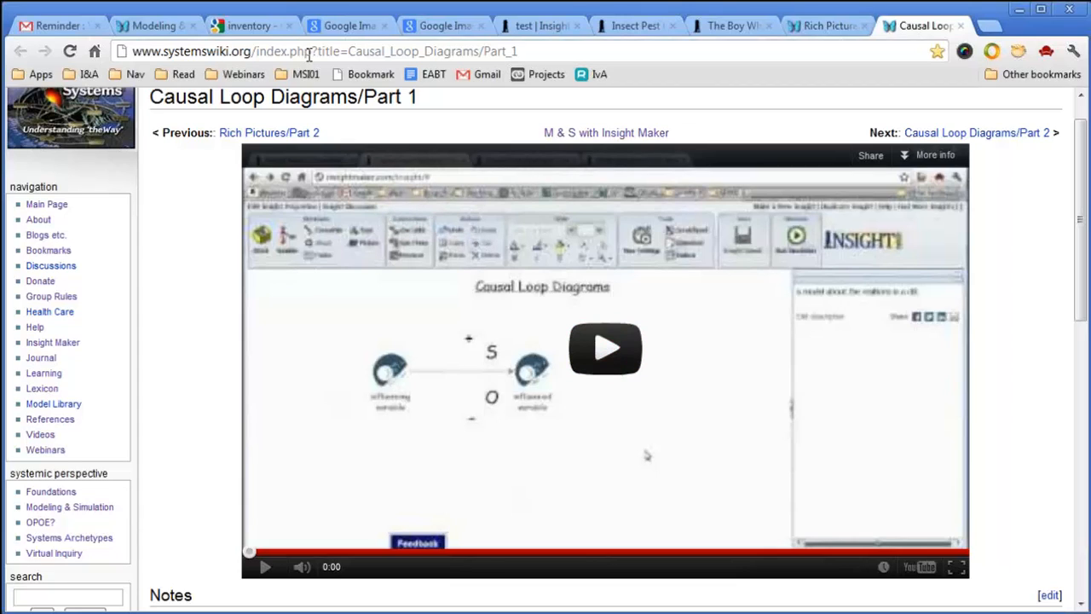
{"action": "left_click", "coordinate": [194, 27]}
{"action": "left_click", "coordinate": [194, 26]}
{"action": "left_click", "coordinate": [194, 26]}
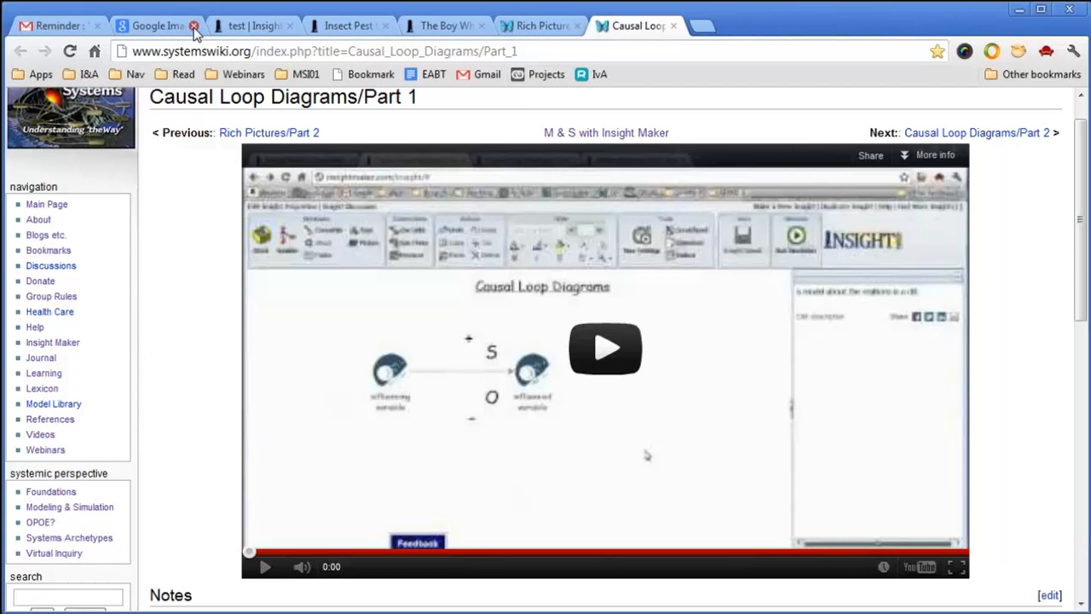
{"action": "left_click", "coordinate": [194, 26]}
{"action": "left_click", "coordinate": [193, 27]}
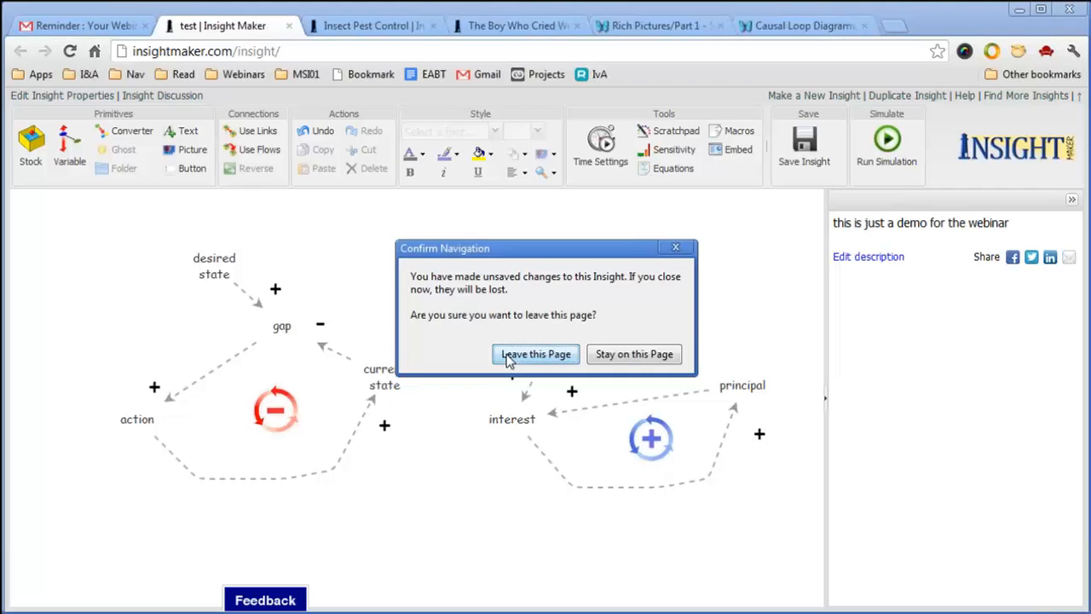
{"action": "left_click", "coordinate": [511, 352]}
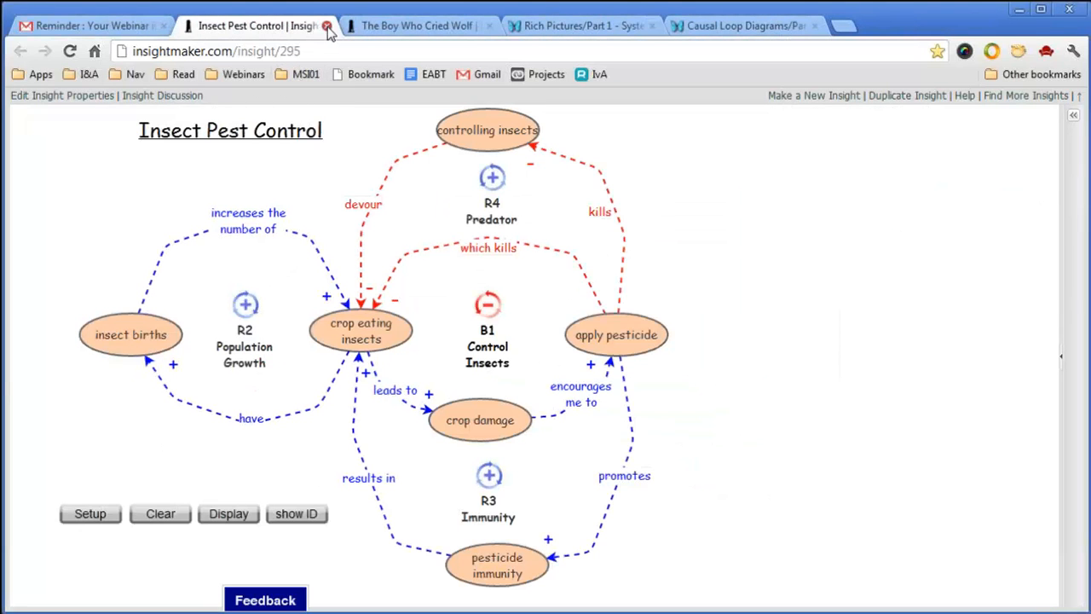
Close the Insect Pest Control, The Boy Who Cried Wolf, Rich Pictures and Causal Loop Diagrams tabs.
{"action": "left_click", "coordinate": [327, 26]}
{"action": "left_click", "coordinate": [327, 26]}
{"action": "left_click", "coordinate": [327, 26]}
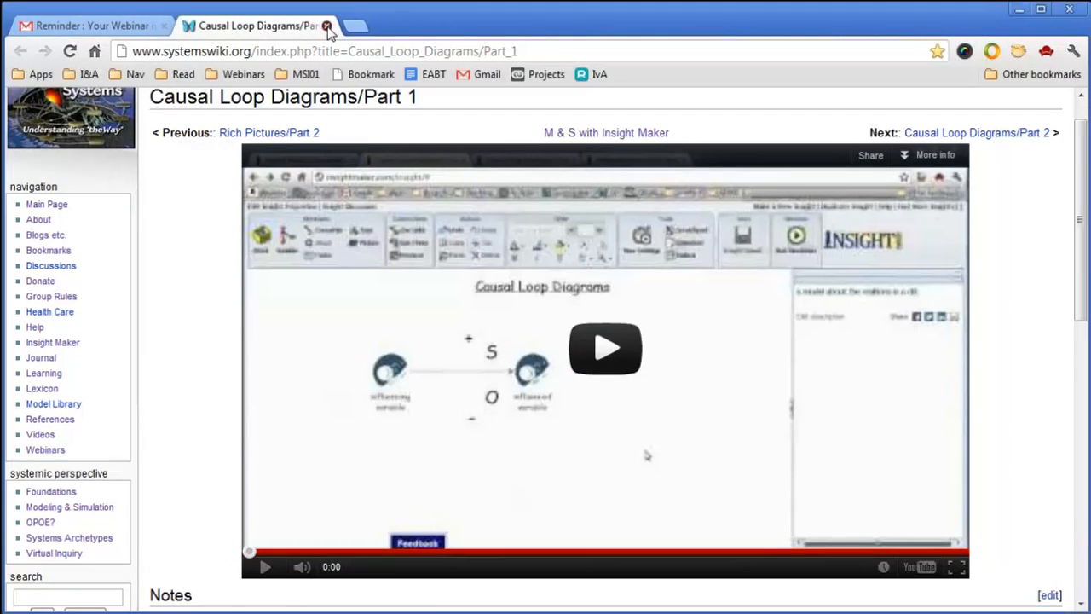
{"action": "left_click", "coordinate": [327, 26]}
{"action": "left_click", "coordinate": [305, 75]}
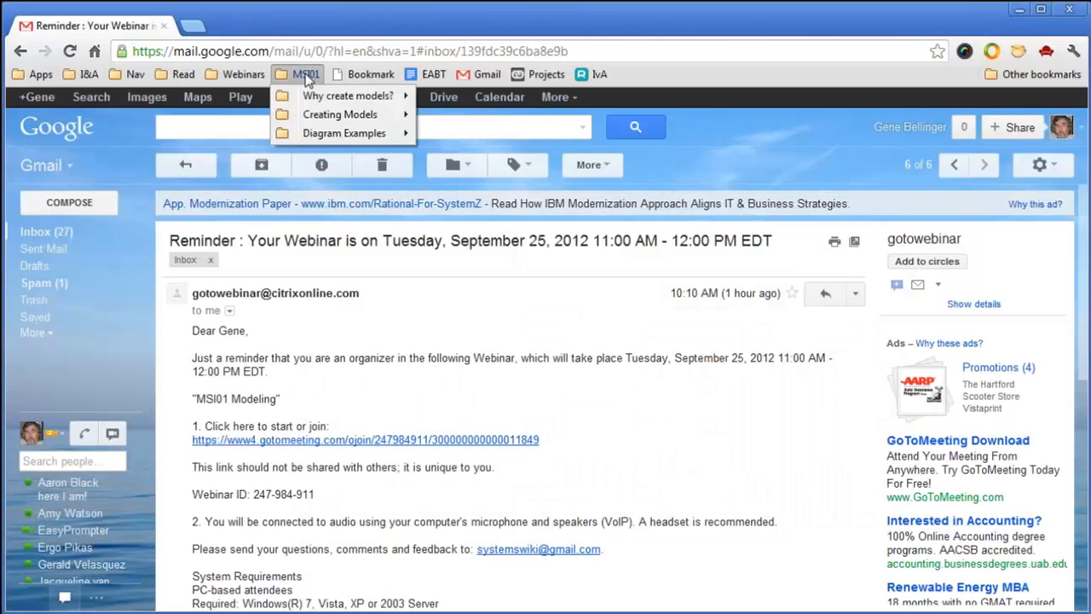
Open all five bookmarks in the MSI01 Diagram Examples folder in new tabs.
{"action": "right_click", "coordinate": [324, 135]}
{"action": "left_click", "coordinate": [363, 139]}
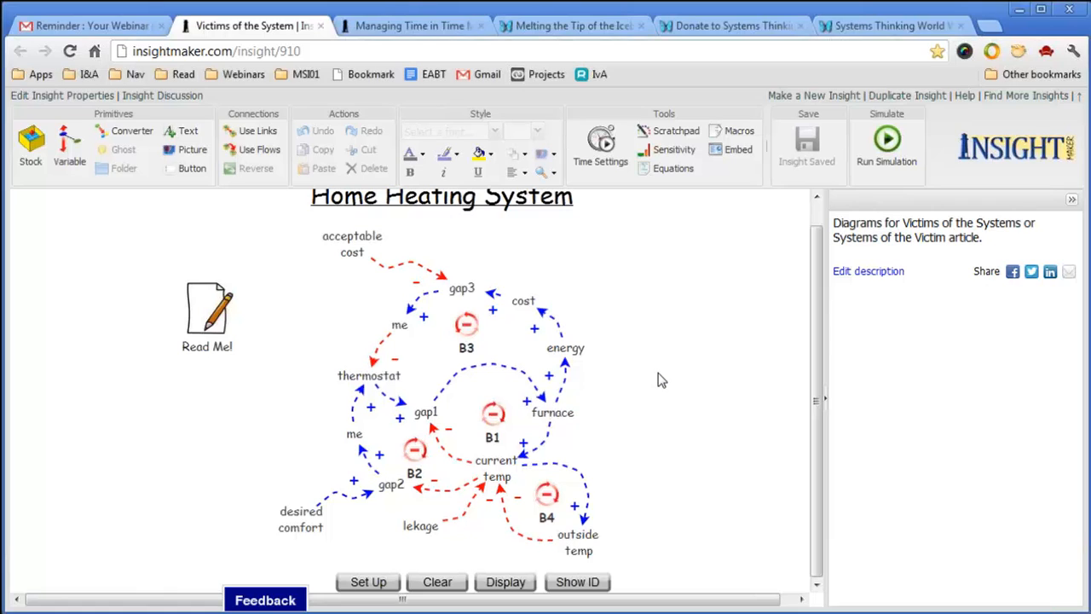
Show the full Managing Time in Time Management diagram with loops B1–B7, R3 and R5.
{"action": "left_click", "coordinate": [418, 26]}
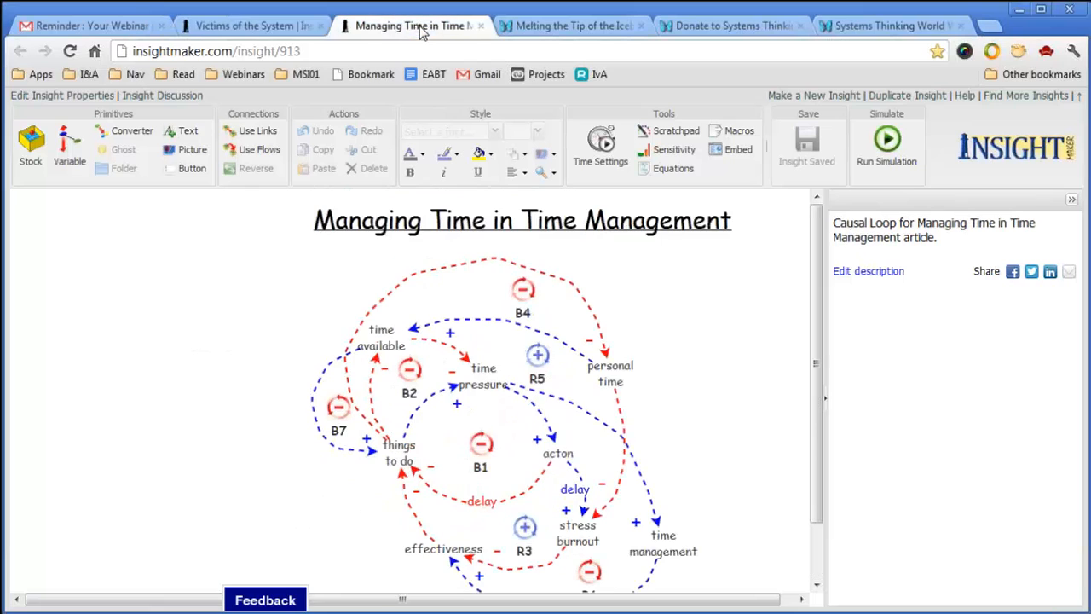
{"action": "left_click_drag", "start_coordinate": [818, 328], "coordinate": [816, 373]}
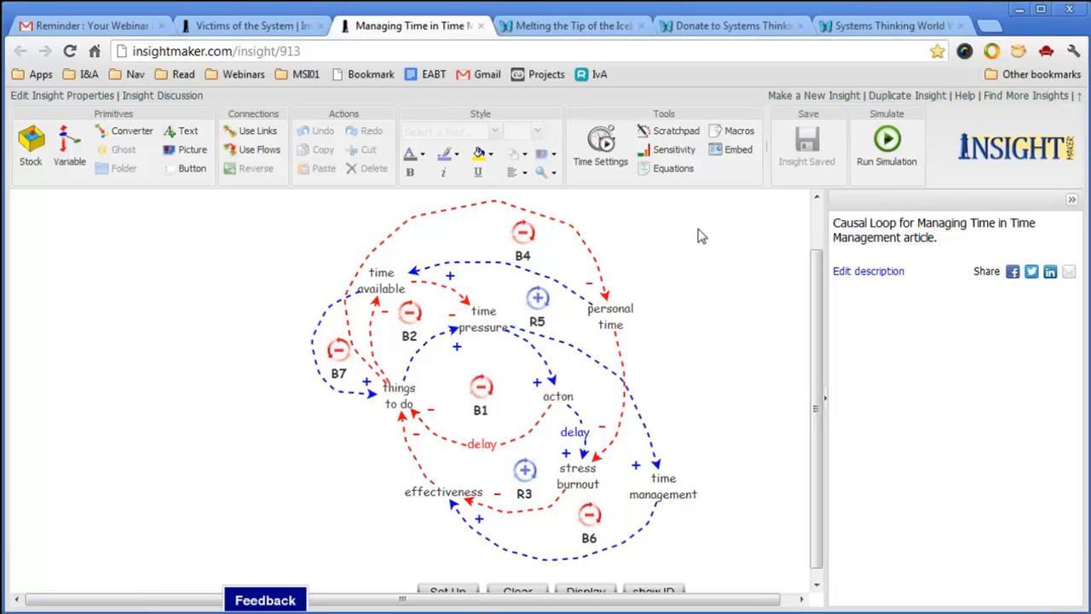
Scroll through the Melting the Tip of the Iceberg article.
{"action": "left_click", "coordinate": [572, 25]}
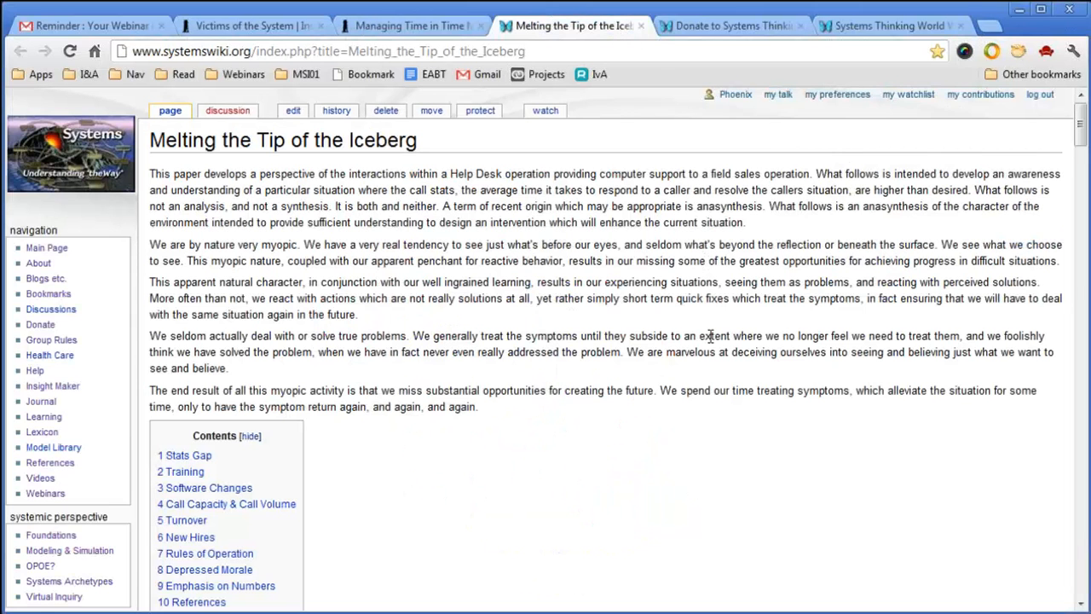
{"action": "scroll", "coordinate": [716, 353], "scroll_direction": "down", "scroll_amount": 2}
{"action": "scroll", "coordinate": [716, 352], "scroll_direction": "down", "scroll_amount": 2}
{"action": "scroll", "coordinate": [716, 352], "scroll_direction": "up", "scroll_amount": 3}
{"action": "scroll", "coordinate": [704, 352], "scroll_direction": "down", "scroll_amount": 4}
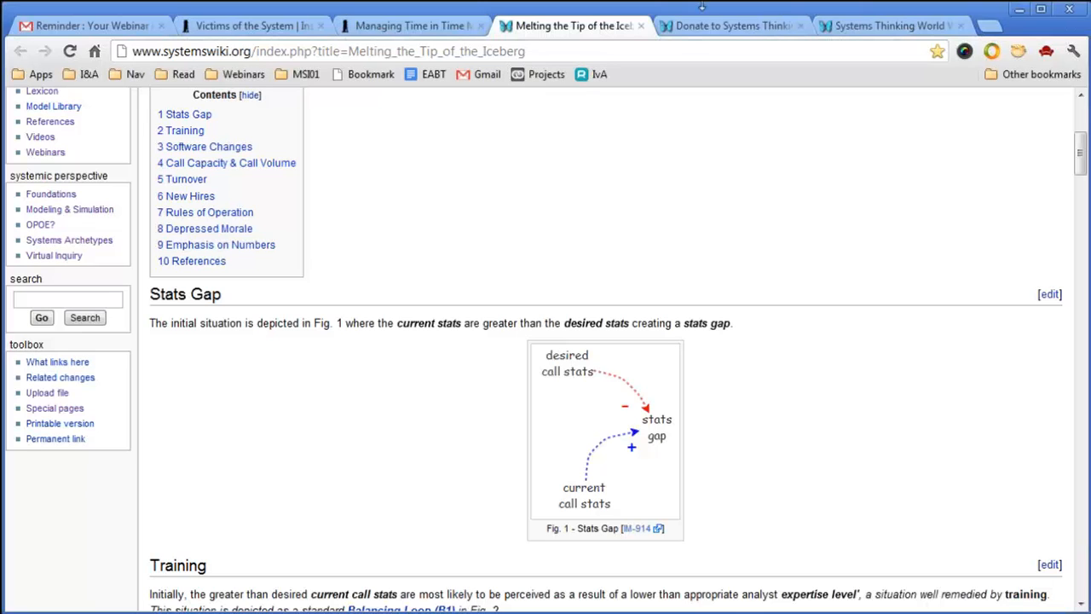
Move past the Donate page to the Systems Thinking World Webinars' Upcoming Sessions section.
{"action": "left_click", "coordinate": [736, 29]}
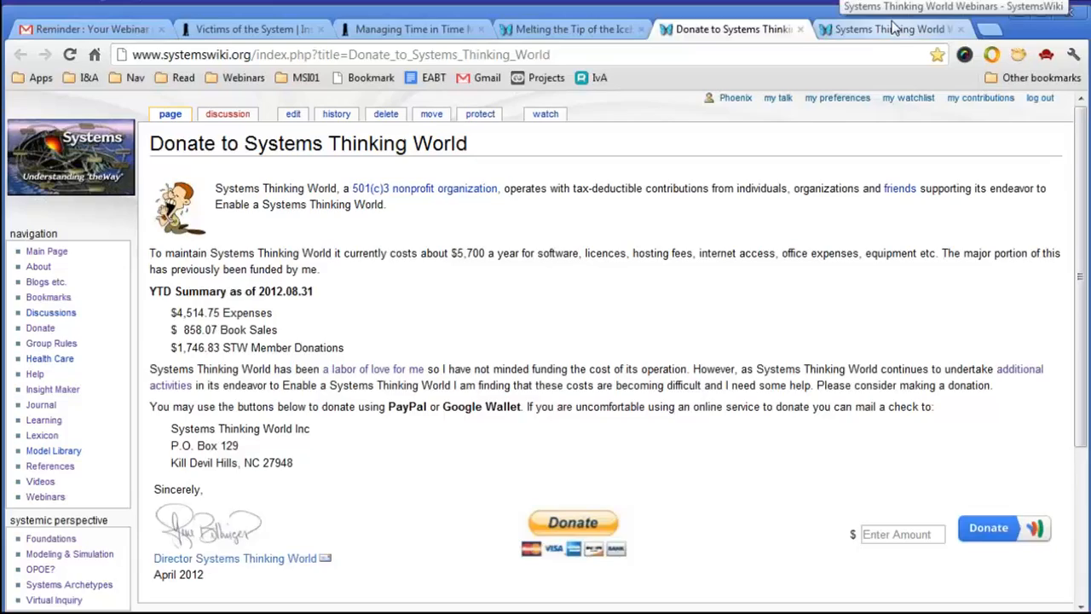
{"action": "left_click", "coordinate": [890, 26]}
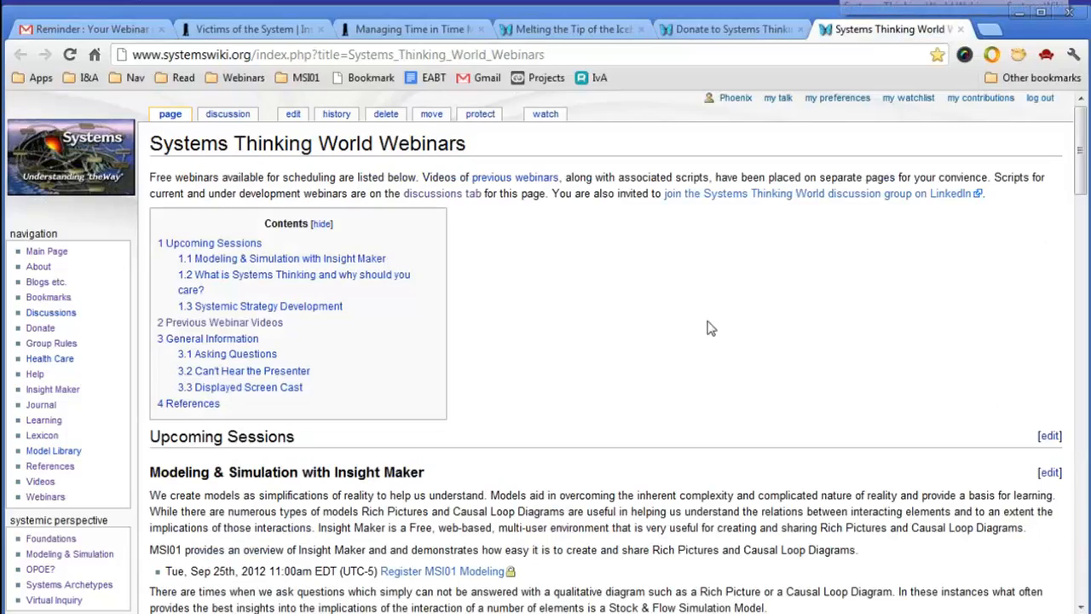
{"action": "scroll", "coordinate": [707, 309], "scroll_direction": "down", "scroll_amount": 3}
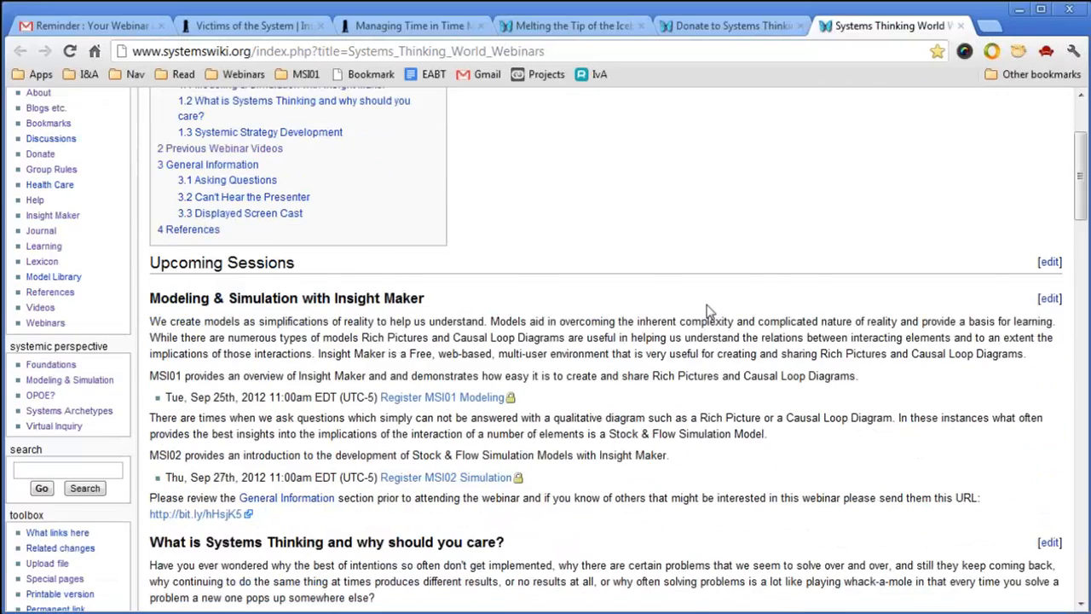
{"action": "scroll", "coordinate": [708, 322], "scroll_direction": "down", "scroll_amount": 1}
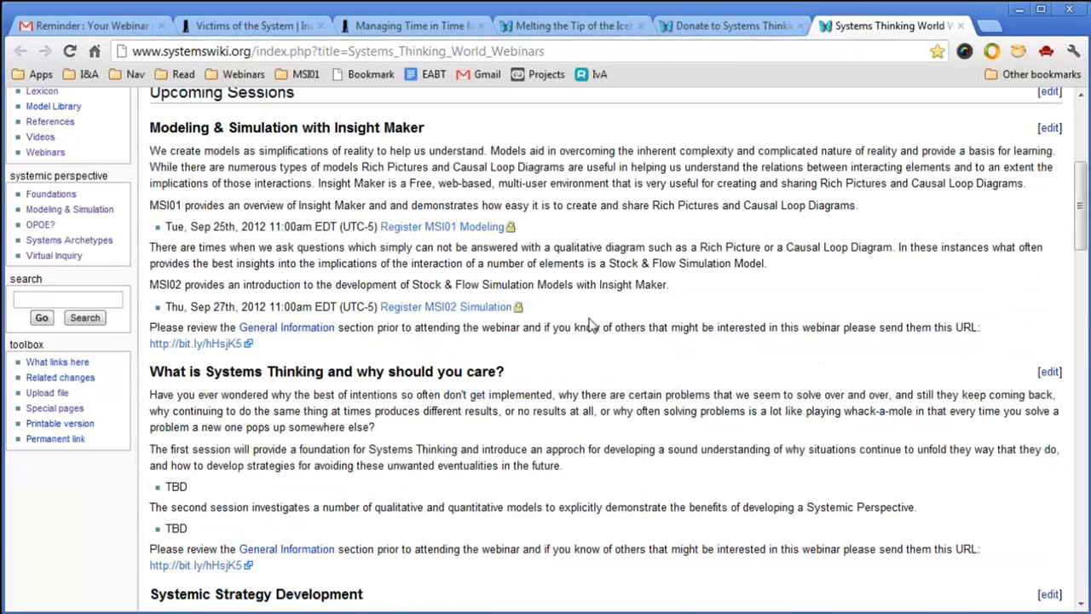